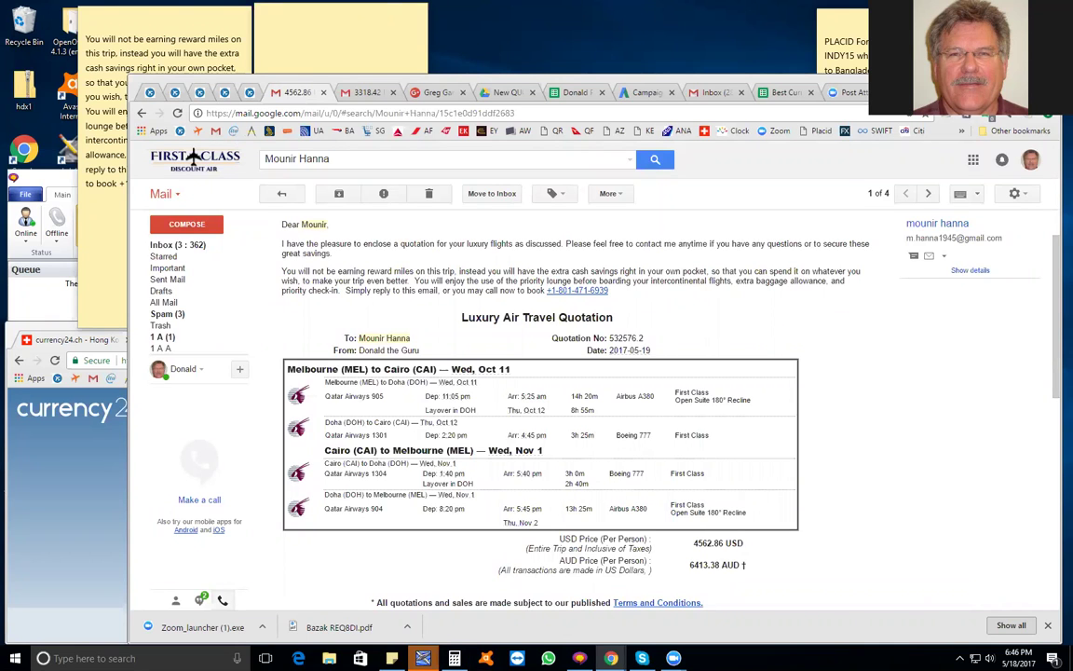
Switch to the KVS Tool and arrange the Melbourne–Cairo 11 Oct and Cairo–Melbourne 1 Nov award results side by side.
{"action": "key", "text": "alt+Tab"}
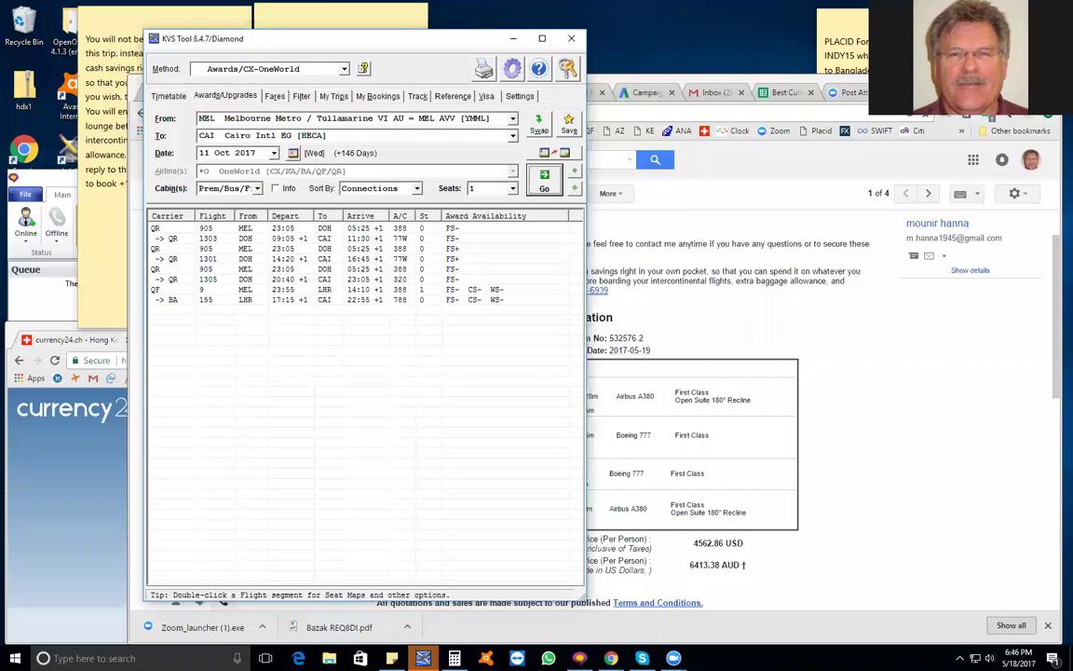
{"action": "key", "text": "alt+Tab"}
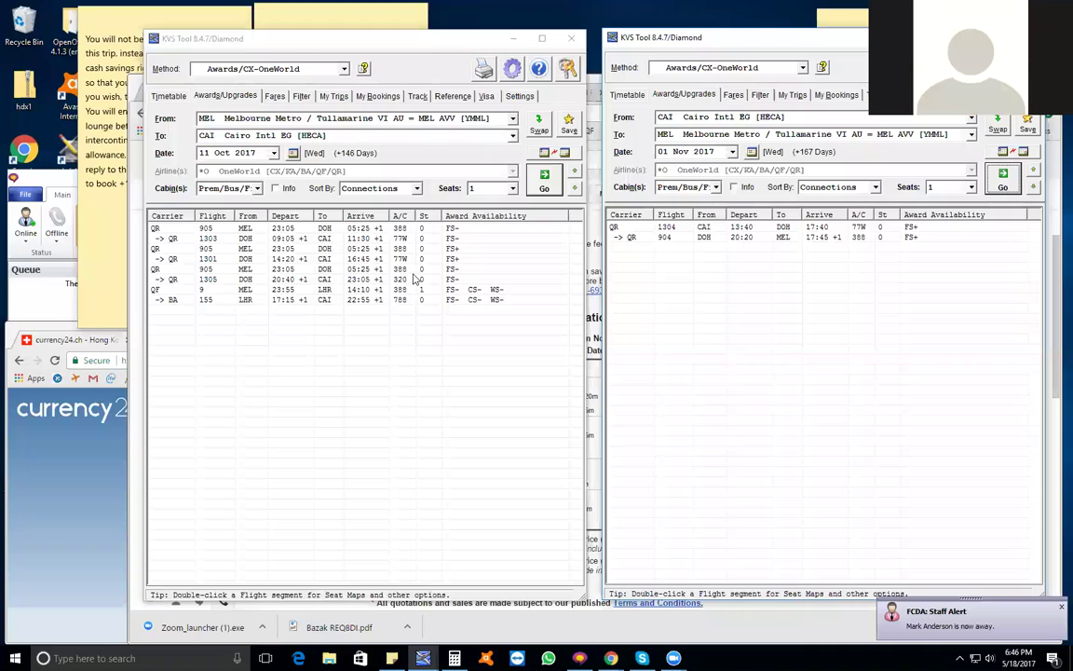
{"action": "left_click", "coordinate": [456, 51]}
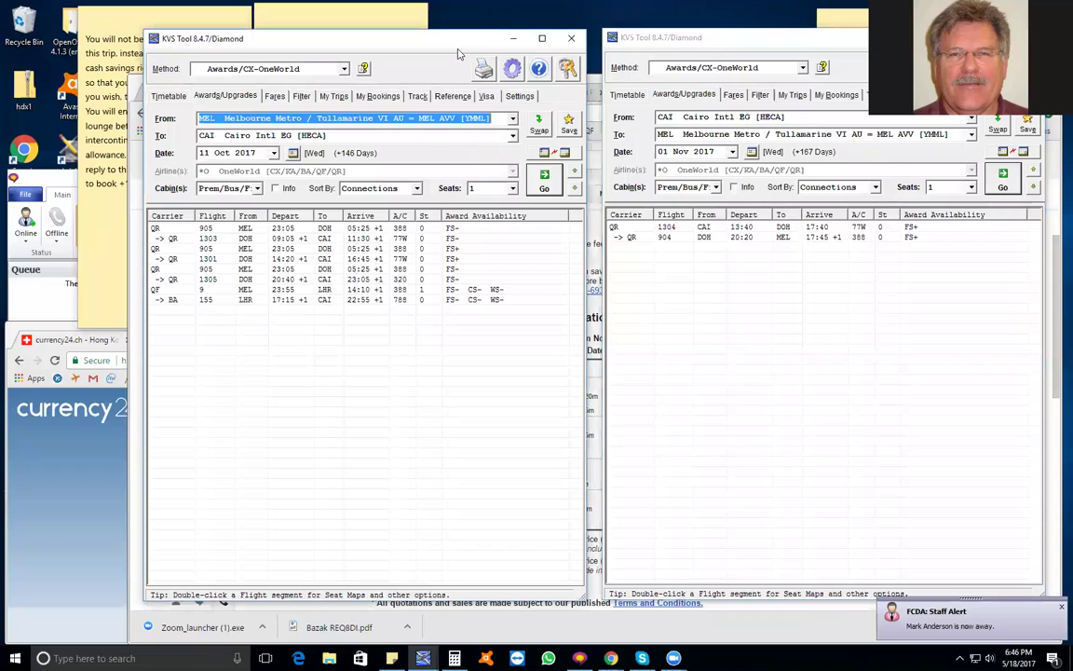
{"action": "left_click_drag", "start_coordinate": [457, 52], "coordinate": [469, 34]}
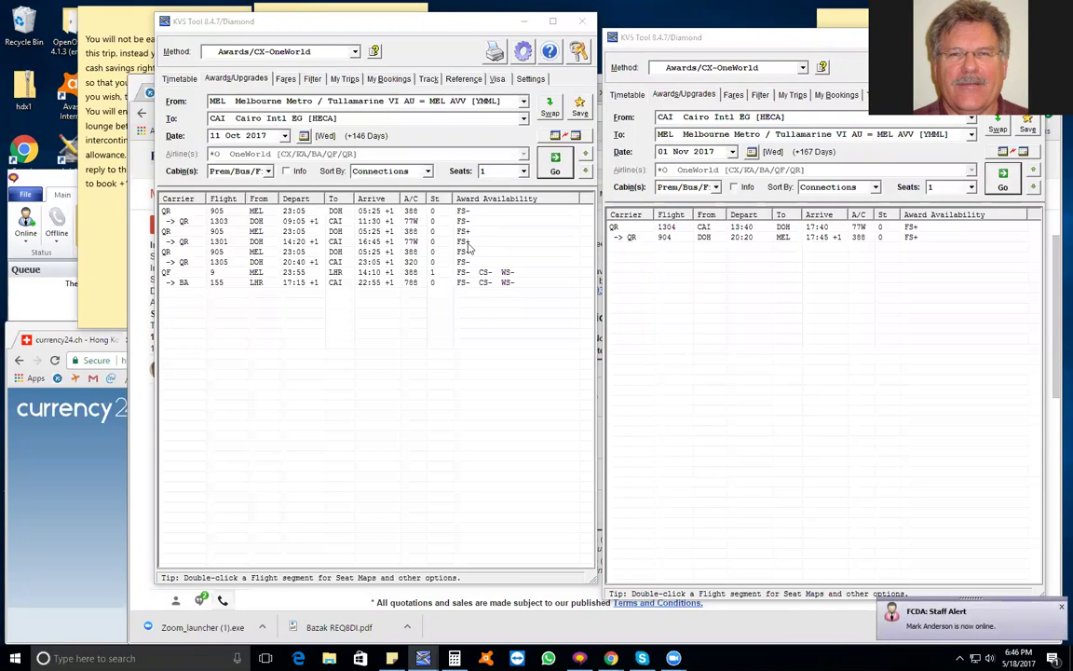
{"action": "left_click", "coordinate": [834, 44]}
{"action": "left_click_drag", "start_coordinate": [834, 44], "coordinate": [838, 36]}
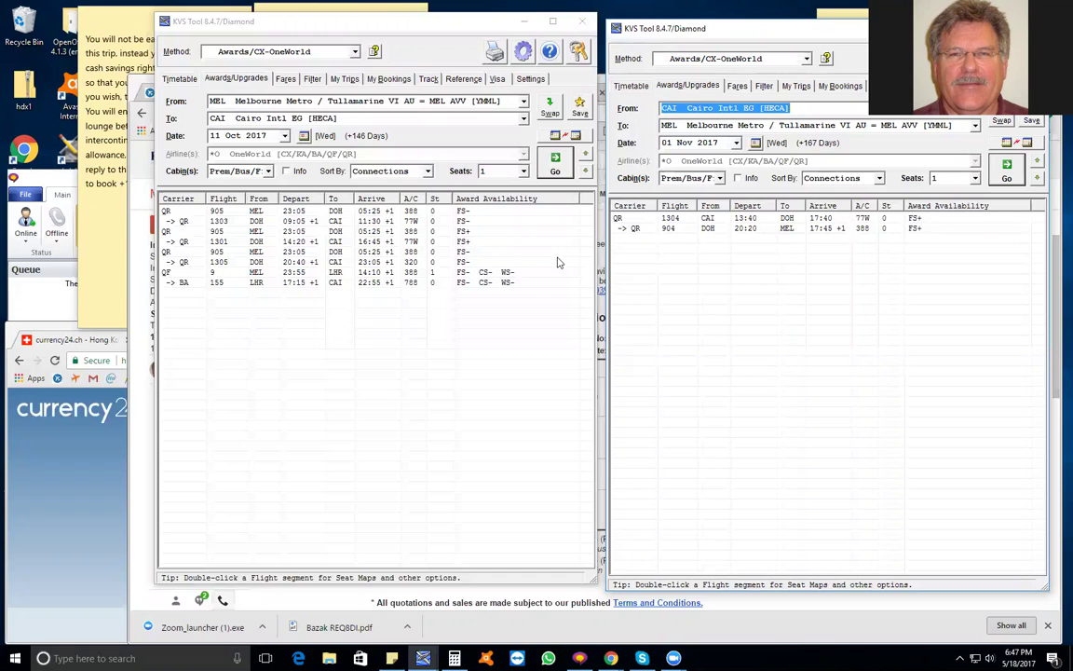
Switch to Chrome and open the bookmarked Asia Miles flight award page in place of the Zoom post-attendee page.
{"action": "left_click", "coordinate": [610, 657]}
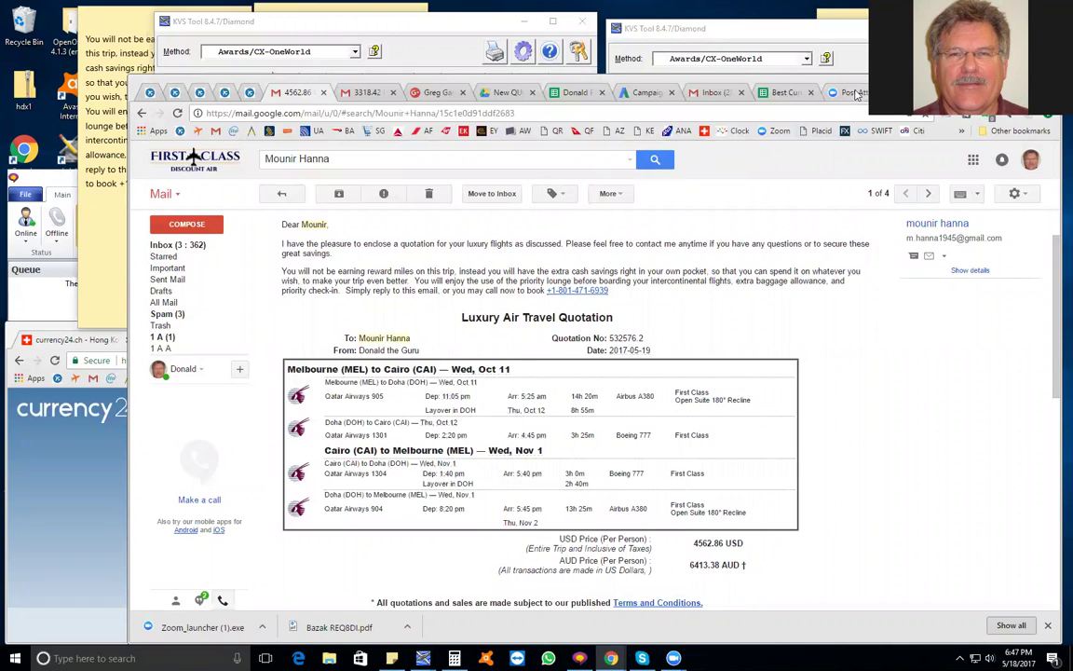
{"action": "key", "text": "ctrl+9"}
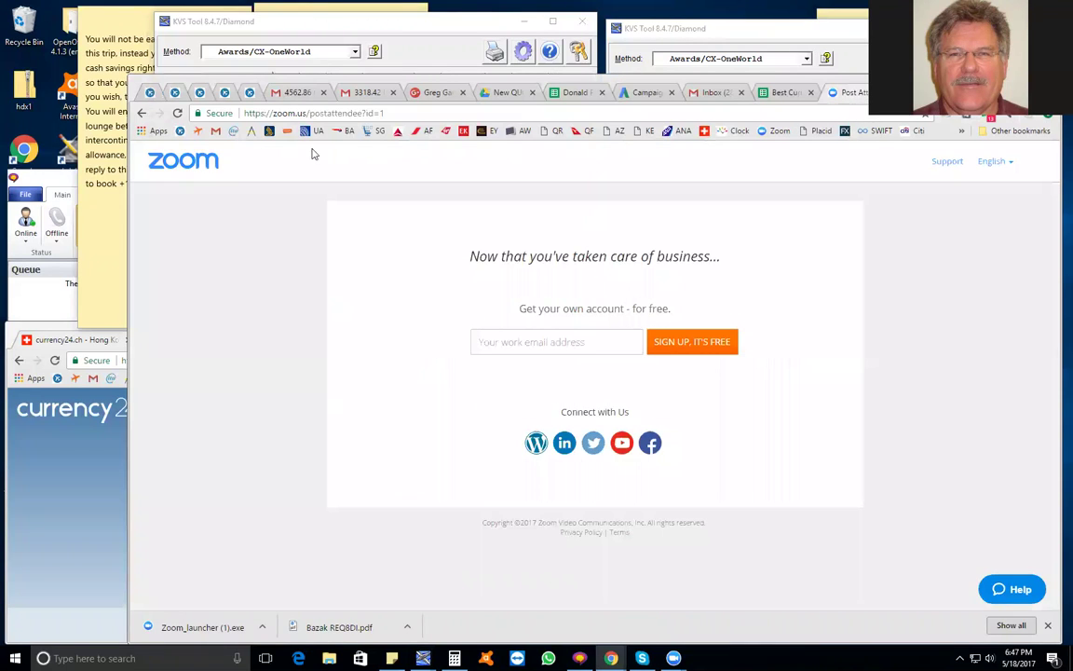
{"action": "left_click", "coordinate": [230, 126]}
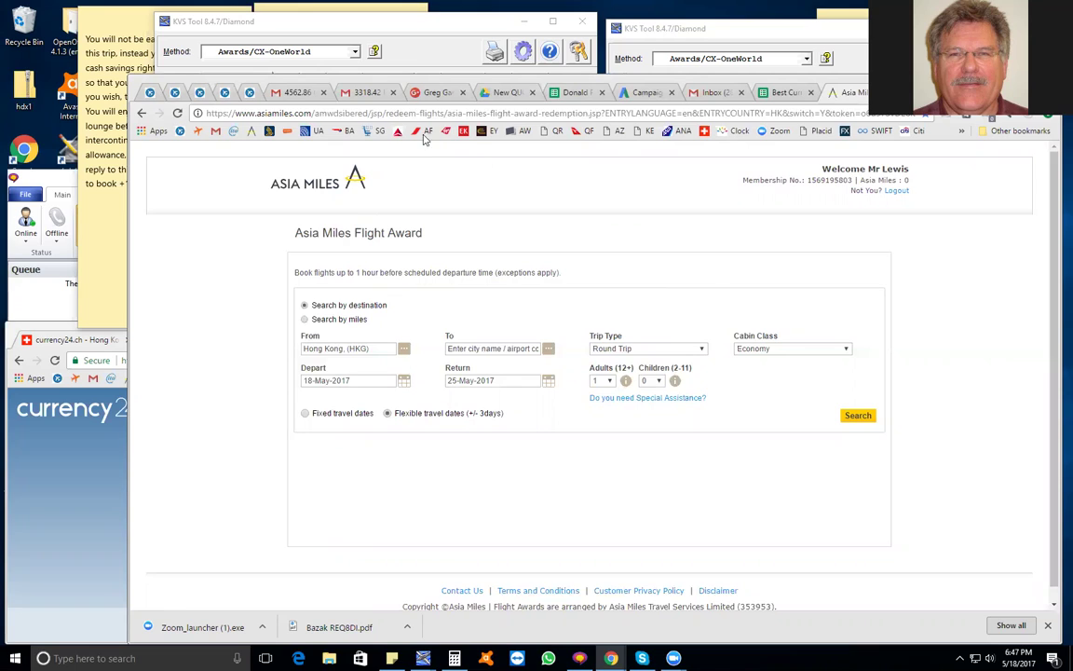
{"action": "left_click", "coordinate": [383, 112]}
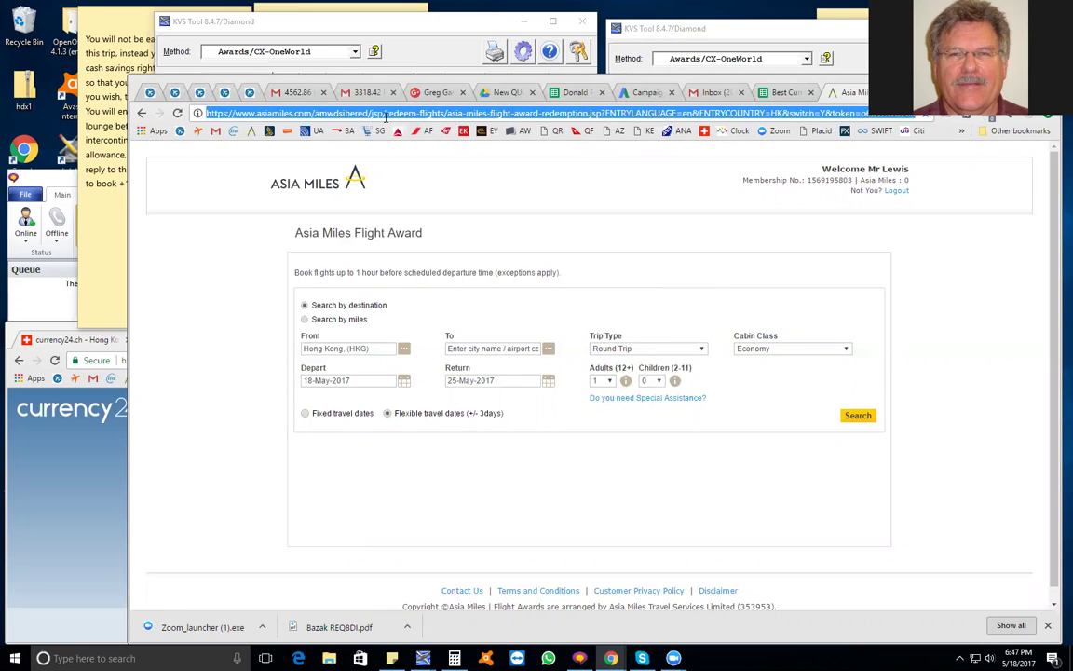
{"action": "left_click", "coordinate": [314, 113]}
{"action": "key", "text": "Delete"}
{"action": "key", "text": "Delete"}
{"action": "key", "text": "Delete"}
{"action": "key", "text": "Delete"}
{"action": "key", "text": "Delete"}
{"action": "key", "text": "Delete"}
{"action": "key", "text": "Delete"}
{"action": "key", "text": "Delete"}
{"action": "key", "text": "Delete"}
{"action": "key", "text": "Delete"}
{"action": "key", "text": "Delete"}
{"action": "key", "text": "Delete"}
{"action": "key", "text": "Delete"}
{"action": "key", "text": "Delete"}
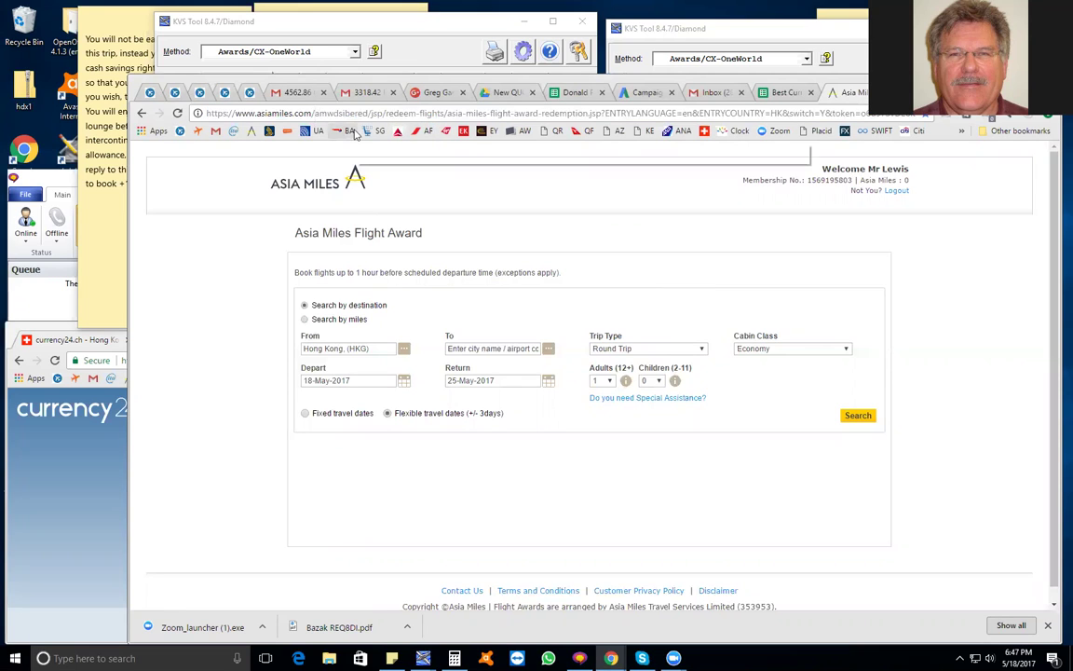
{"action": "key", "text": "Delete"}
{"action": "key", "text": "Delete"}
{"action": "key", "text": "Delete"}
{"action": "key", "text": "Delete"}
{"action": "key", "text": "Delete"}
{"action": "key", "text": "Delete"}
{"action": "key", "text": "Delete"}
{"action": "key", "text": "Delete"}
{"action": "key", "text": "Delete"}
{"action": "key", "text": "Delete"}
{"action": "key", "text": "Delete"}
{"action": "key", "text": "Delete"}
{"action": "key", "text": "Delete"}
{"action": "key", "text": "Delete"}
{"action": "key", "text": "Delete"}
{"action": "key", "text": "Delete"}
{"action": "key", "text": "Delete"}
{"action": "key", "text": "Delete"}
{"action": "key", "text": "Delete"}
{"action": "key", "text": "Delete"}
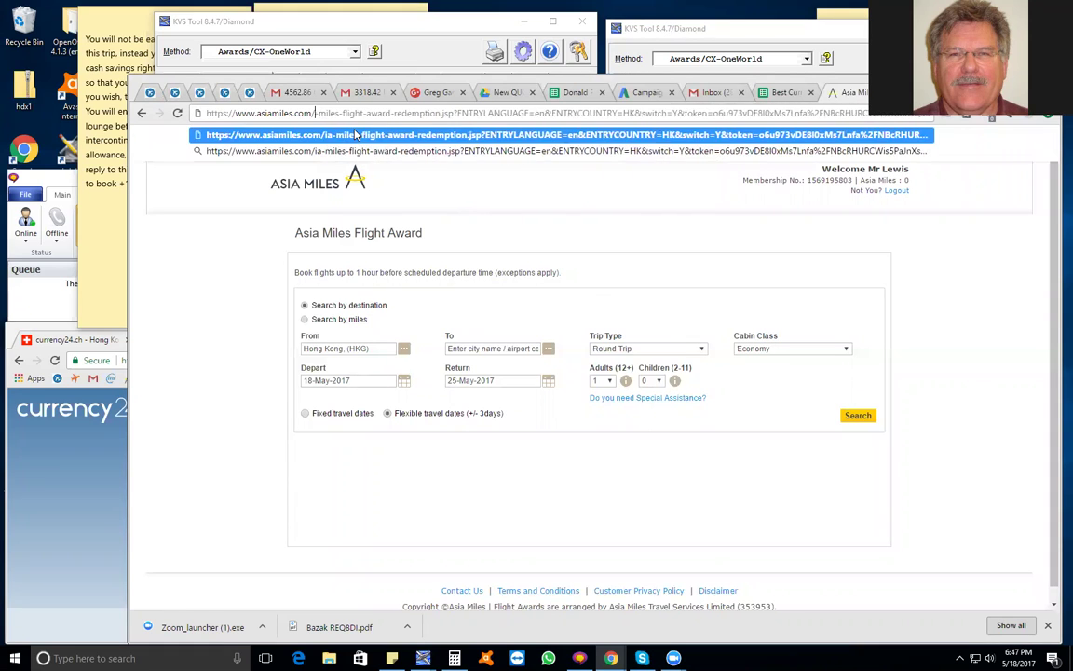
{"action": "key", "text": "Delete"}
{"action": "key", "text": "Delete"}
{"action": "key", "text": "Delete"}
{"action": "key", "text": "Delete"}
{"action": "key", "text": "Delete"}
{"action": "key", "text": "Delete"}
{"action": "key", "text": "Delete"}
{"action": "key", "text": "Delete"}
{"action": "key", "text": "Delete"}
{"action": "key", "text": "Delete"}
{"action": "key", "text": "Delete"}
{"action": "key", "text": "Delete"}
{"action": "key", "text": "Delete"}
{"action": "key", "text": "Delete"}
{"action": "key", "text": "Delete"}
{"action": "key", "text": "Delete"}
{"action": "key", "text": "Delete"}
{"action": "key", "text": "Delete"}
{"action": "key", "text": "Delete"}
{"action": "key", "text": "Delete"}
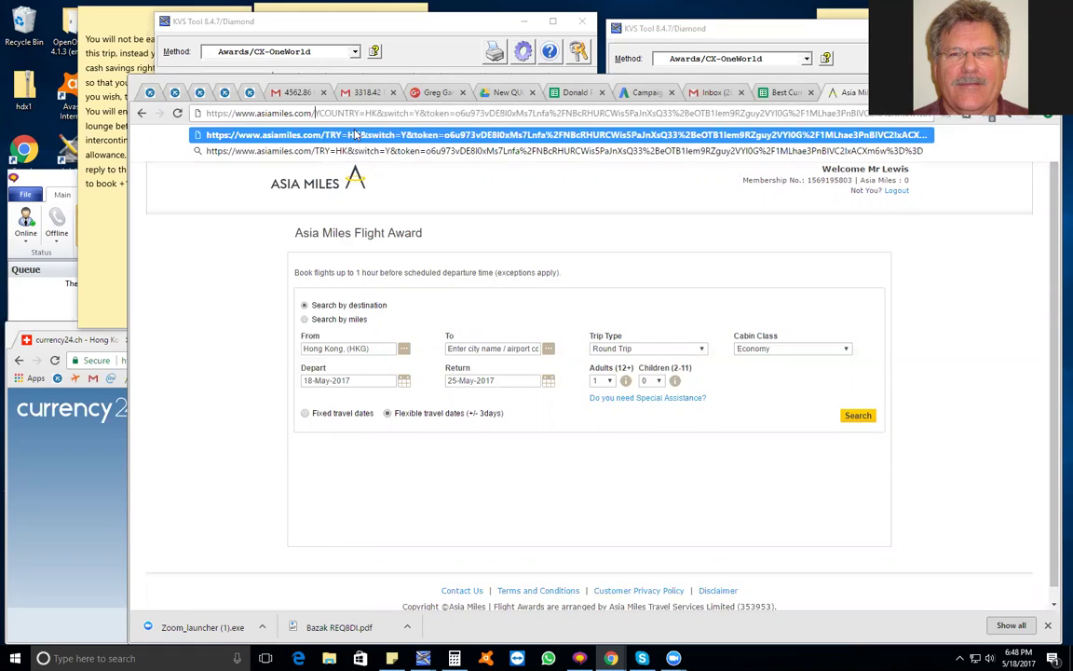
{"action": "key", "text": "Delete"}
{"action": "key", "text": "Delete"}
{"action": "key", "text": "Delete"}
{"action": "key", "text": "Delete"}
{"action": "key", "text": "Delete"}
{"action": "key", "text": "Delete"}
{"action": "key", "text": "Delete"}
{"action": "key", "text": "Delete"}
{"action": "key", "text": "Delete"}
{"action": "key", "text": "Delete"}
{"action": "key", "text": "Delete"}
{"action": "key", "text": "Delete"}
{"action": "key", "text": "Delete"}
{"action": "key", "text": "Delete"}
{"action": "key", "text": "Delete"}
{"action": "key", "text": "Delete"}
{"action": "key", "text": "Delete"}
{"action": "key", "text": "Delete"}
{"action": "key", "text": "Delete"}
{"action": "key", "text": "Delete"}
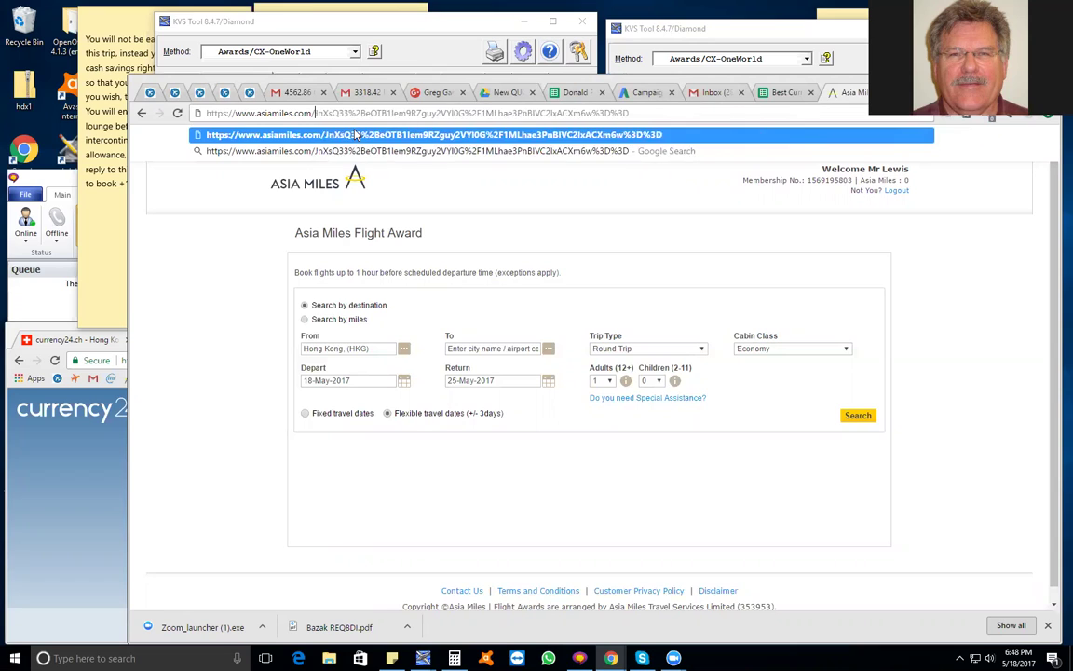
{"action": "key", "text": "Delete"}
{"action": "key", "text": "Delete"}
{"action": "key", "text": "Delete"}
{"action": "key", "text": "Delete"}
{"action": "key", "text": "Delete"}
{"action": "key", "text": "Delete"}
{"action": "key", "text": "Delete"}
{"action": "key", "text": "Delete"}
{"action": "key", "text": "Delete"}
{"action": "key", "text": "Delete"}
{"action": "key", "text": "Delete"}
{"action": "key", "text": "Delete"}
{"action": "key", "text": "Delete"}
{"action": "key", "text": "Delete"}
{"action": "key", "text": "Delete"}
{"action": "key", "text": "Delete"}
{"action": "key", "text": "Delete"}
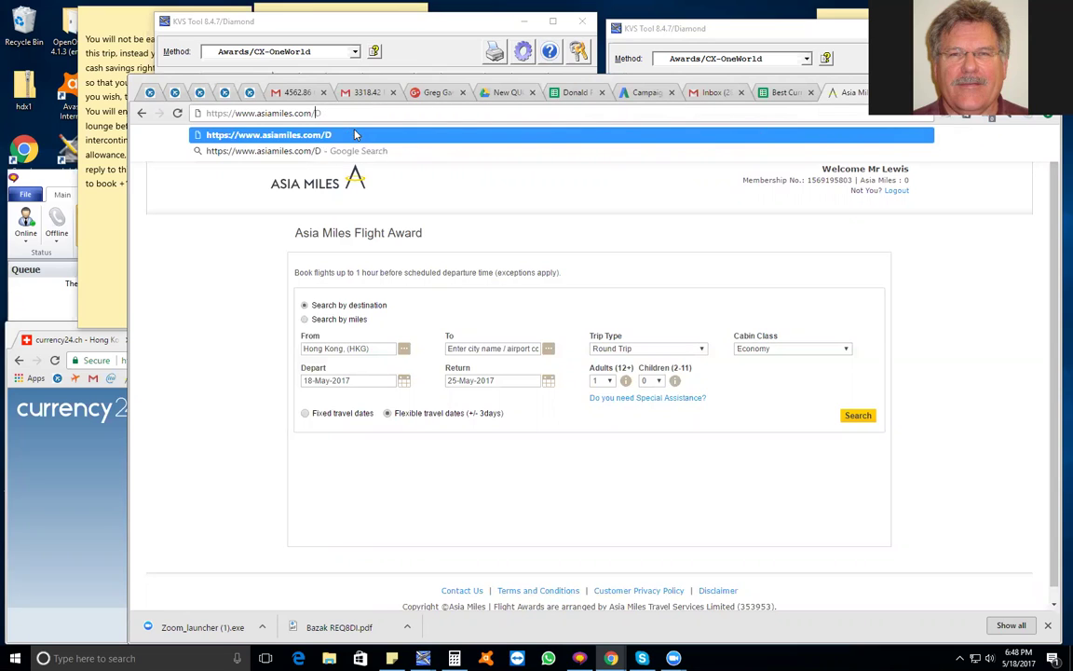
{"action": "key", "text": "BackSpace"}
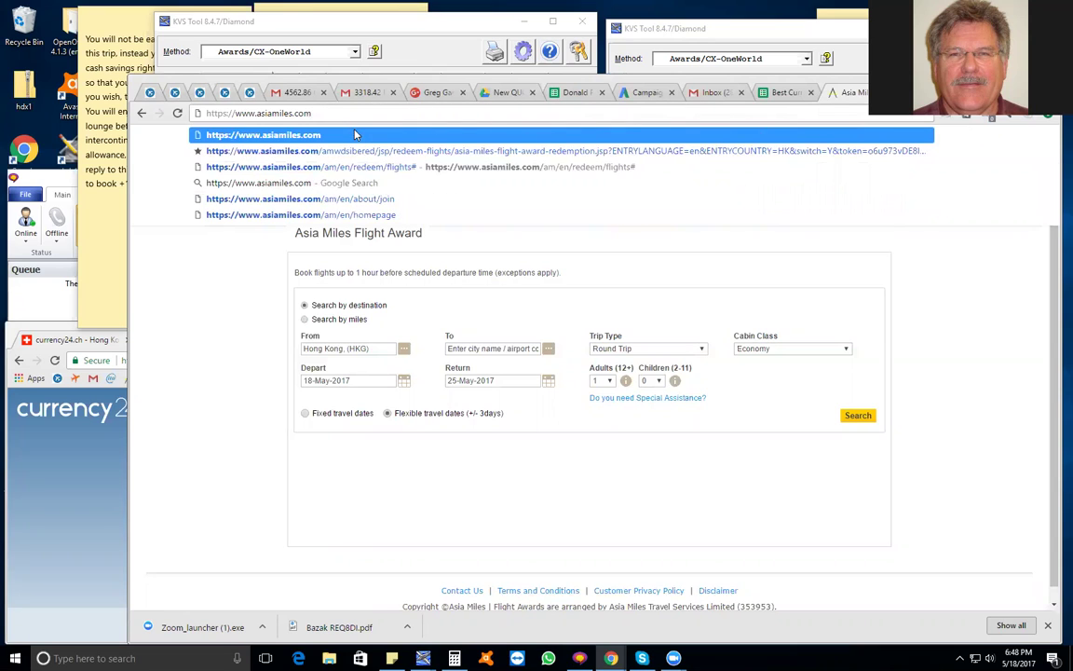
{"action": "key", "text": "Return"}
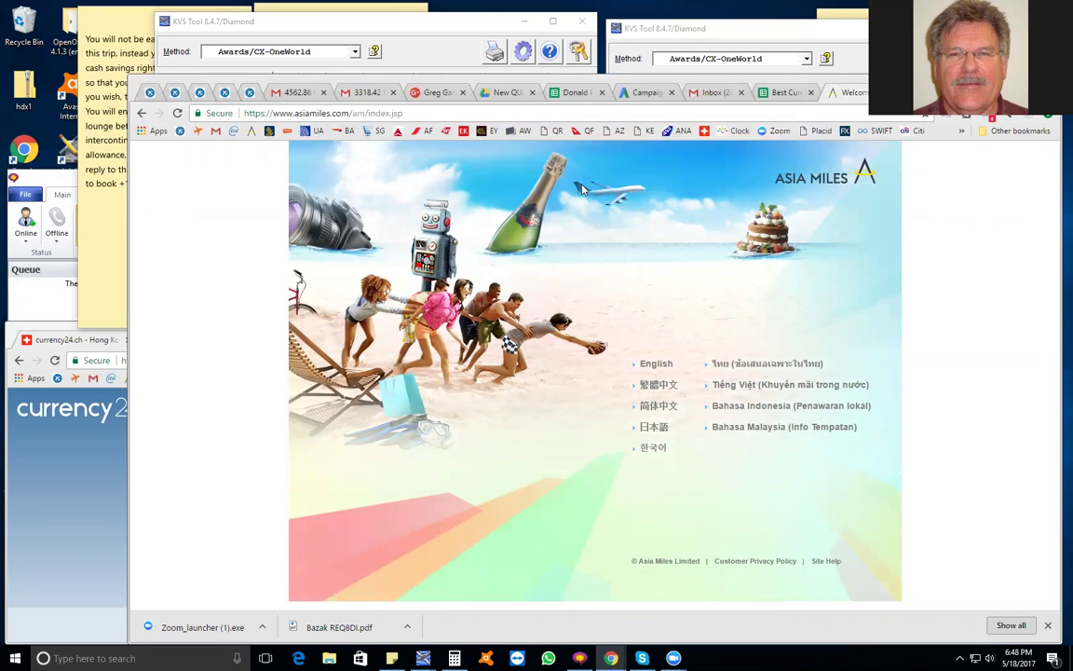
Choose the English version of the Asia Miles site and open Flight Awards under Redeem Miles.
{"action": "left_click", "coordinate": [663, 366]}
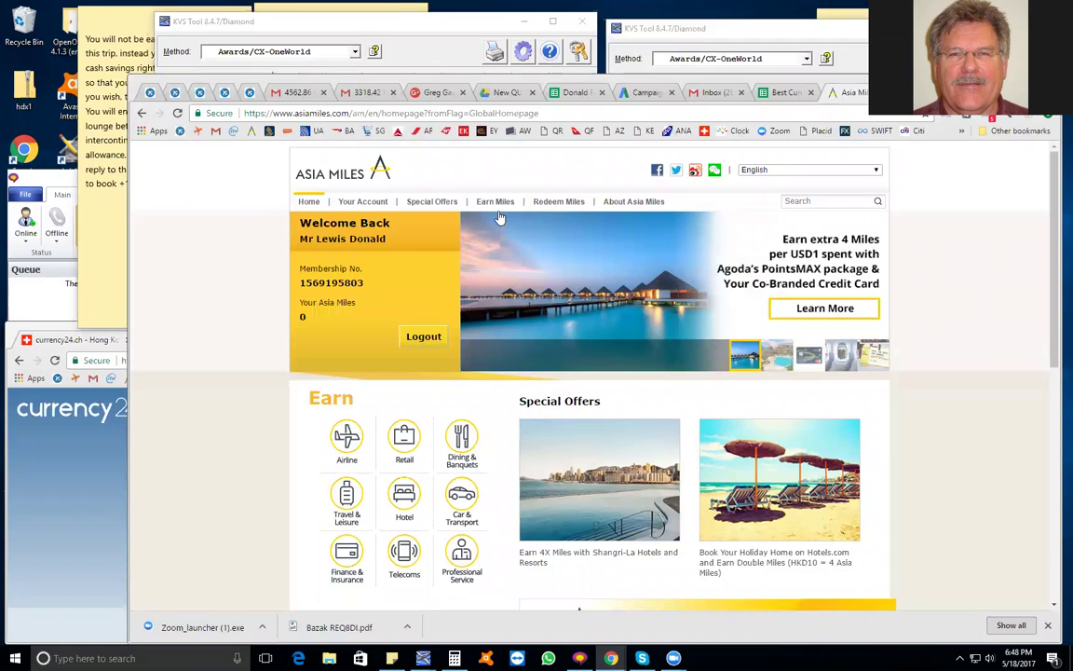
{"action": "mouse_move", "coordinate": [561, 204]}
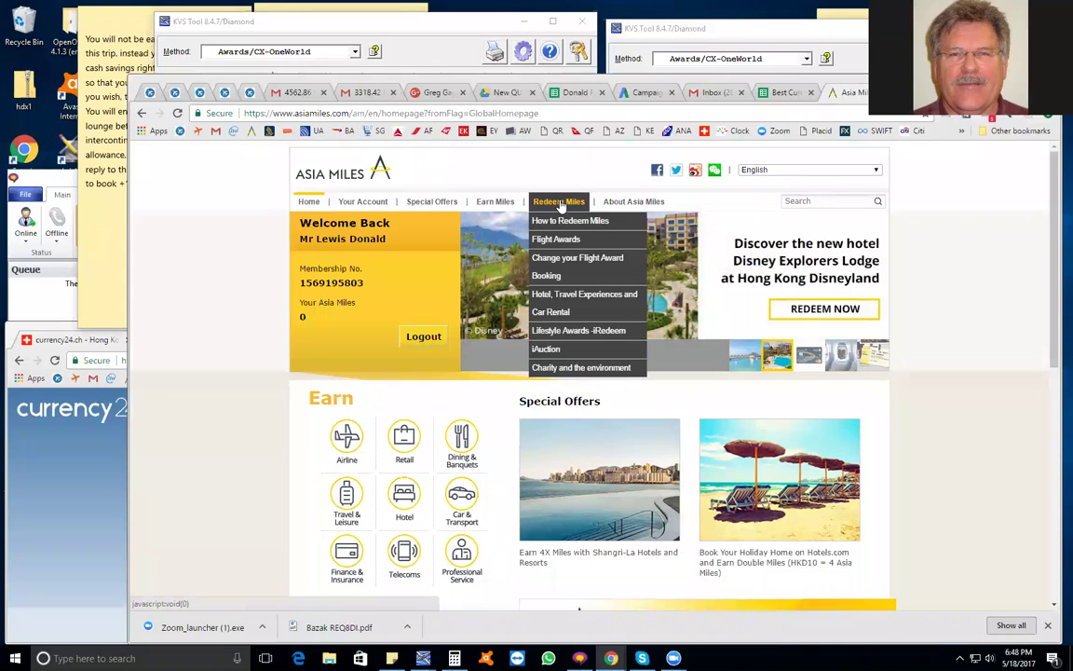
{"action": "left_click", "coordinate": [567, 239]}
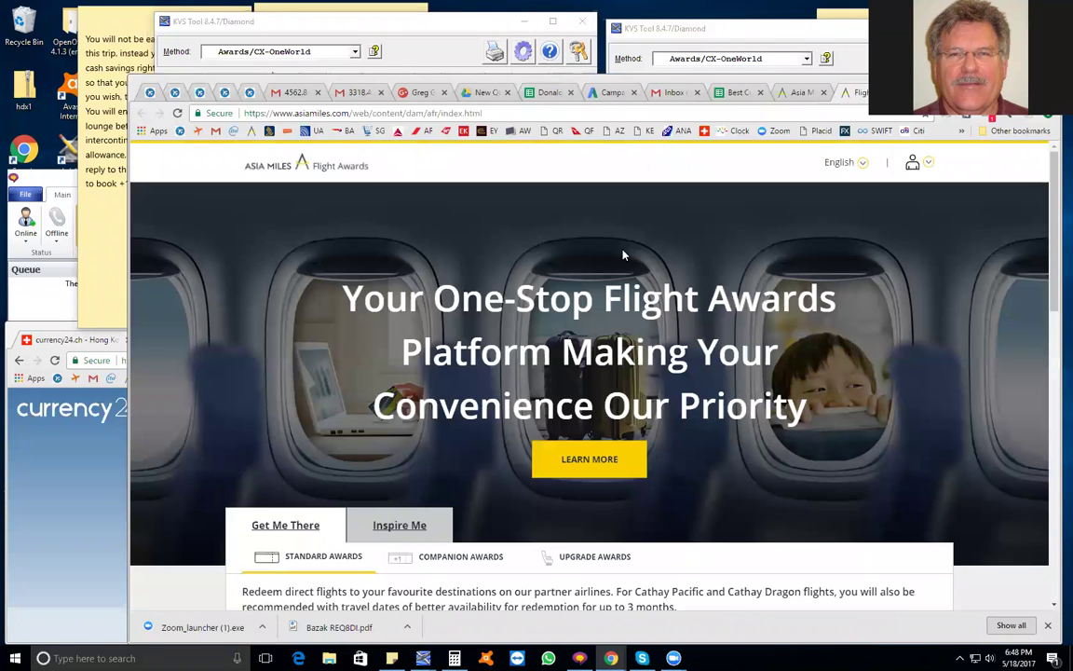
Look through the Flight Awards page for its award search options and online tools.
{"action": "scroll", "coordinate": [625, 279], "scroll_direction": "down", "scroll_amount": 3}
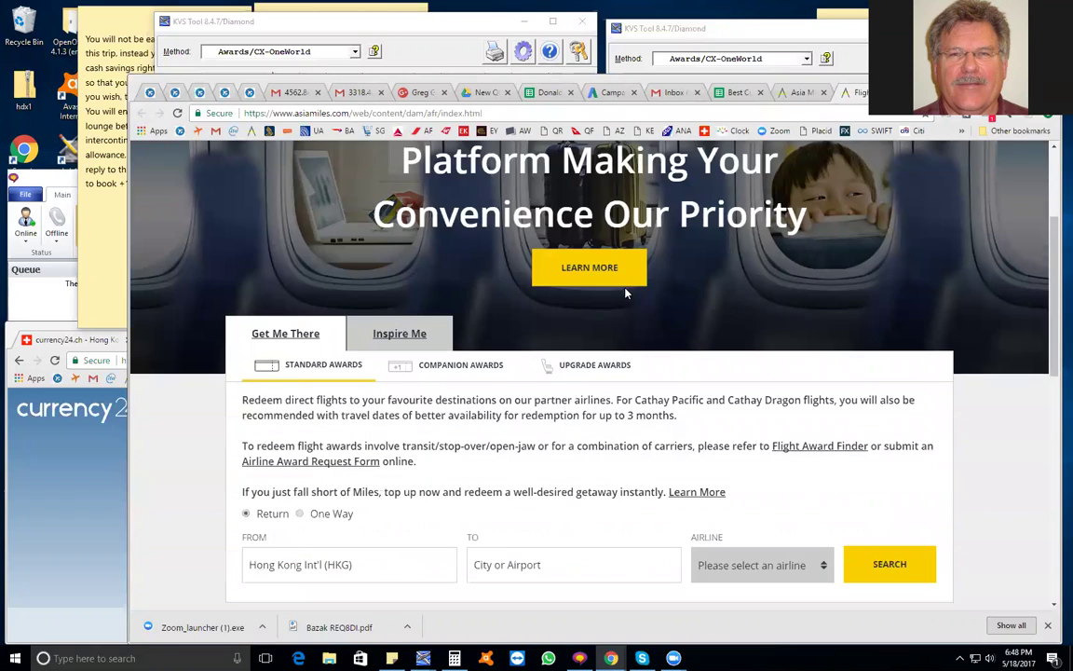
{"action": "scroll", "coordinate": [625, 293], "scroll_direction": "down", "scroll_amount": 2}
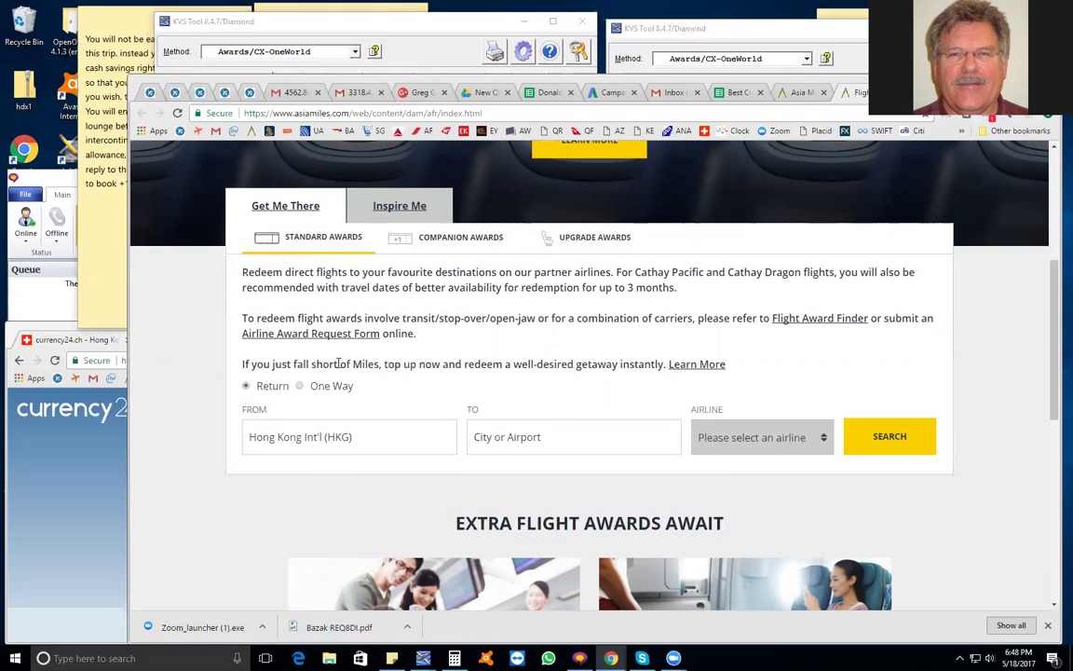
{"action": "scroll", "coordinate": [623, 347], "scroll_direction": "up", "scroll_amount": 5}
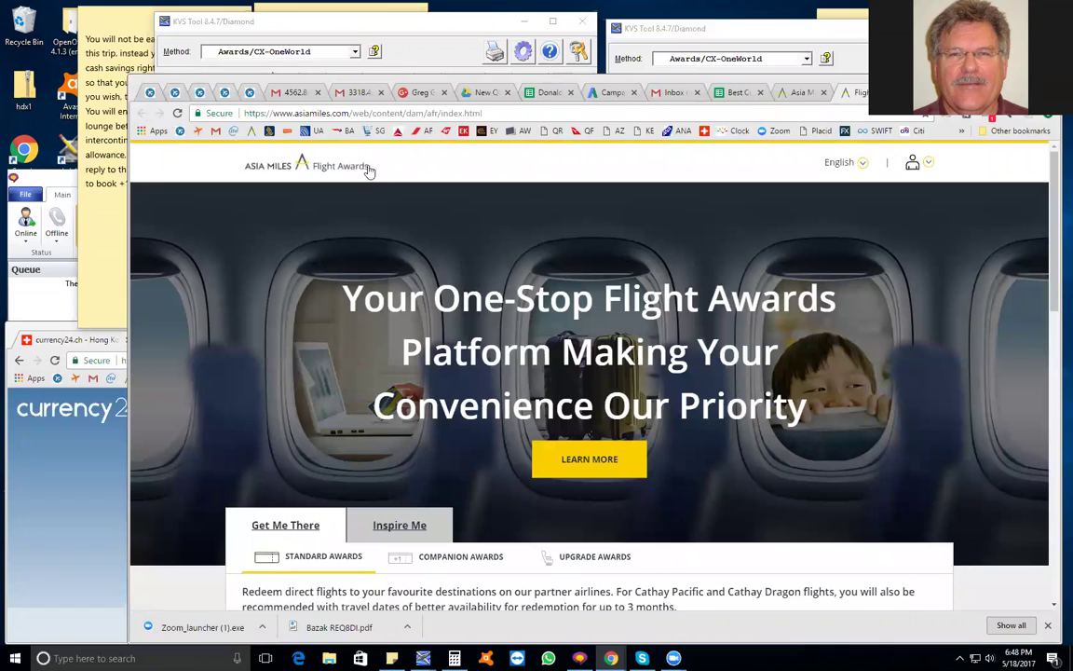
{"action": "left_click", "coordinate": [309, 171]}
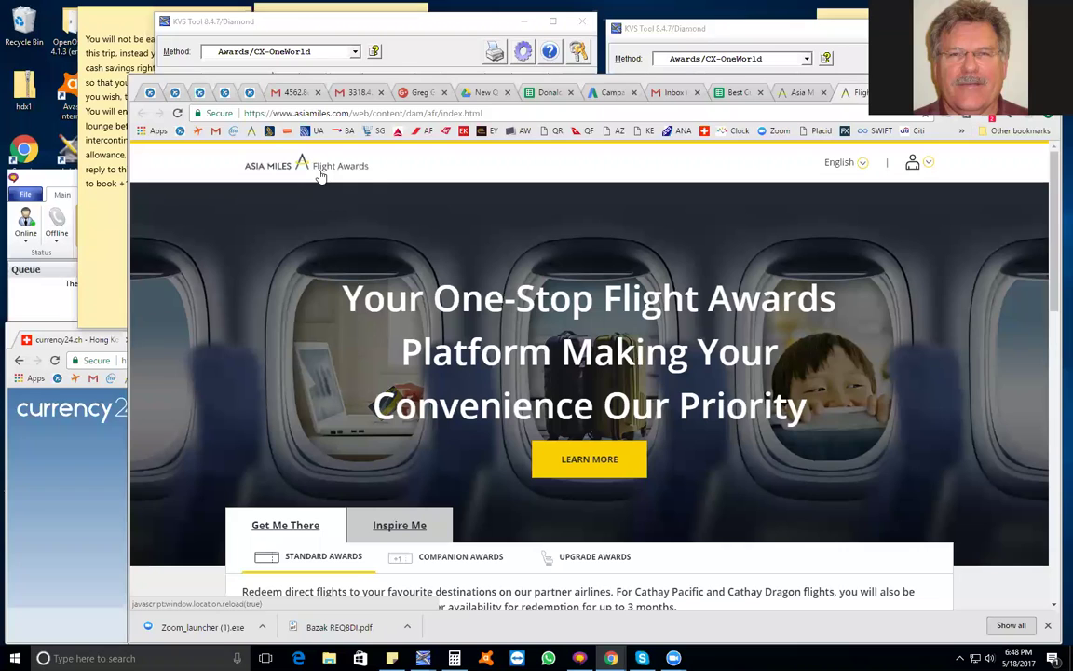
{"action": "scroll", "coordinate": [646, 461], "scroll_direction": "down", "scroll_amount": 3}
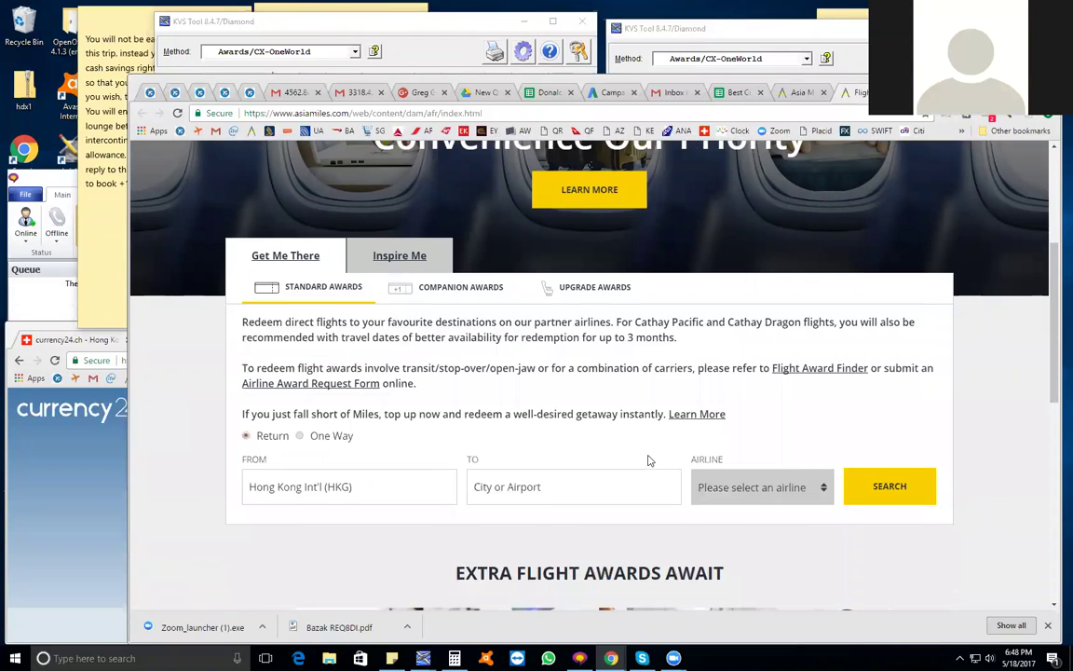
{"action": "scroll", "coordinate": [649, 461], "scroll_direction": "down", "scroll_amount": 5}
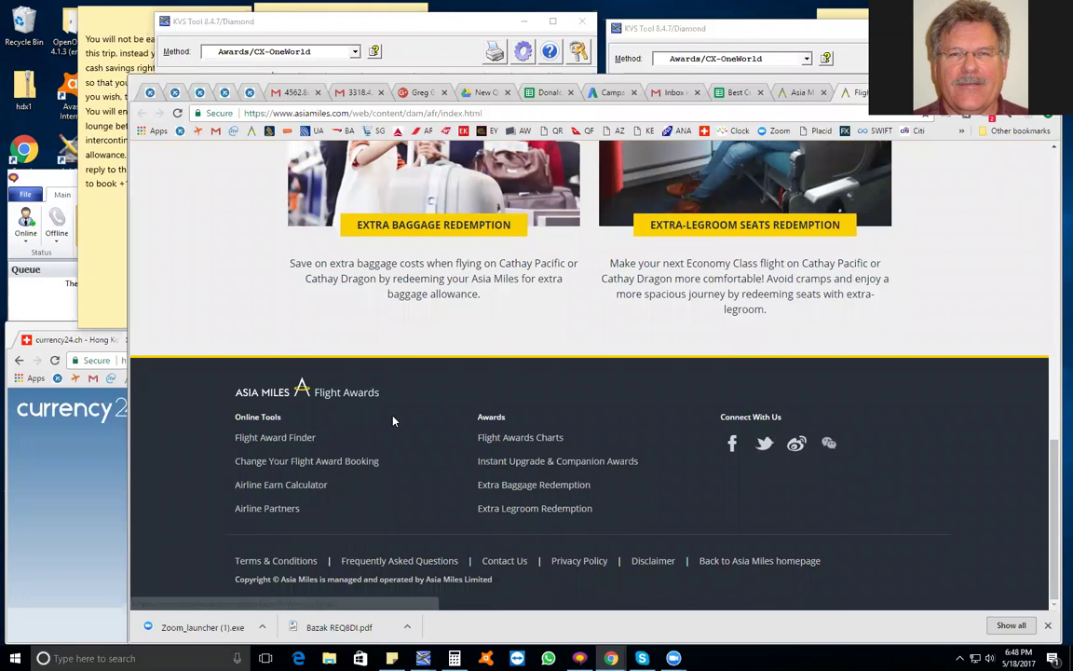
{"action": "scroll", "coordinate": [515, 307], "scroll_direction": "up", "scroll_amount": 10}
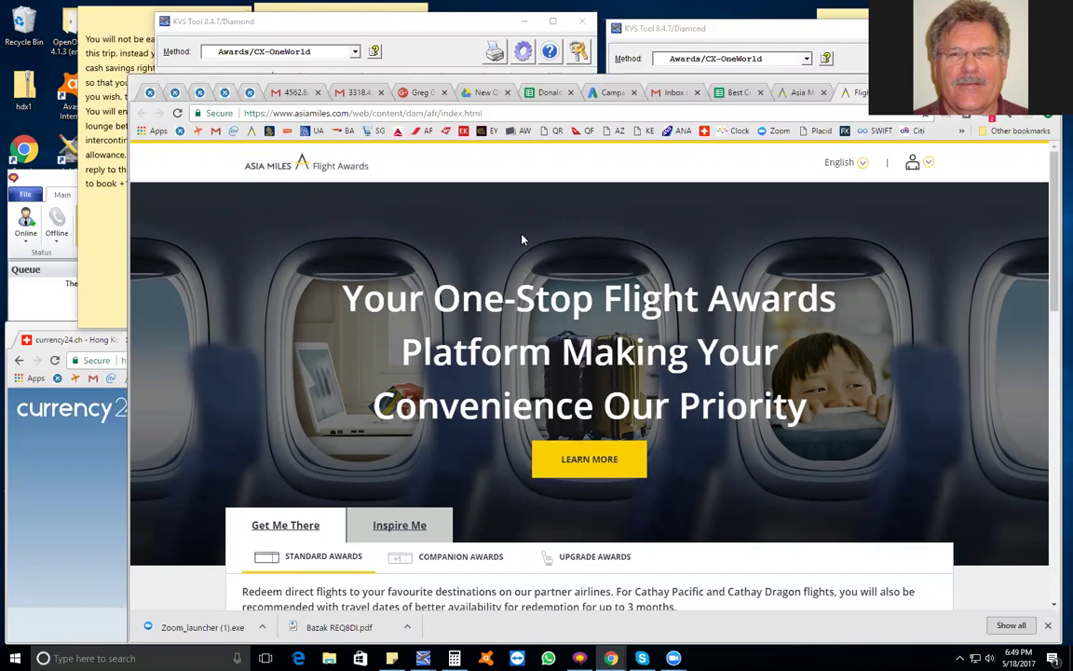
Open the Flight Award Finder from the online tools in the Flight Awards page footer.
{"action": "scroll", "coordinate": [523, 245], "scroll_direction": "down", "scroll_amount": 10}
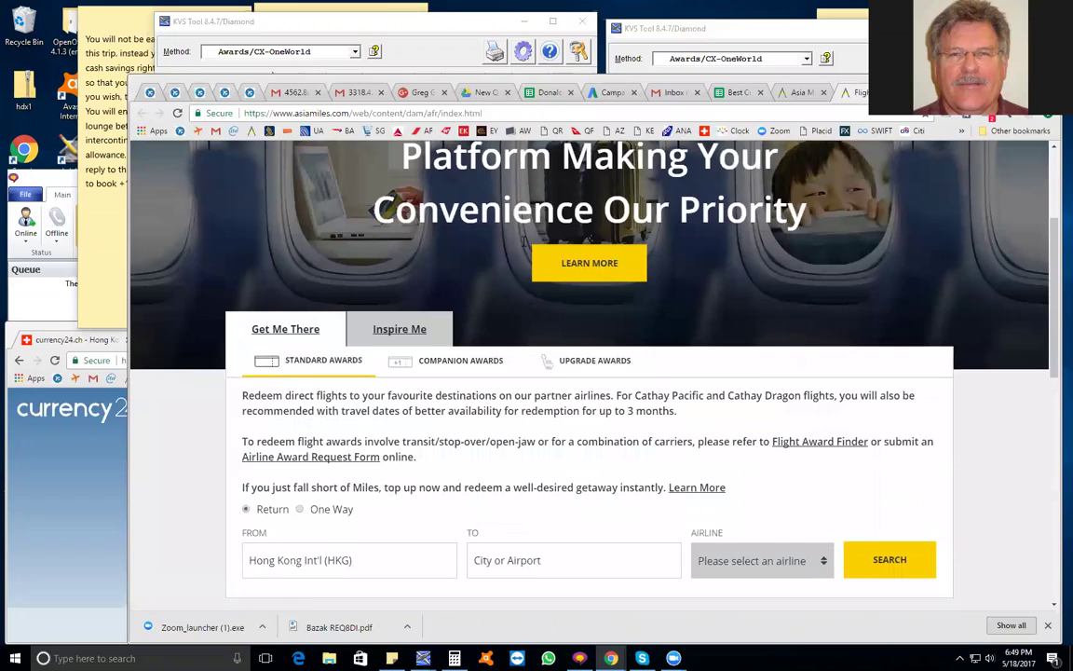
{"action": "scroll", "coordinate": [508, 467], "scroll_direction": "down", "scroll_amount": 2}
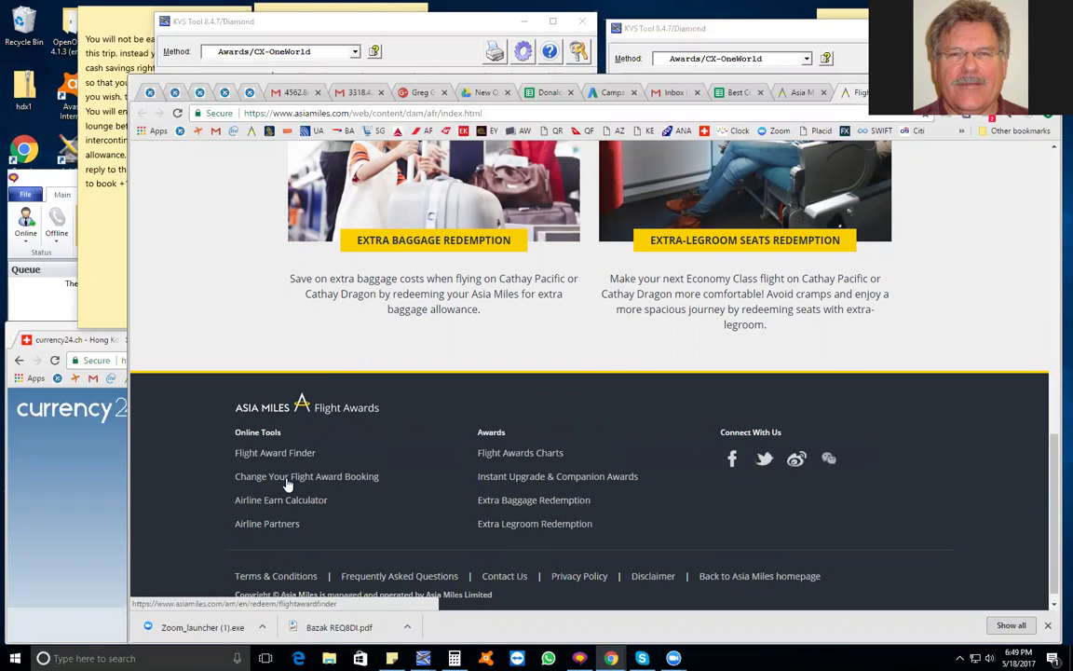
{"action": "left_click", "coordinate": [287, 450]}
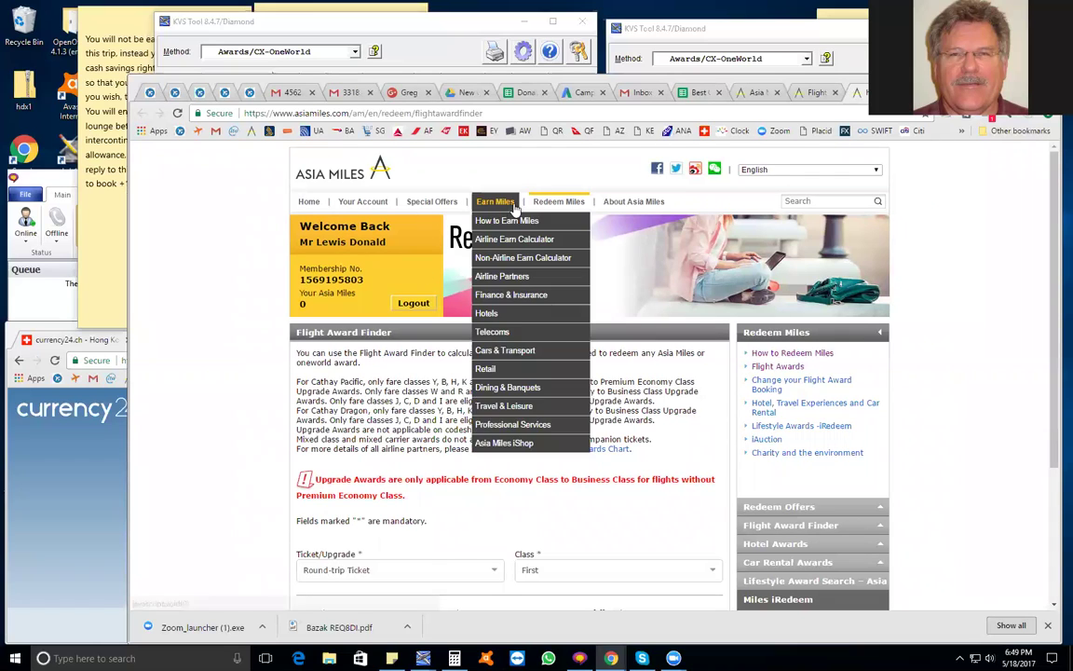
Open Flight Awards under Redeem Miles and look through the page for its standard award search form.
{"action": "mouse_move", "coordinate": [559, 201]}
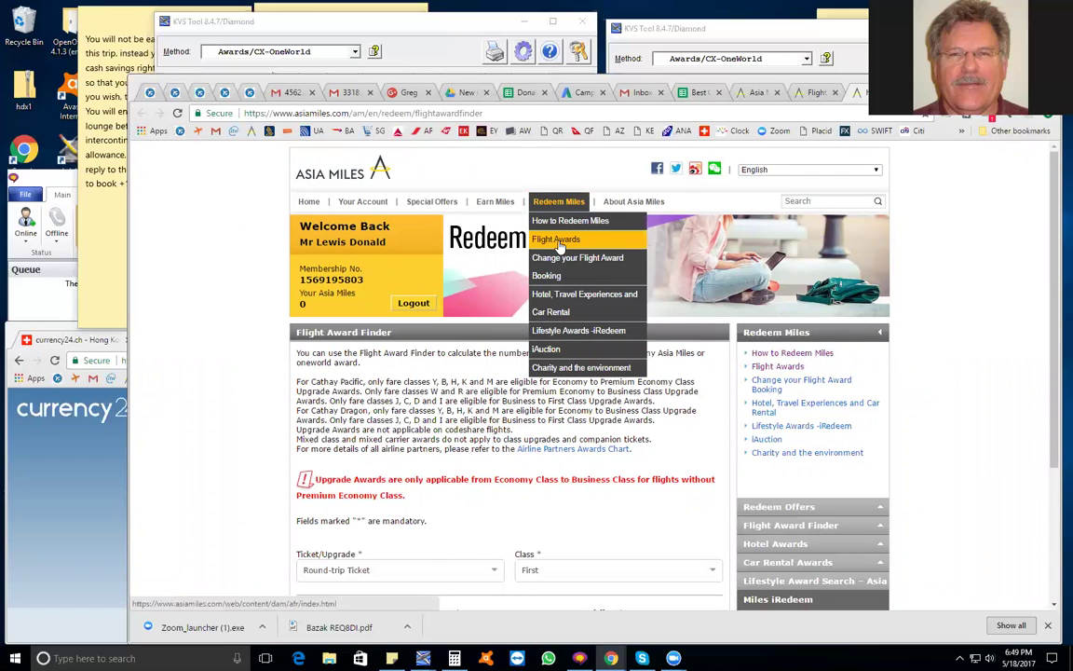
{"action": "left_click", "coordinate": [559, 240]}
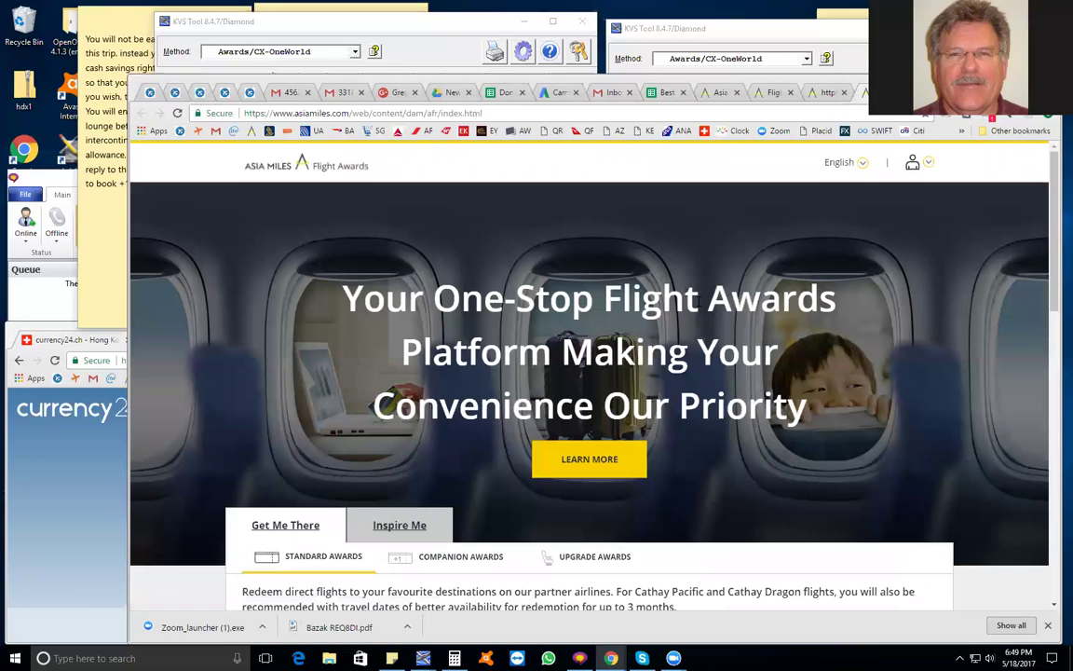
{"action": "scroll", "coordinate": [649, 306], "scroll_direction": "down", "scroll_amount": 10}
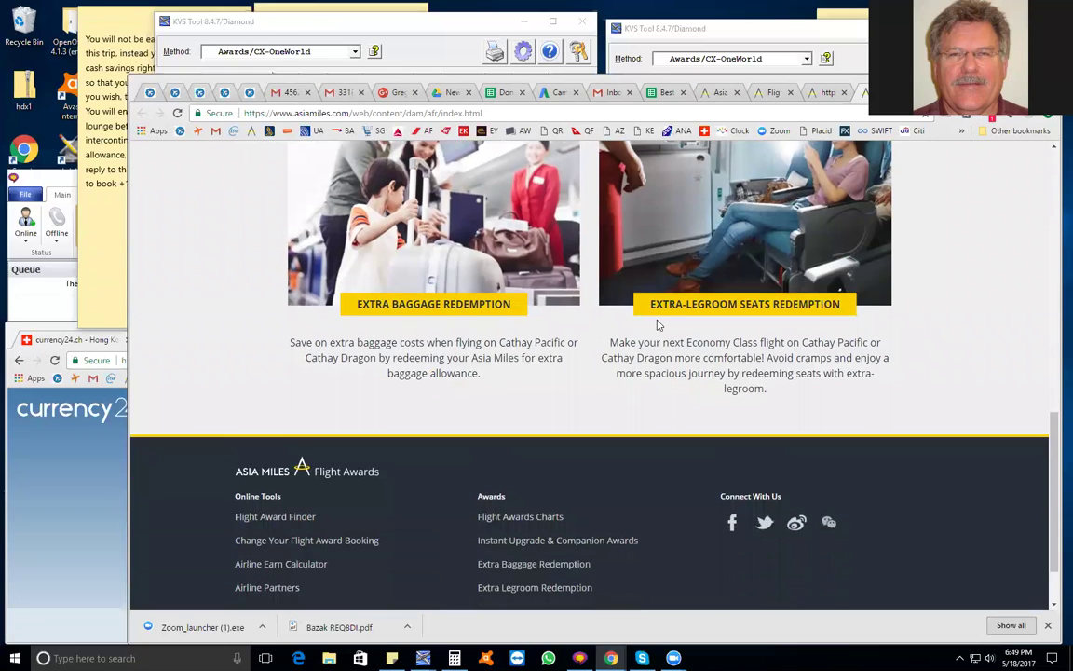
{"action": "scroll", "coordinate": [657, 316], "scroll_direction": "up", "scroll_amount": 5}
{"action": "scroll", "coordinate": [670, 307], "scroll_direction": "up", "scroll_amount": 3}
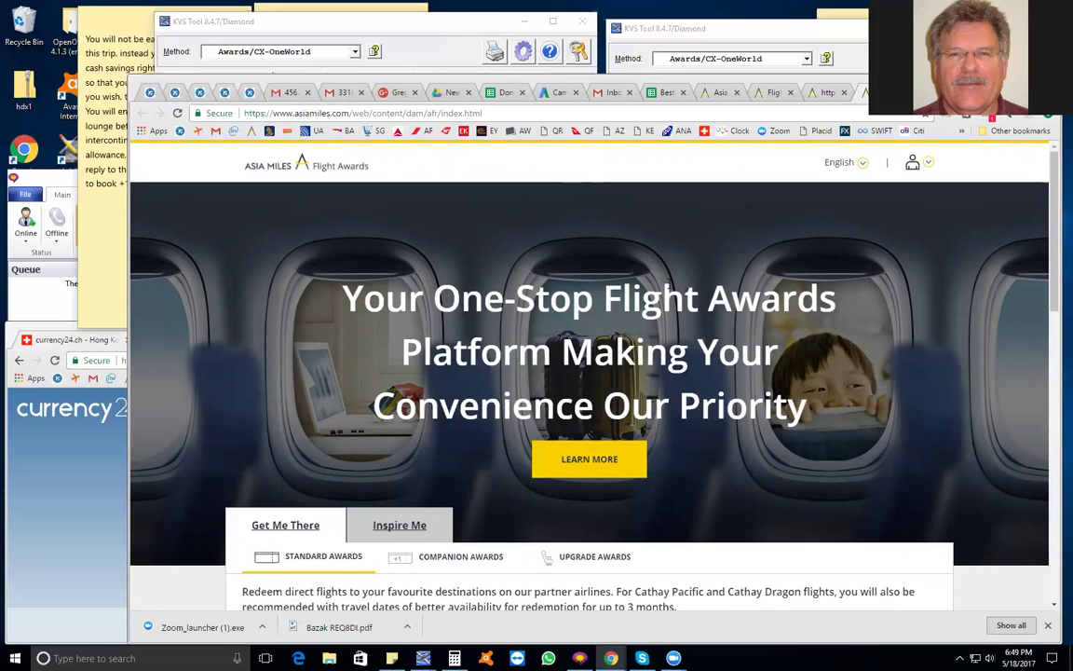
{"action": "scroll", "coordinate": [664, 312], "scroll_direction": "down", "scroll_amount": 3}
{"action": "scroll", "coordinate": [664, 311], "scroll_direction": "down", "scroll_amount": 2}
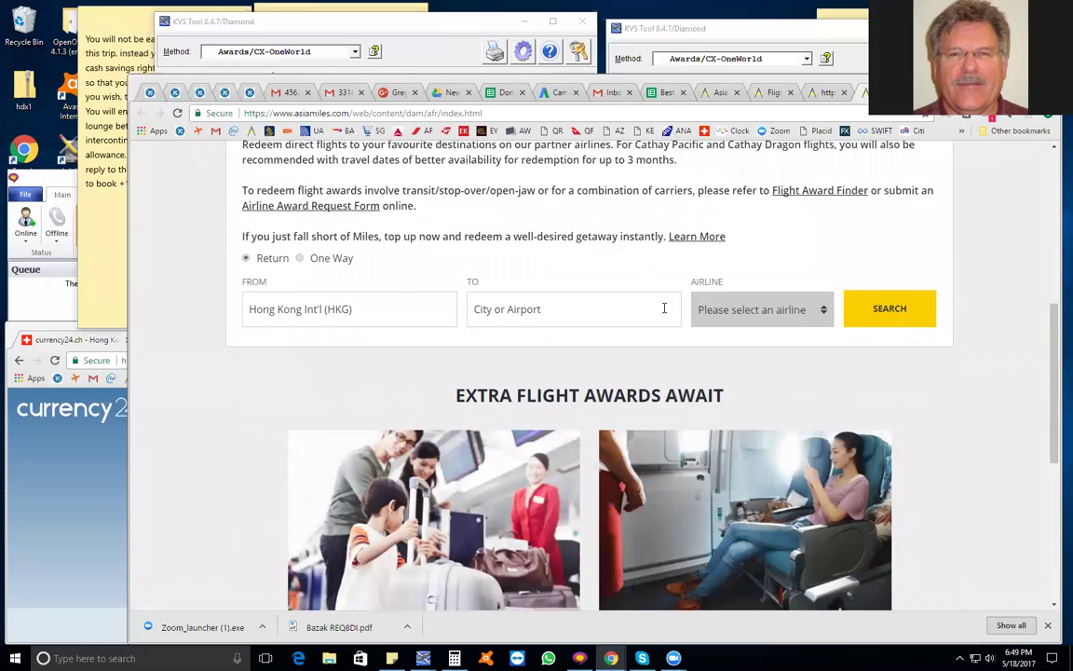
{"action": "scroll", "coordinate": [665, 311], "scroll_direction": "down", "scroll_amount": 3}
{"action": "scroll", "coordinate": [665, 314], "scroll_direction": "down", "scroll_amount": 2}
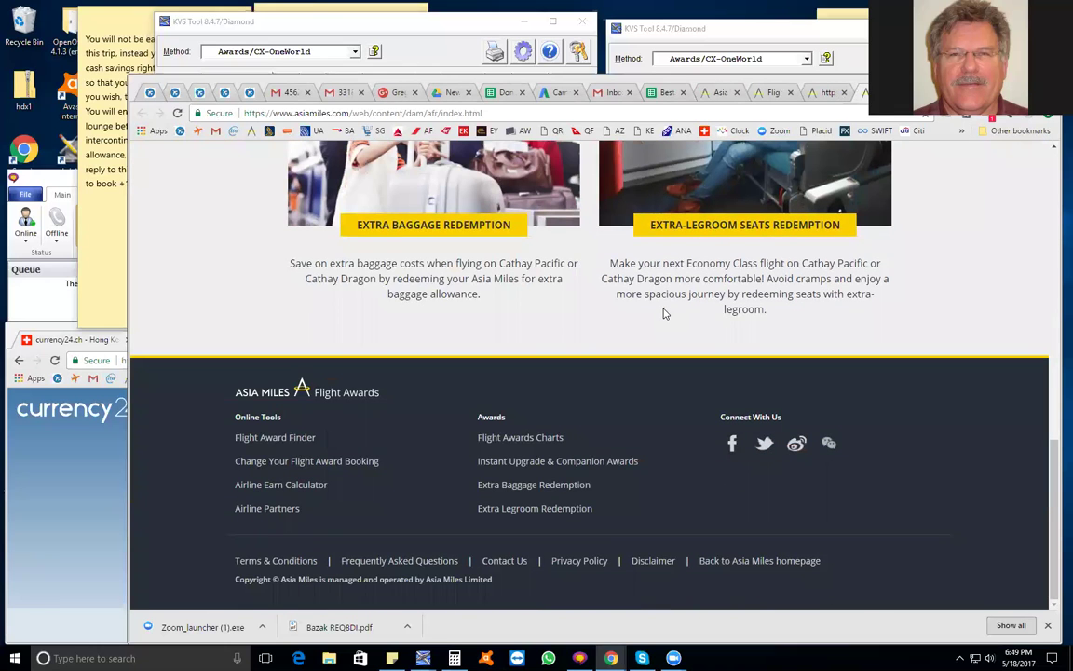
{"action": "scroll", "coordinate": [664, 314], "scroll_direction": "up", "scroll_amount": 10}
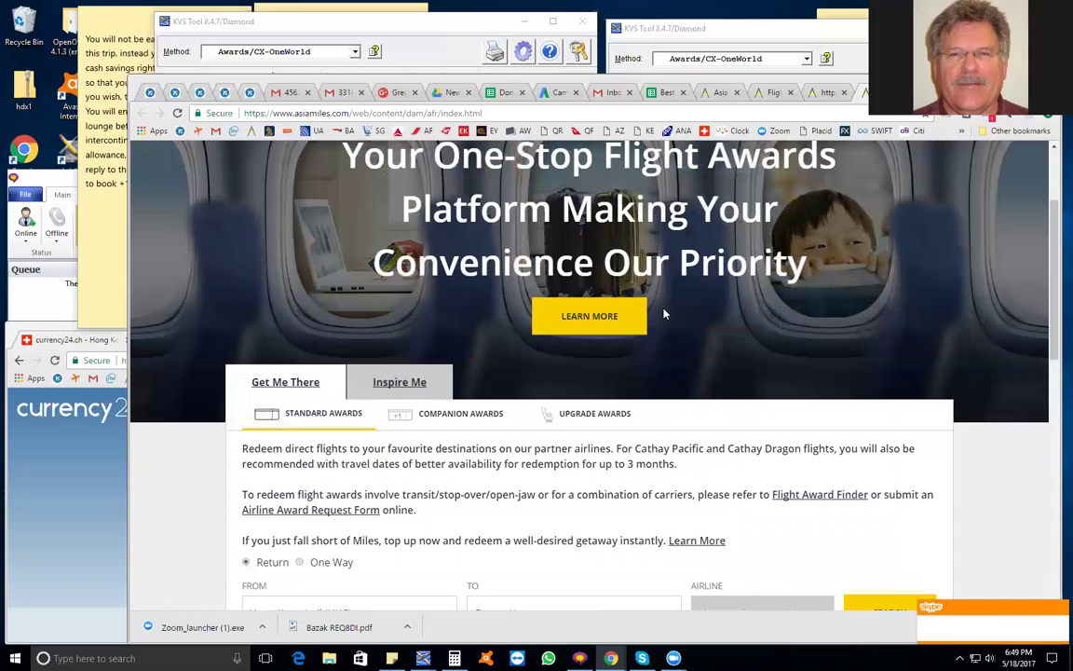
{"action": "scroll", "coordinate": [666, 307], "scroll_direction": "down", "scroll_amount": 2}
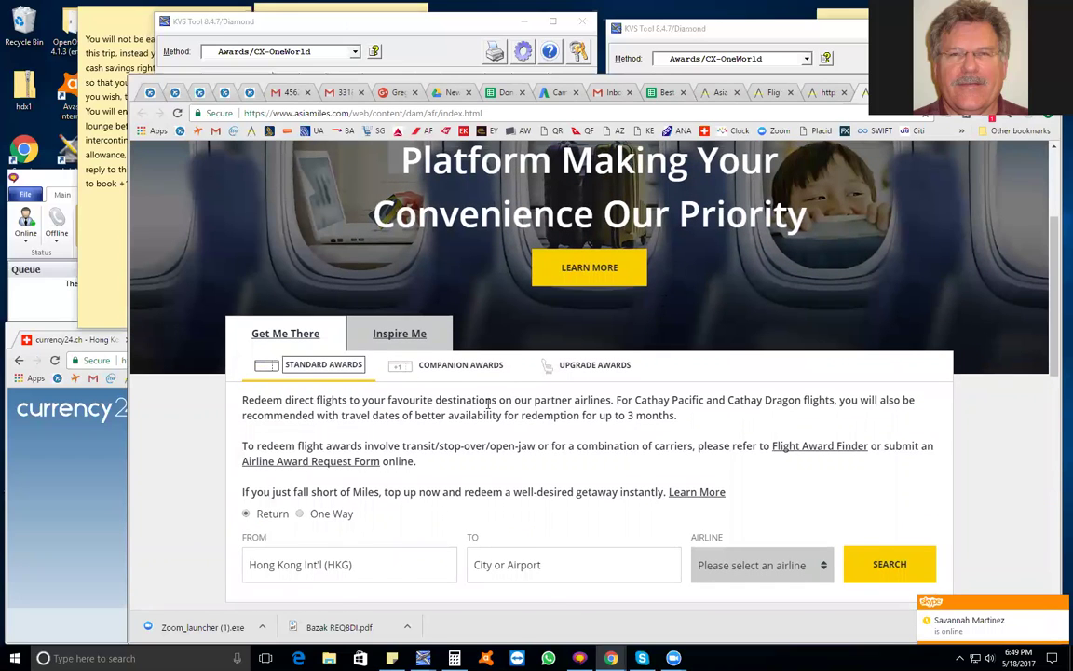
Set Melbourne (MEL) in Australia as the departure airport in the Standard Awards search form.
{"action": "scroll", "coordinate": [362, 306], "scroll_direction": "down", "scroll_amount": 3}
{"action": "left_click", "coordinate": [406, 309]}
{"action": "left_click", "coordinate": [567, 317]}
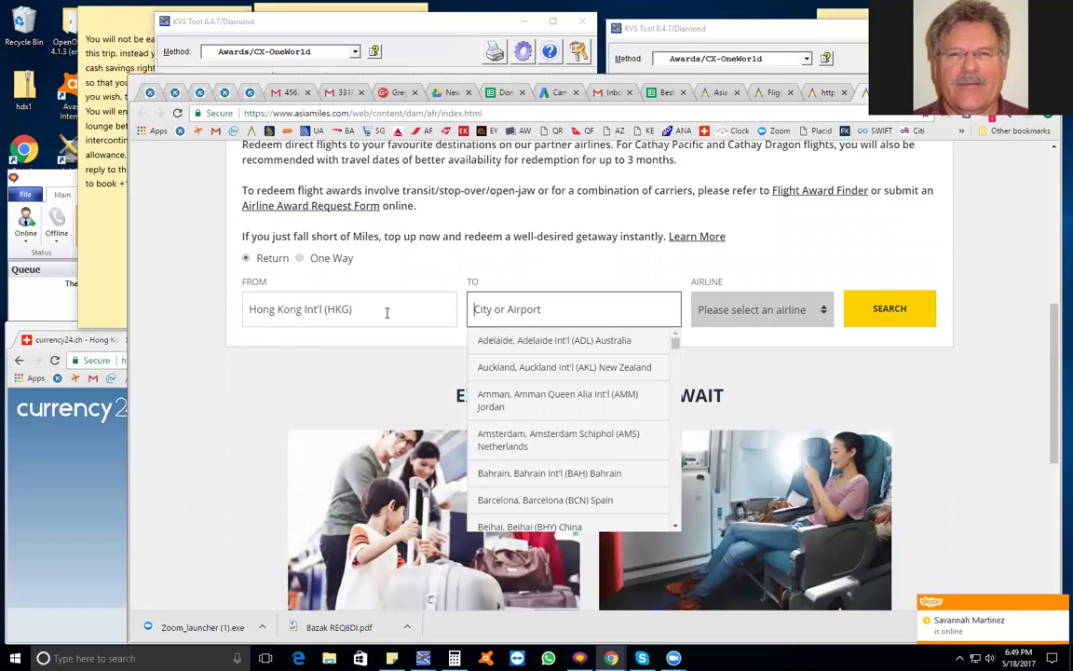
{"action": "left_click", "coordinate": [327, 310]}
{"action": "type", "text": "mel"}
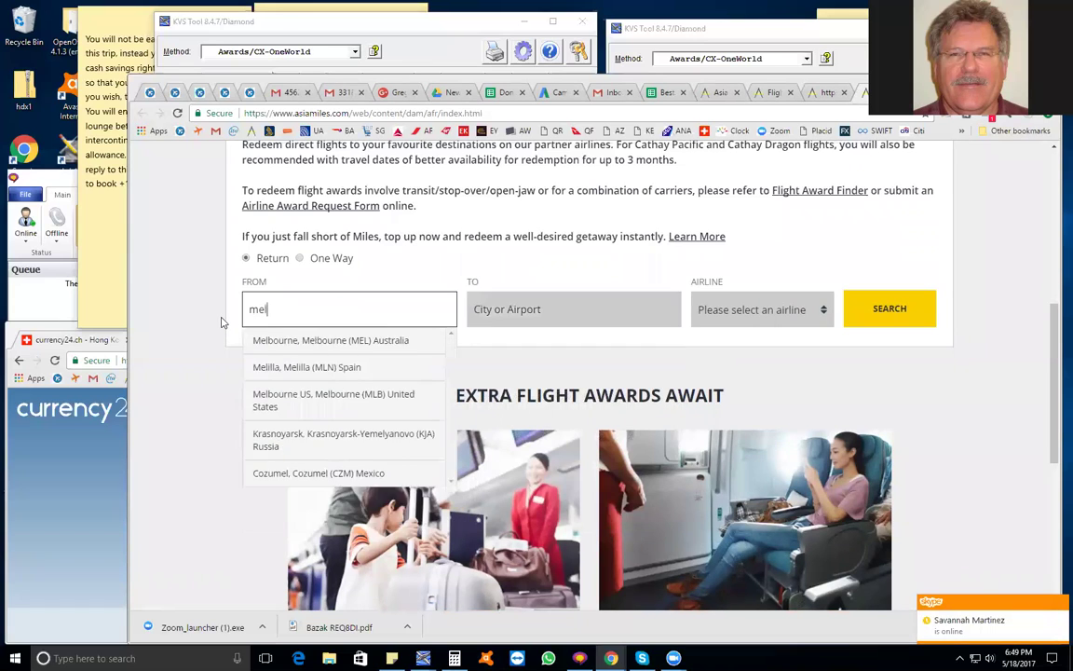
{"action": "left_click", "coordinate": [323, 341]}
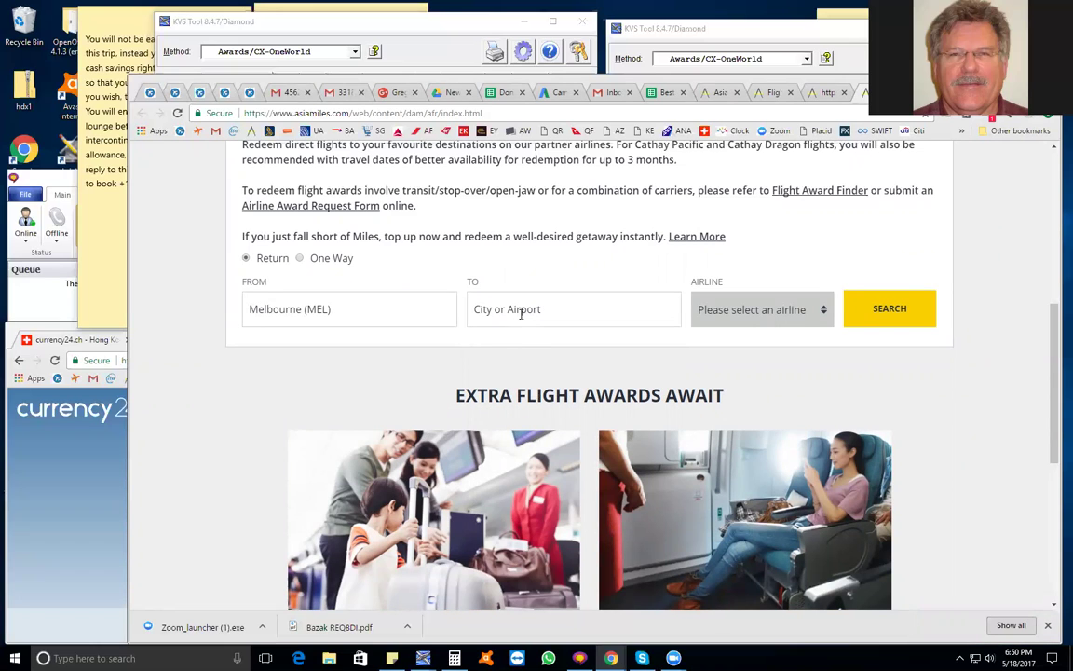
Look through the destinations offered from Melbourne for Cairo and review the Flight Awards page again.
{"action": "left_click", "coordinate": [491, 307]}
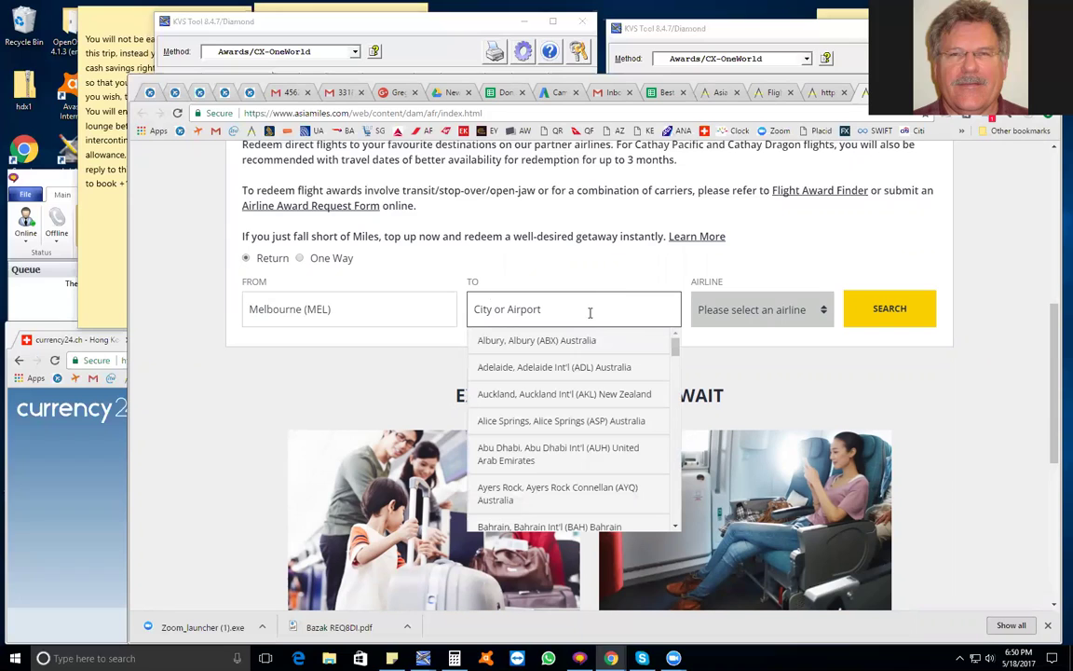
{"action": "scroll", "coordinate": [610, 402], "scroll_direction": "down", "scroll_amount": 5}
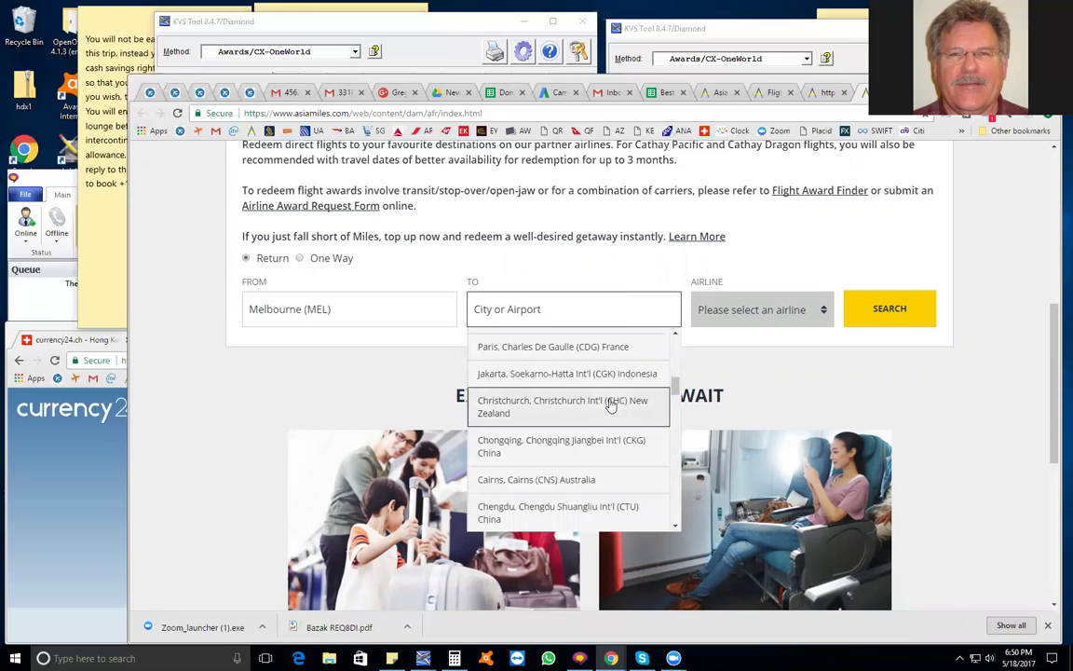
{"action": "scroll", "coordinate": [611, 405], "scroll_direction": "up", "scroll_amount": 3}
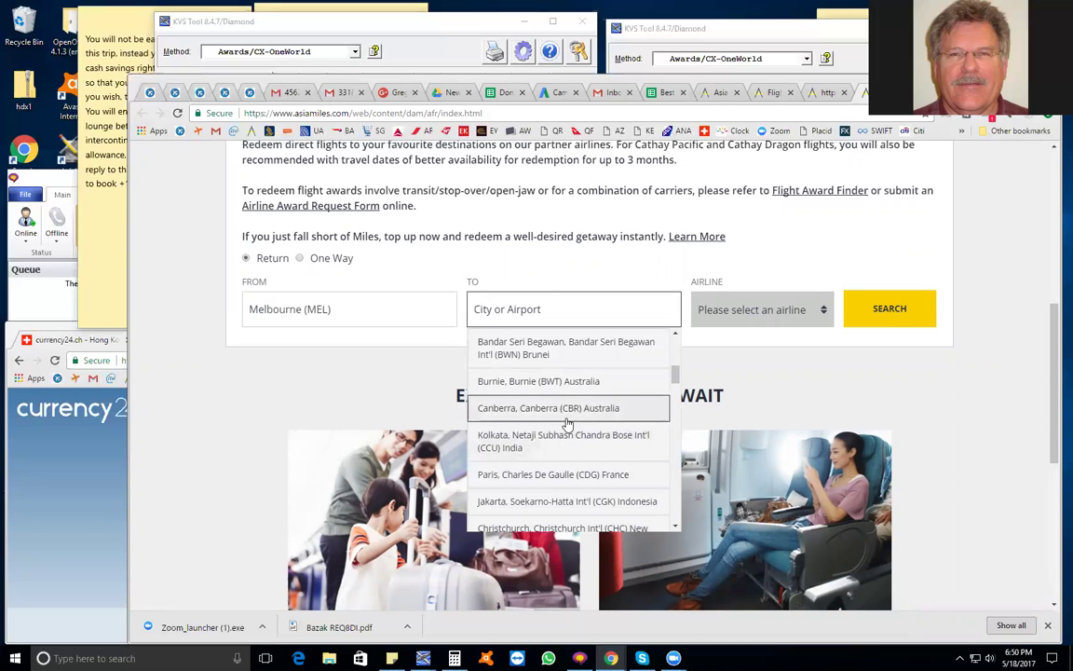
{"action": "left_click", "coordinate": [554, 290]}
{"action": "scroll", "coordinate": [611, 273], "scroll_direction": "up", "scroll_amount": 5}
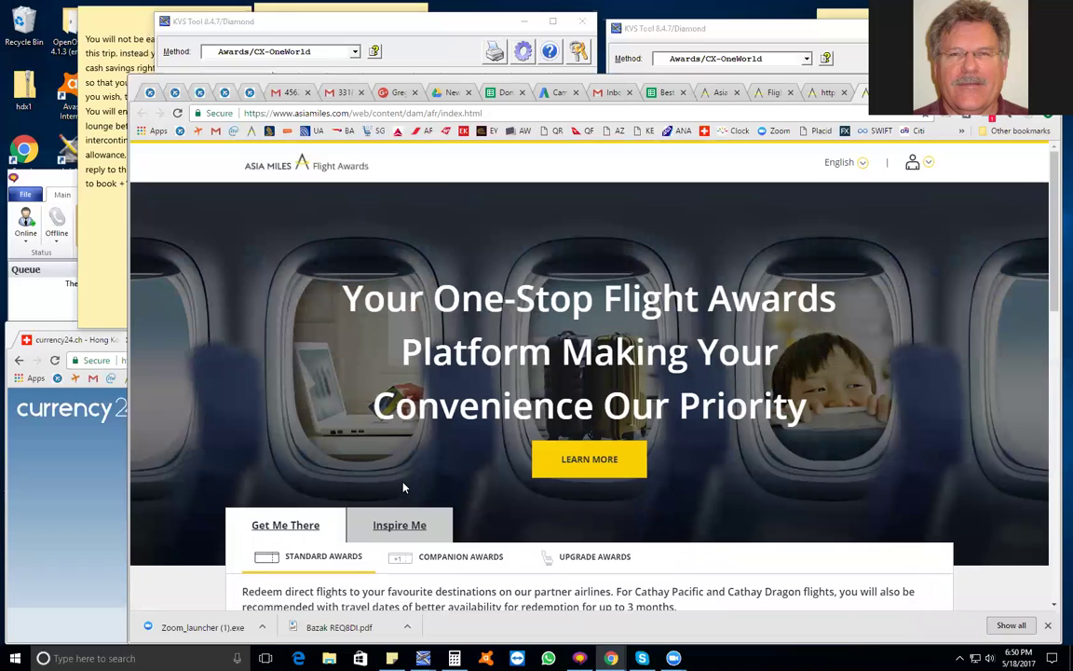
{"action": "scroll", "coordinate": [578, 461], "scroll_direction": "down", "scroll_amount": 3}
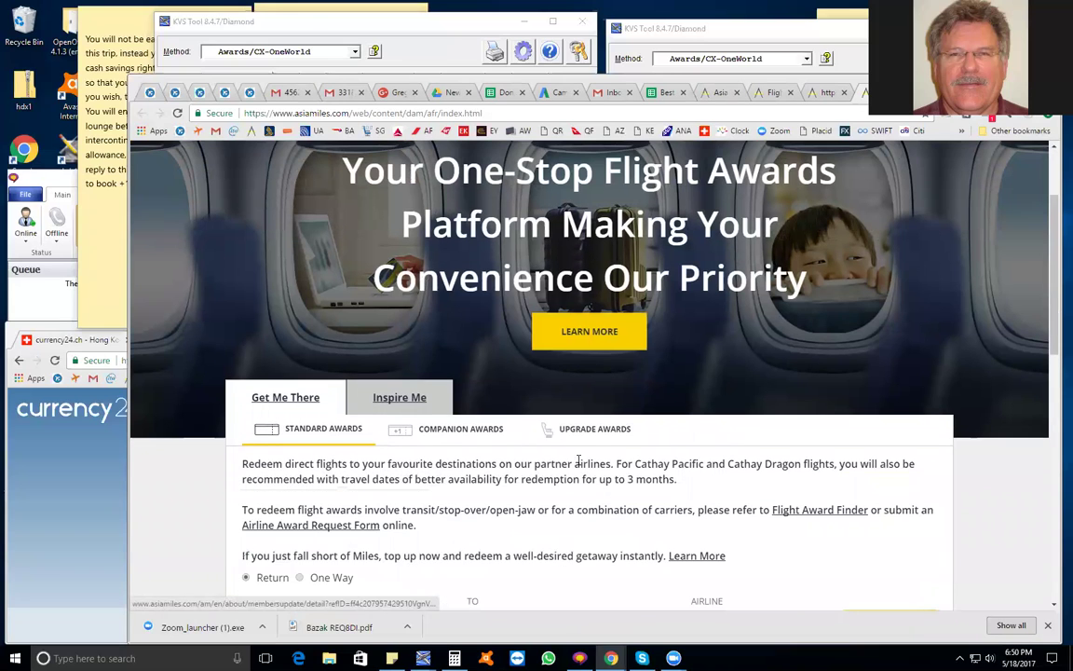
{"action": "scroll", "coordinate": [607, 448], "scroll_direction": "down", "scroll_amount": 3}
{"action": "scroll", "coordinate": [606, 442], "scroll_direction": "up", "scroll_amount": 5}
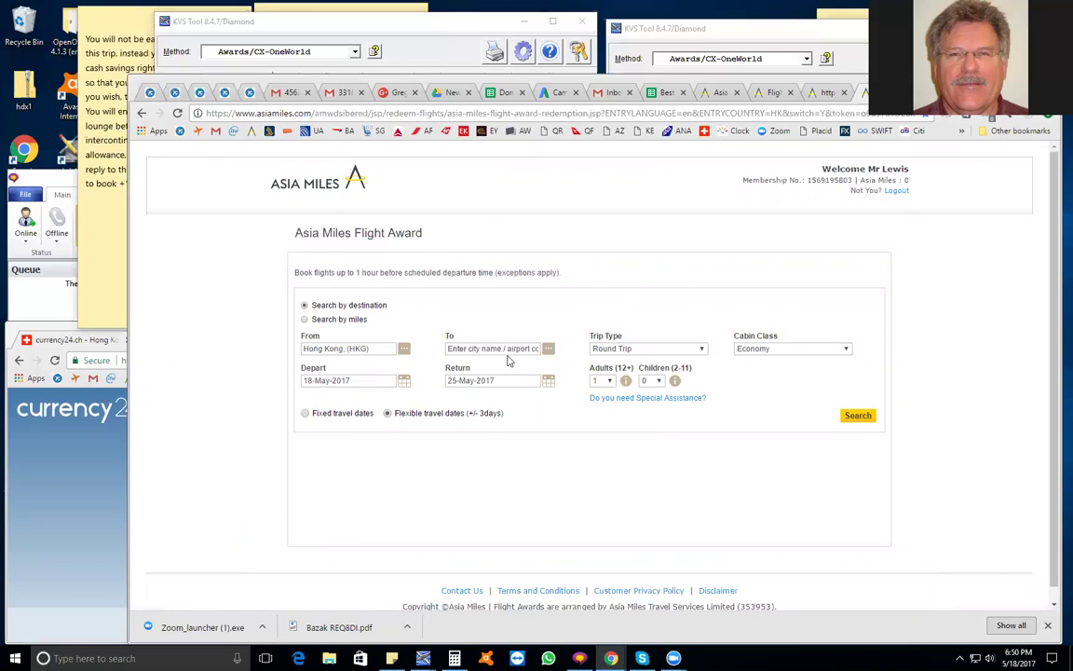
Reload the Asia Miles Flight Award booking page from its bookmark and highlight the page heading.
{"action": "left_click_drag", "start_coordinate": [295, 229], "coordinate": [457, 232]}
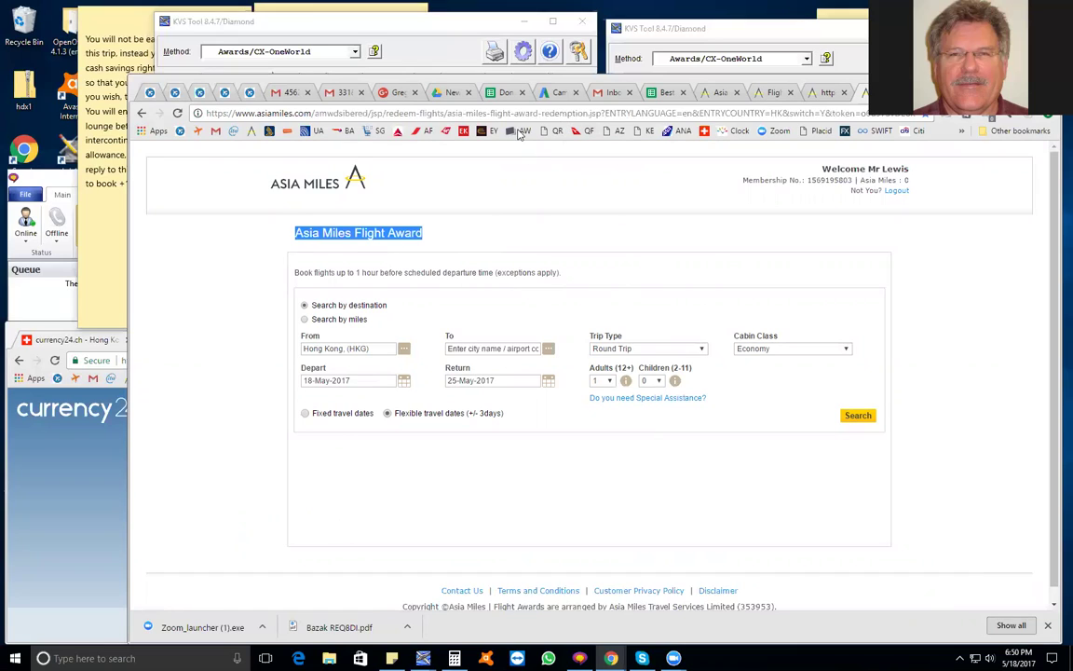
{"action": "left_click", "coordinate": [477, 113]}
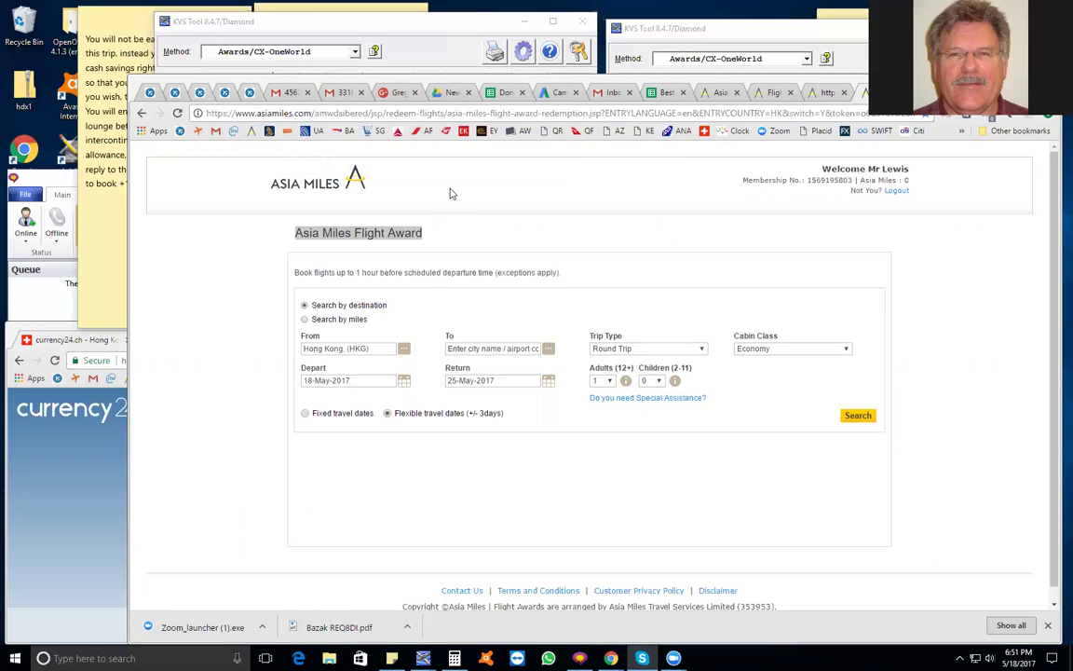
{"action": "left_click", "coordinate": [253, 132]}
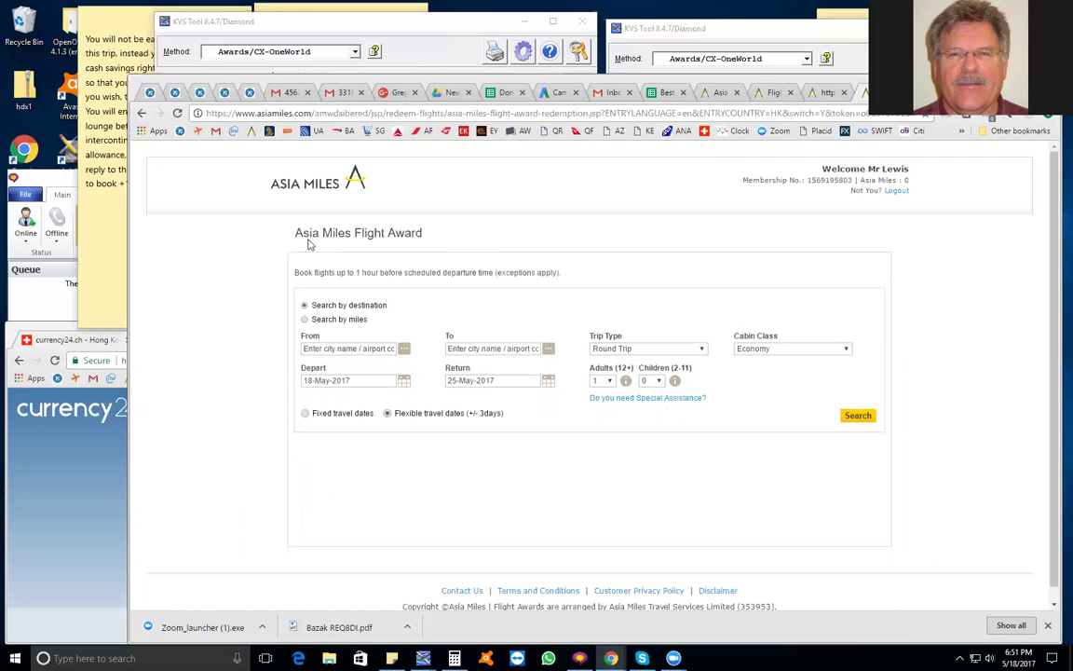
{"action": "left_click_drag", "start_coordinate": [291, 233], "coordinate": [605, 254]}
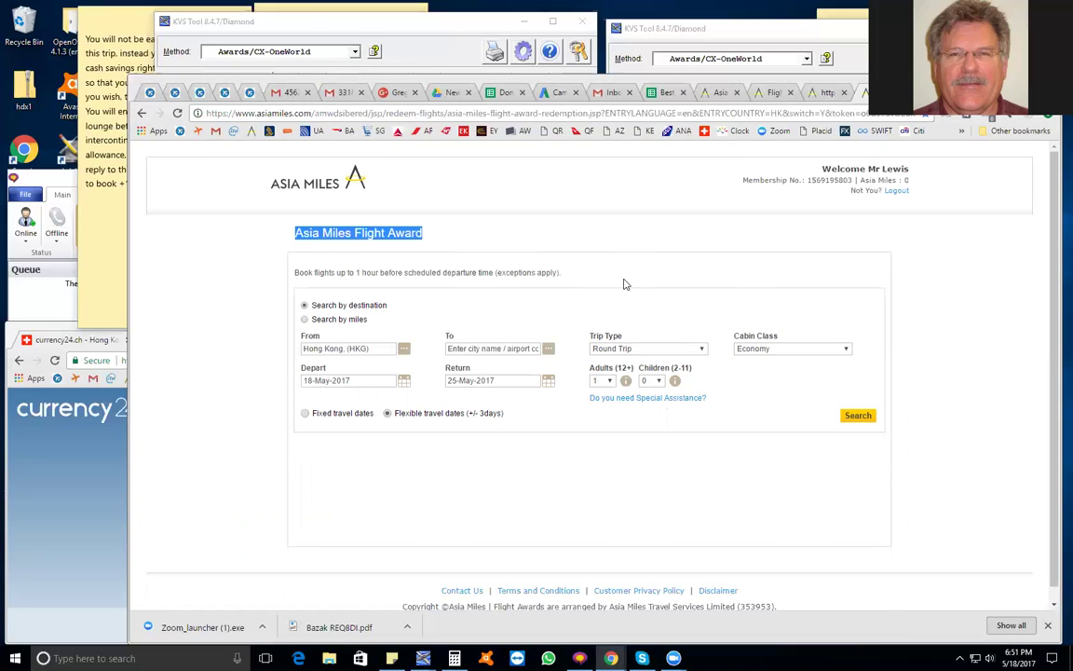
Switch back to the earlier Flight Awards page and examine the origin choices in its Standard Awards form.
{"action": "left_click", "coordinate": [741, 86]}
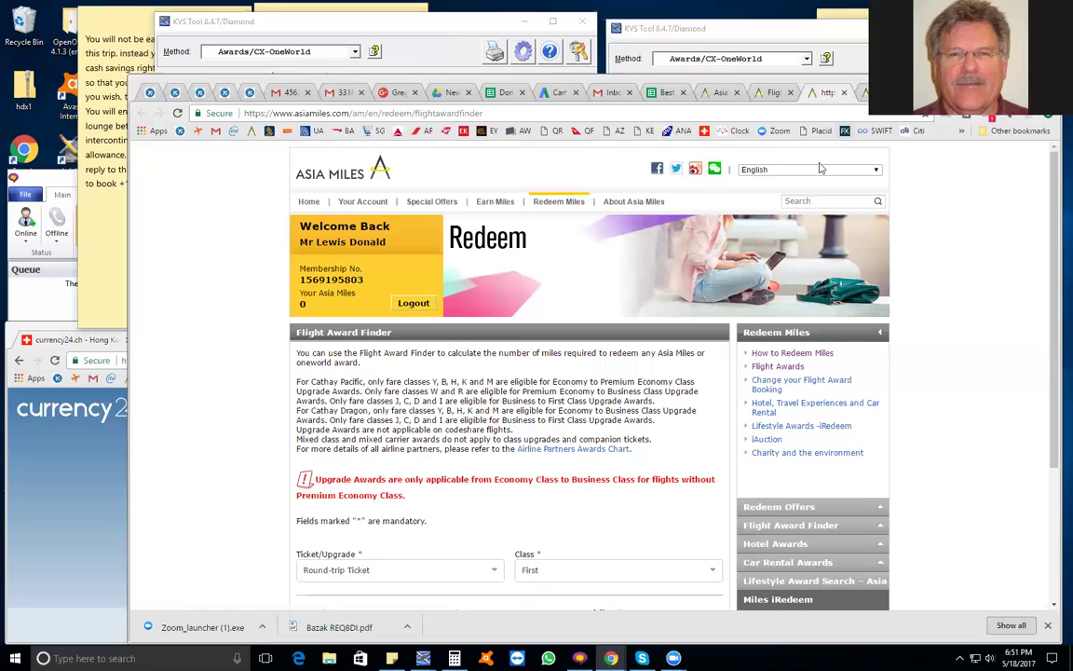
{"action": "left_click", "coordinate": [766, 93]}
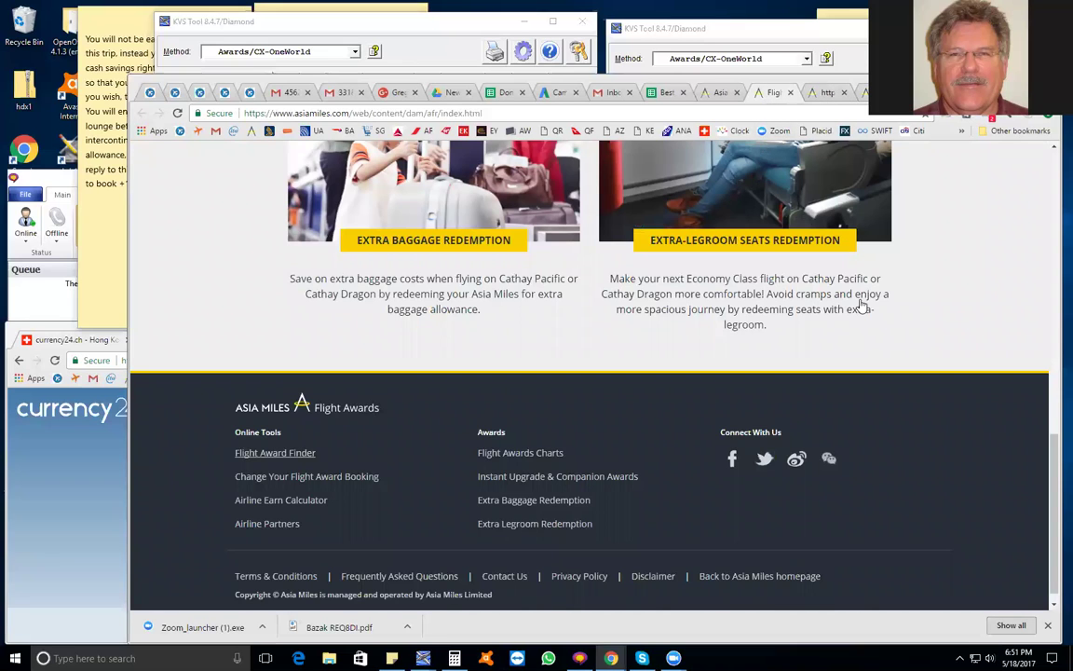
{"action": "scroll", "coordinate": [860, 305], "scroll_direction": "up", "scroll_amount": 8}
{"action": "scroll", "coordinate": [550, 343], "scroll_direction": "down", "scroll_amount": 2}
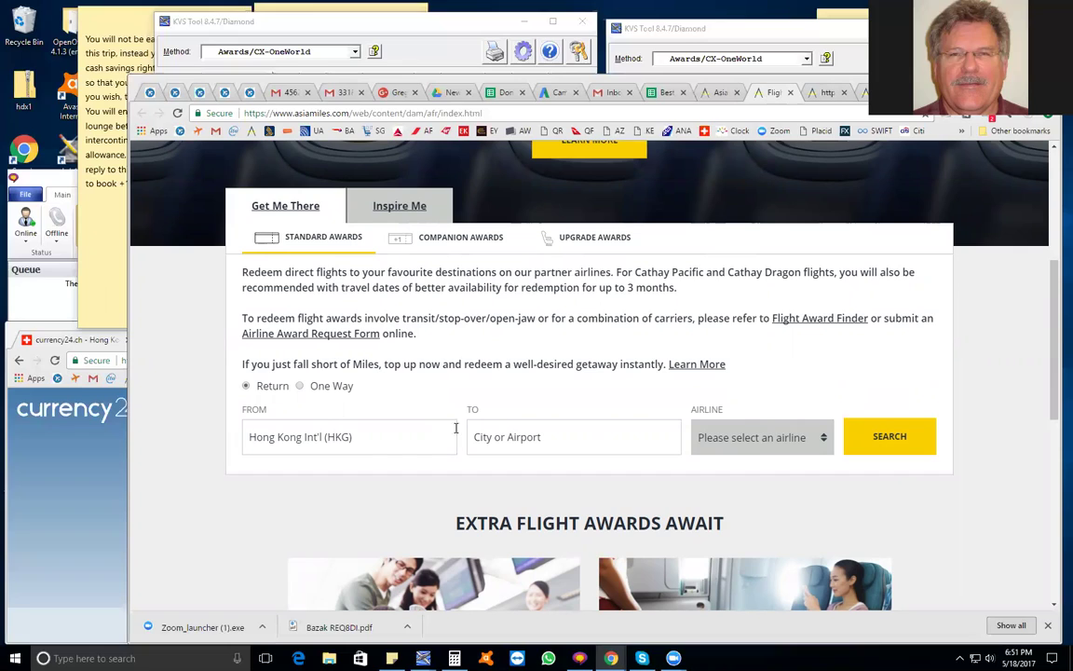
{"action": "left_click", "coordinate": [426, 430]}
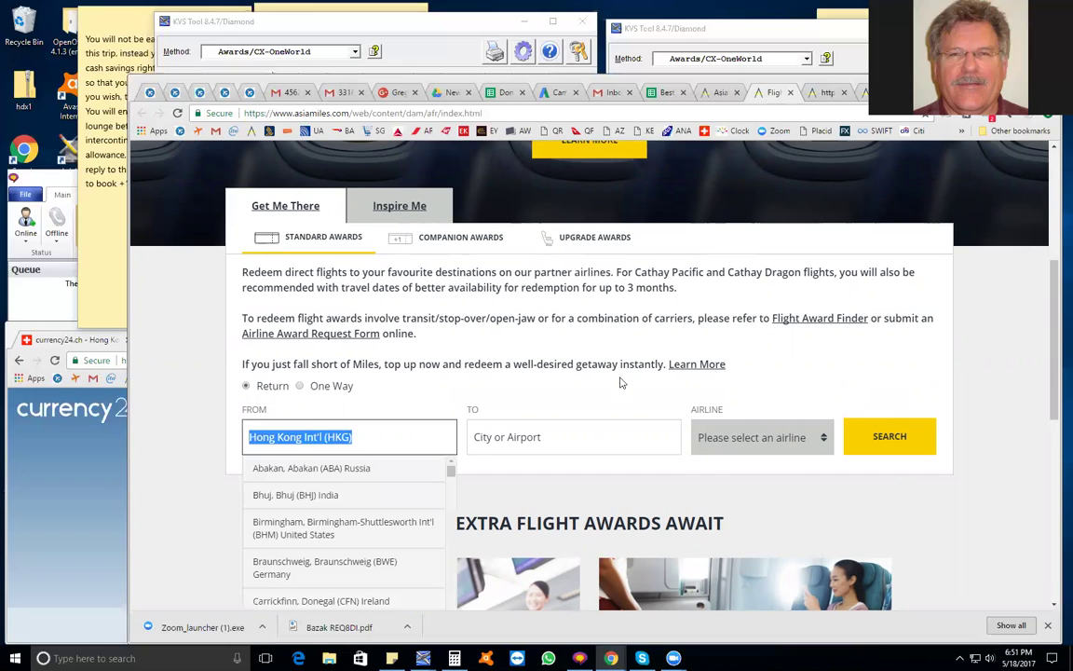
{"action": "left_click", "coordinate": [720, 195]}
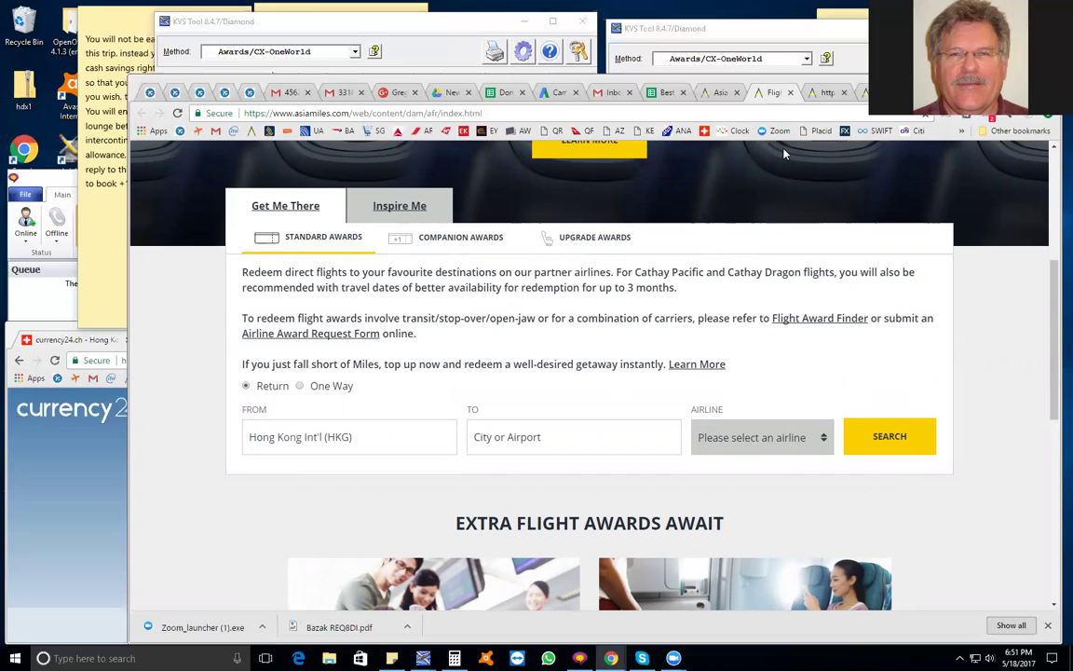
Return to the Asia Miles Flight Award booking page and highlight its heading and search fields for review.
{"action": "left_click", "coordinate": [825, 93]}
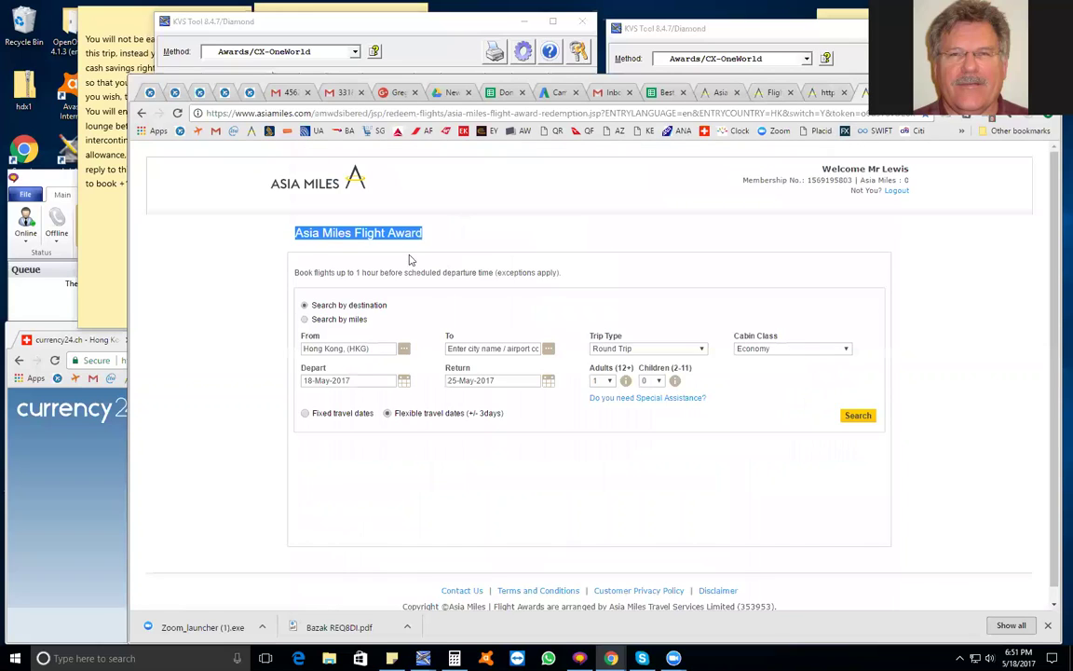
{"action": "left_click", "coordinate": [280, 240]}
{"action": "left_click_drag", "start_coordinate": [279, 240], "coordinate": [566, 233]}
{"action": "left_click_drag", "start_coordinate": [297, 328], "coordinate": [731, 403]}
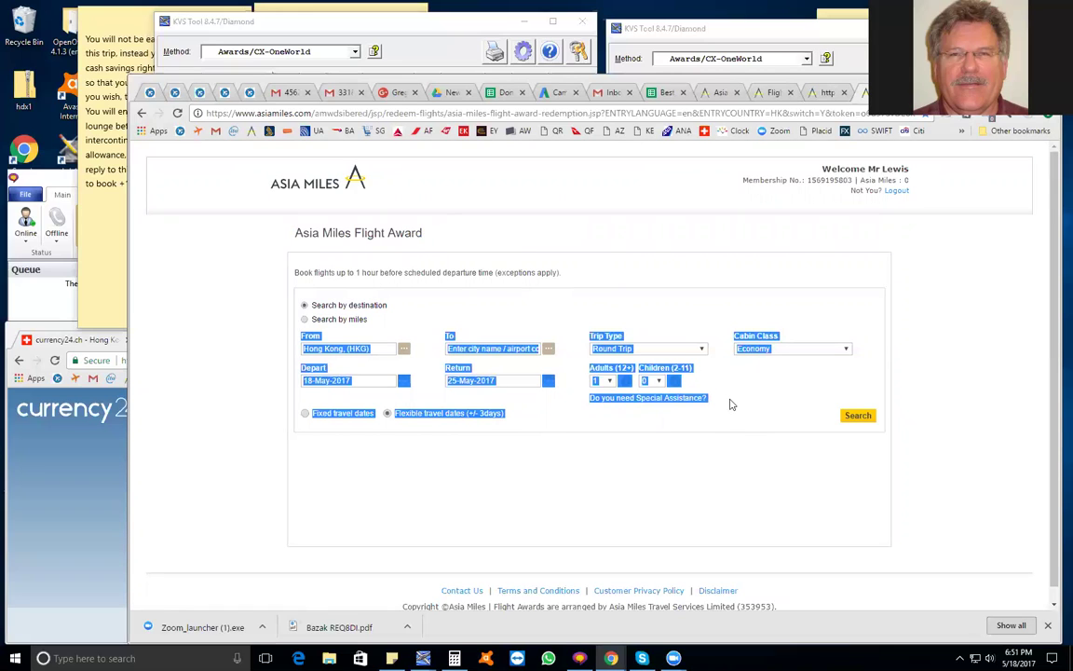
{"action": "left_click", "coordinate": [666, 454]}
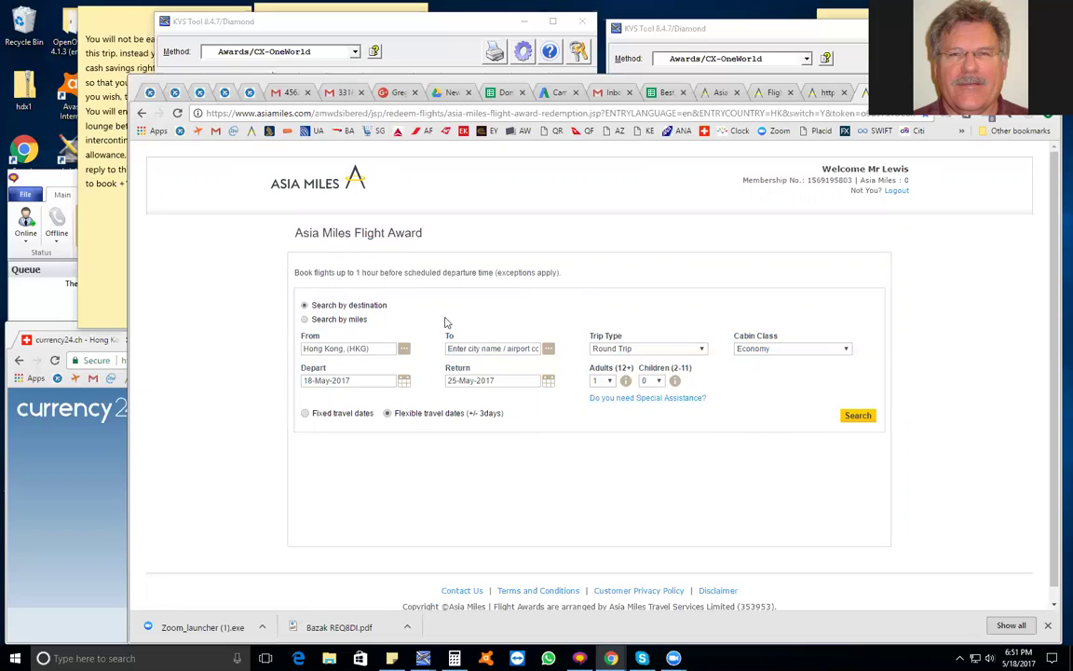
Set the origin of the Asia Miles Flight Award search to Melbourne (MEL), Australia.
{"action": "left_click", "coordinate": [370, 350]}
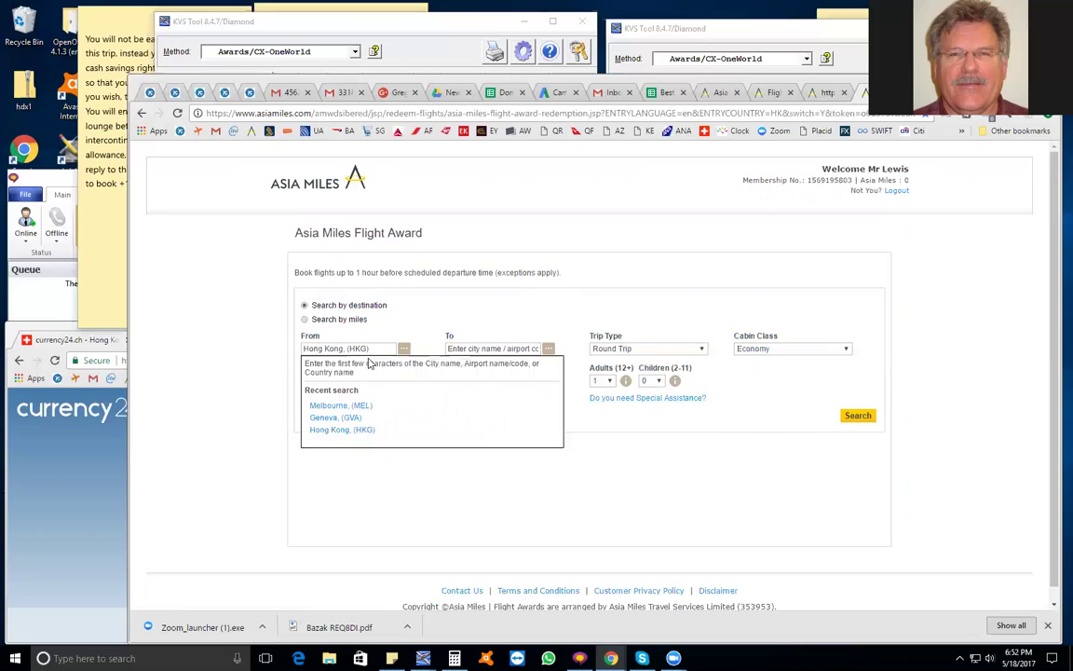
{"action": "left_click_drag", "start_coordinate": [376, 349], "coordinate": [256, 364]}
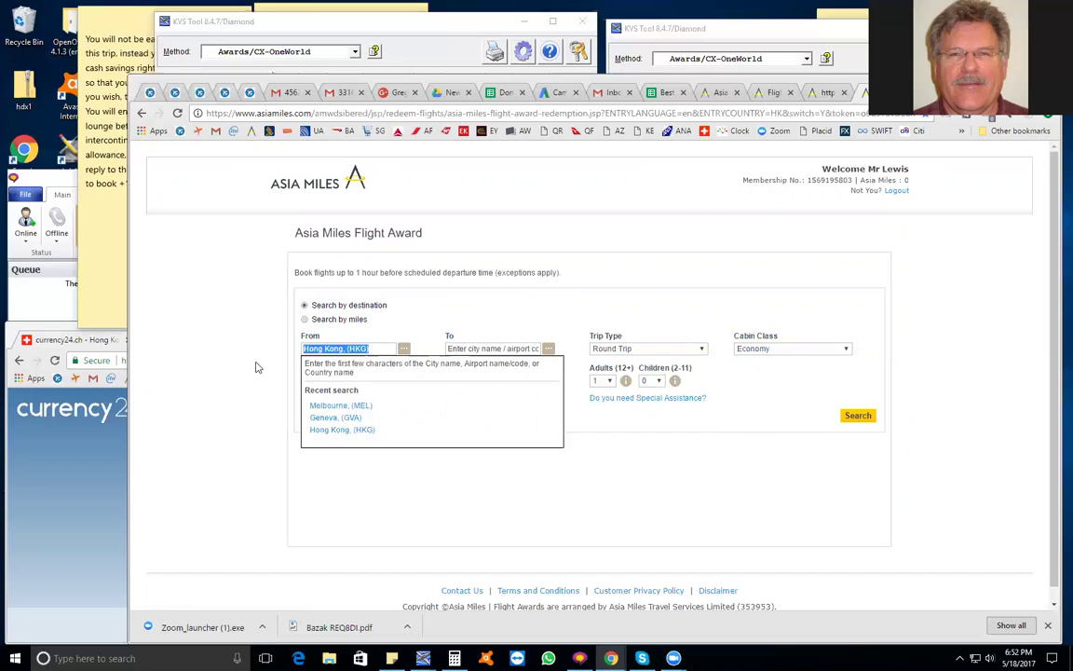
{"action": "type", "text": "MEL"}
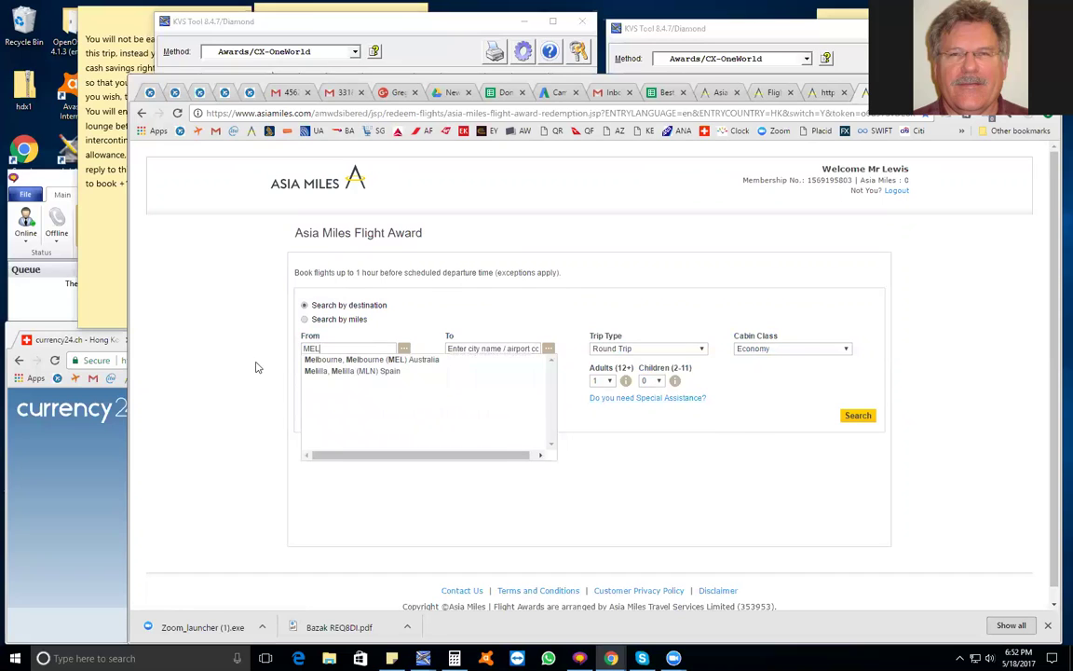
{"action": "left_click", "coordinate": [409, 362]}
Set the destination of the flight award search to Cairo Int'l (CAI), Egypt.
{"action": "left_click", "coordinate": [489, 348]}
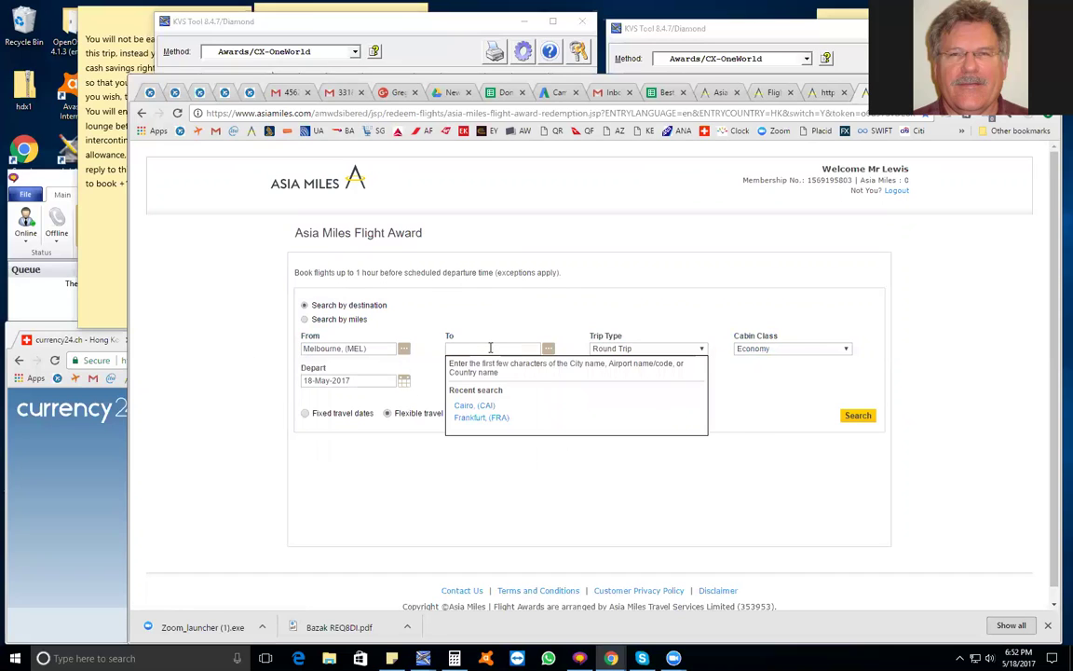
{"action": "type", "text": "CAIR"}
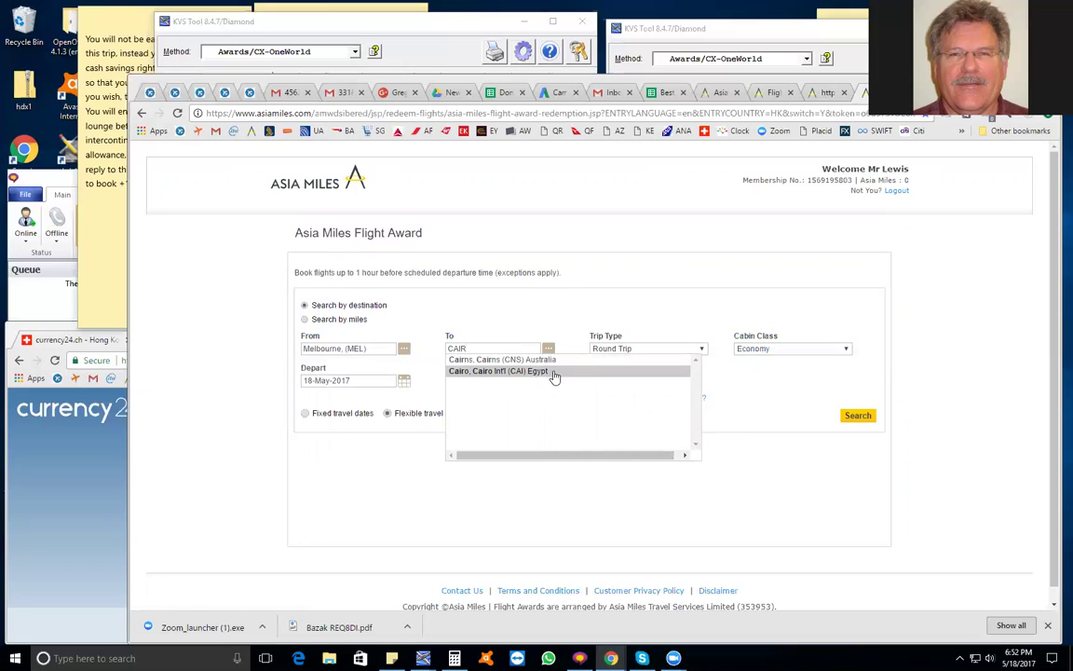
{"action": "key", "text": "BackSpace"}
{"action": "key", "text": "BackSpace"}
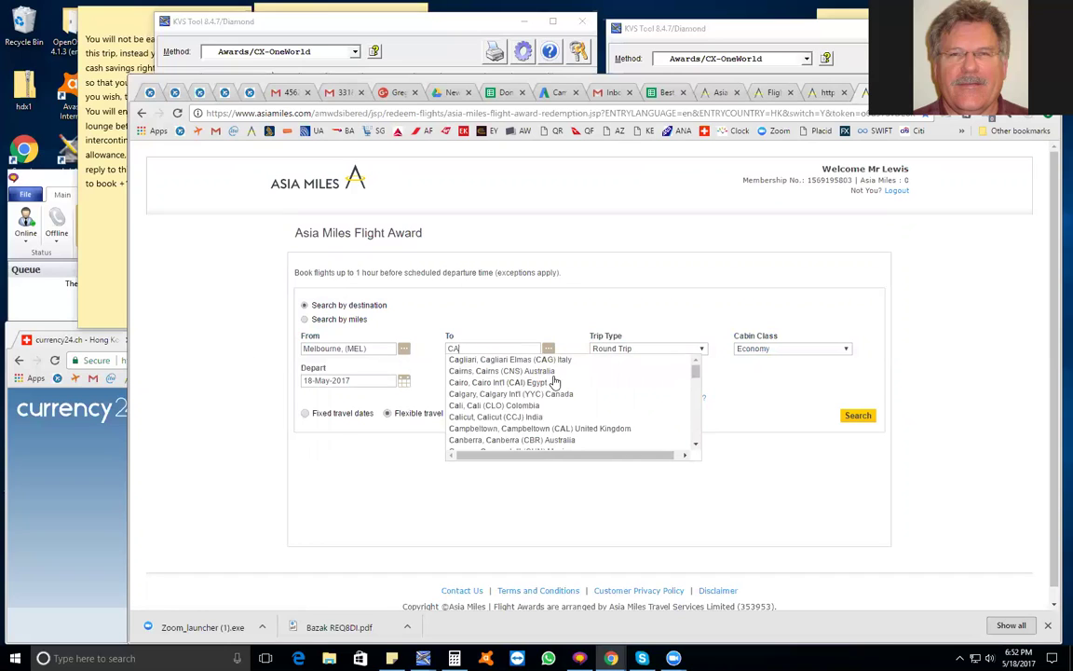
{"action": "type", "text": "I"}
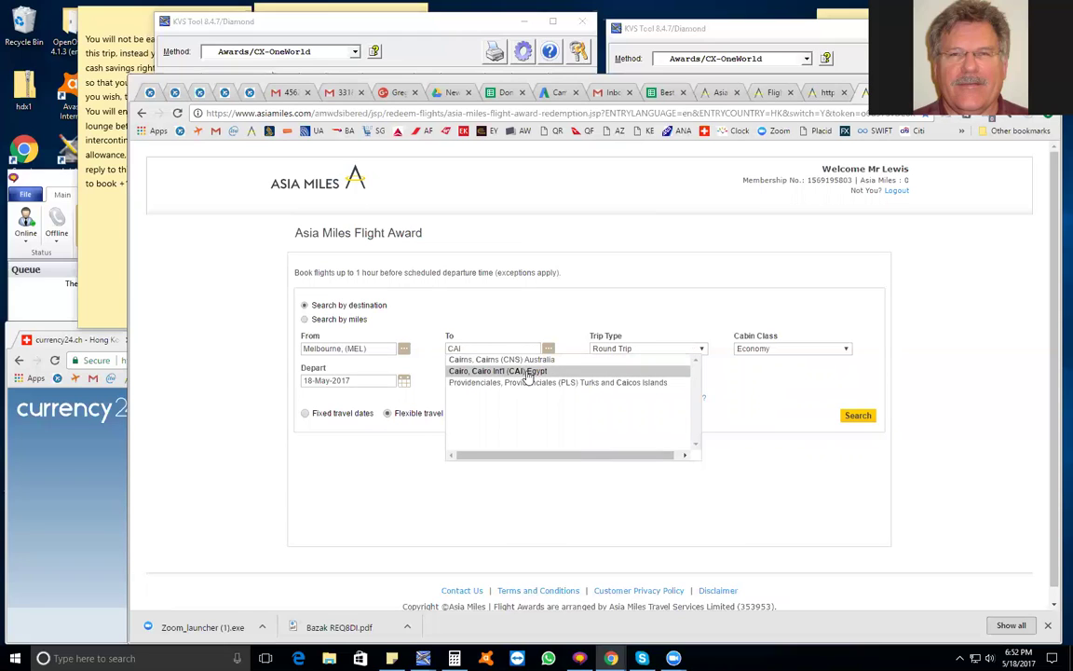
{"action": "type", "text": "RO"}
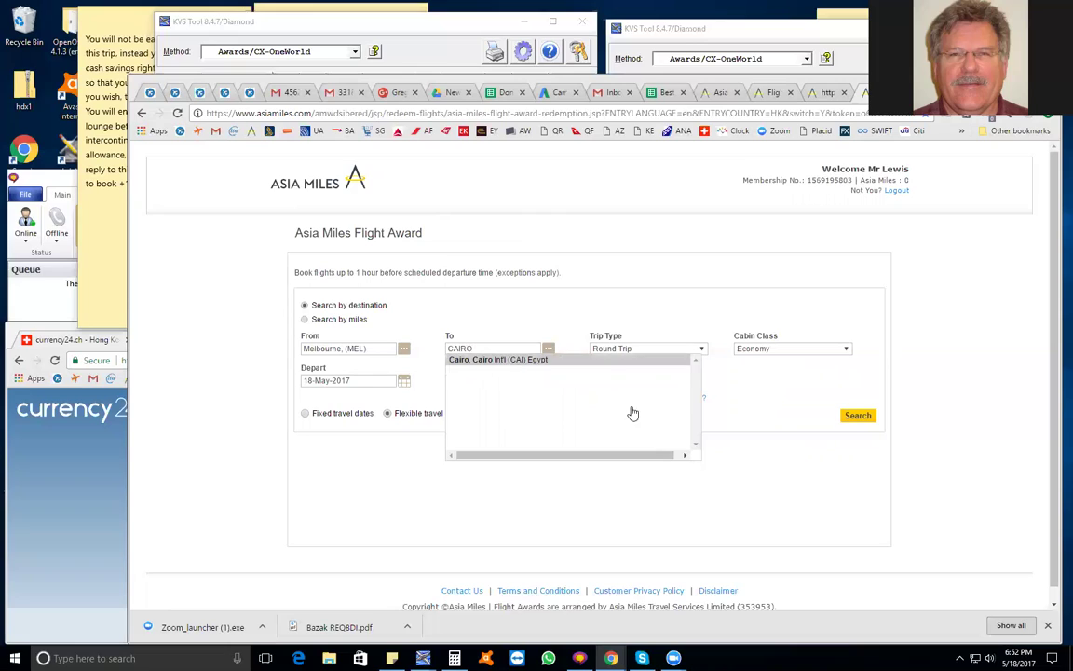
{"action": "key", "text": "Return"}
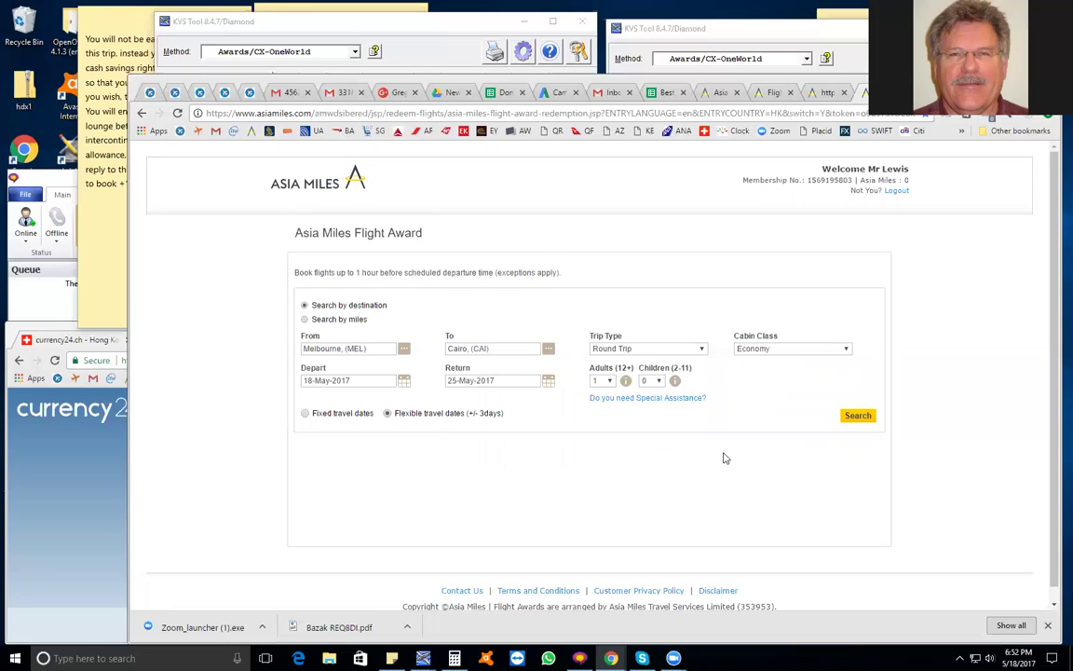
Keep the trip type as Round Trip and set the cabin class to First.
{"action": "left_click", "coordinate": [665, 344]}
{"action": "left_click", "coordinate": [665, 344]}
{"action": "left_click", "coordinate": [774, 352]}
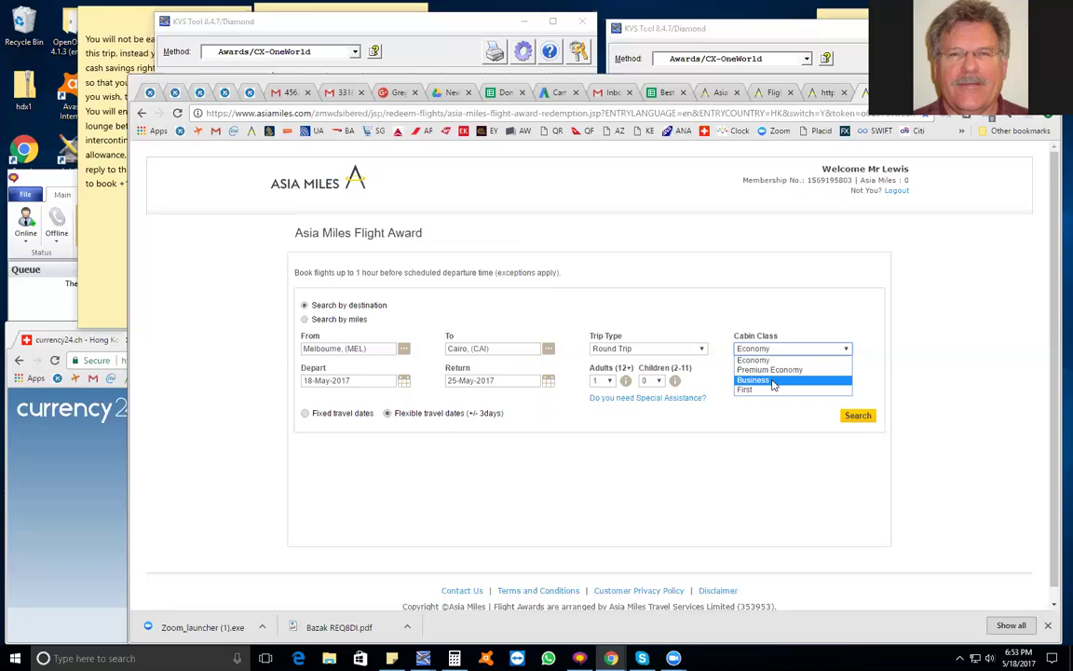
{"action": "left_click", "coordinate": [747, 390]}
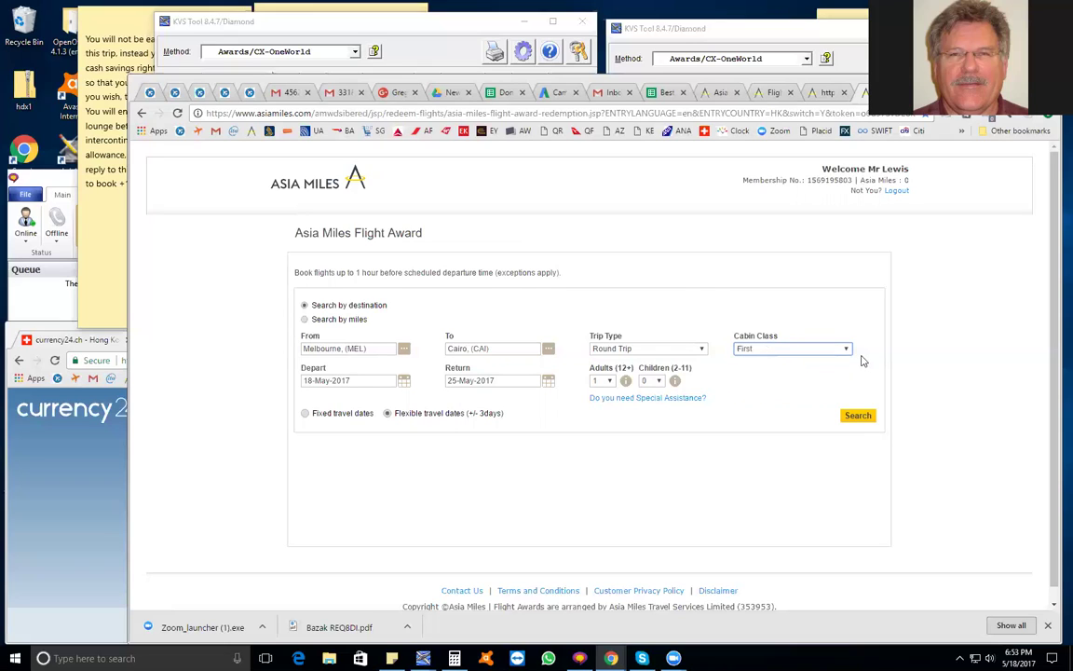
Set the departure date of the award search to 11-Oct-2017.
{"action": "left_click", "coordinate": [403, 381]}
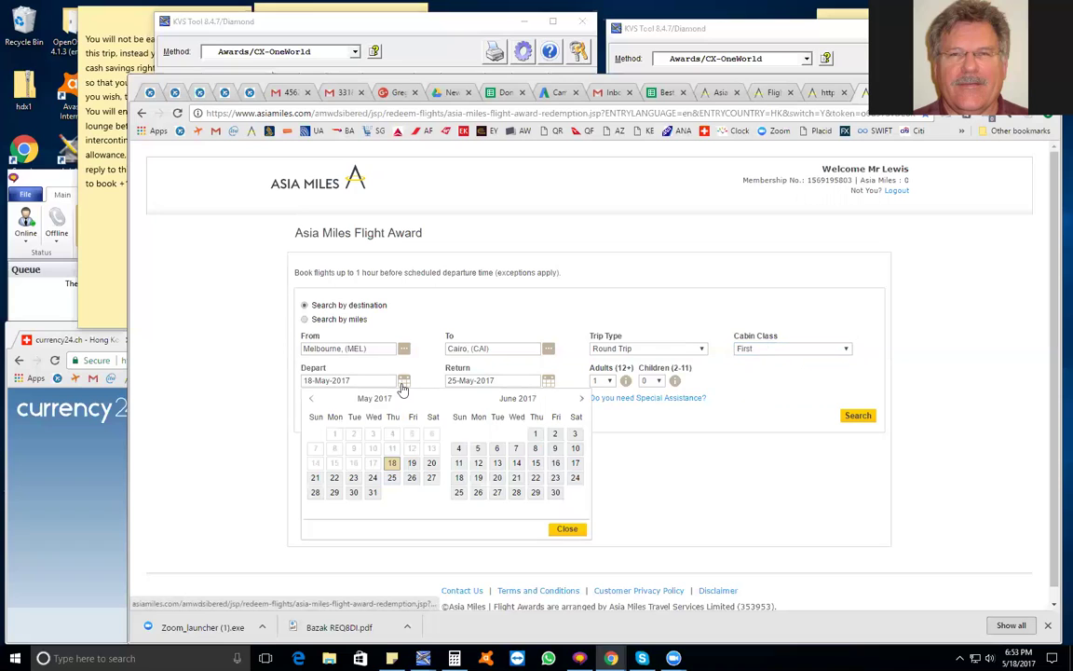
{"action": "left_click", "coordinate": [582, 399]}
{"action": "left_click", "coordinate": [582, 400]}
{"action": "left_click", "coordinate": [582, 399]}
{"action": "left_click", "coordinate": [582, 399]}
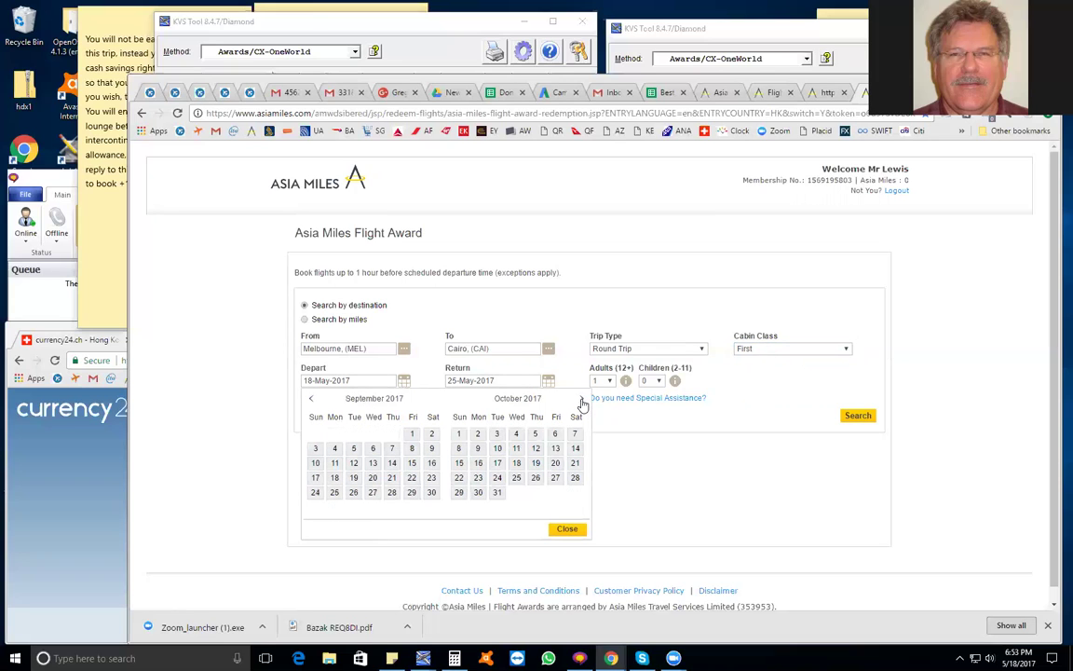
{"action": "left_click", "coordinate": [516, 448]}
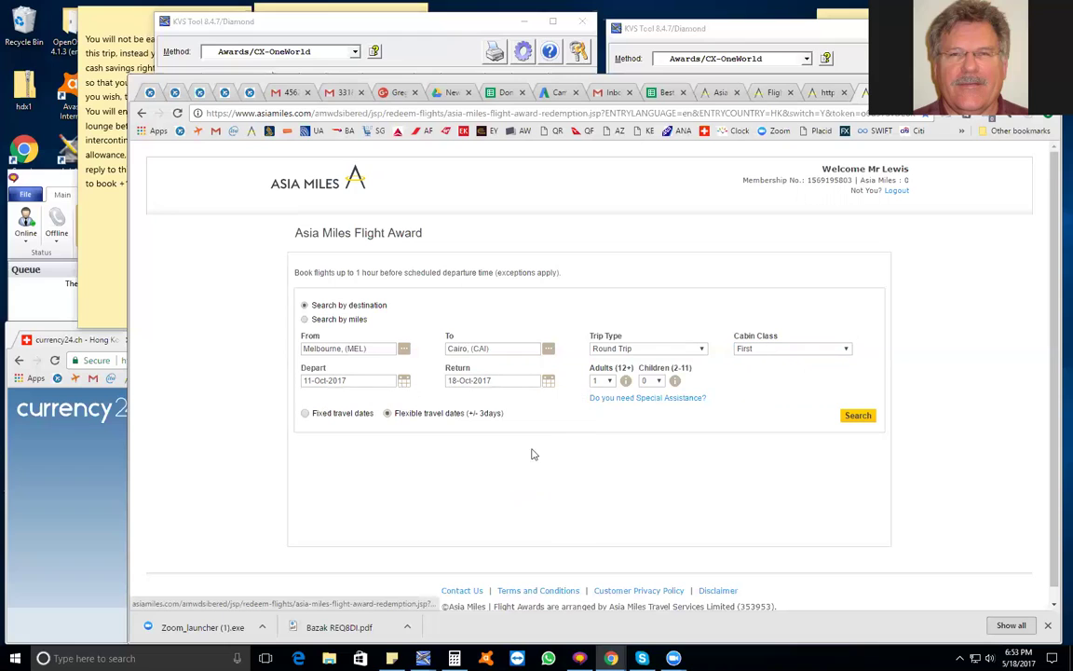
Set the return date to 01-Nov-2017, run the award search and review the date grid.
{"action": "left_click", "coordinate": [546, 384]}
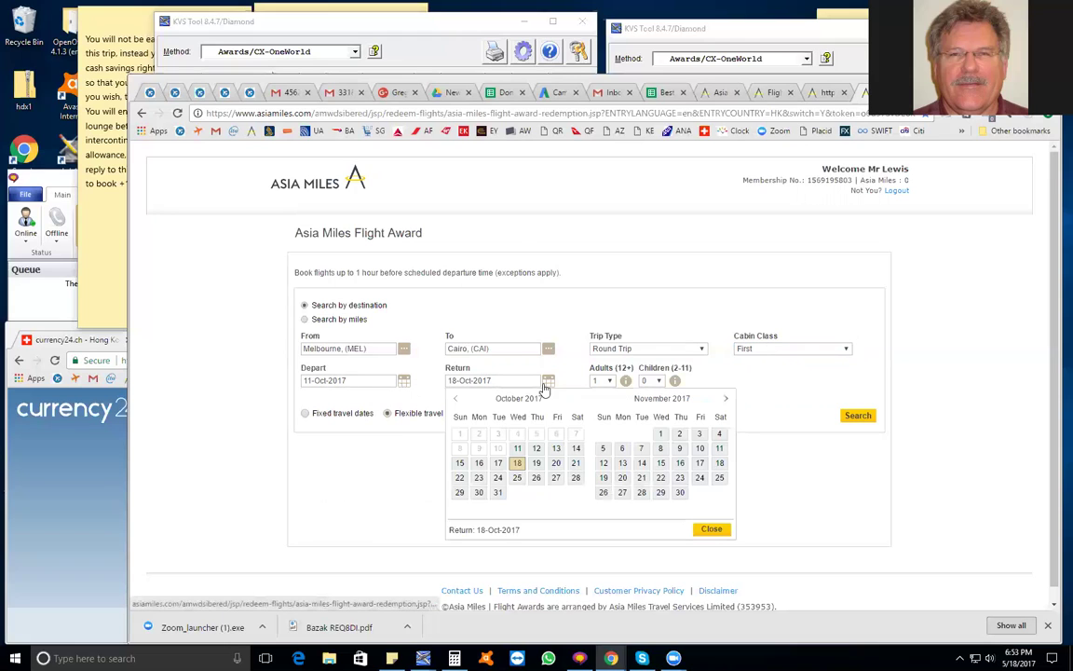
{"action": "left_click", "coordinate": [655, 435]}
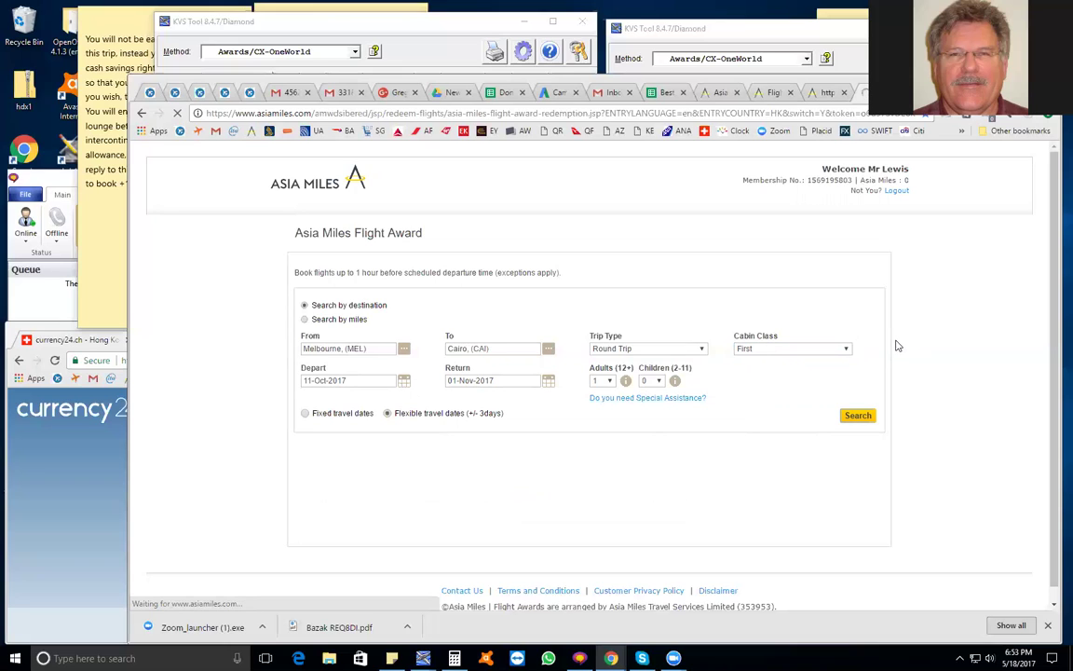
{"action": "left_click", "coordinate": [852, 421]}
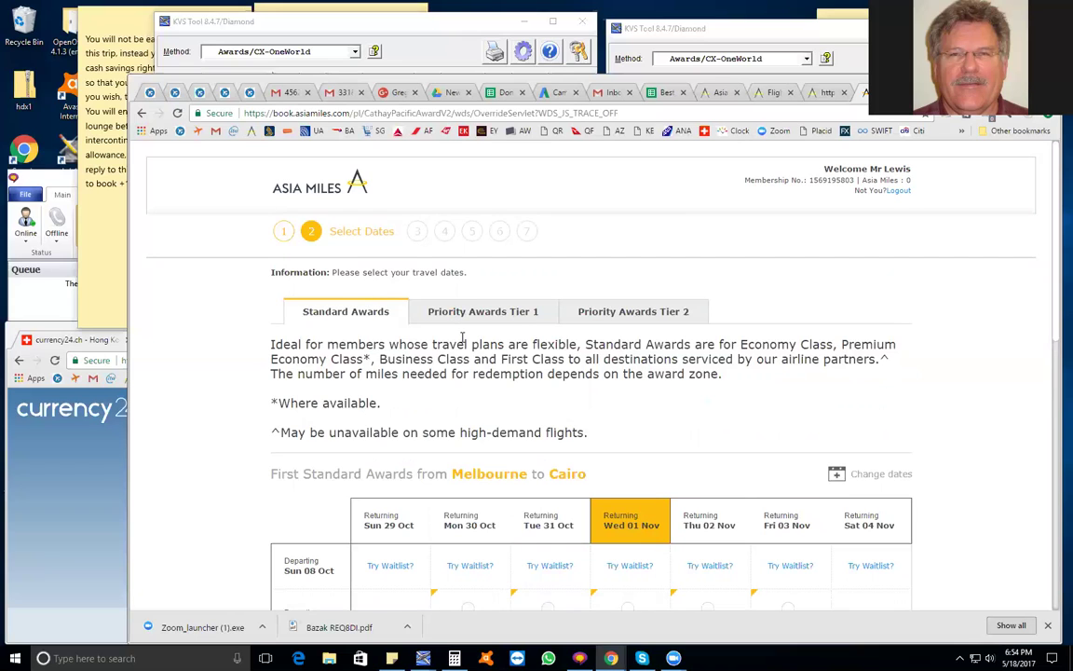
{"action": "scroll", "coordinate": [616, 378], "scroll_direction": "down", "scroll_amount": 2}
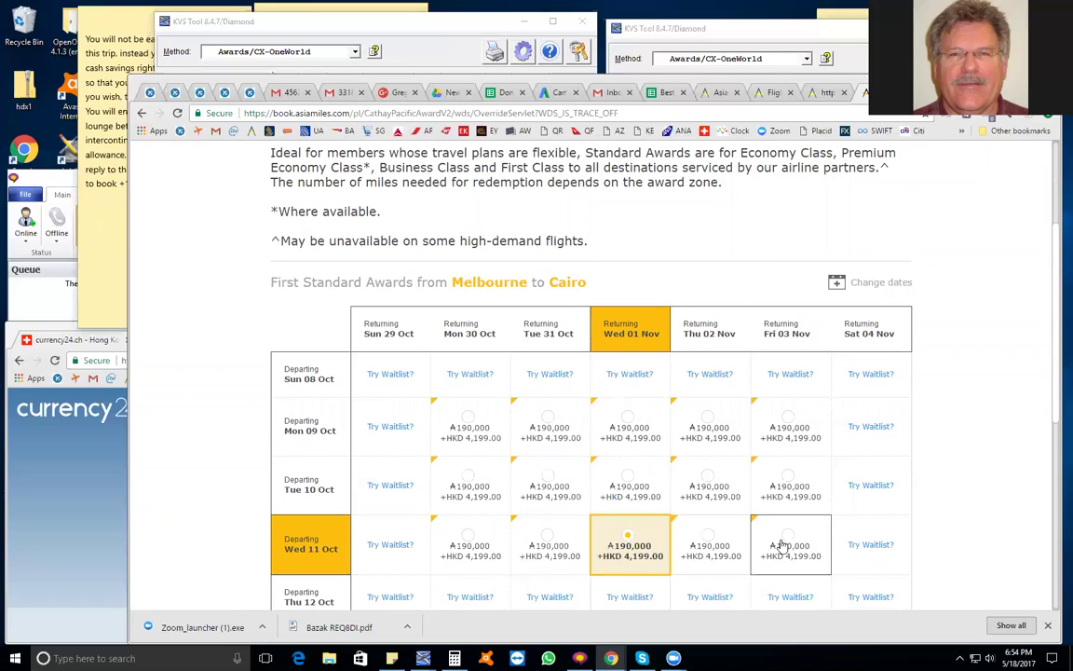
{"action": "scroll", "coordinate": [655, 459], "scroll_direction": "down", "scroll_amount": 2}
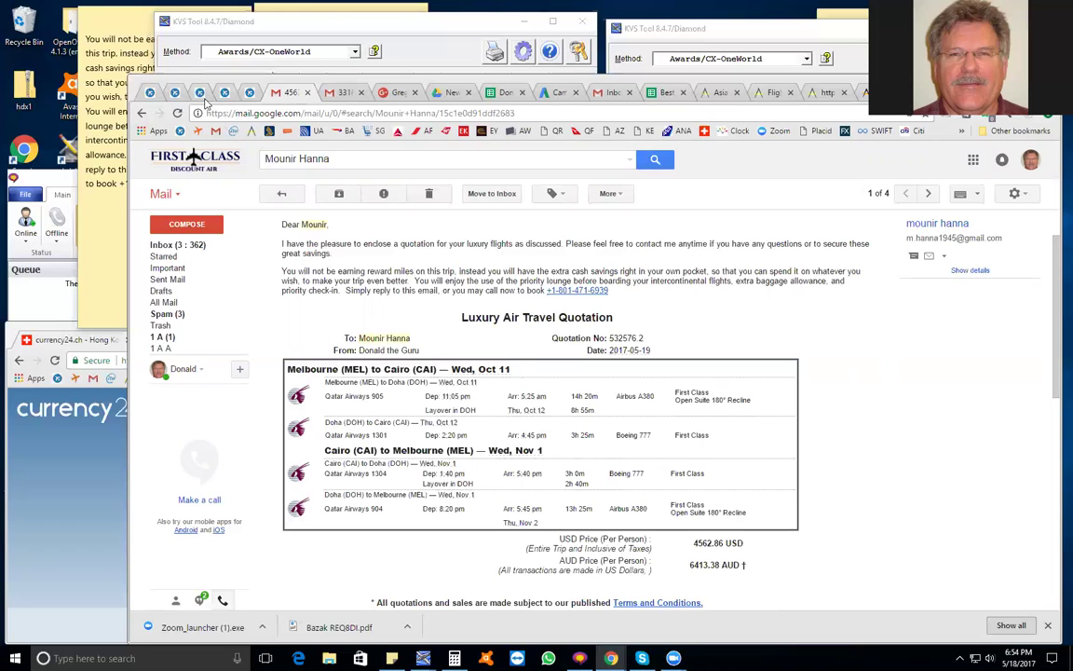
Switch to the quote's Financial Info and highlight the miles and tax portions of the Award Calc Line.
{"action": "key", "text": "ctrl+3"}
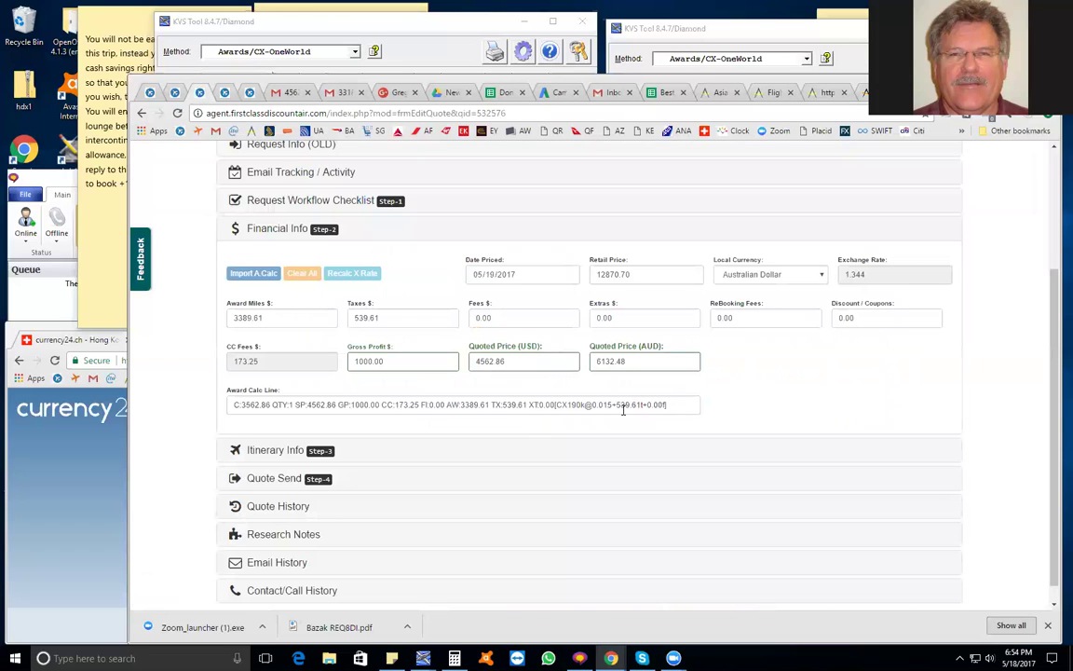
{"action": "left_click_drag", "start_coordinate": [646, 403], "coordinate": [213, 403]}
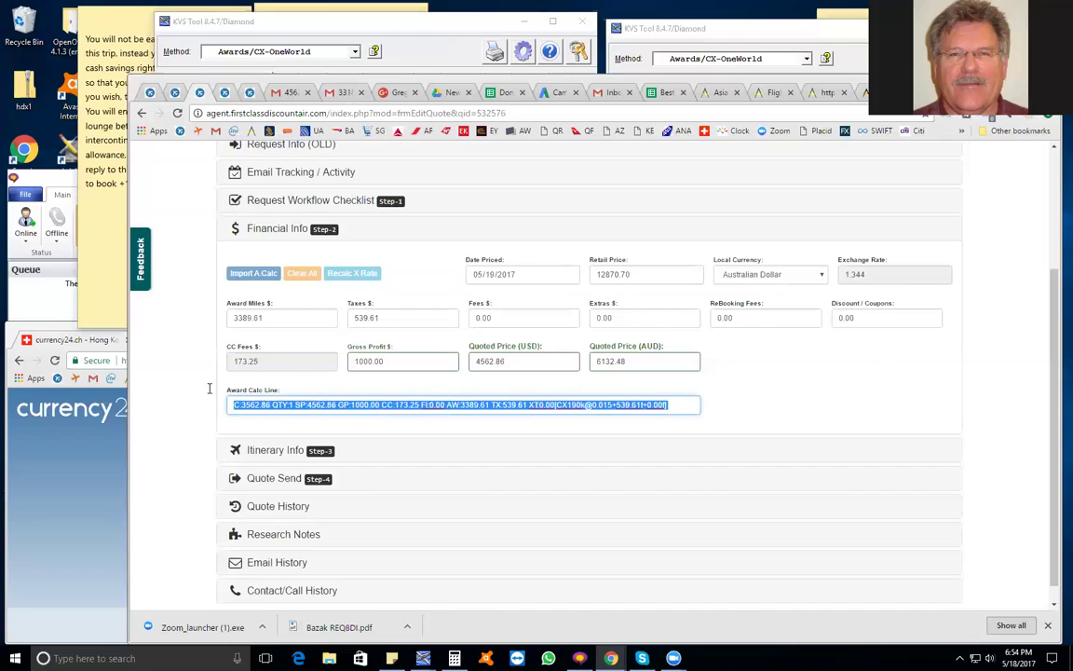
{"action": "left_click", "coordinate": [611, 425]}
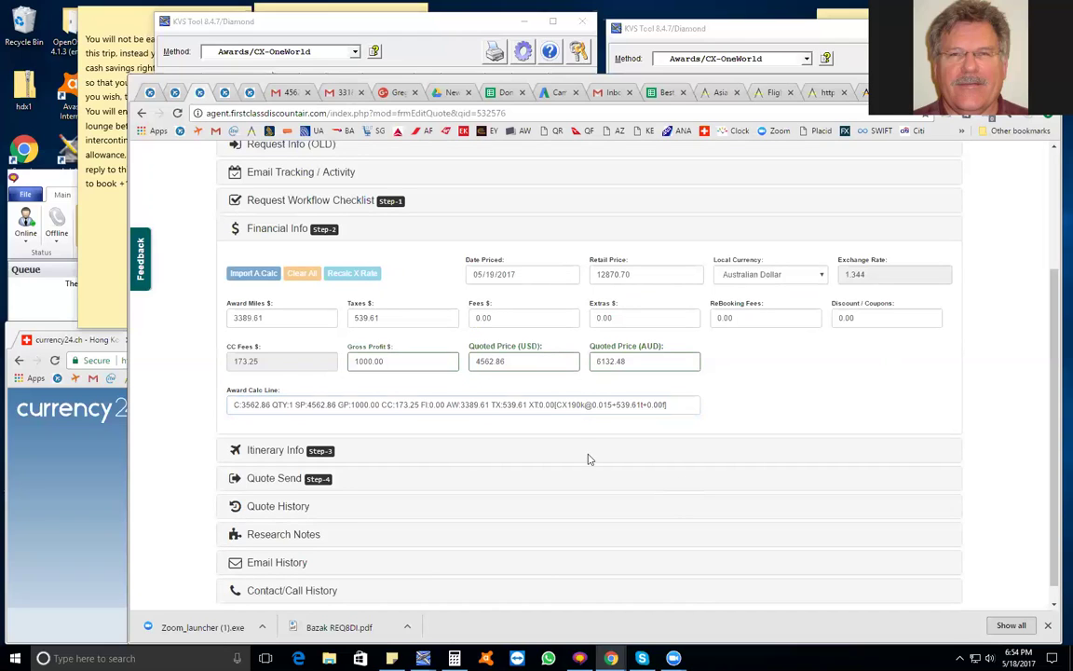
{"action": "left_click_drag", "start_coordinate": [557, 404], "coordinate": [597, 404]}
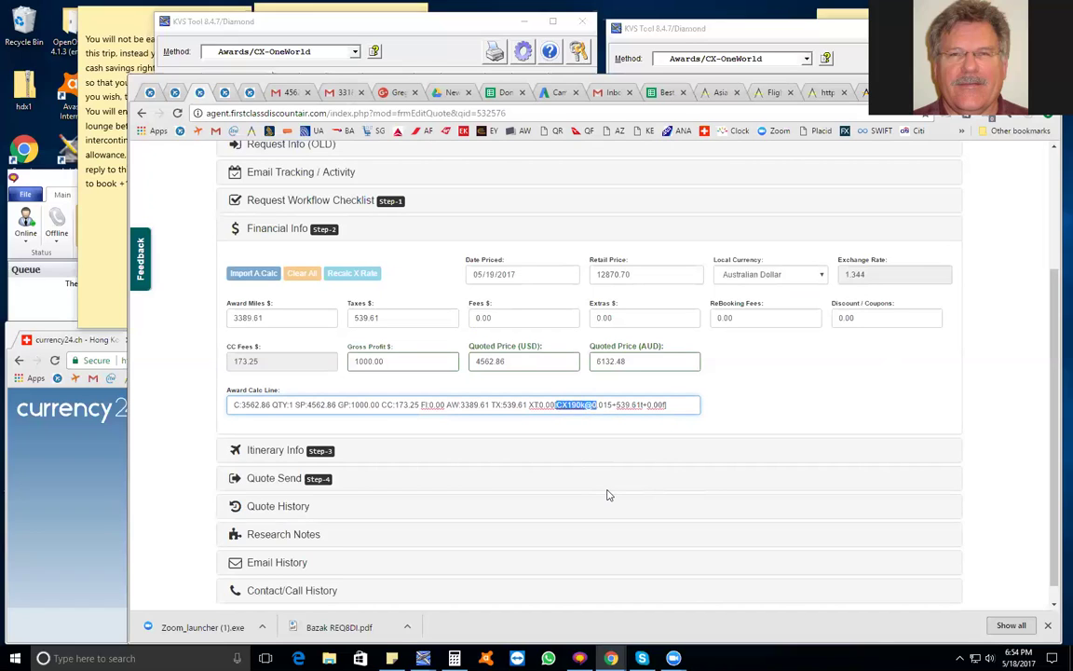
{"action": "left_click", "coordinate": [618, 448]}
{"action": "left_click_drag", "start_coordinate": [643, 407], "coordinate": [611, 406]}
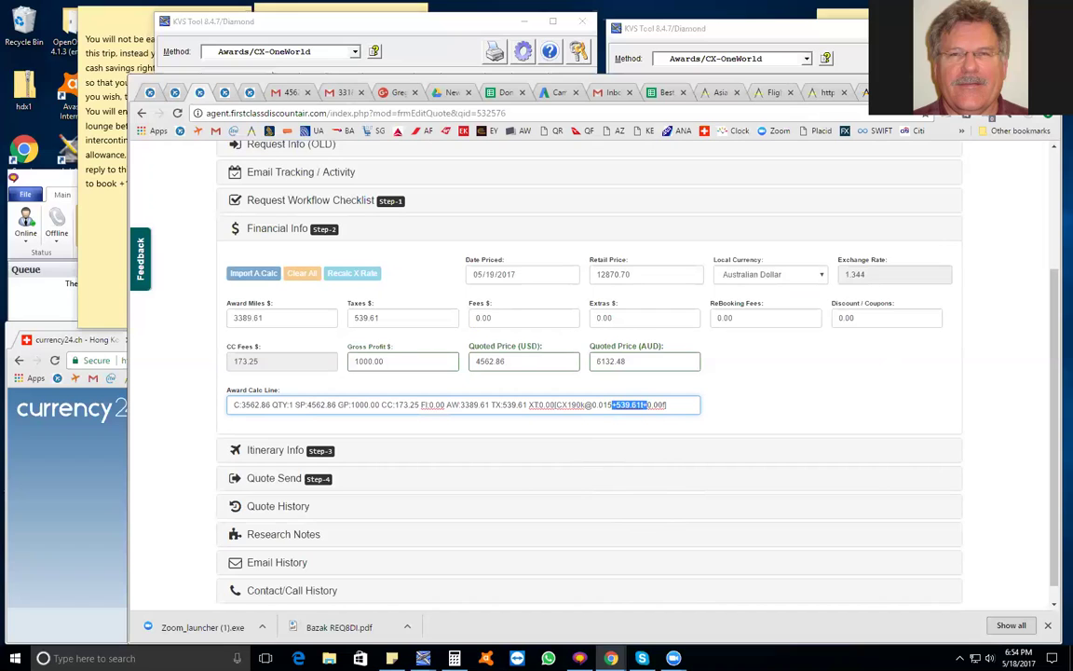
Return to the Melbourne to Cairo award calendar and continue with the Wed 11 Oct departure and Wed 01 Nov return.
{"action": "key", "text": "ctrl+Tab"}
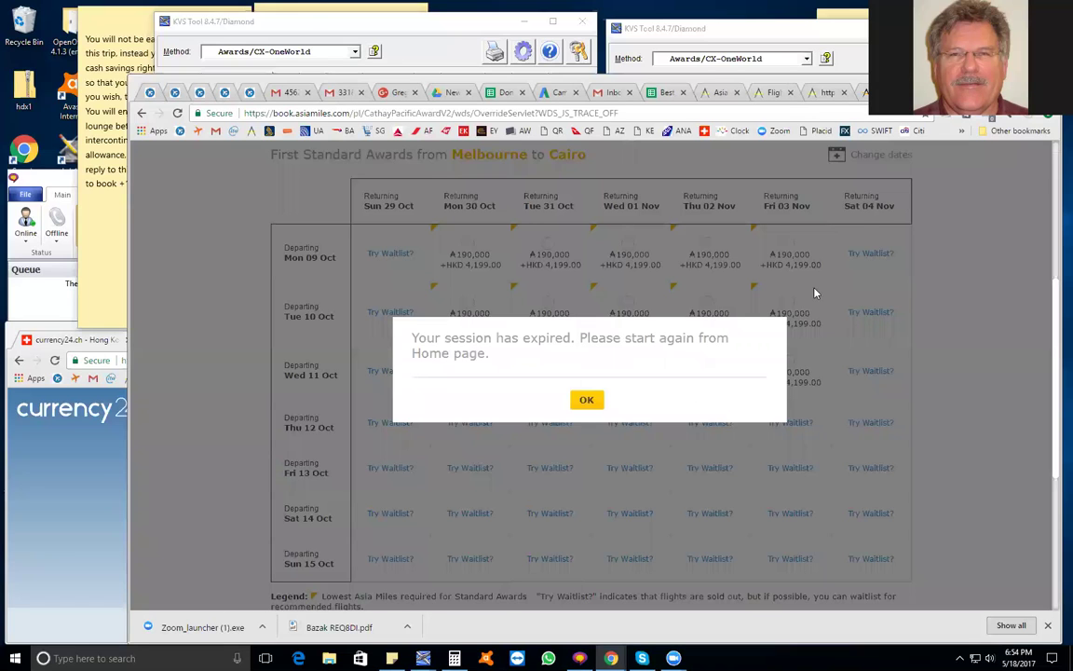
{"action": "key", "text": "Return"}
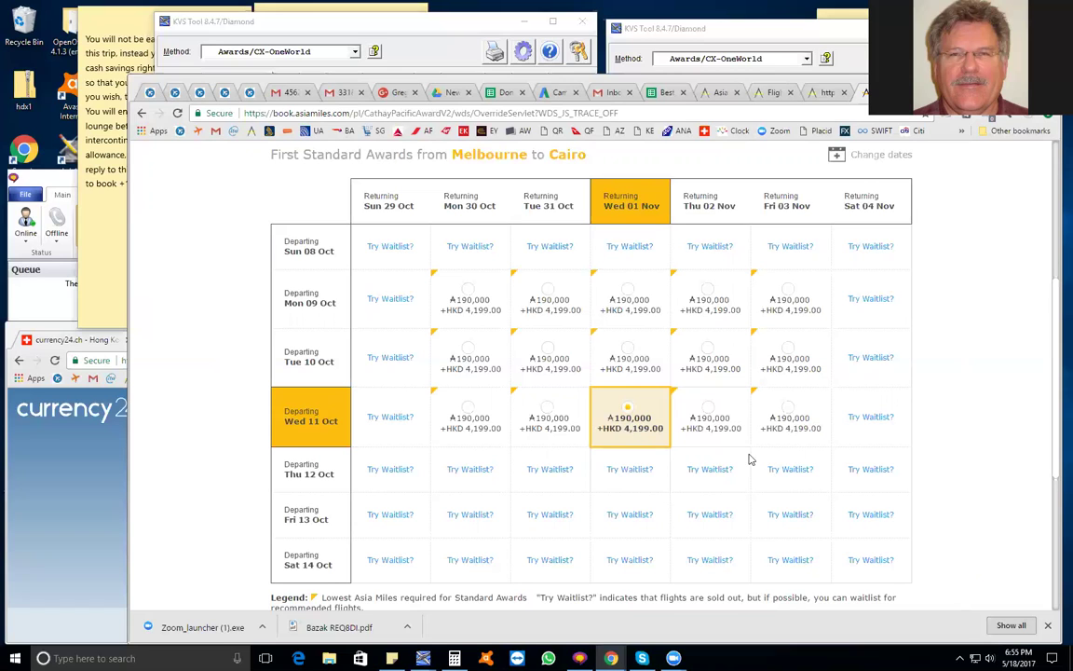
{"action": "scroll", "coordinate": [808, 471], "scroll_direction": "down", "scroll_amount": 5}
{"action": "left_click", "coordinate": [887, 462]}
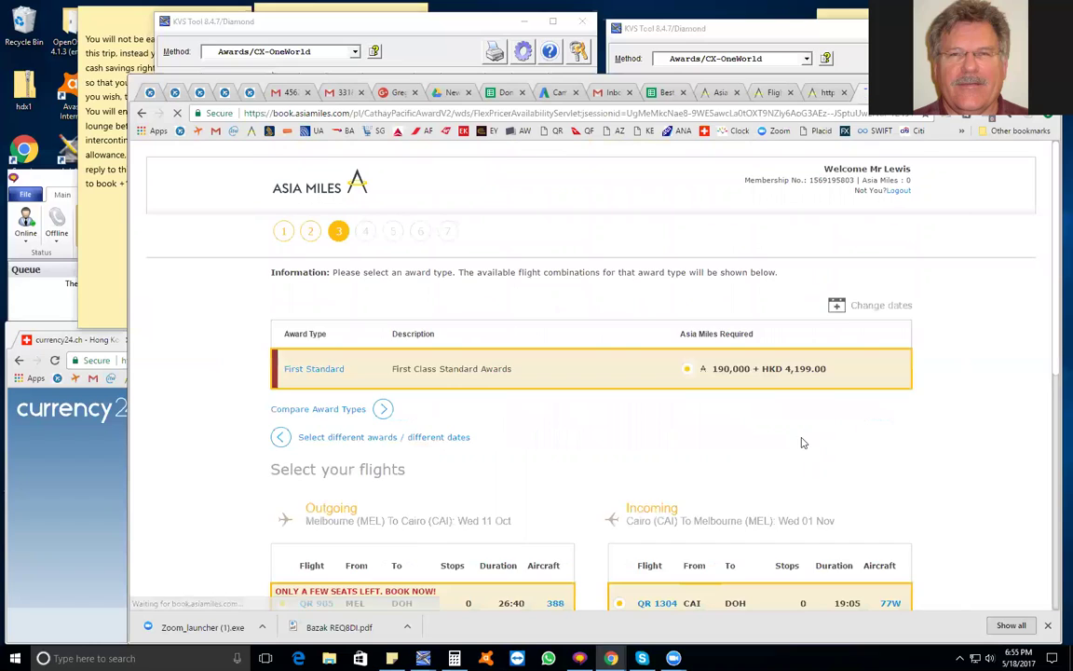
Review the outgoing and incoming Qatar Airways flights and highlight the total cost for one adult.
{"action": "scroll", "coordinate": [834, 445], "scroll_direction": "down", "scroll_amount": 5}
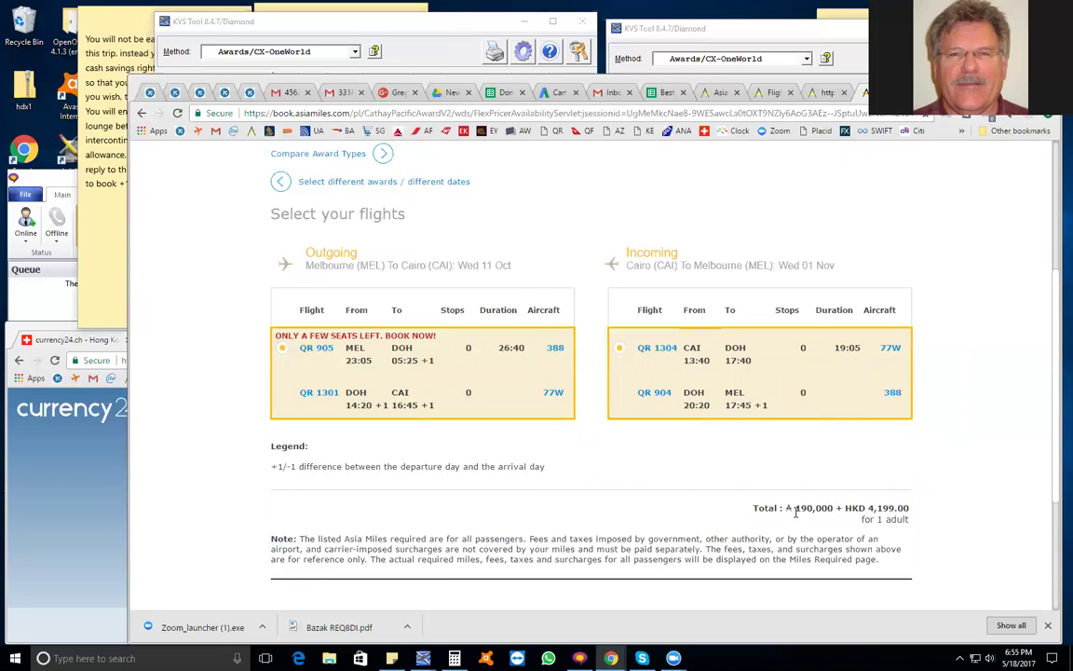
{"action": "left_click_drag", "start_coordinate": [793, 508], "coordinate": [937, 494]}
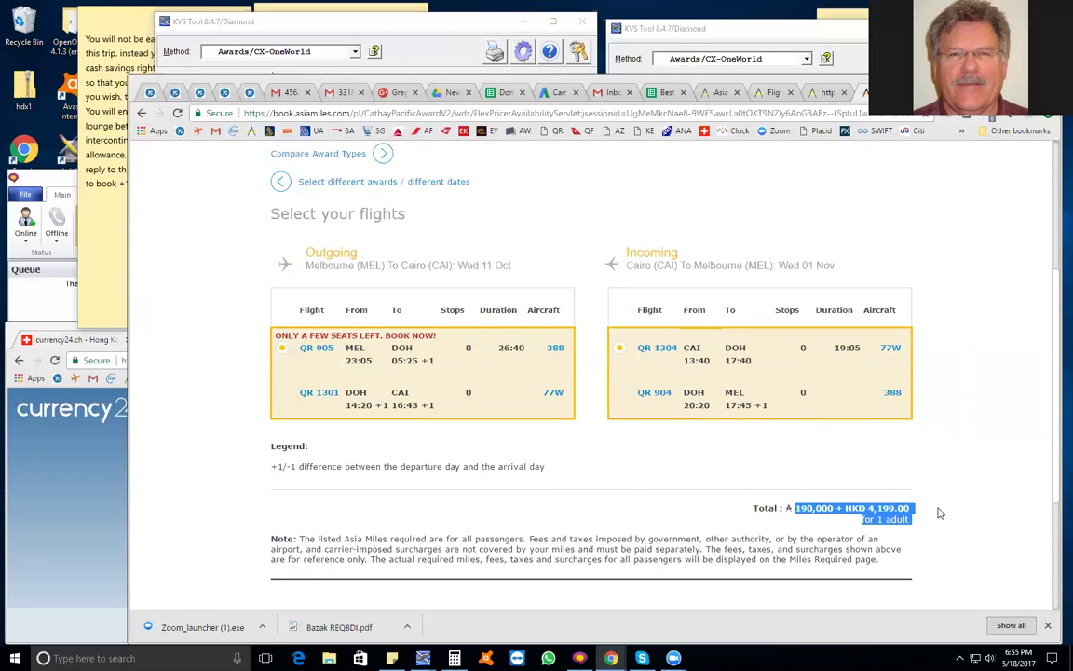
{"action": "left_click", "coordinate": [939, 511]}
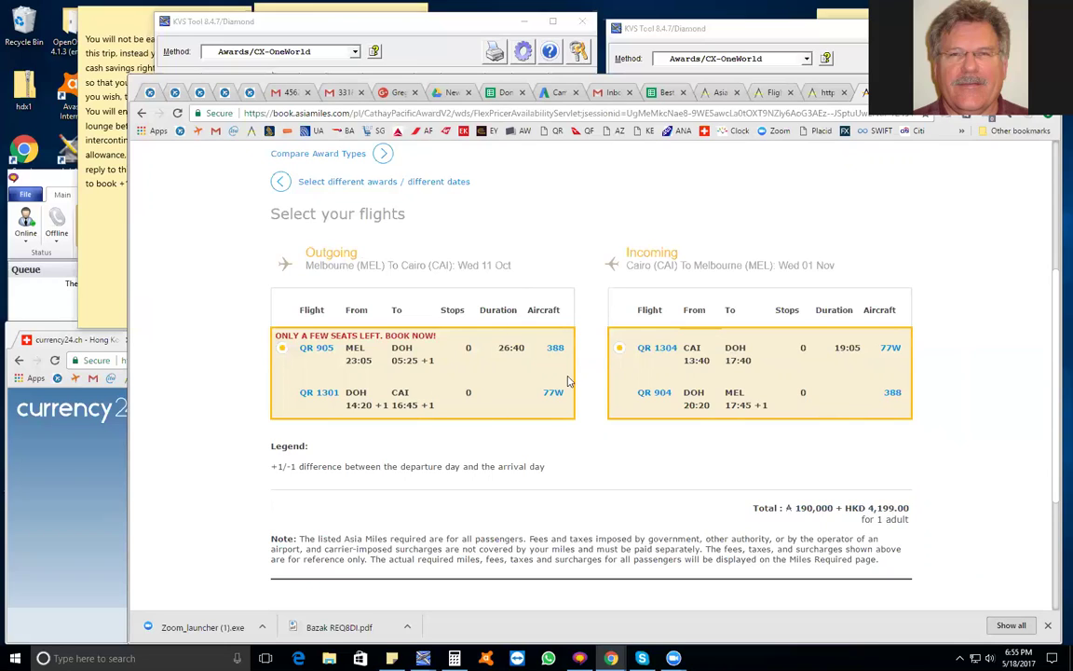
Switch to the two KVS Tool windows and highlight the matching award flights QR 905/1301 outbound and QR 1304/904 return.
{"action": "left_click", "coordinate": [481, 39]}
{"action": "left_click", "coordinate": [782, 45]}
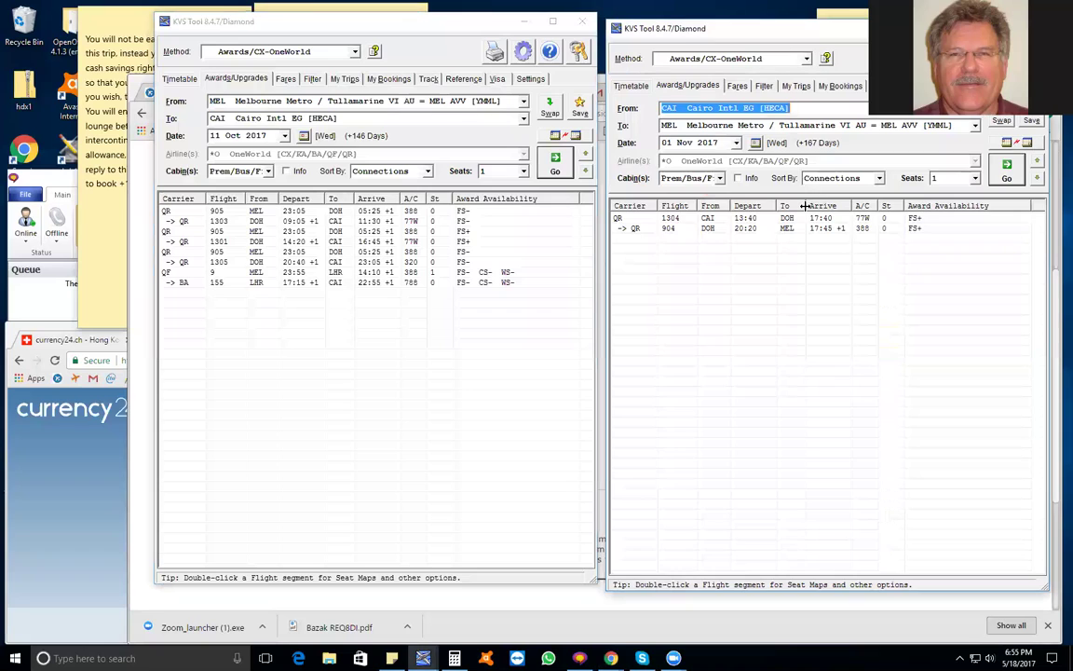
{"action": "left_click", "coordinate": [465, 232]}
{"action": "left_click", "coordinate": [471, 241]}
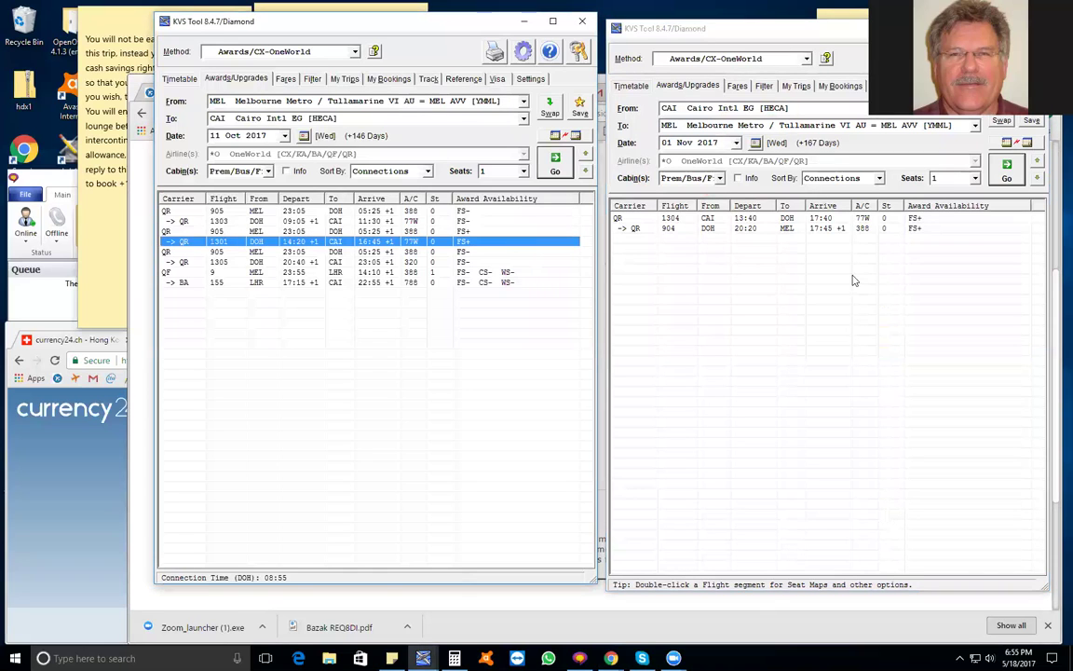
{"action": "left_click", "coordinate": [894, 234]}
{"action": "left_click", "coordinate": [895, 234]}
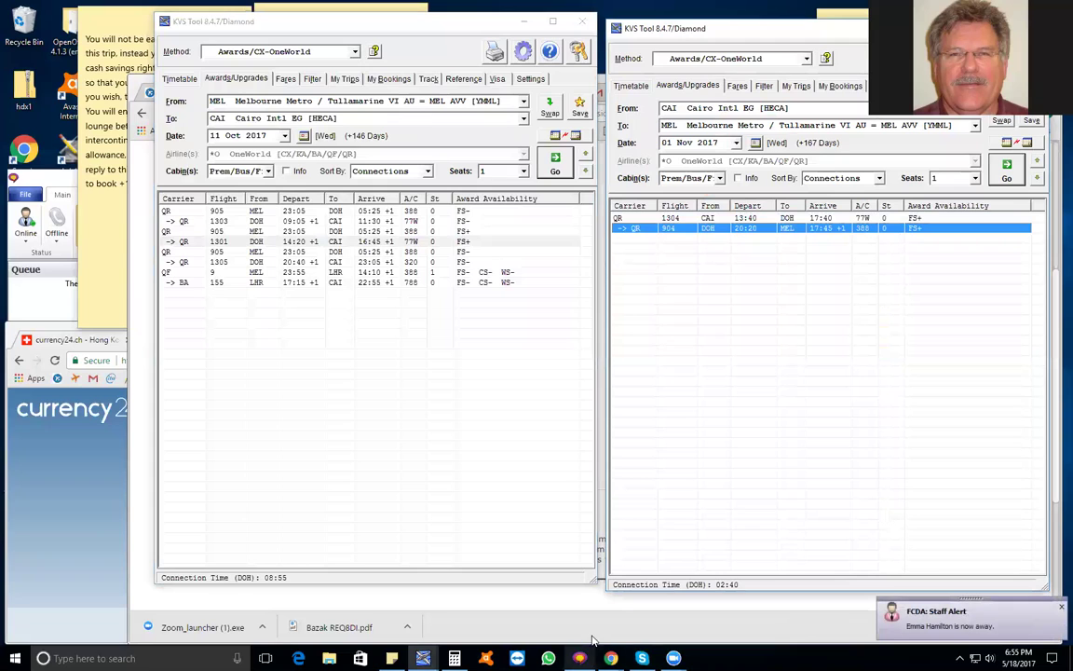
Switch back to the Asia Miles flight selection in Chrome and highlight the required miles and the HKD tax amount separately.
{"action": "left_click", "coordinate": [611, 658]}
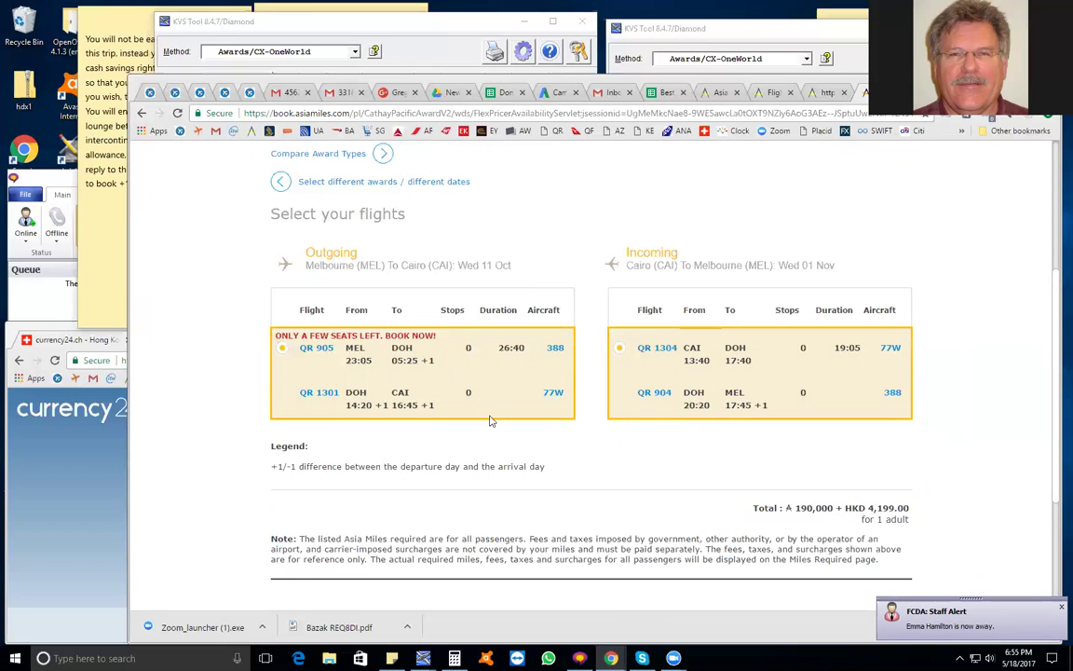
{"action": "left_click_drag", "start_coordinate": [794, 508], "coordinate": [840, 508]}
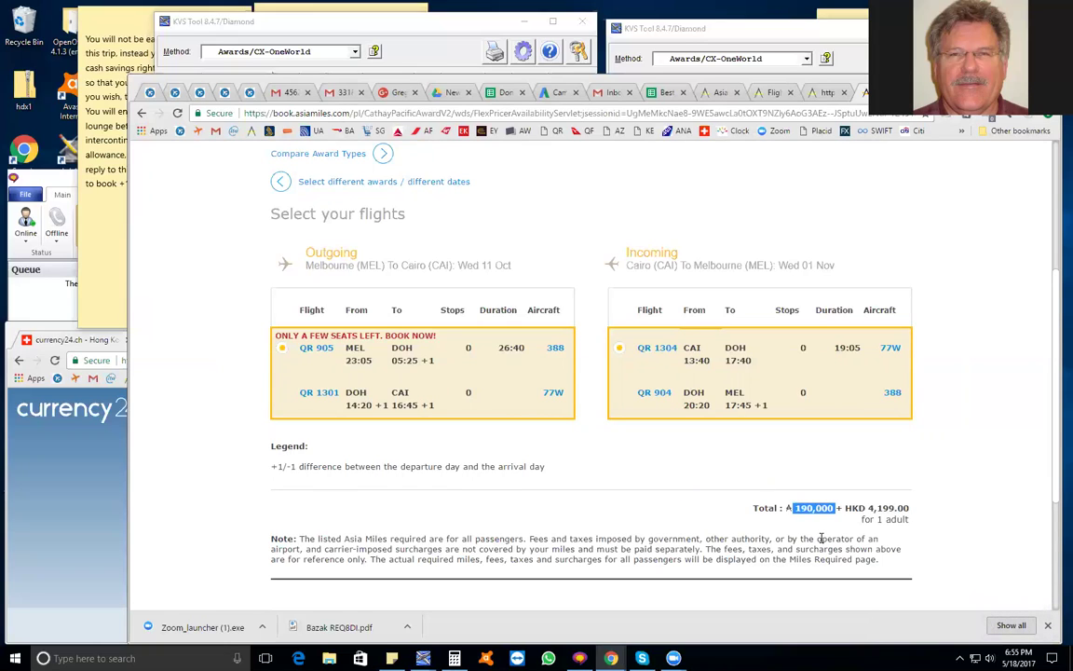
{"action": "left_click", "coordinate": [891, 521]}
{"action": "left_click_drag", "start_coordinate": [869, 508], "coordinate": [930, 504]}
{"action": "left_click", "coordinate": [939, 529]}
{"action": "double_click", "coordinate": [879, 508]}
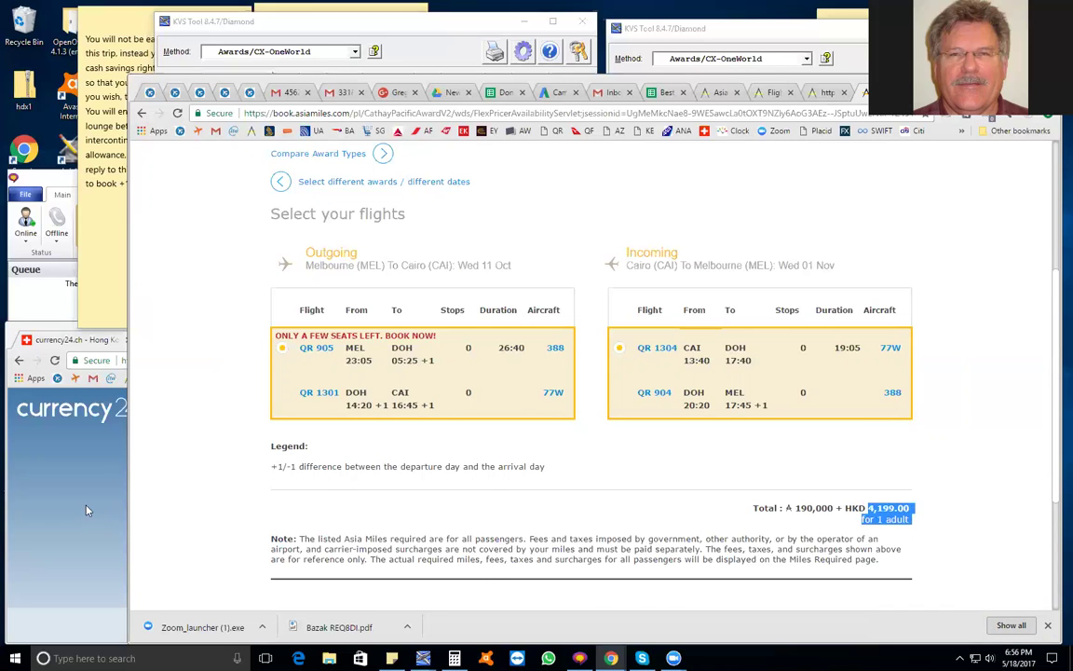
Switch to the currency24.ch converter and highlight the Hong Kong Dollar amount and its US Dollar equivalent.
{"action": "left_click", "coordinate": [83, 458]}
{"action": "scroll", "coordinate": [432, 498], "scroll_direction": "down", "scroll_amount": 2}
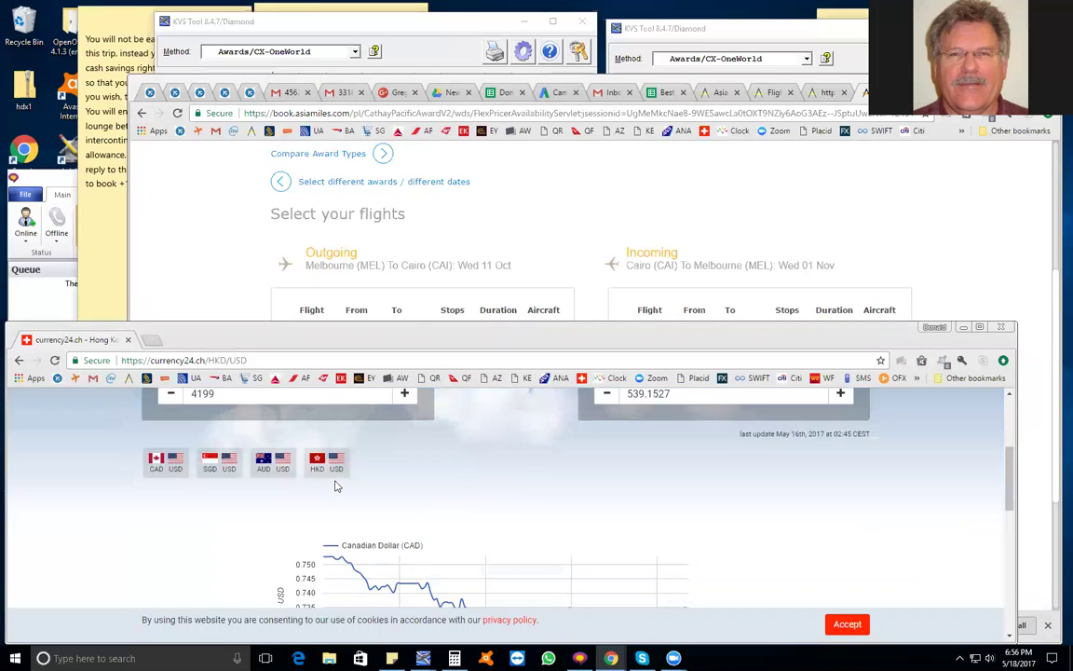
{"action": "scroll", "coordinate": [261, 508], "scroll_direction": "up", "scroll_amount": 2}
{"action": "double_click", "coordinate": [264, 520]}
{"action": "double_click", "coordinate": [658, 520]}
{"action": "left_click", "coordinate": [678, 521]}
{"action": "double_click", "coordinate": [678, 521]}
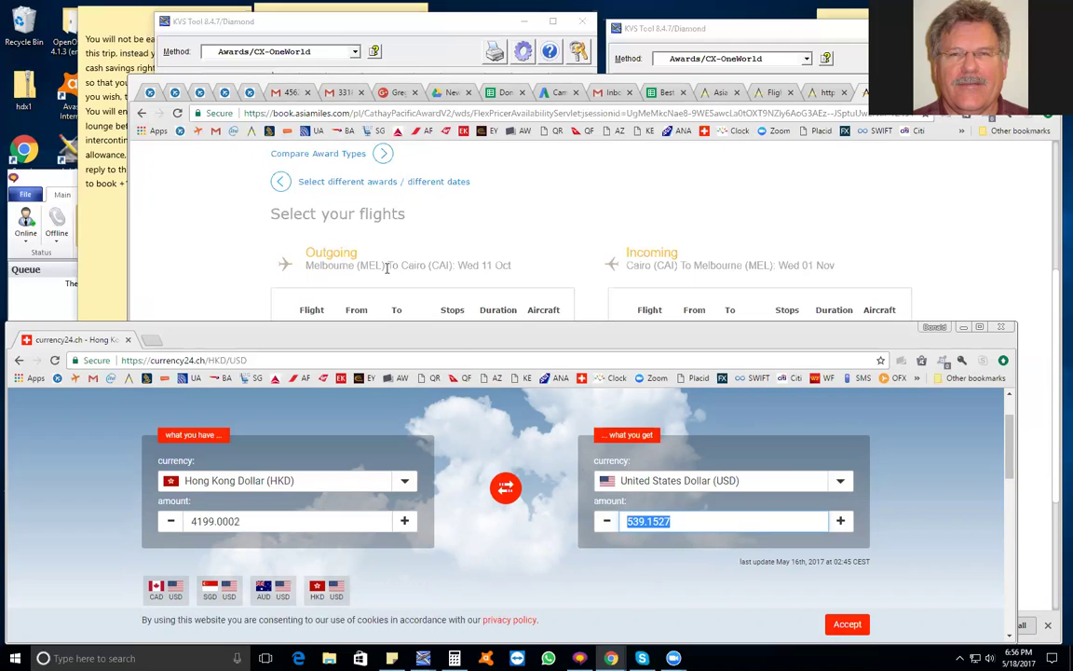
Switch to the Award Calculator and highlight the required miles of the Cathay Pacific award.
{"action": "left_click", "coordinate": [250, 92]}
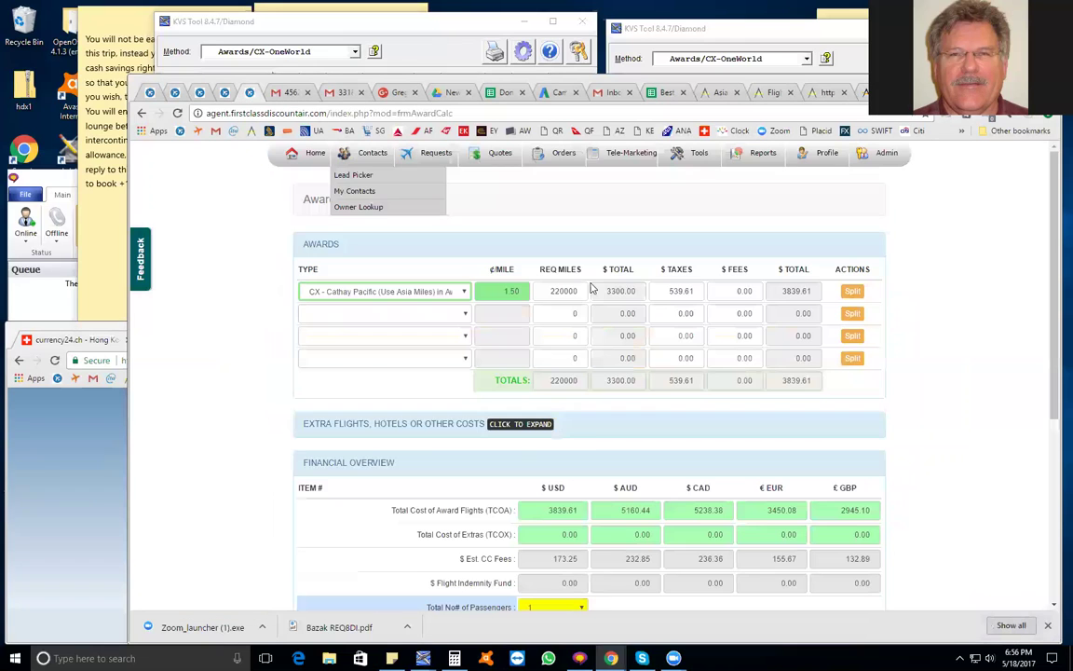
{"action": "double_click", "coordinate": [562, 291]}
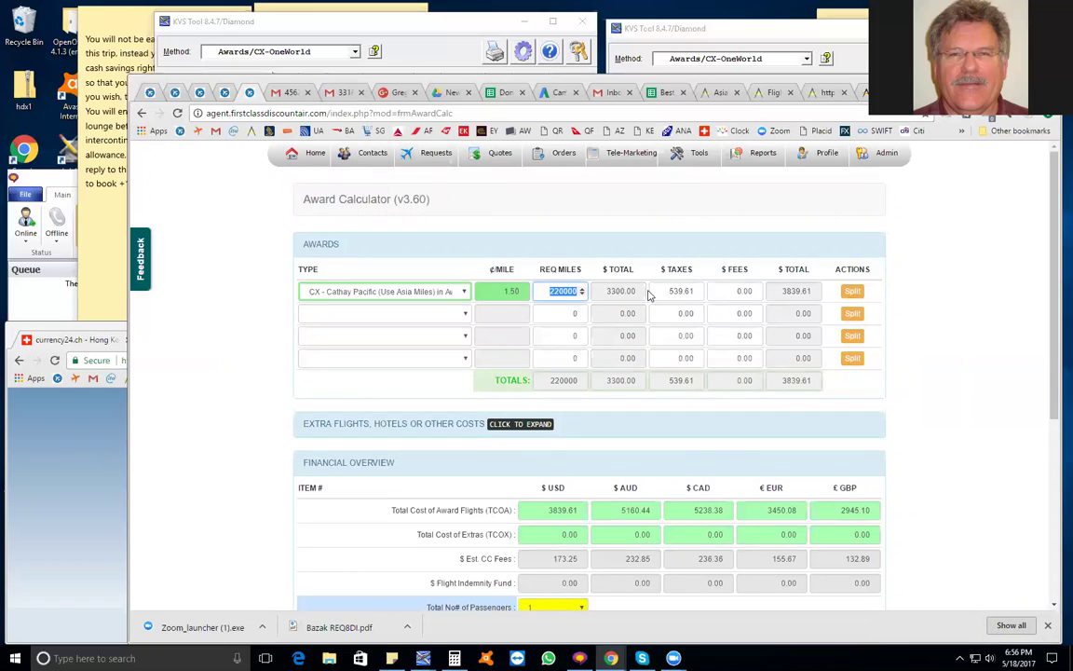
{"action": "left_click", "coordinate": [922, 301]}
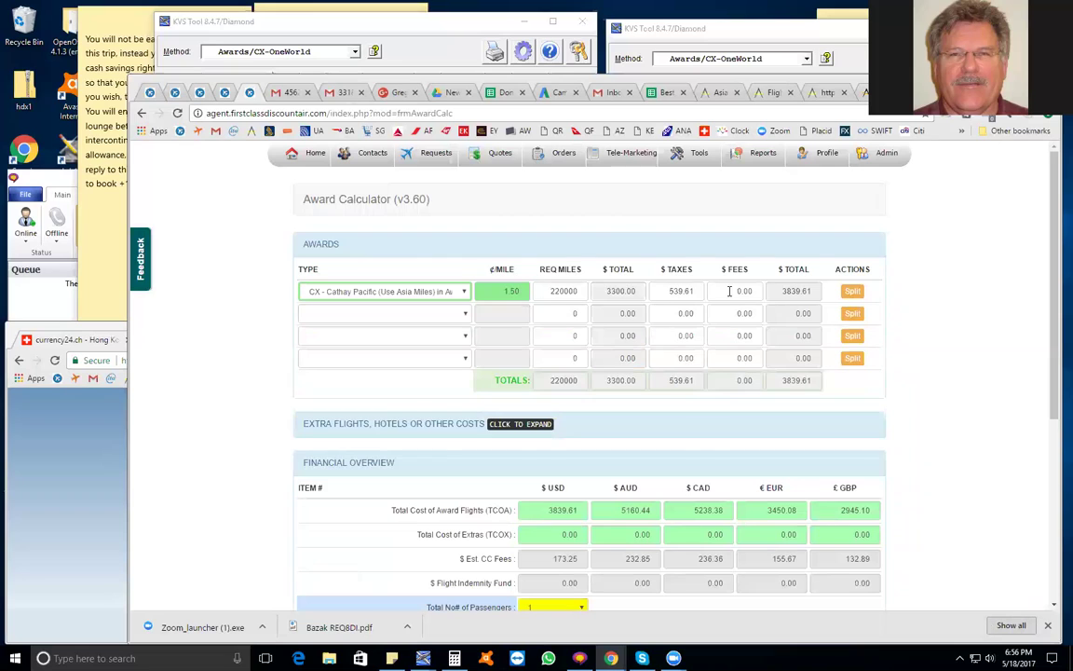
{"action": "double_click", "coordinate": [562, 291]}
{"action": "left_click", "coordinate": [970, 318]}
Bring up the currency24.ch converter and compare its US Dollar amount with the taxes in the Award Calculator.
{"action": "left_click", "coordinate": [105, 476]}
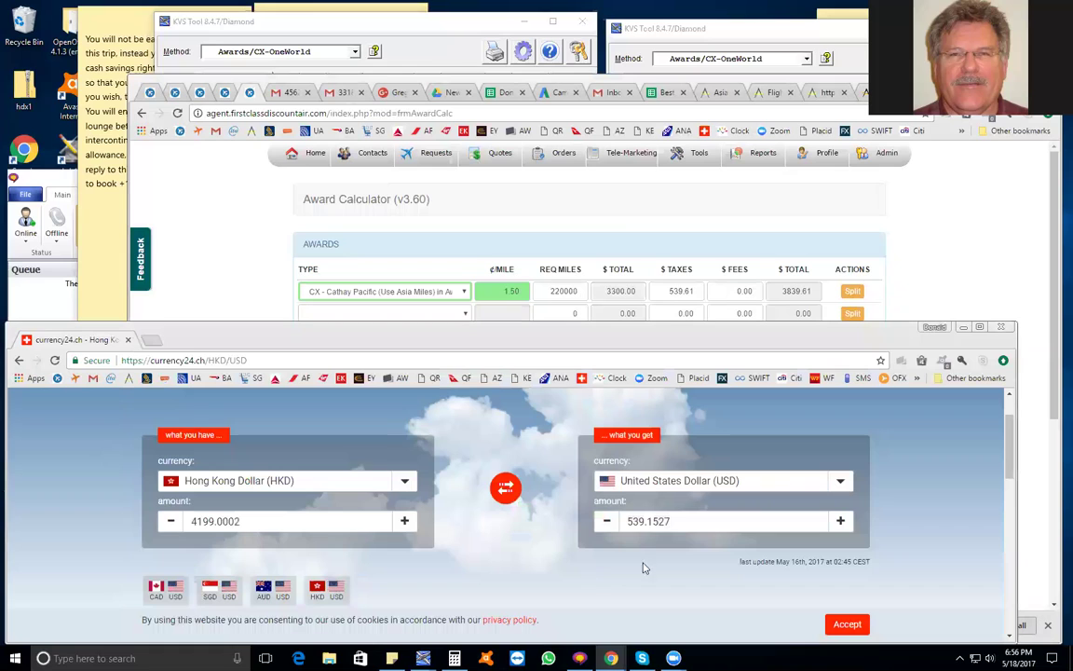
{"action": "left_click", "coordinate": [957, 318]}
{"action": "left_click", "coordinate": [976, 310]}
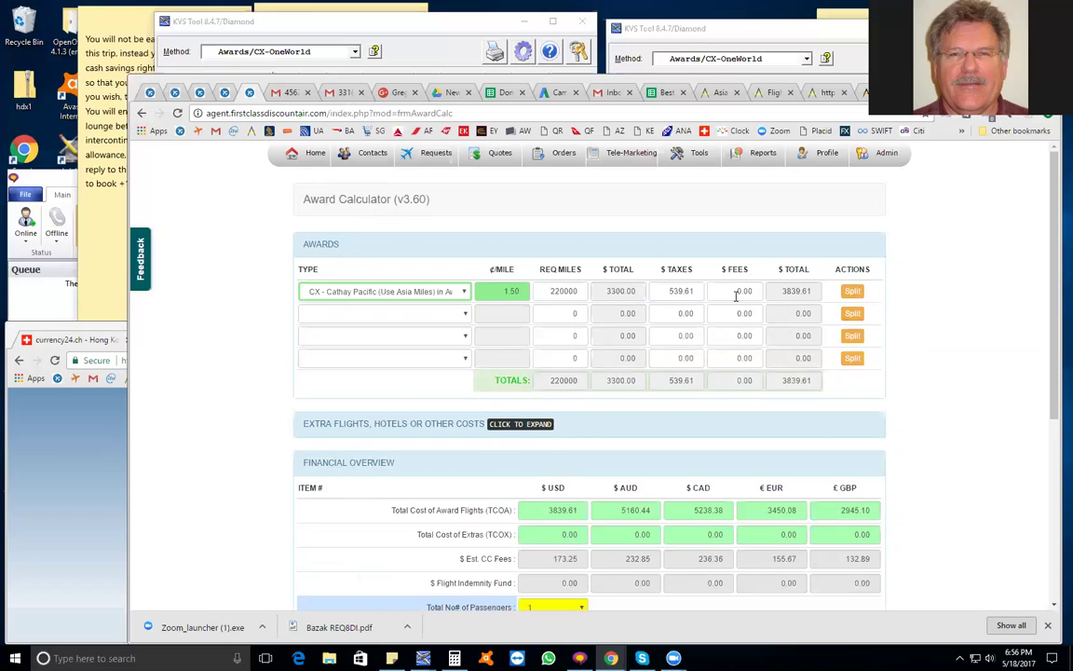
{"action": "key", "text": "Tab"}
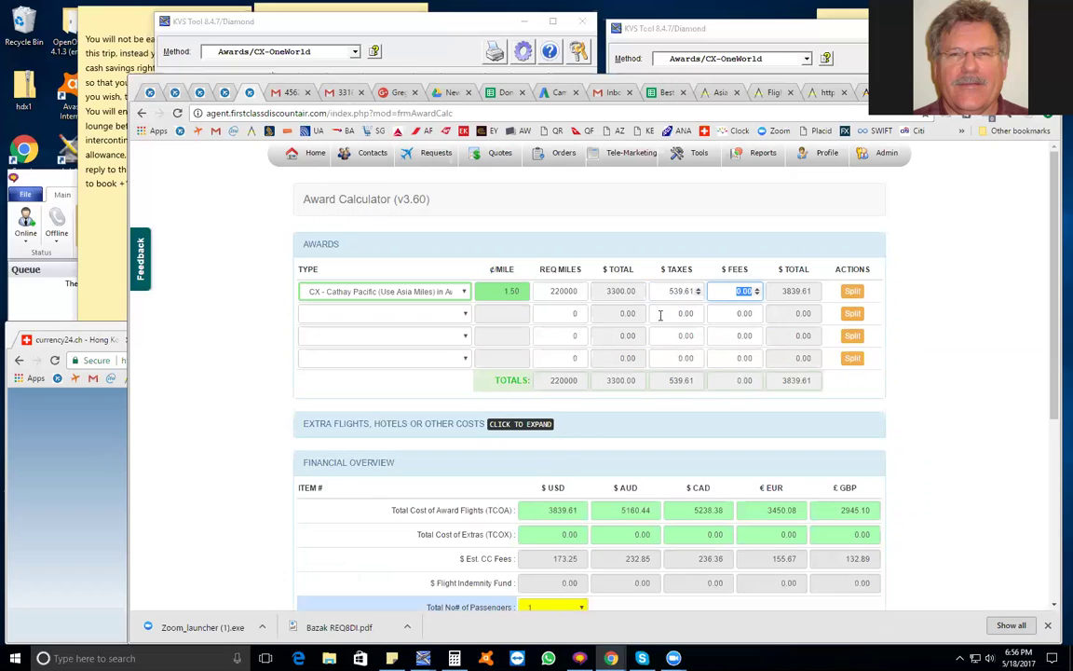
{"action": "left_click", "coordinate": [822, 152]}
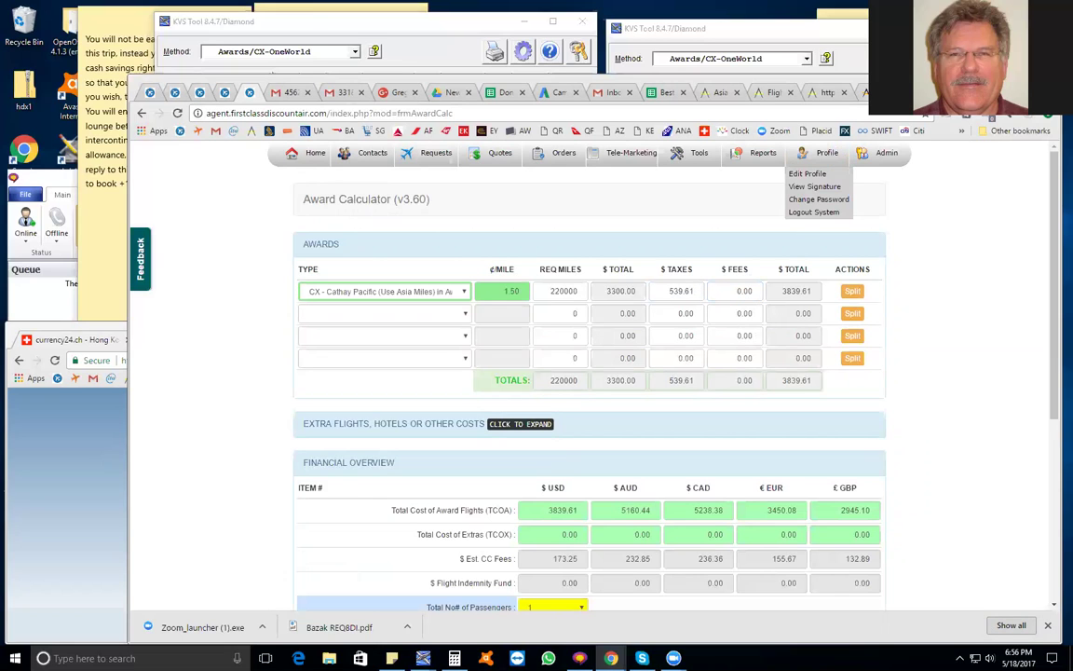
Switch back to the currency24.ch converter and highlight the Hong Kong Dollar and US Dollar amounts.
{"action": "key", "text": "alt+Tab"}
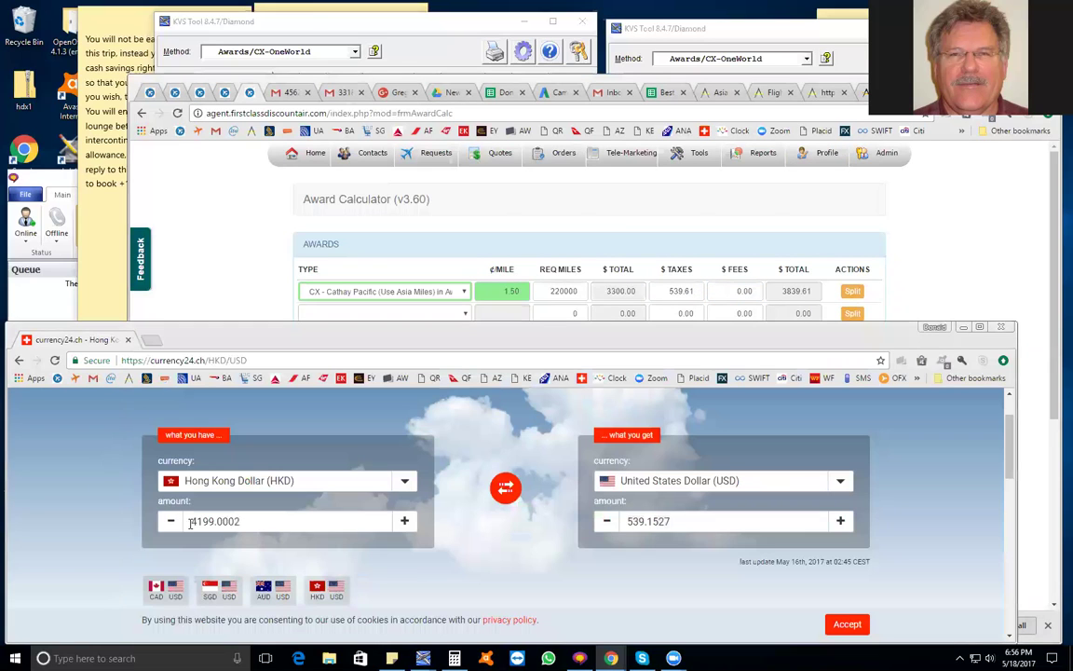
{"action": "left_click_drag", "start_coordinate": [190, 522], "coordinate": [266, 520]}
{"action": "left_click", "coordinate": [678, 522]}
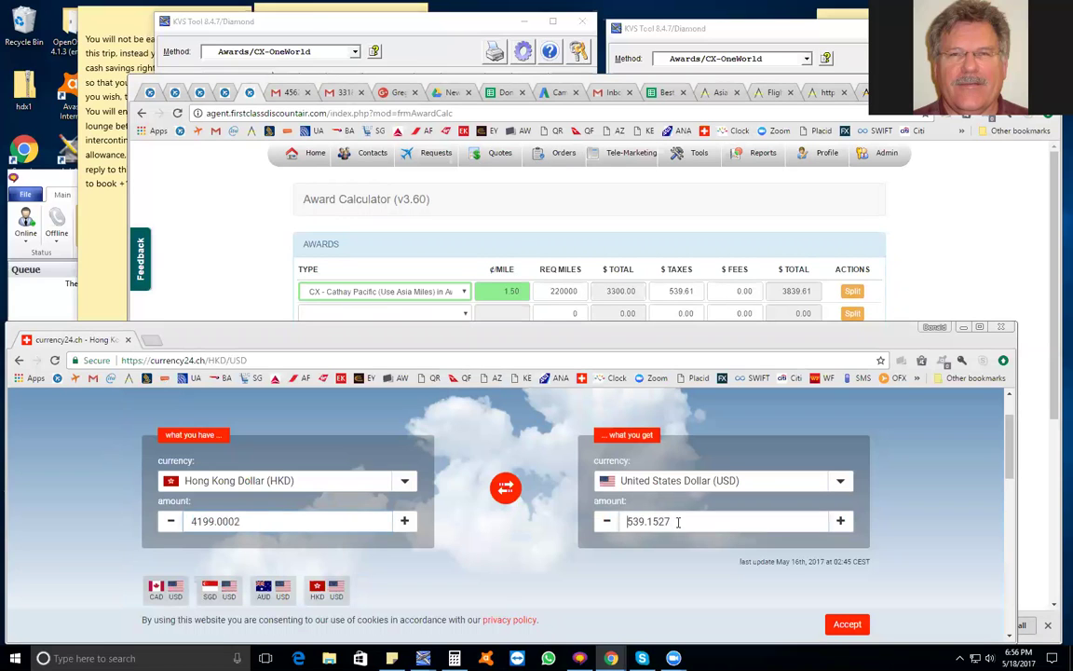
{"action": "key", "text": "ctrl+a"}
Return to the Award Calculator and set the fees of the Cathay Pacific award to 200.
{"action": "key", "text": "alt+Tab"}
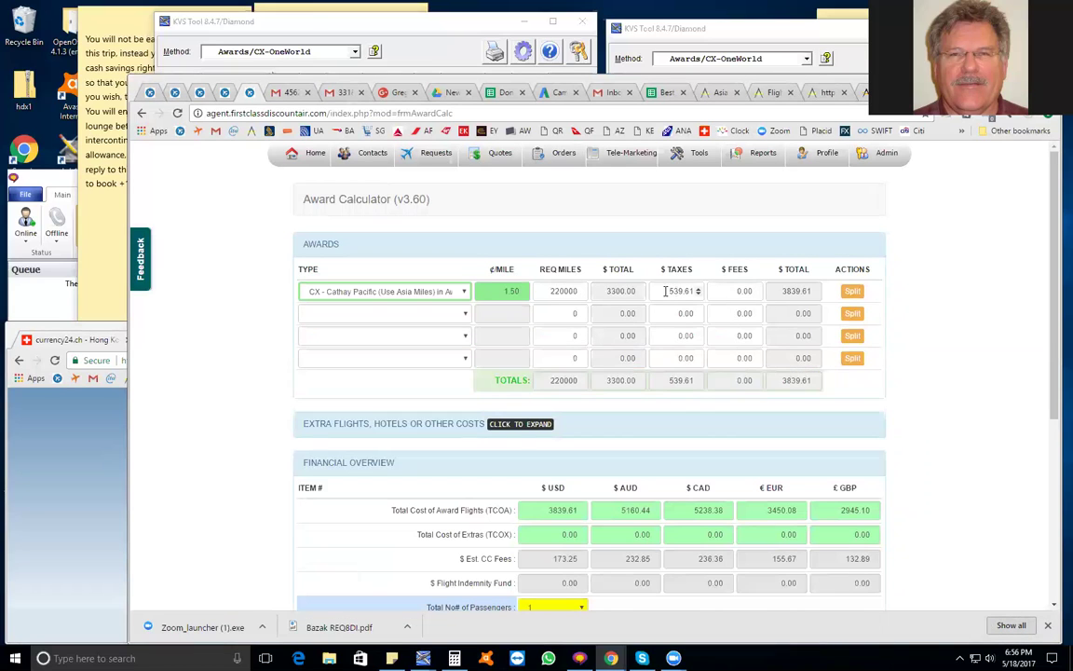
{"action": "left_click", "coordinate": [745, 292]}
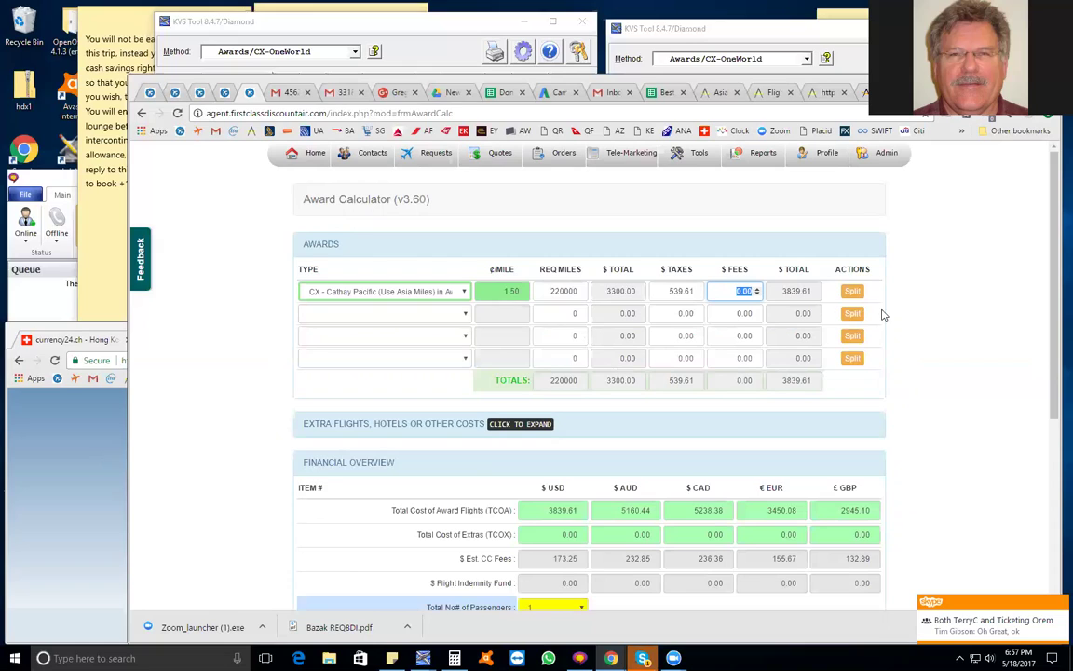
{"action": "type", "text": "200"}
{"action": "key", "text": "Tab"}
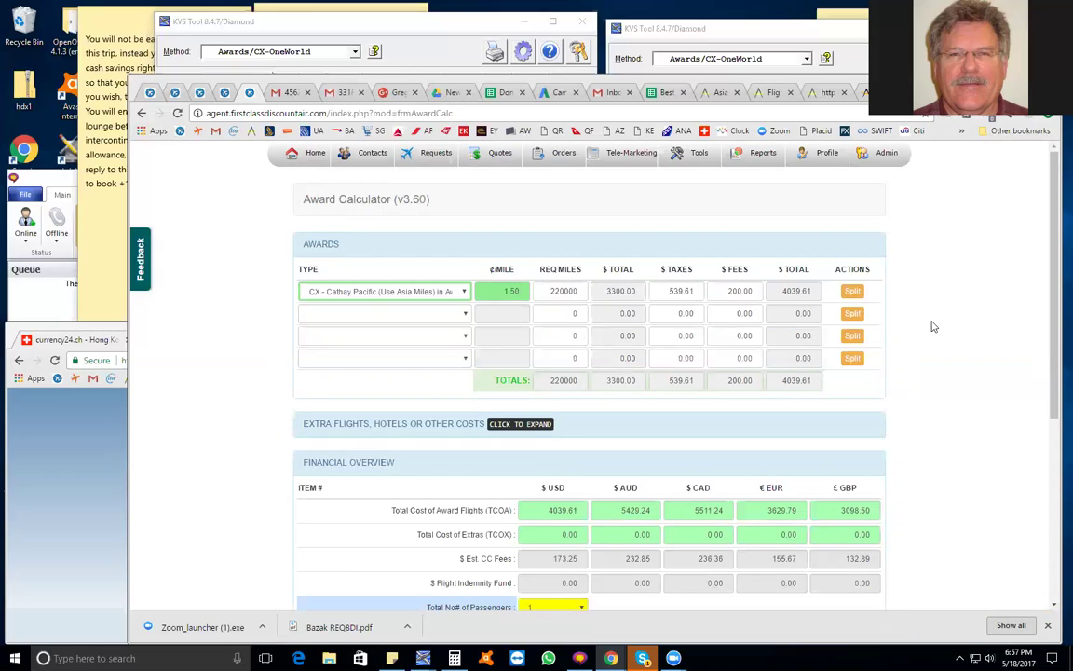
Highlight the required miles and the taxes of the Cathay Pacific award in the calculator.
{"action": "double_click", "coordinate": [547, 292]}
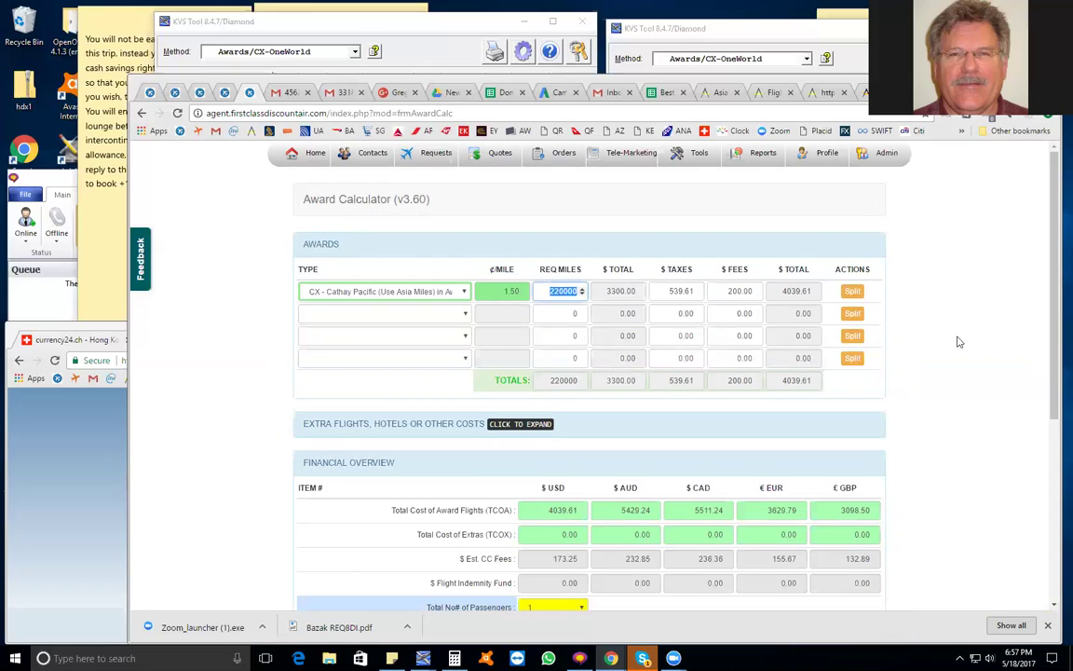
{"action": "left_click", "coordinate": [551, 291]}
{"action": "key", "text": "ctrl+a"}
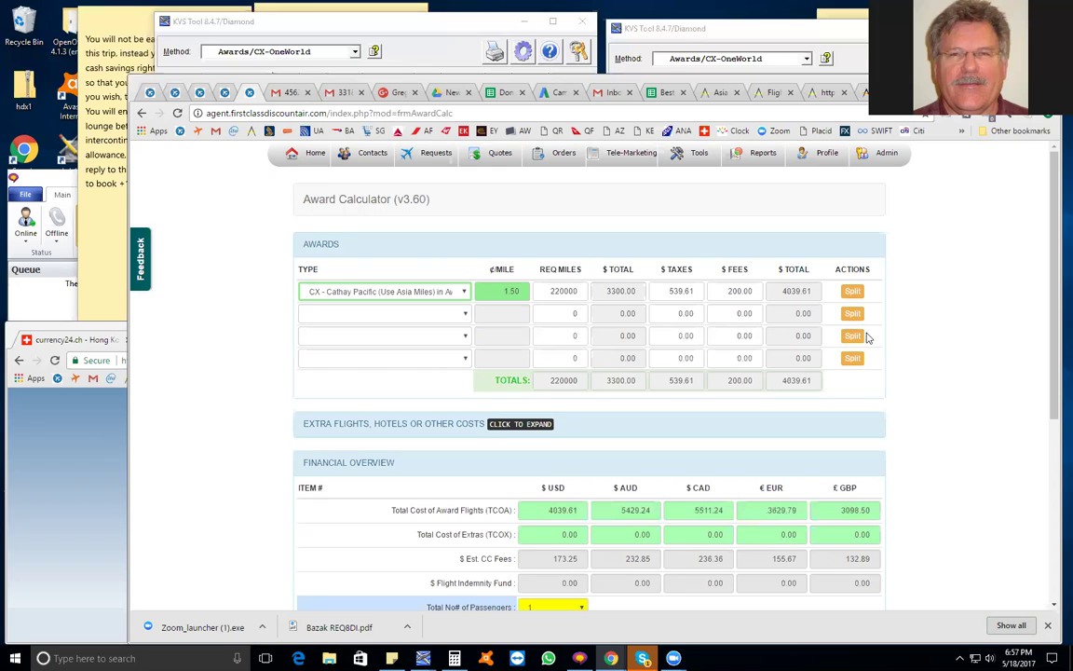
{"action": "double_click", "coordinate": [675, 293]}
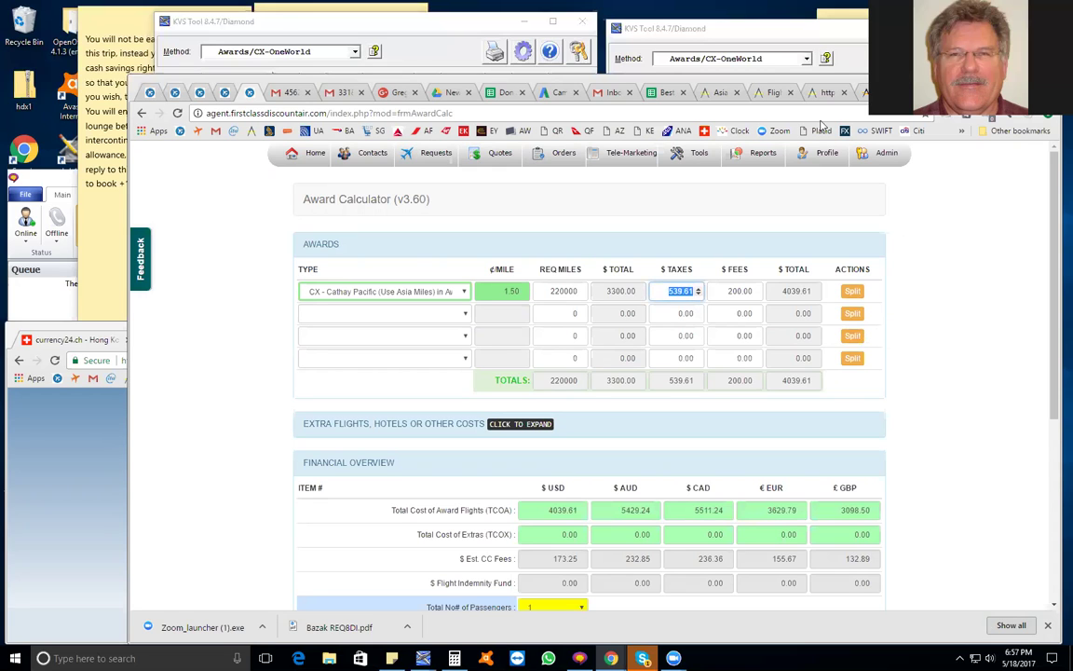
Close the Asia Miles homepage and the flight award search page.
{"action": "left_click", "coordinate": [823, 153]}
{"action": "left_click", "coordinate": [722, 97]}
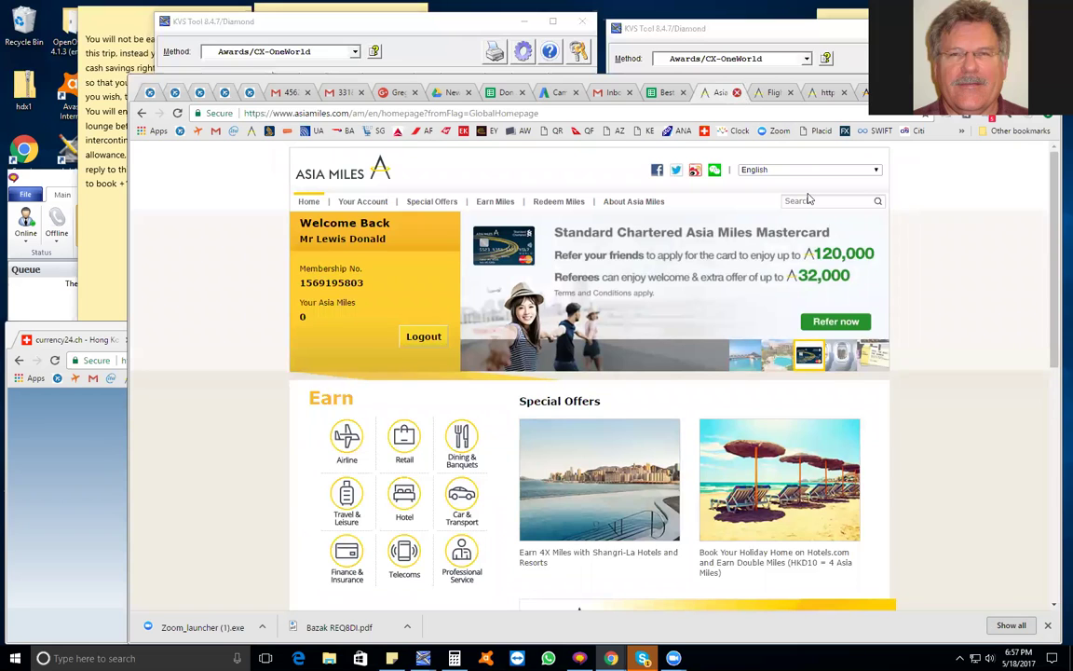
{"action": "key", "text": "ctrl+w"}
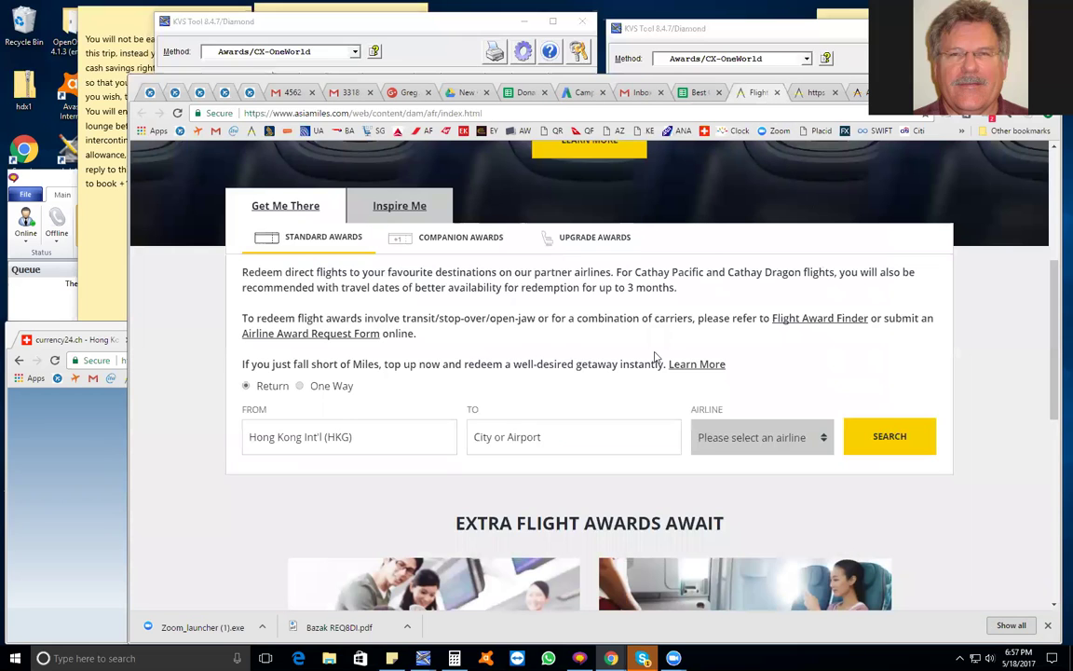
{"action": "scroll", "coordinate": [694, 275], "scroll_direction": "up", "scroll_amount": 3}
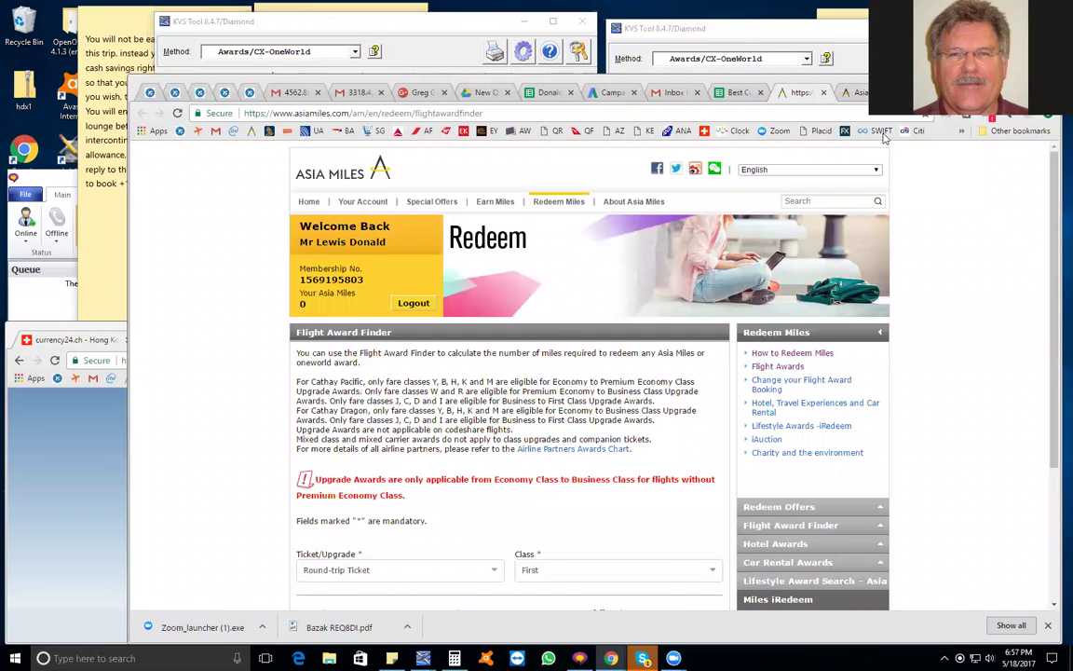
Open the Asia Miles flight selection and highlight the HKD tax amount for one adult in the total.
{"action": "left_click", "coordinate": [856, 92]}
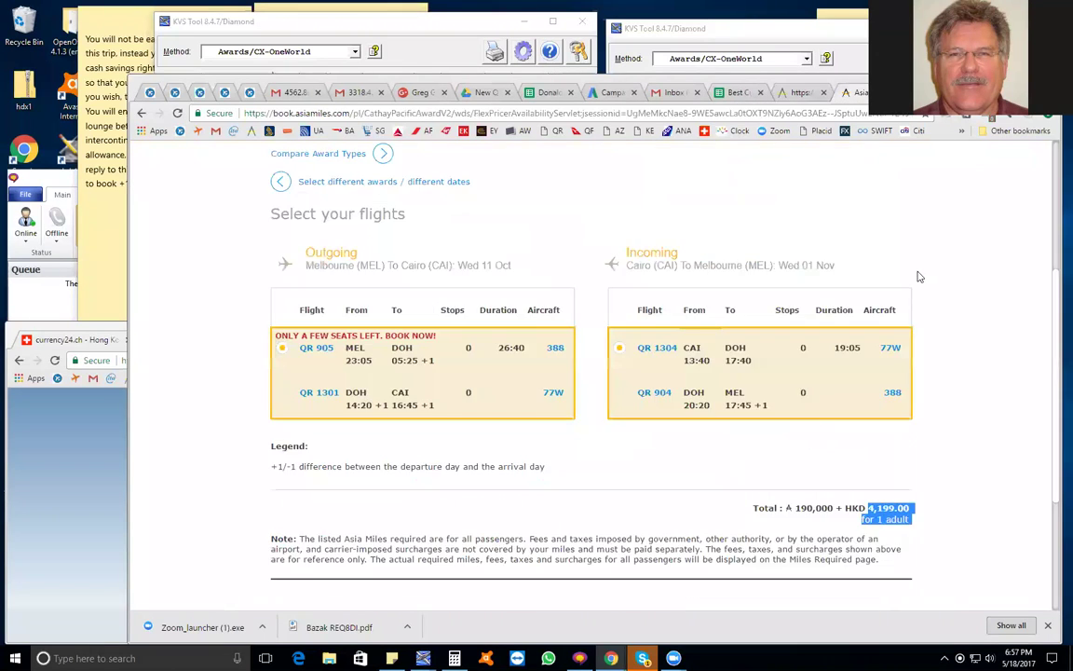
{"action": "double_click", "coordinate": [814, 507]}
{"action": "left_click", "coordinate": [885, 519]}
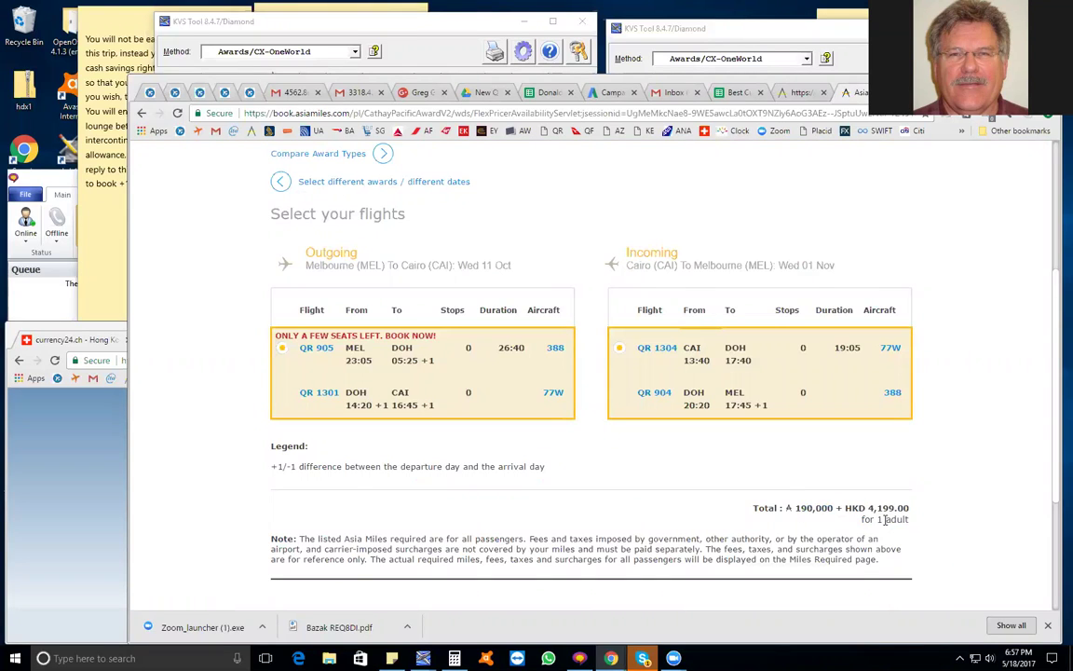
{"action": "left_click_drag", "start_coordinate": [861, 508], "coordinate": [955, 533]}
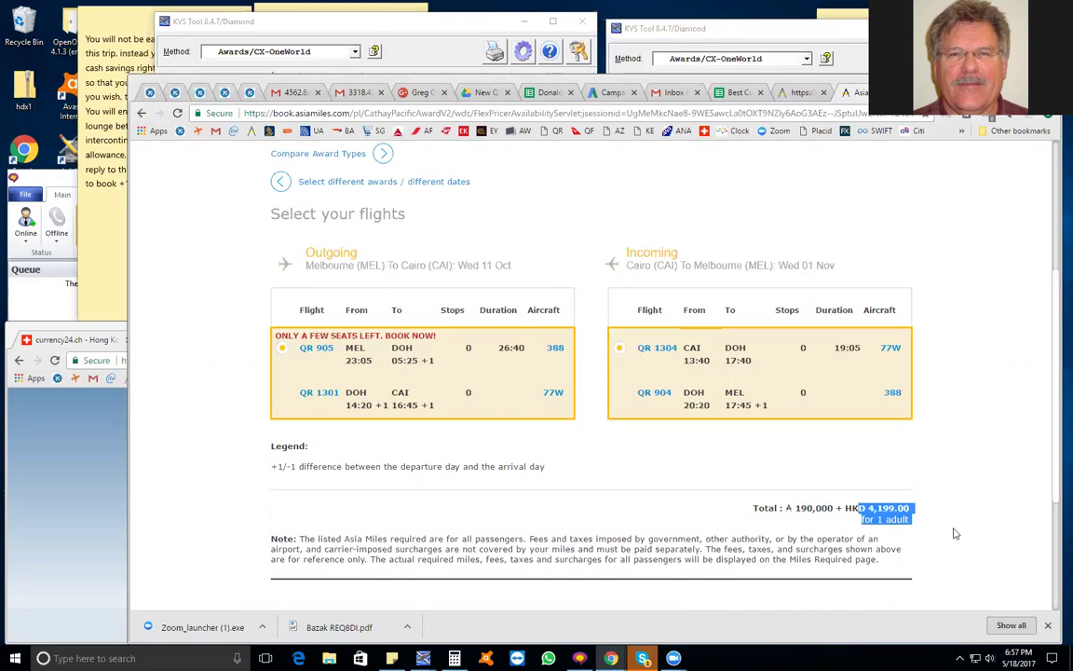
Bring up the currency24.ch converter and highlight the Hong Kong Dollar amount and its US Dollar equivalent.
{"action": "left_click", "coordinate": [94, 411]}
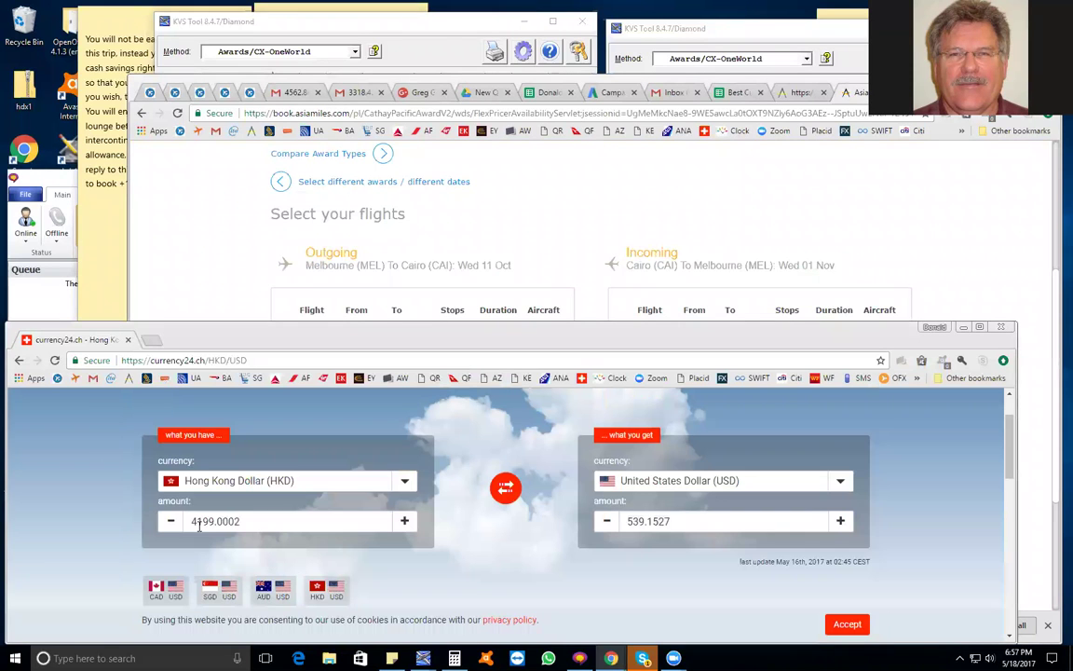
{"action": "double_click", "coordinate": [255, 521]}
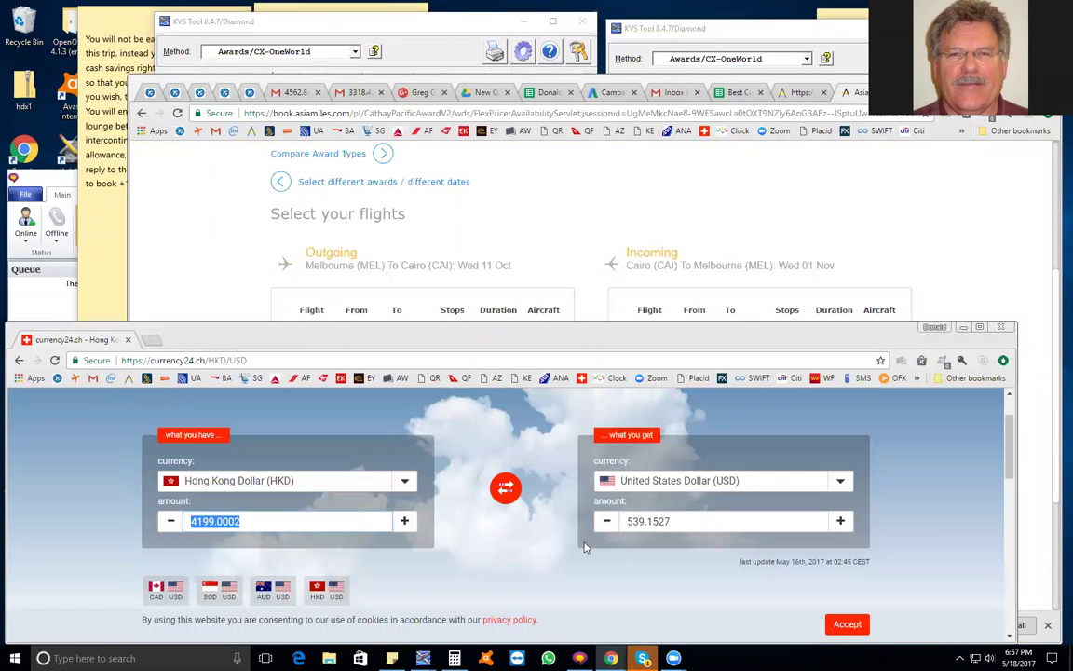
{"action": "double_click", "coordinate": [645, 521]}
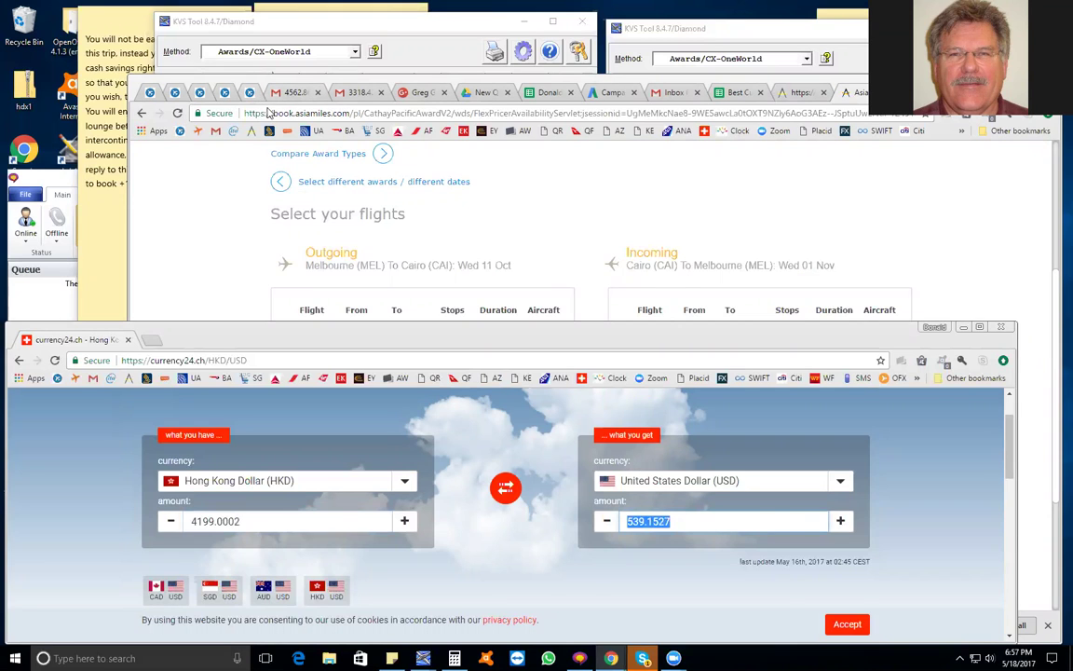
Return to the Award Calculator and highlight the fees and the required miles of the Cathay Pacific award.
{"action": "left_click", "coordinate": [782, 269]}
{"action": "key", "text": "ctrl+5"}
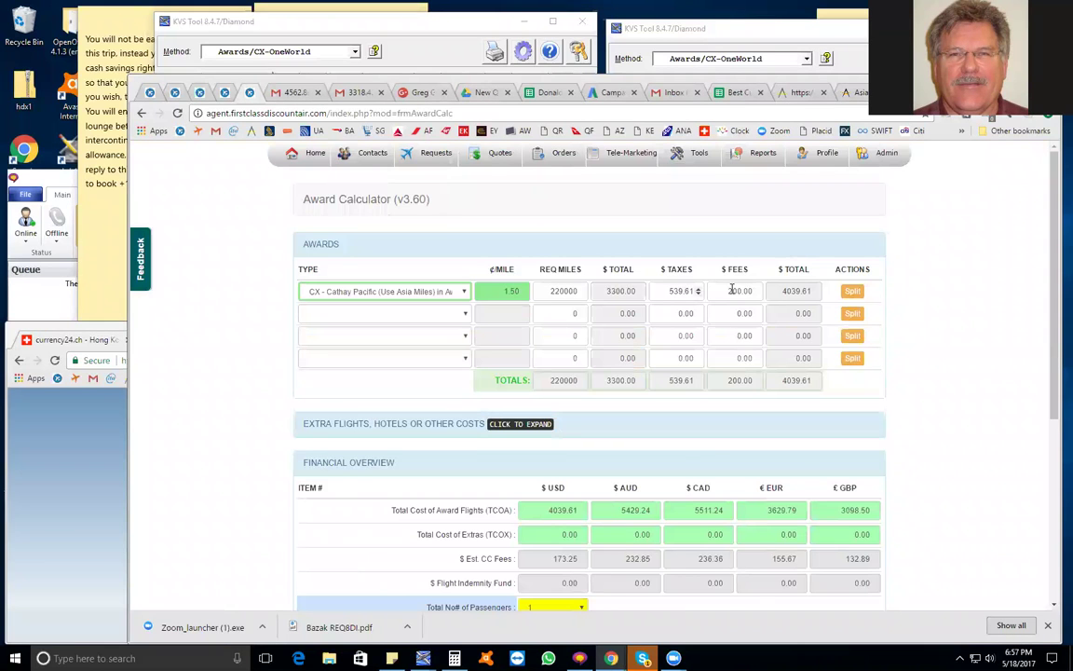
{"action": "double_click", "coordinate": [739, 291]}
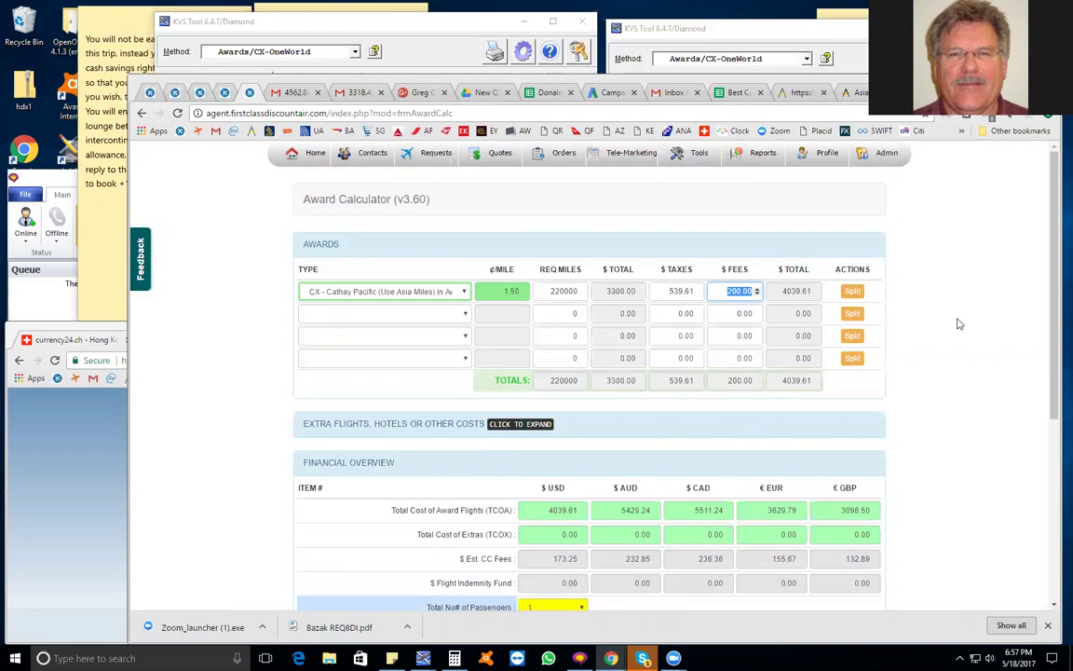
{"action": "left_click", "coordinate": [731, 291]}
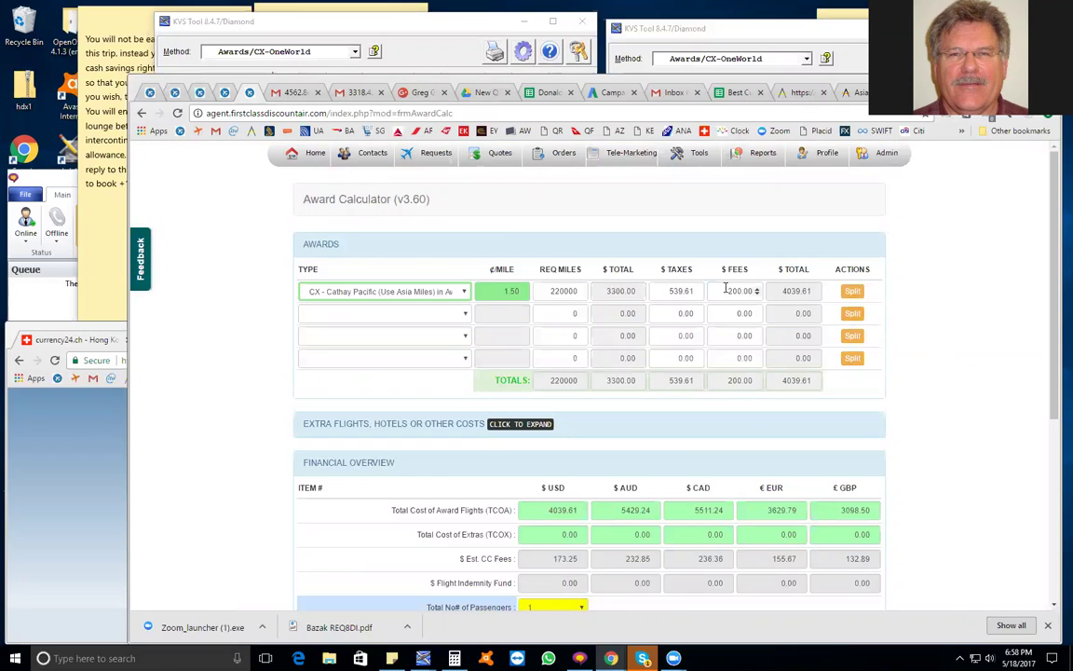
{"action": "left_click", "coordinate": [562, 291]}
{"action": "double_click", "coordinate": [565, 291]}
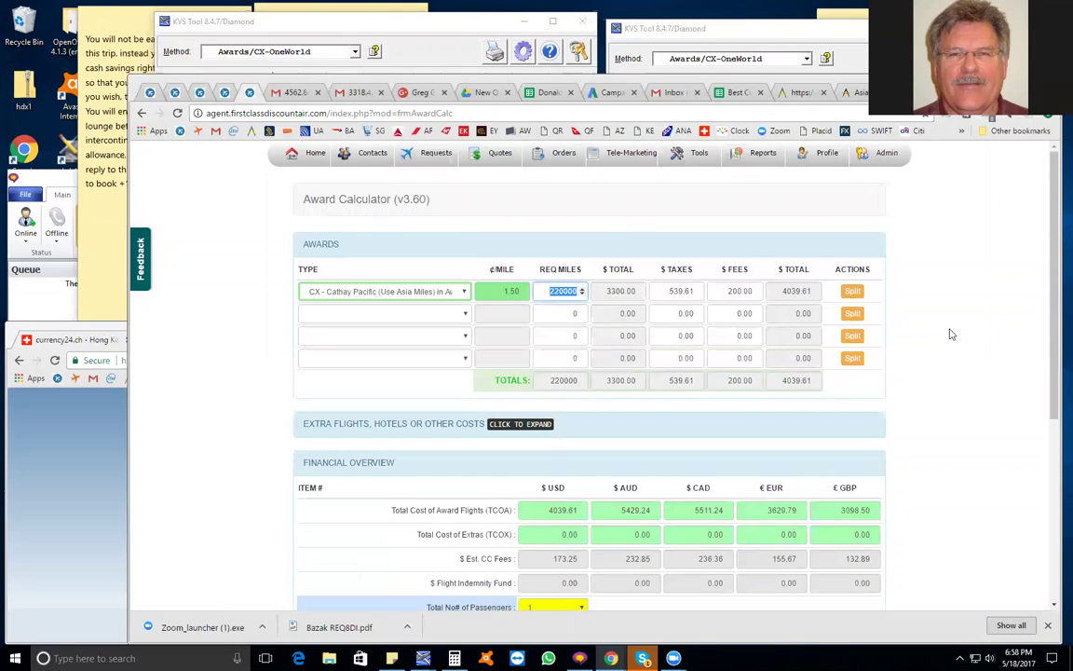
Highlight the fees and the taxes of the Cathay Pacific award to review the cost components.
{"action": "left_click", "coordinate": [723, 290]}
{"action": "key", "text": "ctrl+a"}
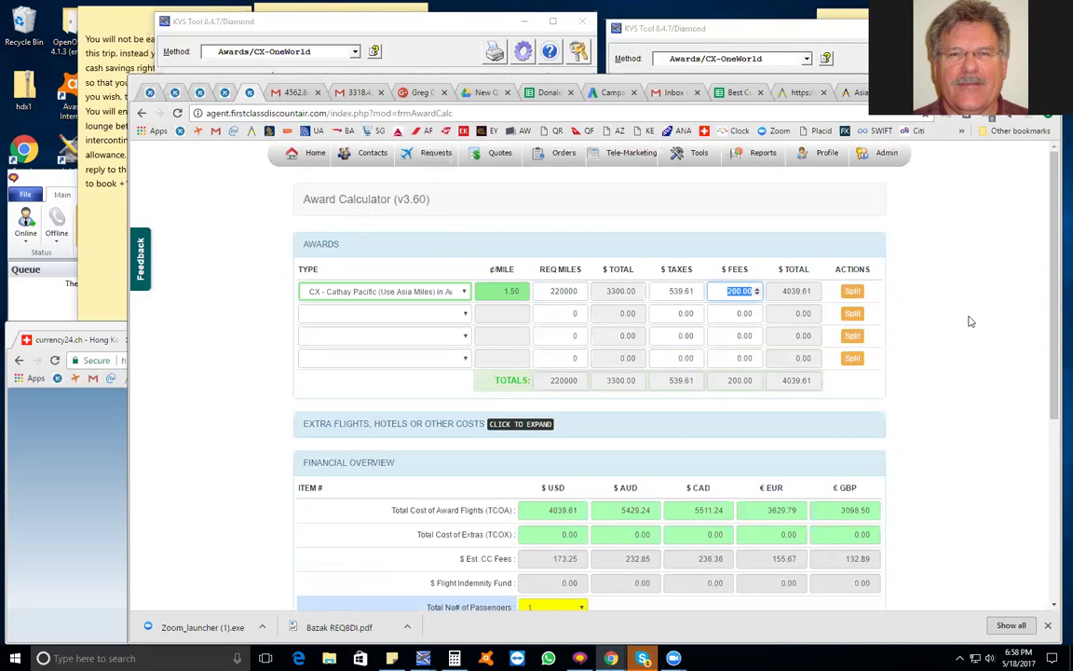
{"action": "left_click", "coordinate": [973, 323]}
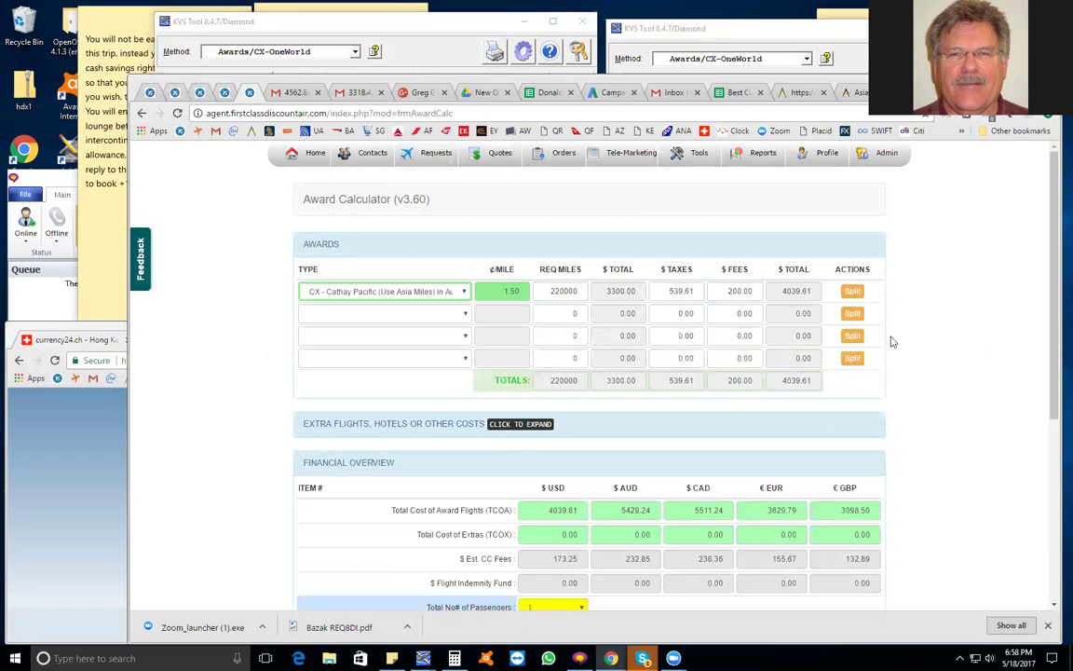
{"action": "double_click", "coordinate": [727, 293]}
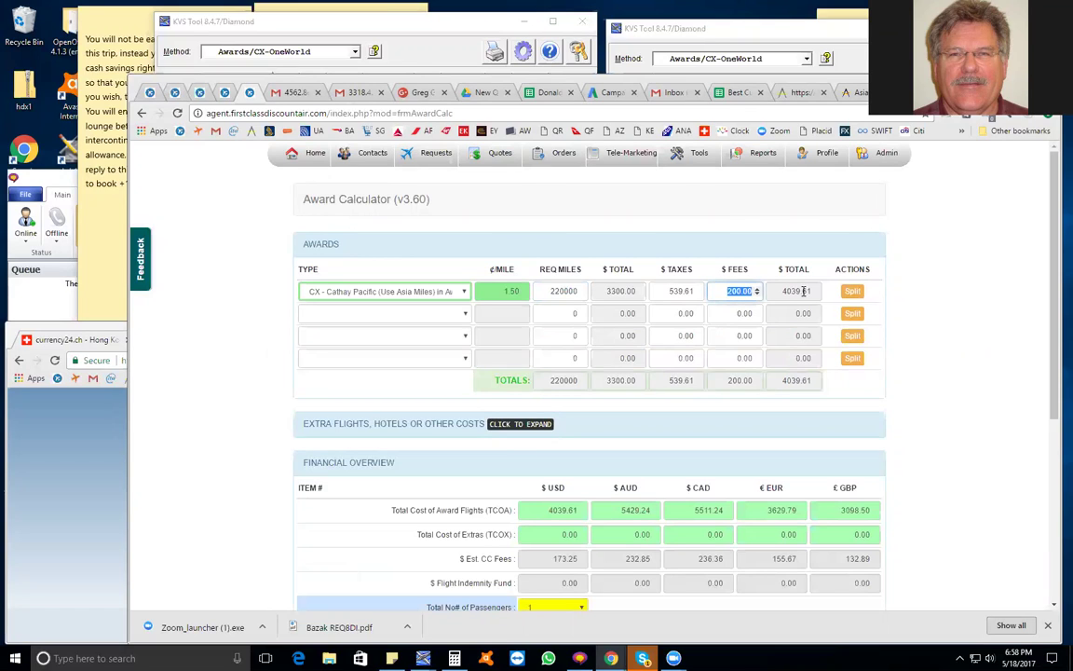
{"action": "left_click", "coordinate": [946, 302]}
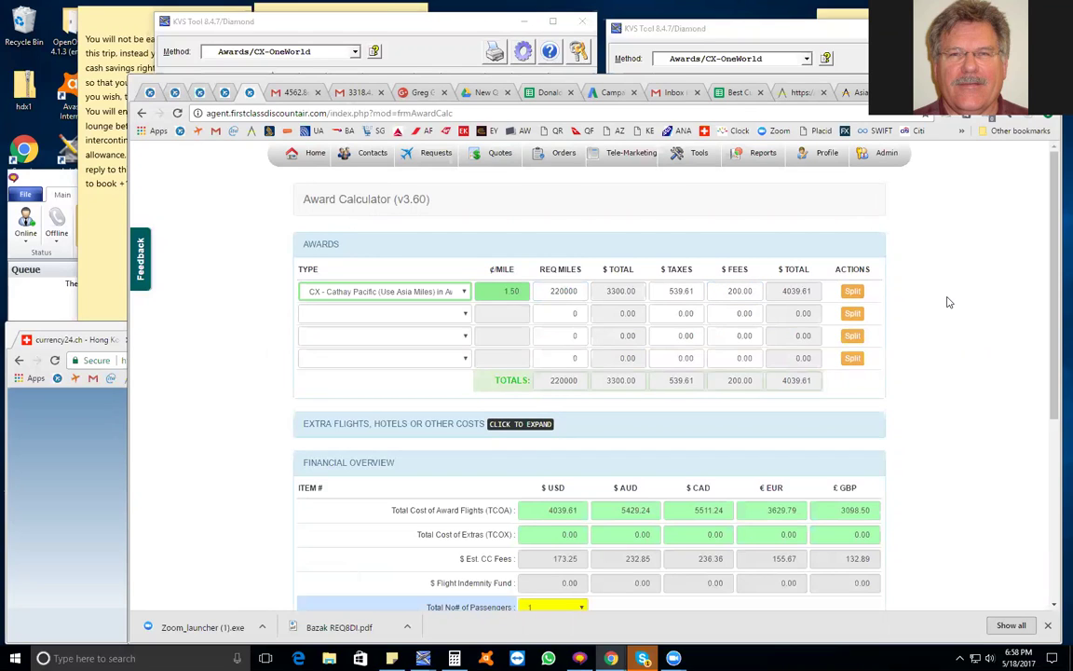
{"action": "double_click", "coordinate": [681, 292]}
{"action": "key", "text": "Left"}
Compare the HKD taxes on the Asia Miles flight selection with their US Dollar equivalent in currency24.ch, and return to the Award Calculator.
{"action": "left_click", "coordinate": [882, 152]}
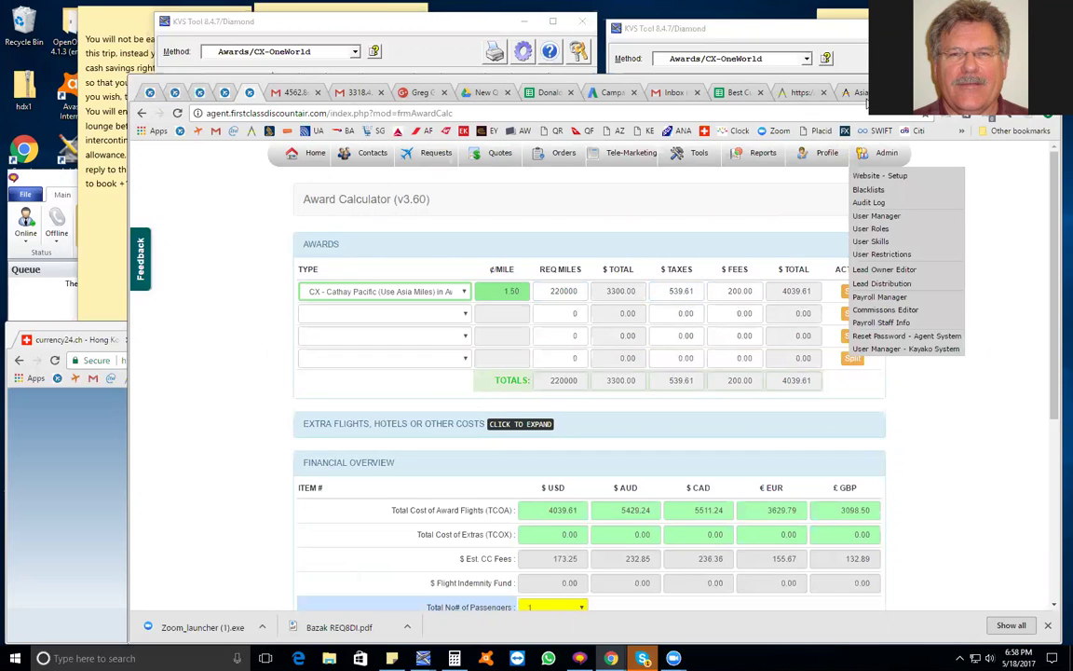
{"action": "key", "text": "ctrl+9"}
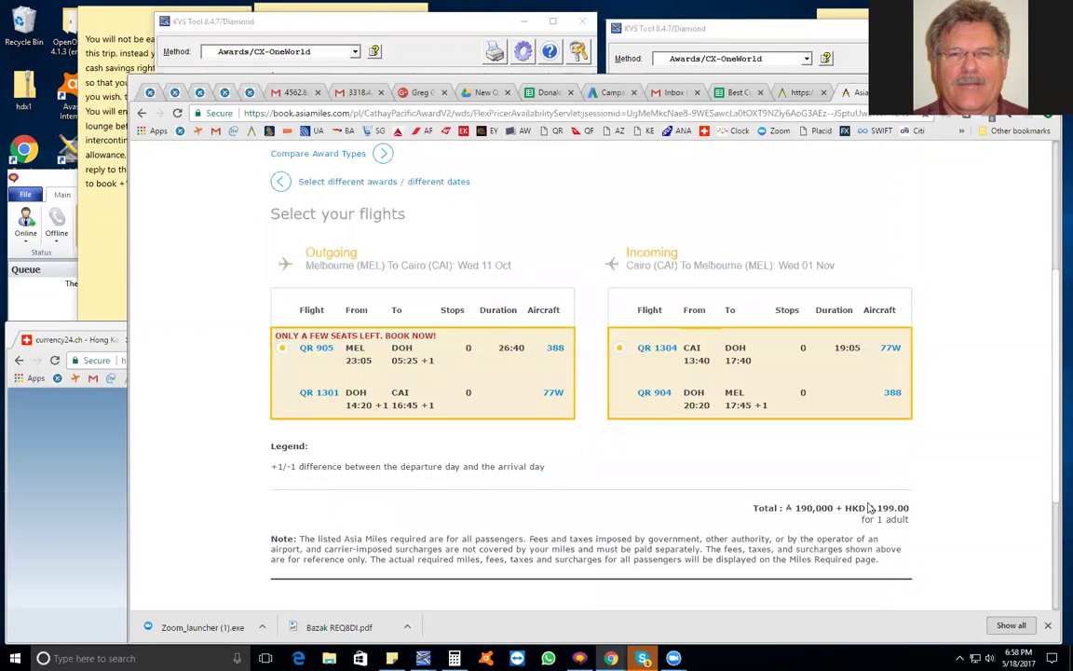
{"action": "left_click", "coordinate": [80, 498]}
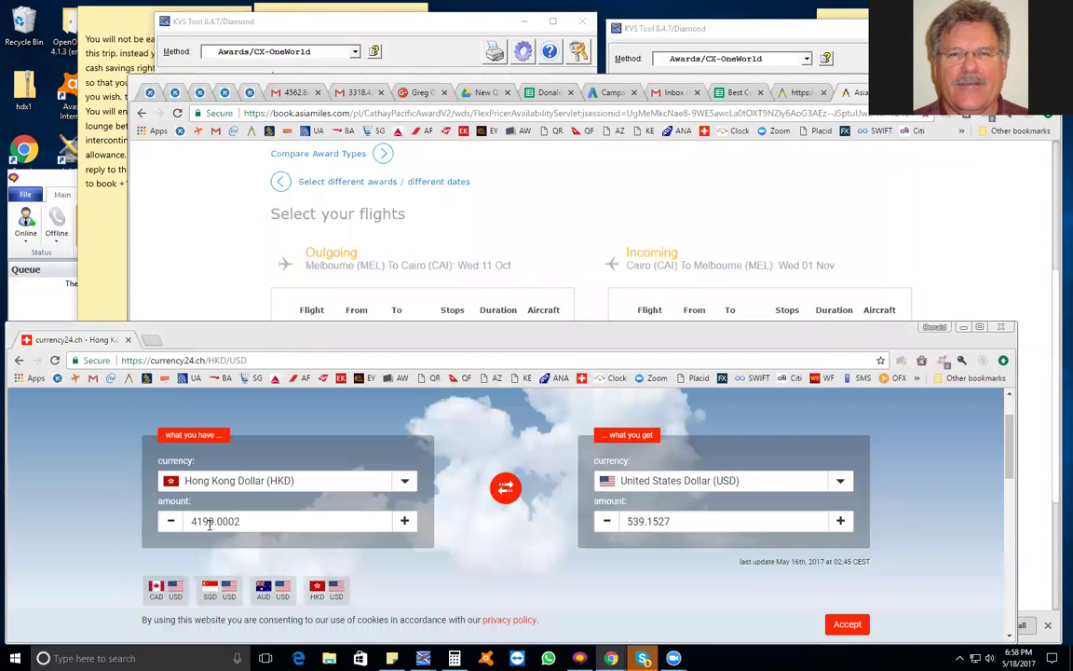
{"action": "left_click", "coordinate": [646, 520]}
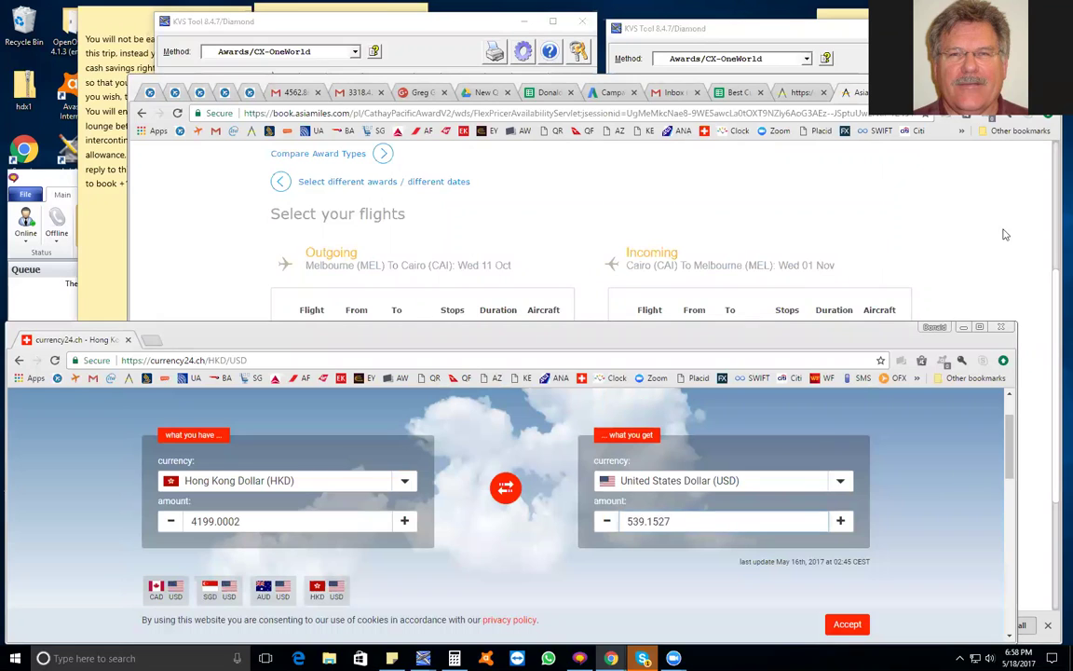
{"action": "left_click", "coordinate": [545, 164]}
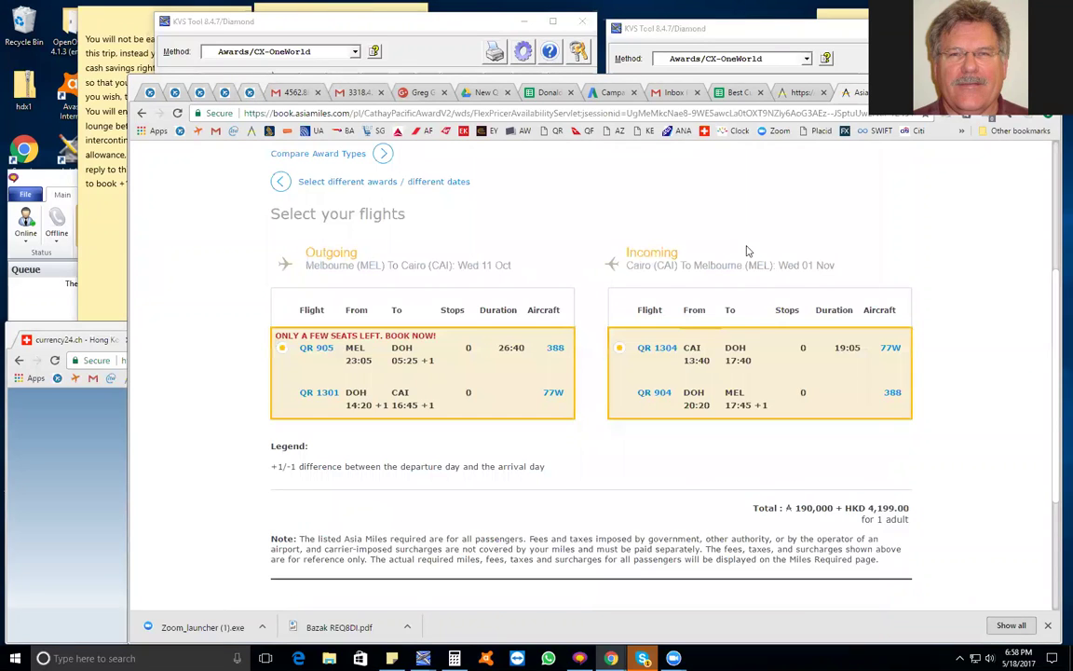
{"action": "key", "text": "ctrl+5"}
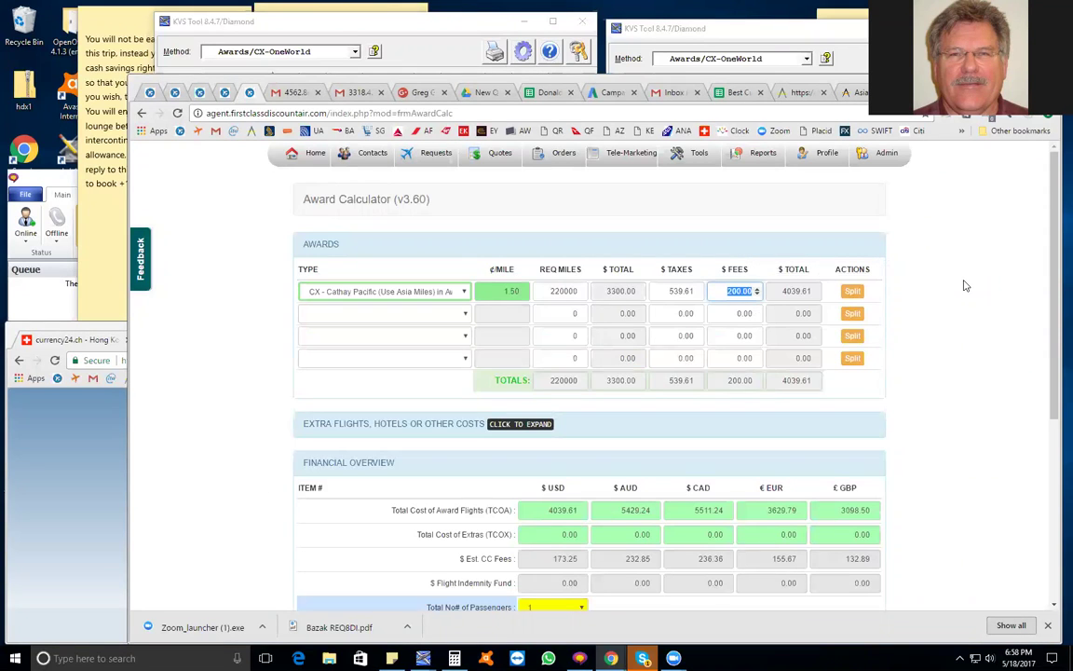
{"action": "left_click", "coordinate": [966, 285]}
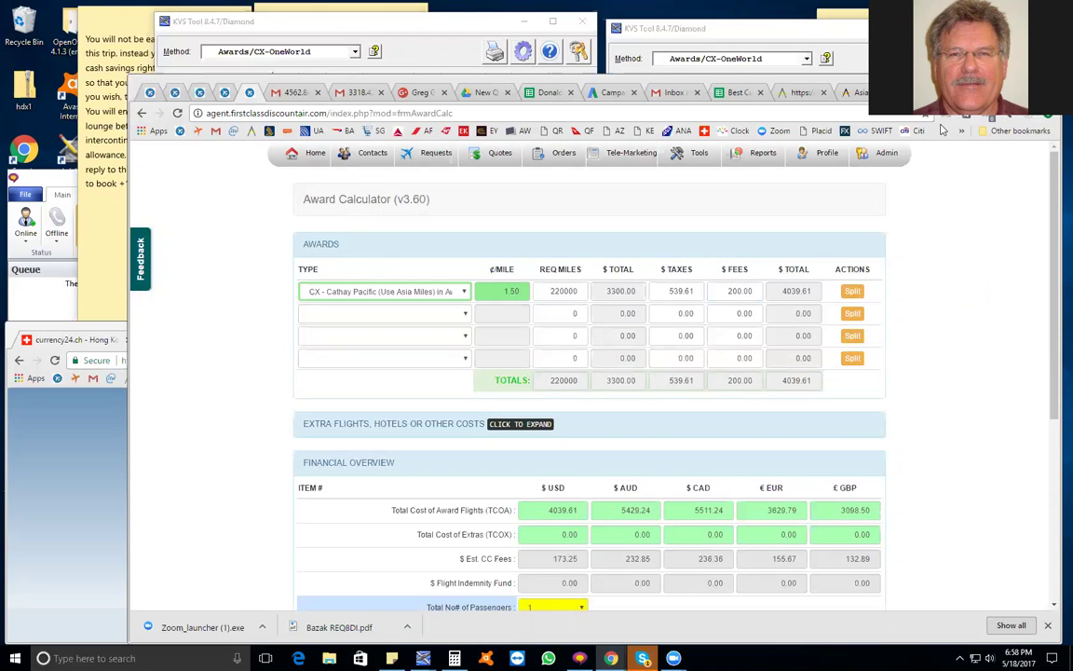
Close the expired Asia Miles tab and highlight the outgoing and incoming flight details in the remaining flight selection.
{"action": "key", "text": "ctrl+Tab"}
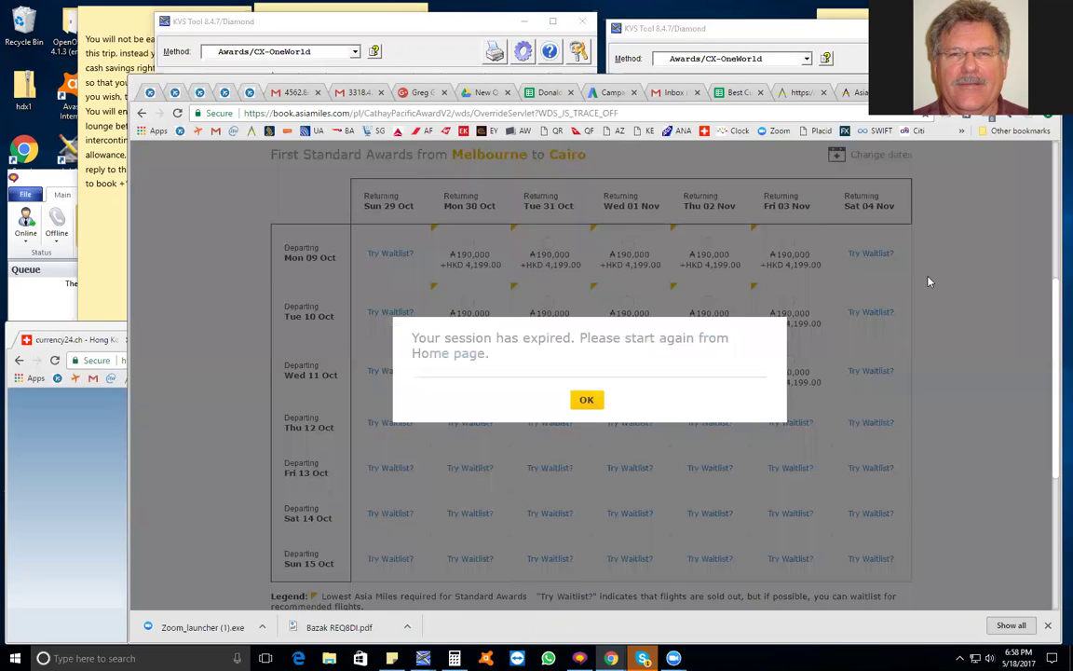
{"action": "key", "text": "ctrl+w"}
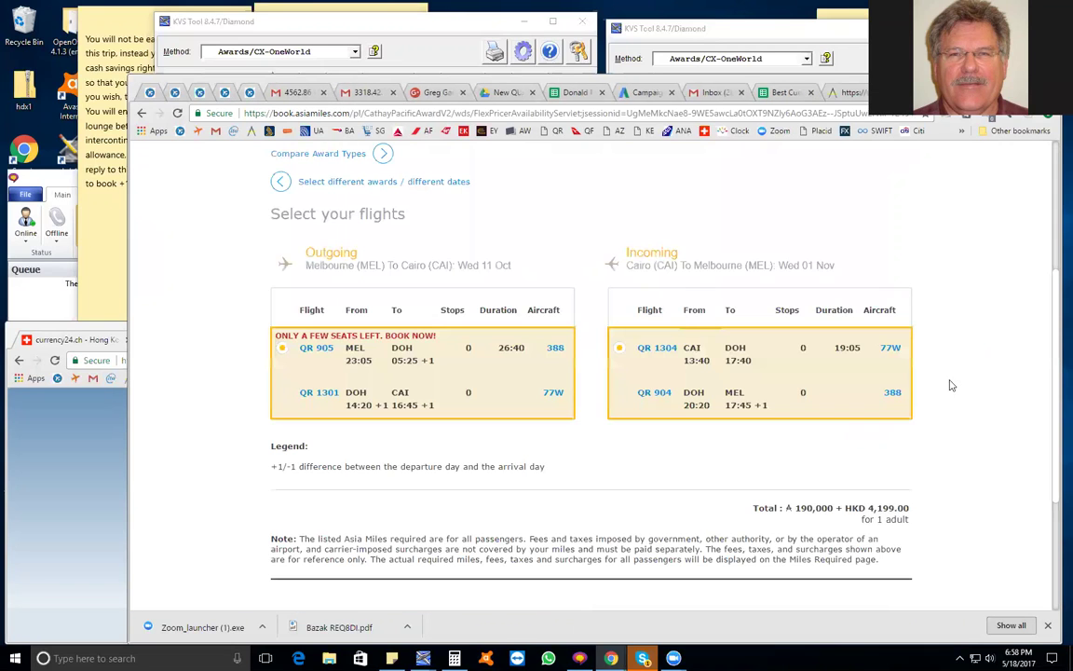
{"action": "double_click", "coordinate": [797, 508]}
{"action": "left_click_drag", "start_coordinate": [570, 204], "coordinate": [899, 441]}
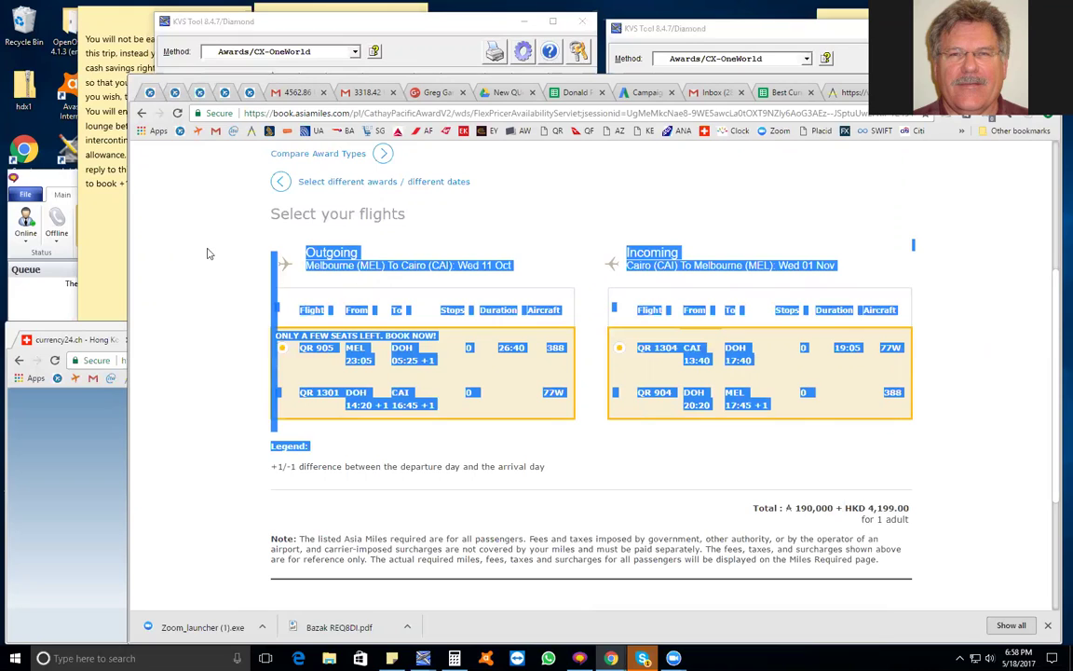
{"action": "left_click", "coordinate": [929, 239]}
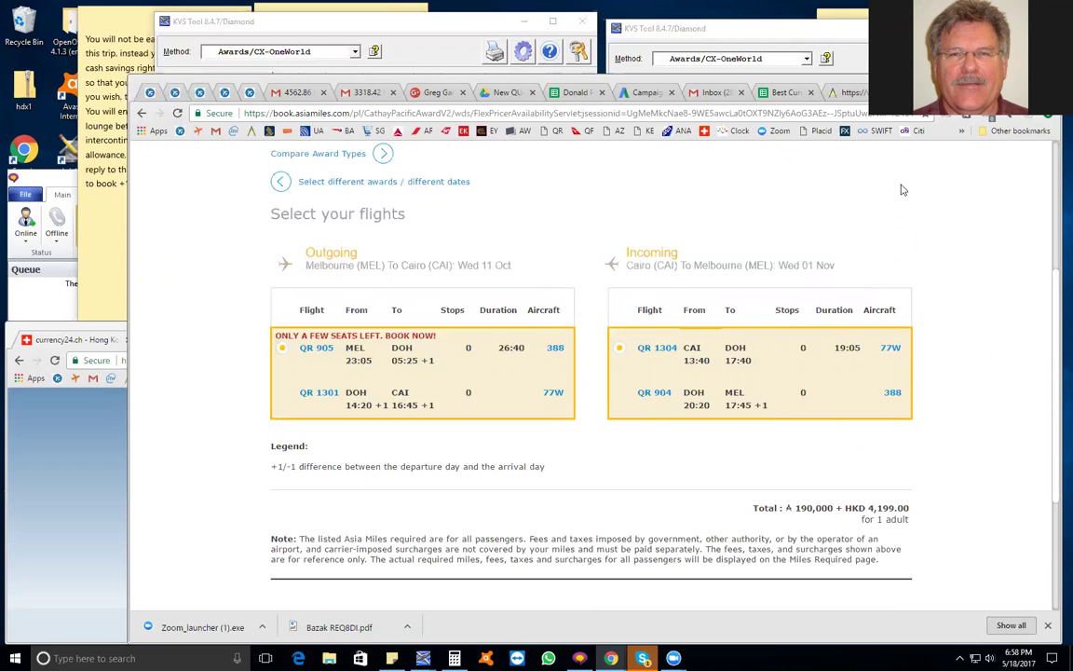
Switch to the Asia Miles redemption page and expand its Flight Award Finder section.
{"action": "left_click", "coordinate": [854, 94]}
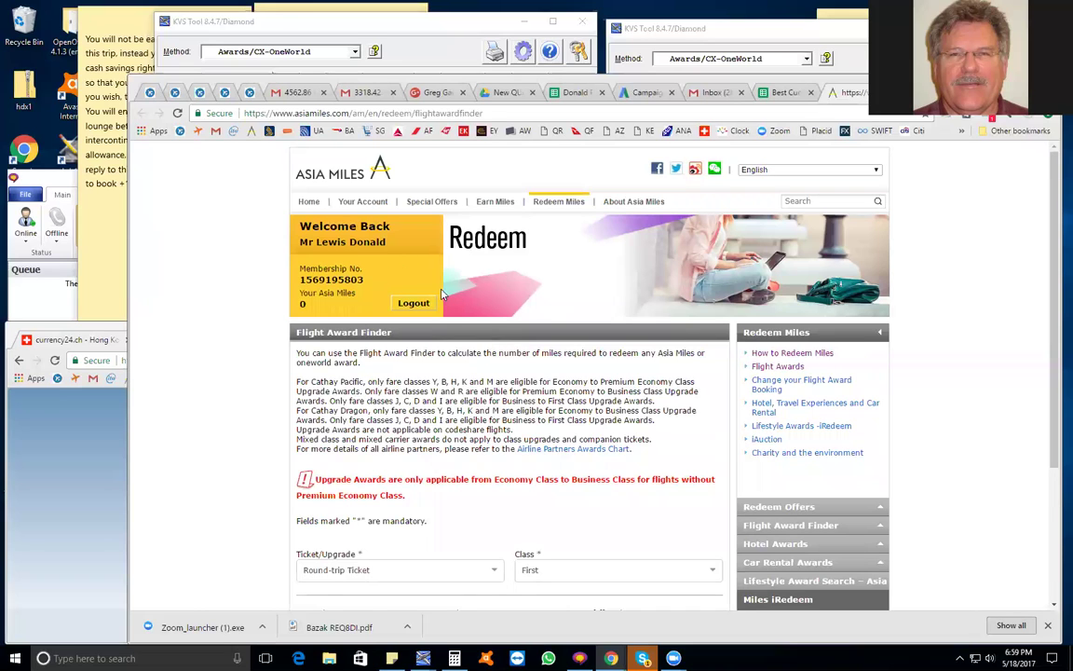
{"action": "scroll", "coordinate": [964, 336], "scroll_direction": "down", "scroll_amount": 3}
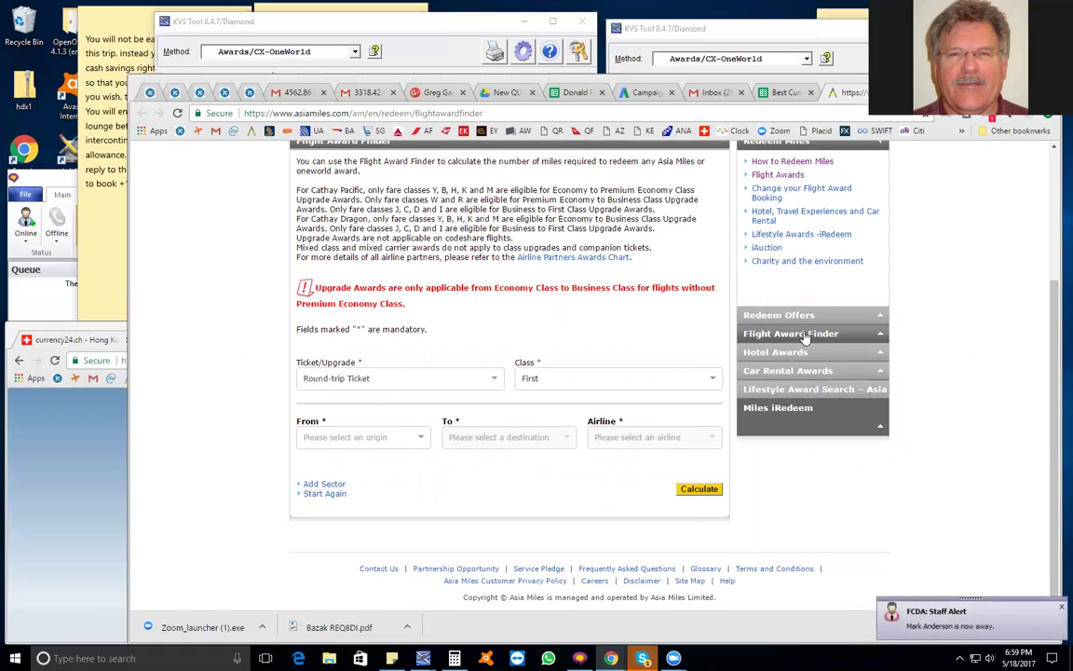
{"action": "left_click", "coordinate": [807, 335]}
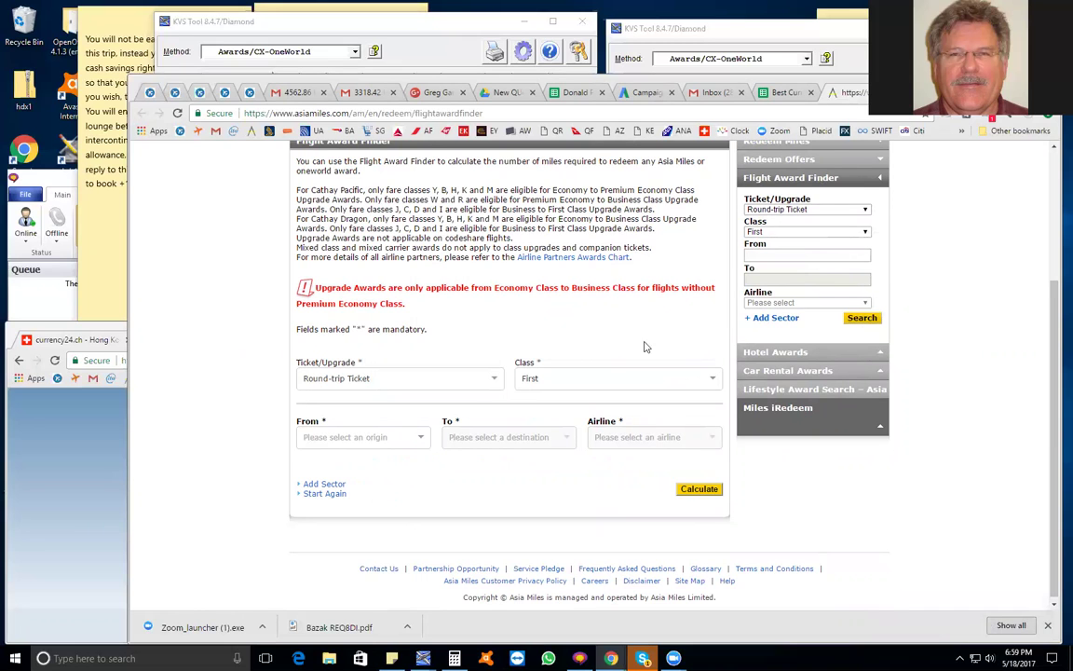
{"action": "scroll", "coordinate": [615, 321], "scroll_direction": "up", "scroll_amount": 3}
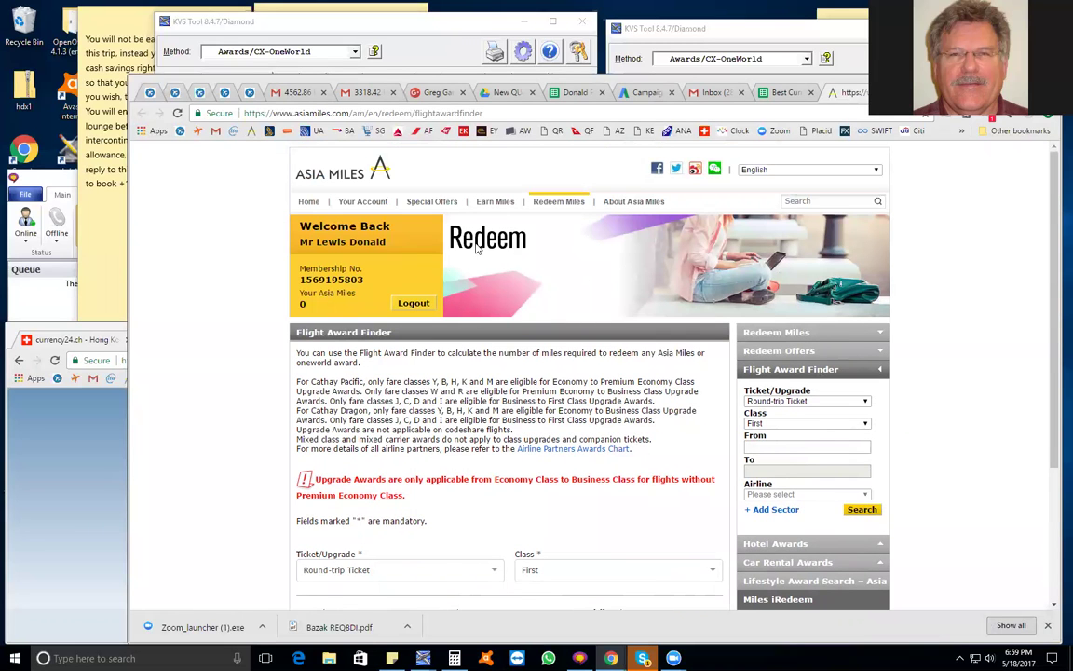
{"action": "mouse_move", "coordinate": [557, 203]}
{"action": "left_click", "coordinate": [872, 547]}
{"action": "left_click", "coordinate": [872, 561]}
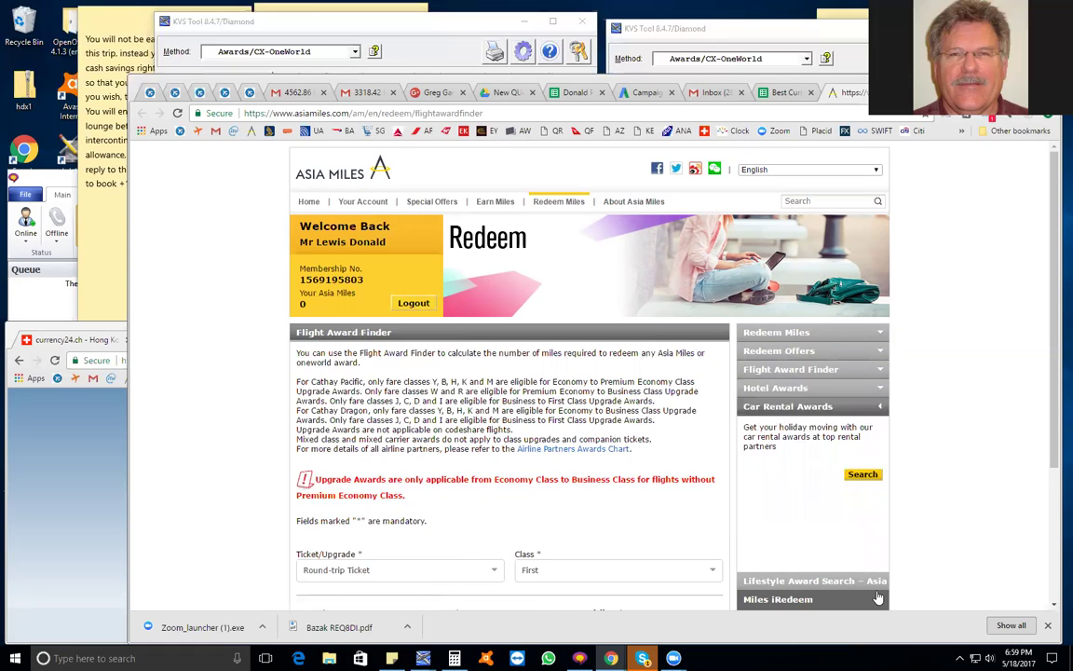
{"action": "left_click", "coordinate": [864, 585]}
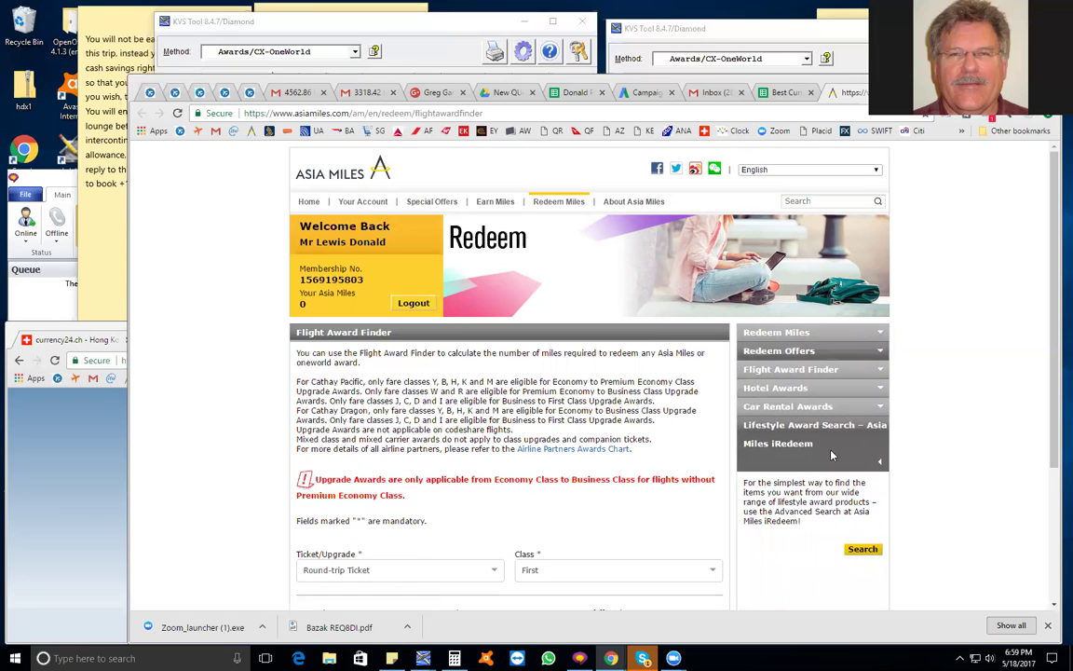
Run the Flight Award Finder search for a First class round-trip ticket without a route to load the full calculation form.
{"action": "left_click", "coordinate": [792, 369]}
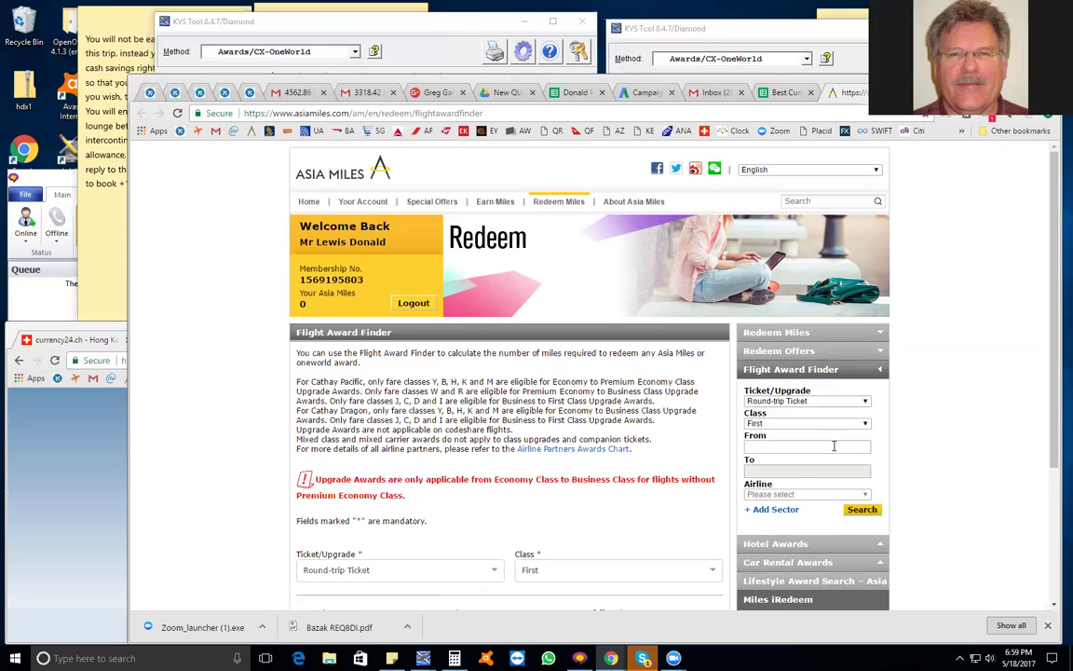
{"action": "left_click", "coordinate": [862, 509]}
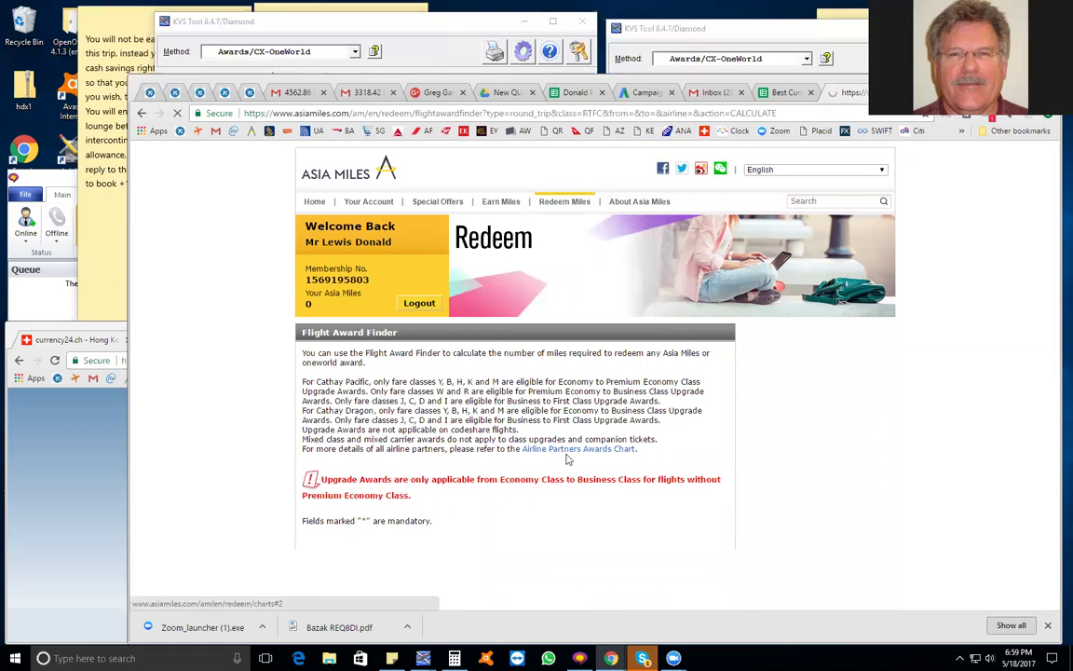
{"action": "scroll", "coordinate": [573, 463], "scroll_direction": "down", "scroll_amount": 2}
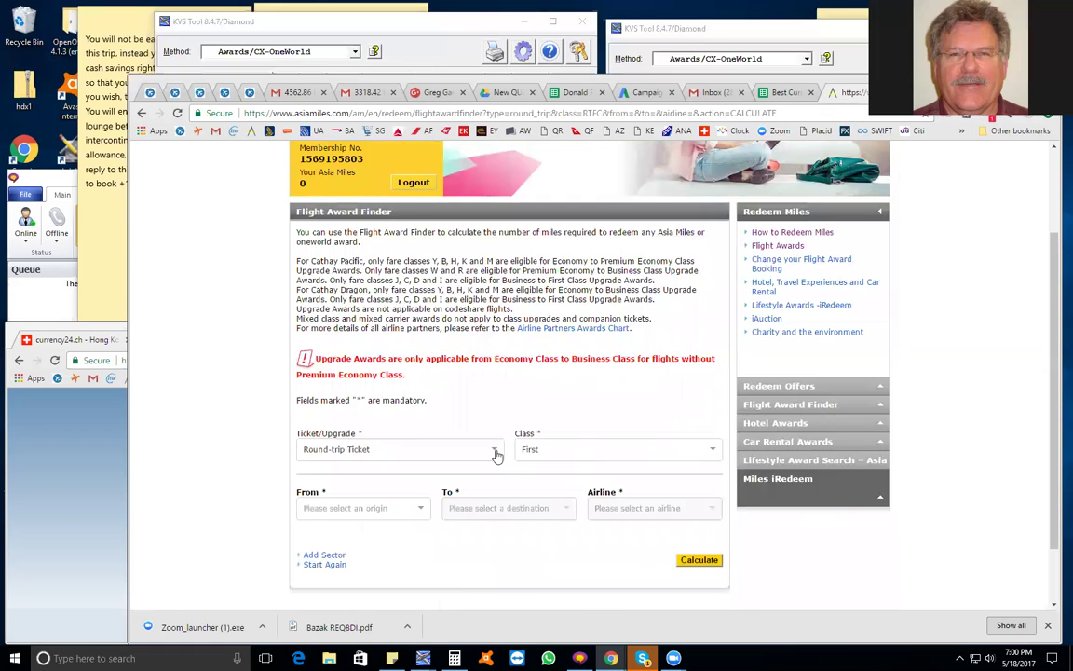
{"action": "scroll", "coordinate": [445, 406], "scroll_direction": "down", "scroll_amount": 2}
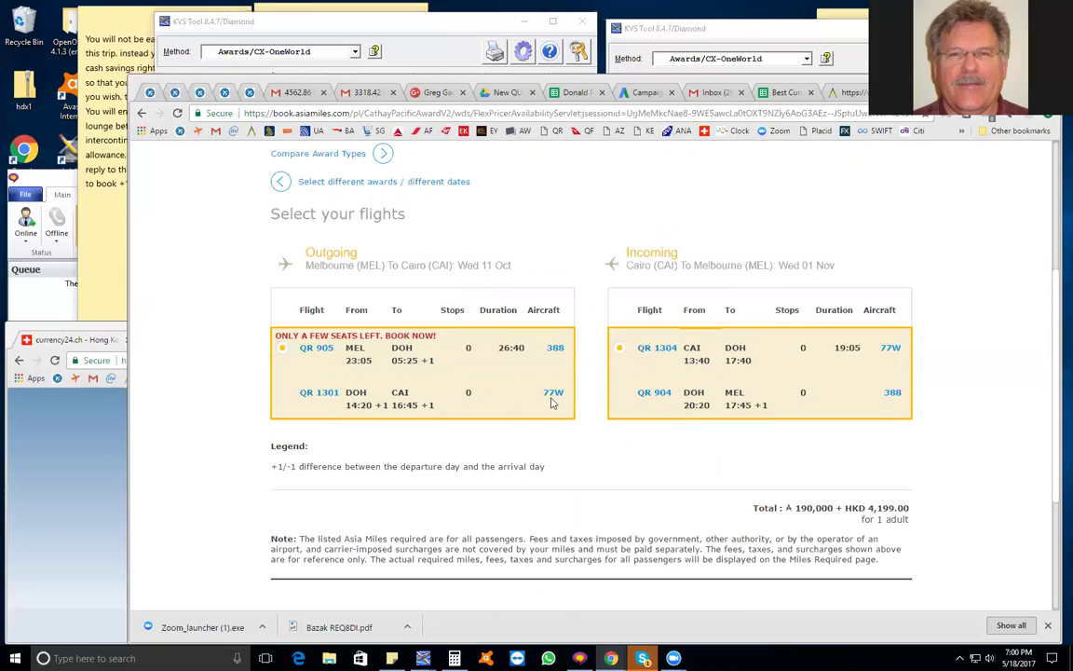
{"action": "left_click", "coordinate": [853, 95]}
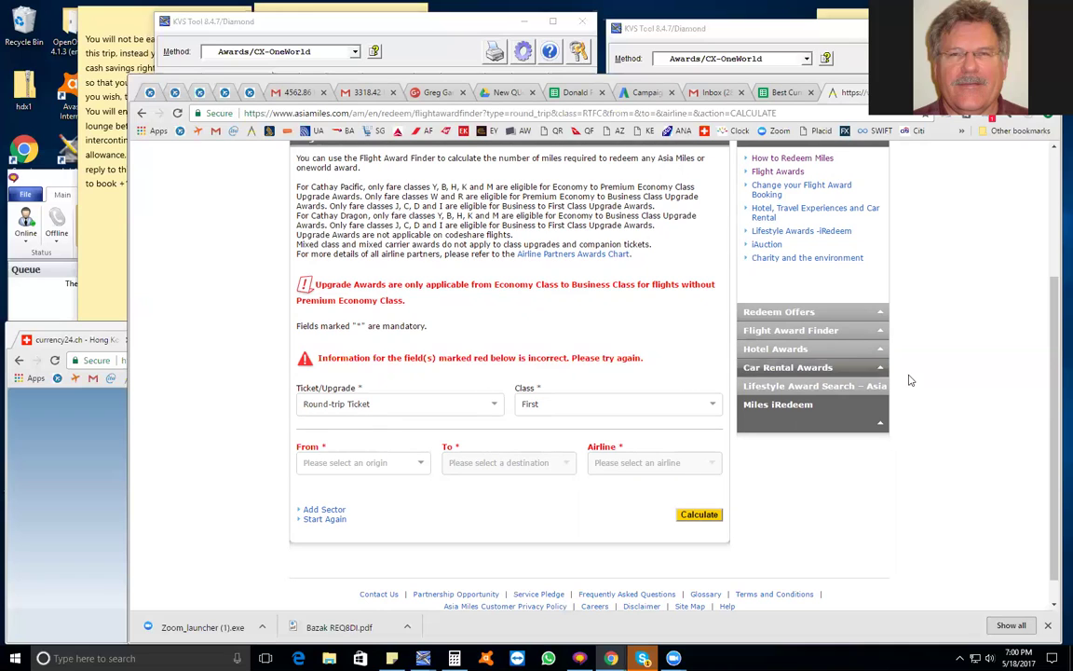
{"action": "scroll", "coordinate": [936, 386], "scroll_direction": "down", "scroll_amount": 1}
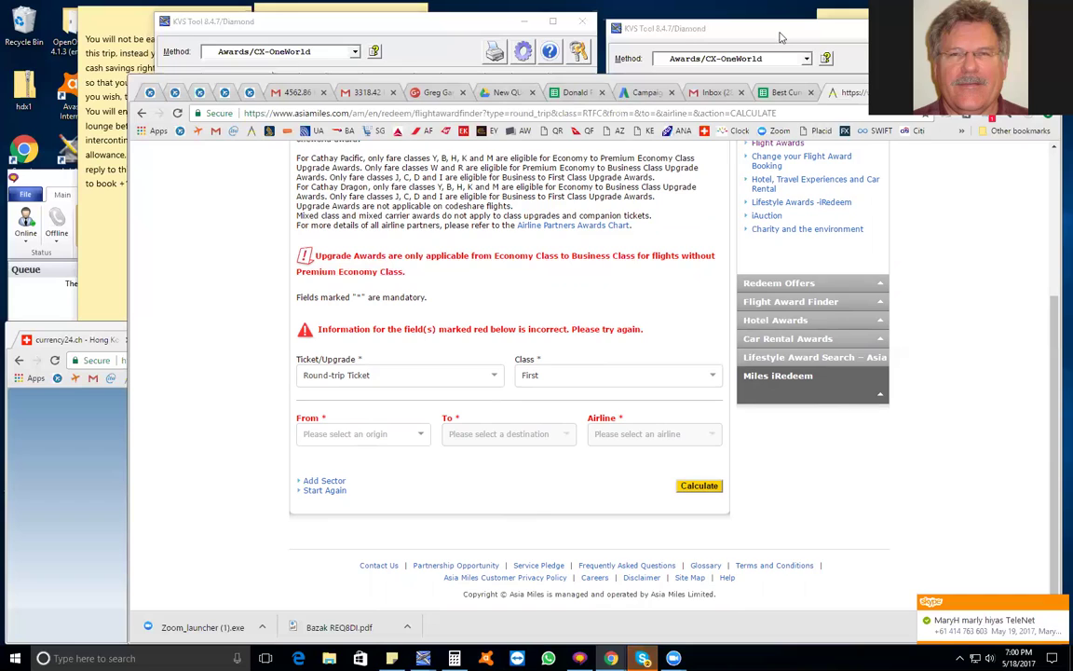
Bring up the KVS Tool award results, check the Qatar Airways connections between Melbourne and Cairo, and return to the Asia Miles form.
{"action": "left_click", "coordinate": [700, 33]}
{"action": "left_click", "coordinate": [375, 23]}
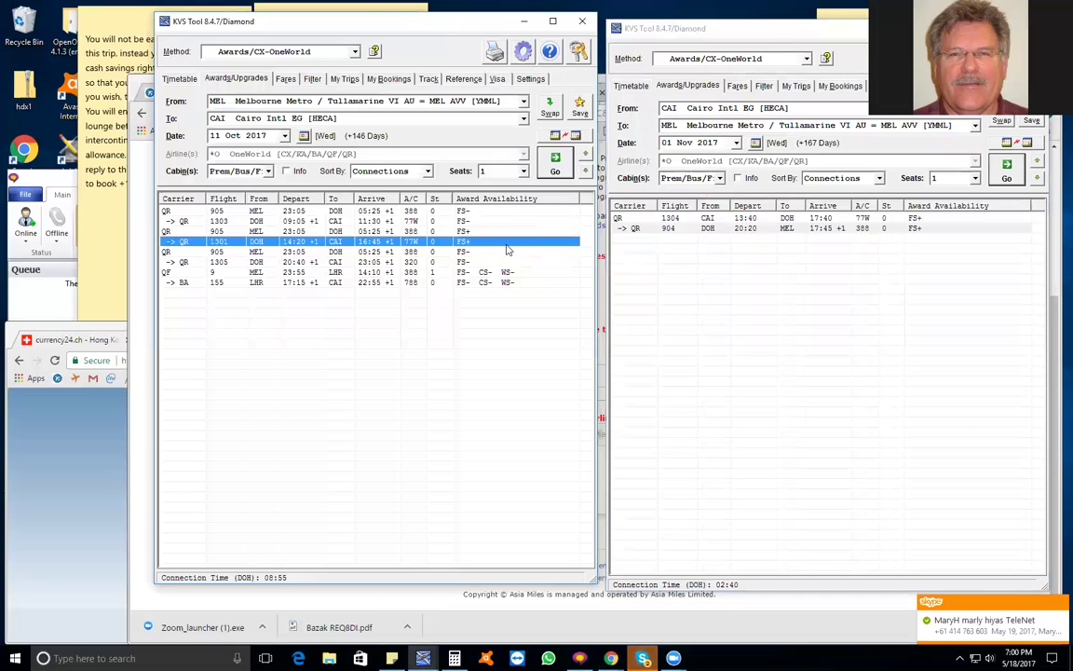
{"action": "key", "text": "Down"}
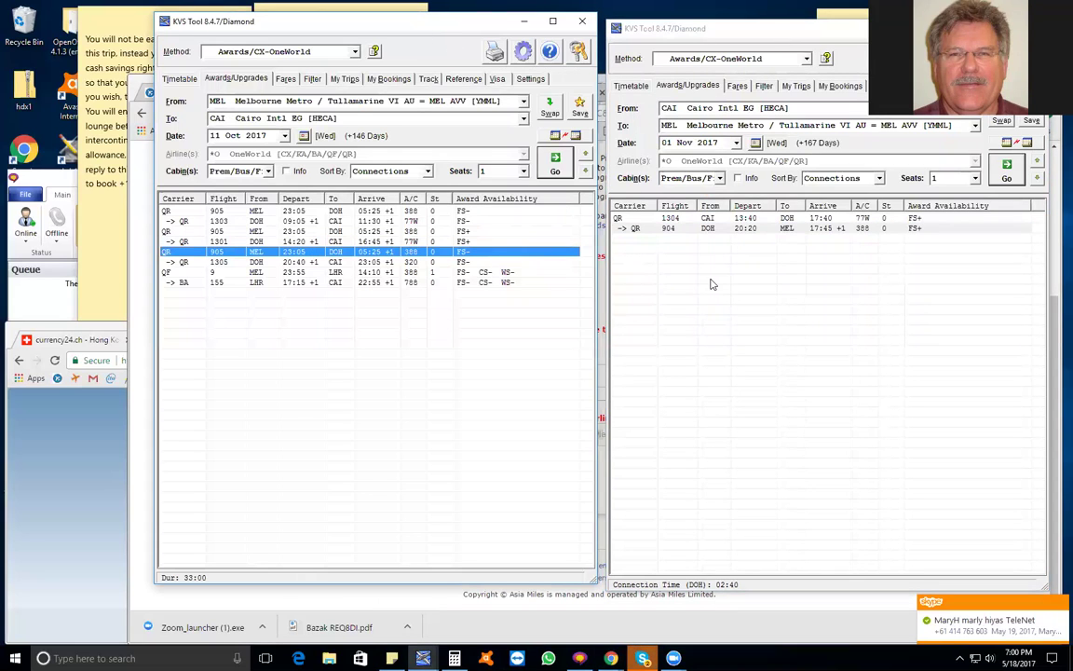
{"action": "left_click", "coordinate": [489, 232]}
{"action": "left_click", "coordinate": [792, 620]}
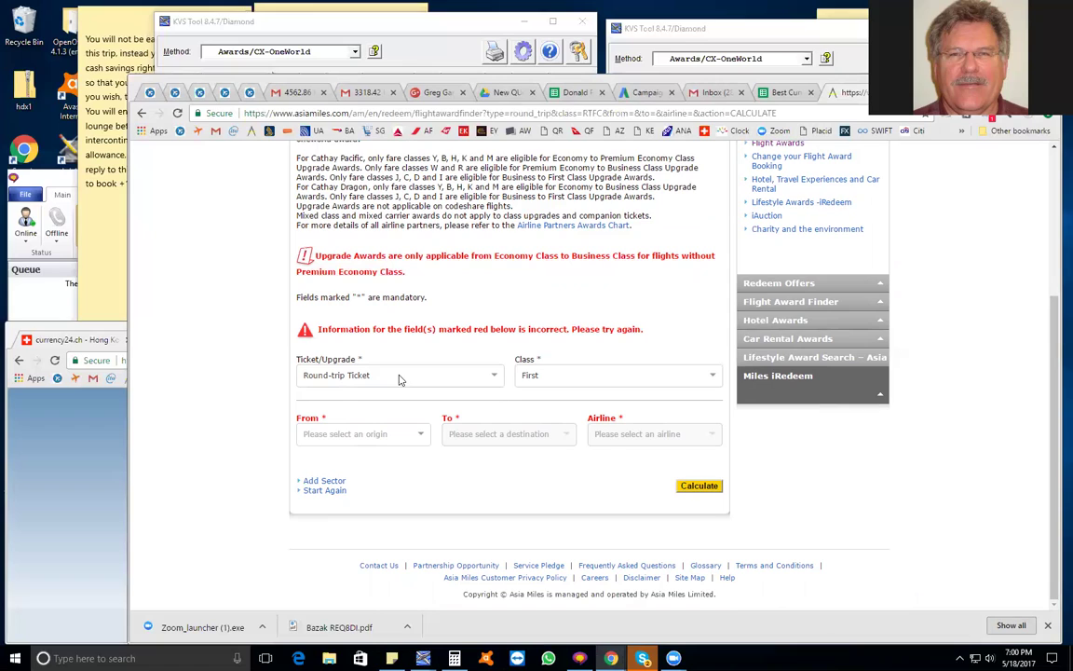
Fill in the first sector from Melbourne, Australia to Doha, Qatar (DOH) with Qatar Airways as the airline.
{"action": "left_click", "coordinate": [386, 435]}
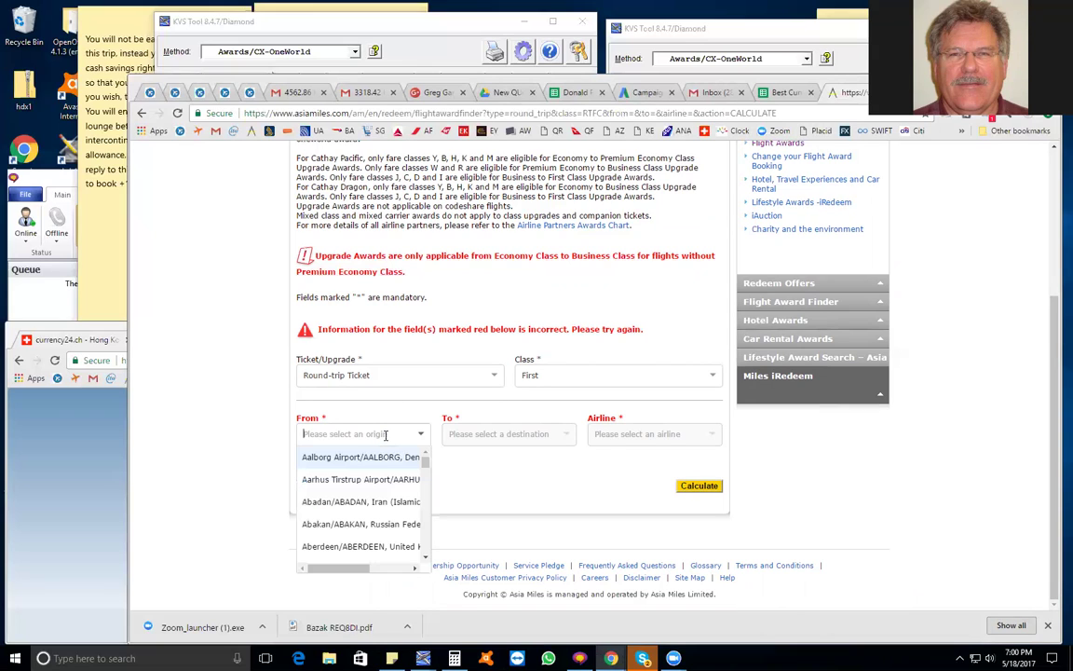
{"action": "type", "text": "M"}
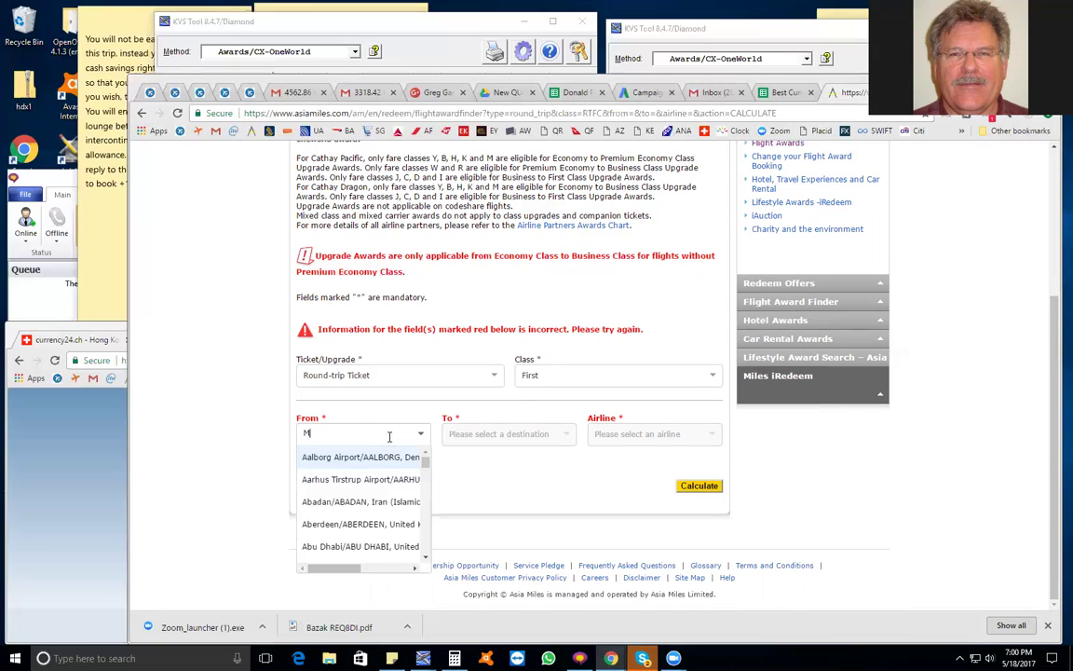
{"action": "type", "text": "ELB"}
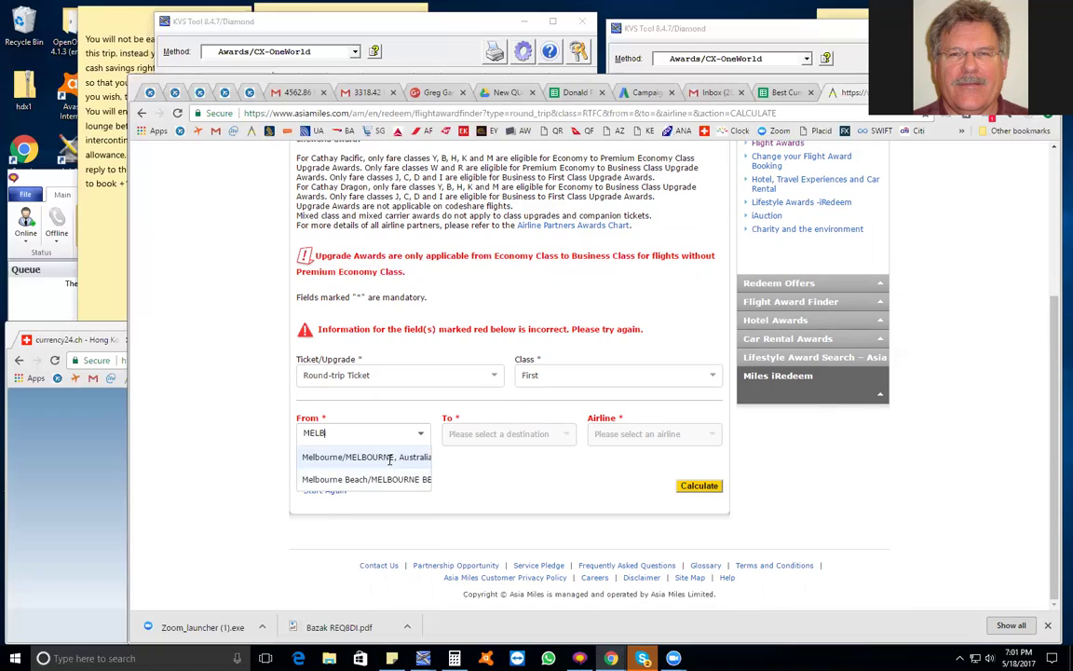
{"action": "left_click", "coordinate": [391, 458]}
{"action": "left_click", "coordinate": [512, 433]}
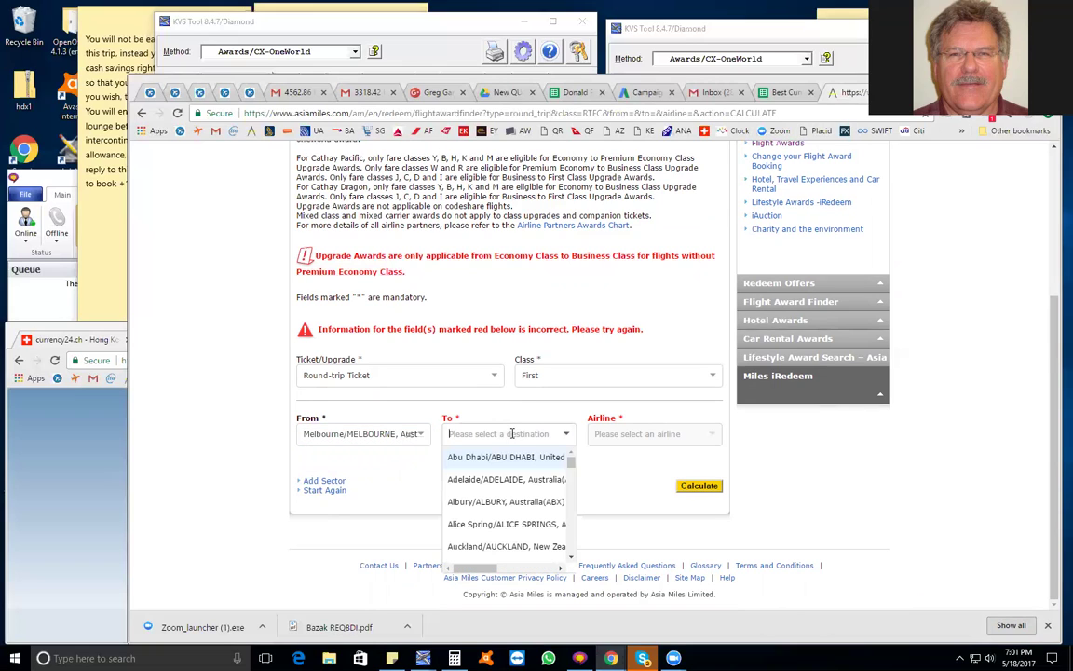
{"action": "type", "text": "DOHA"}
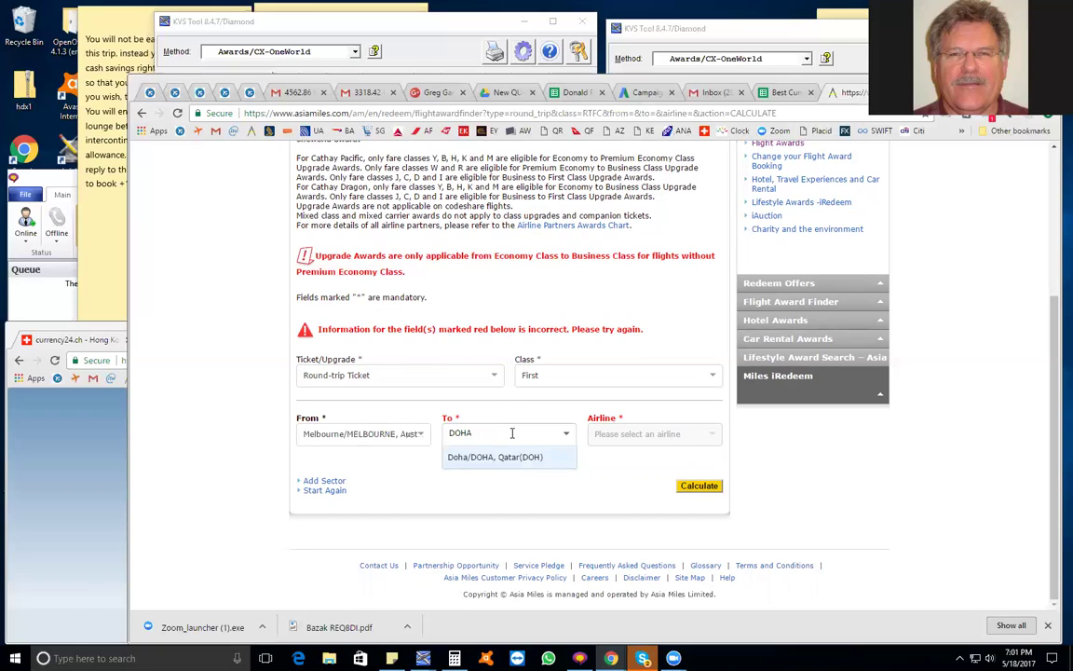
{"action": "left_click", "coordinate": [581, 456]}
{"action": "left_click", "coordinate": [648, 434]}
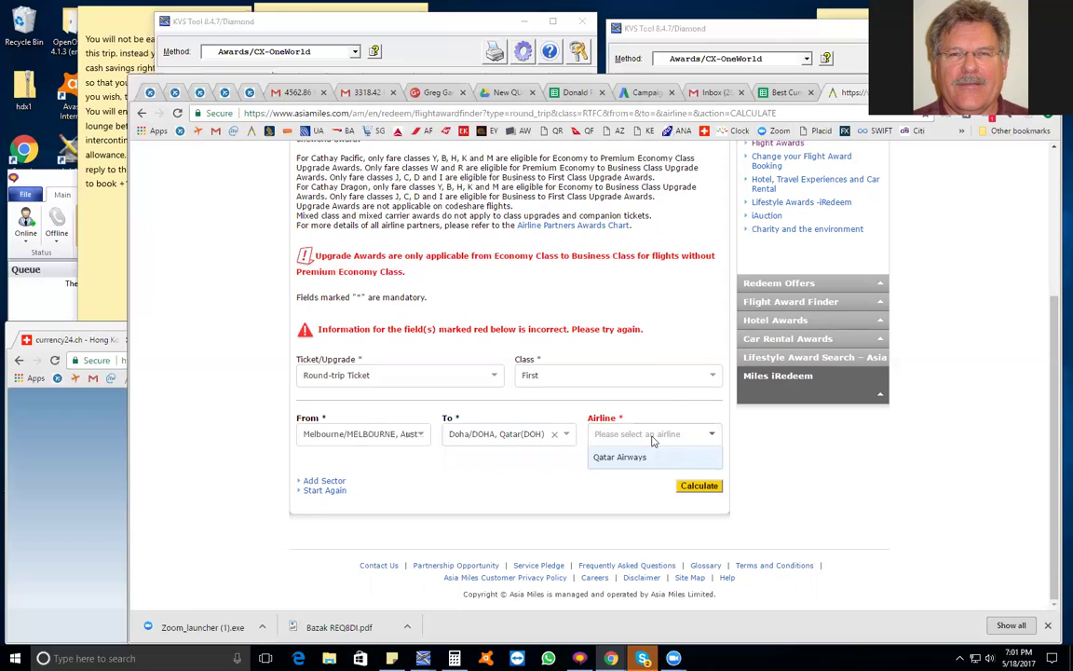
{"action": "left_click", "coordinate": [641, 463]}
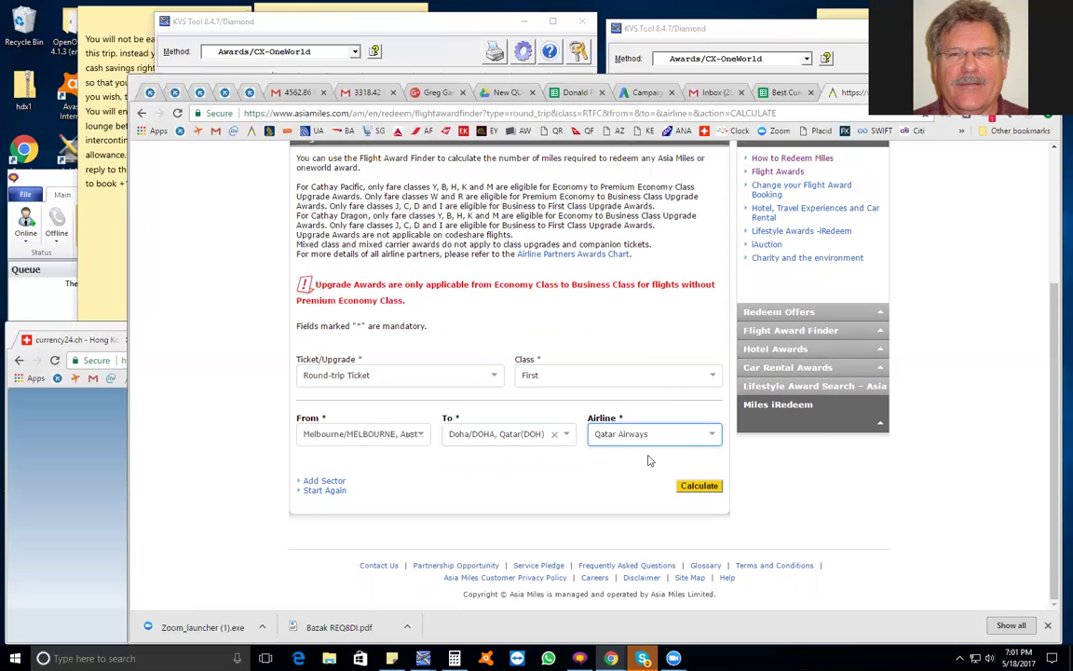
Add a second sector from Doha, Qatar (DOH) to Cairo, Egypt (CAI) with Qatar Airways as the airline.
{"action": "left_click", "coordinate": [321, 481]}
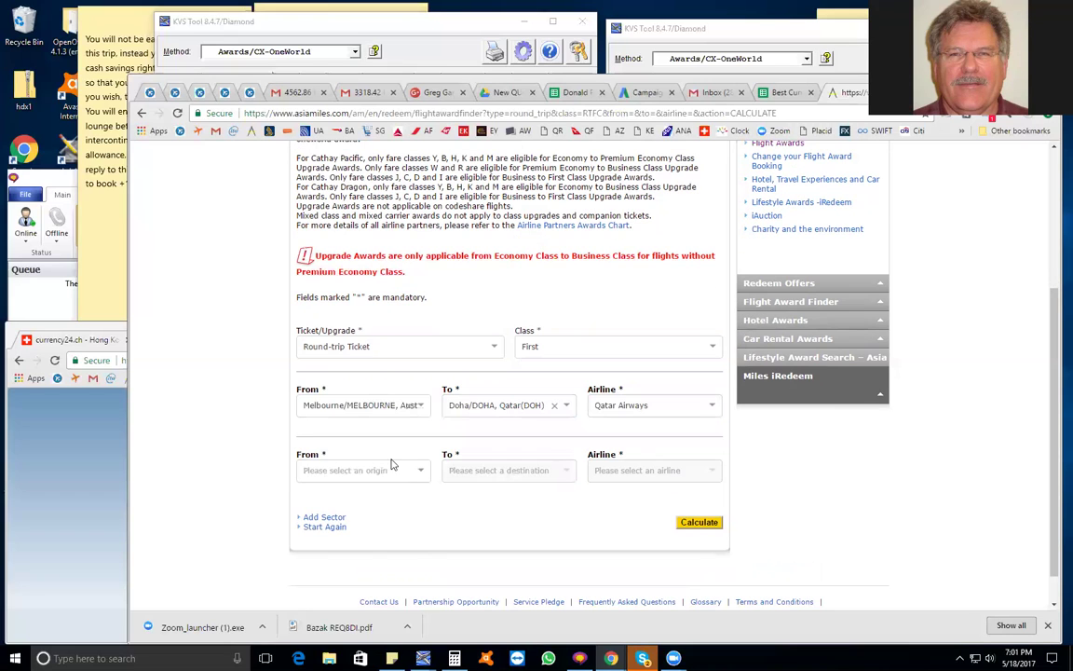
{"action": "left_click", "coordinate": [392, 466]}
{"action": "type", "text": "D"}
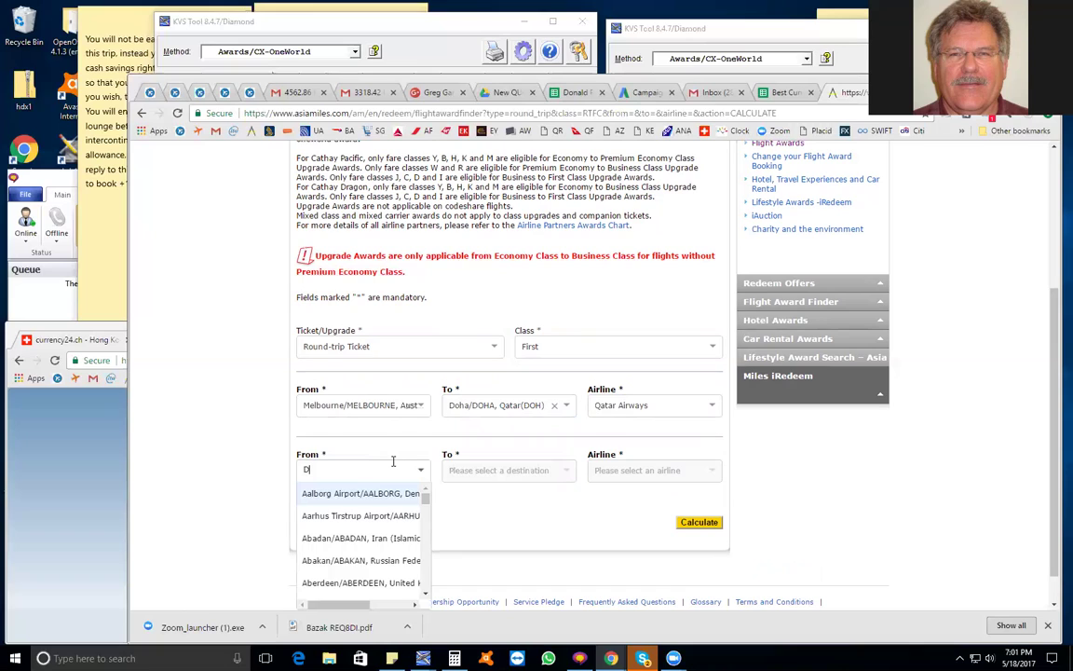
{"action": "type", "text": "OH"}
{"action": "left_click", "coordinate": [372, 495]}
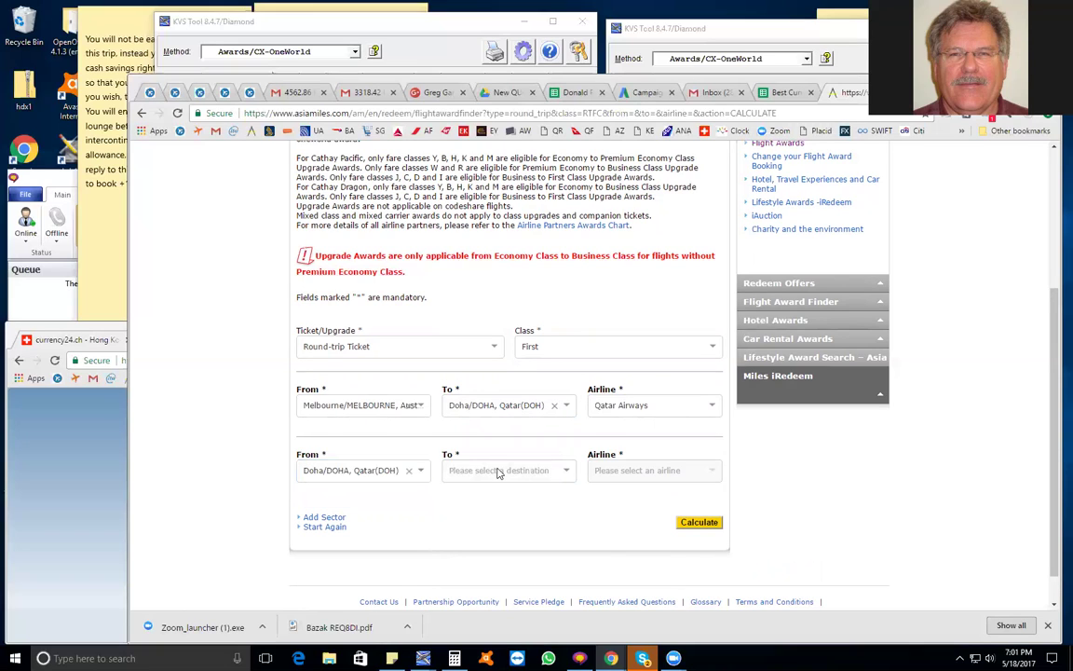
{"action": "left_click", "coordinate": [500, 470]}
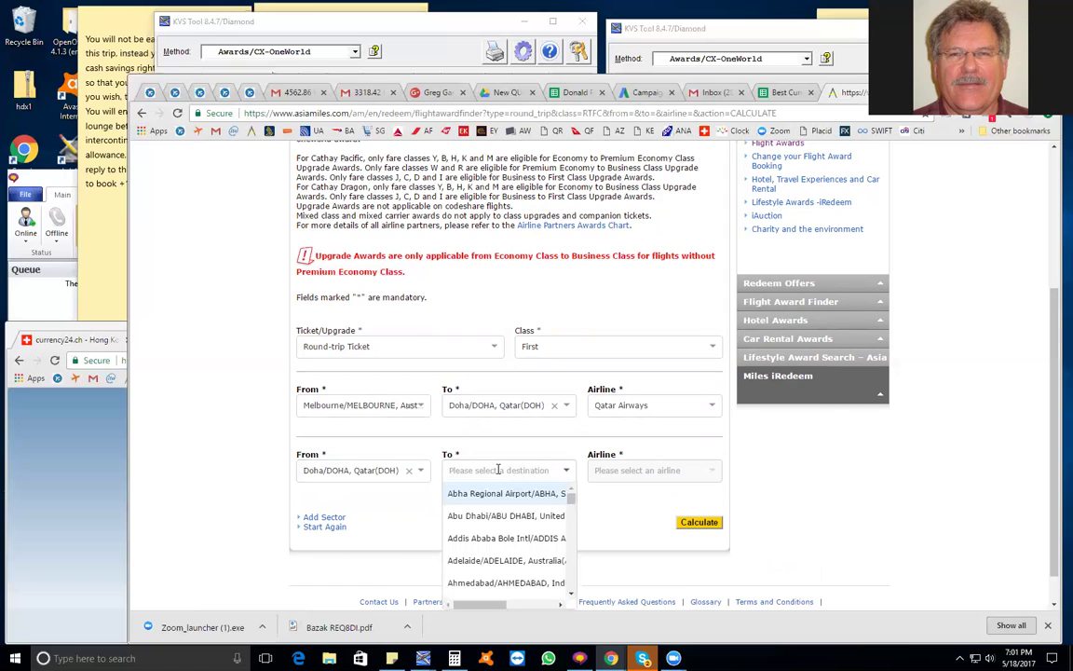
{"action": "type", "text": "CAI"}
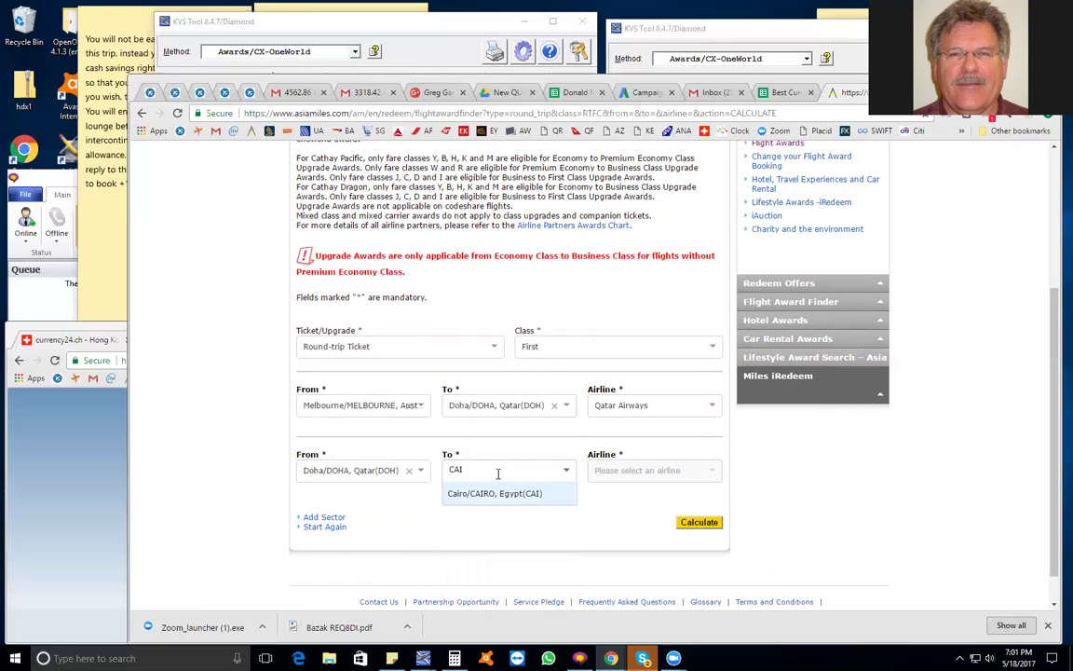
{"action": "left_click", "coordinate": [495, 494]}
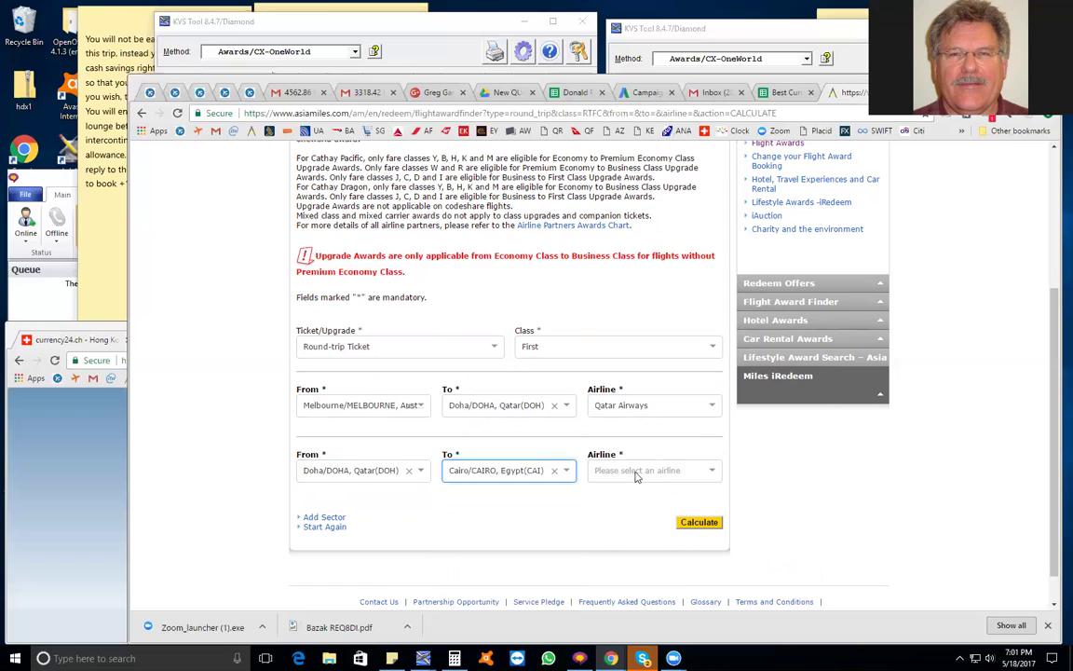
{"action": "left_click", "coordinate": [637, 473]}
{"action": "left_click", "coordinate": [629, 515]}
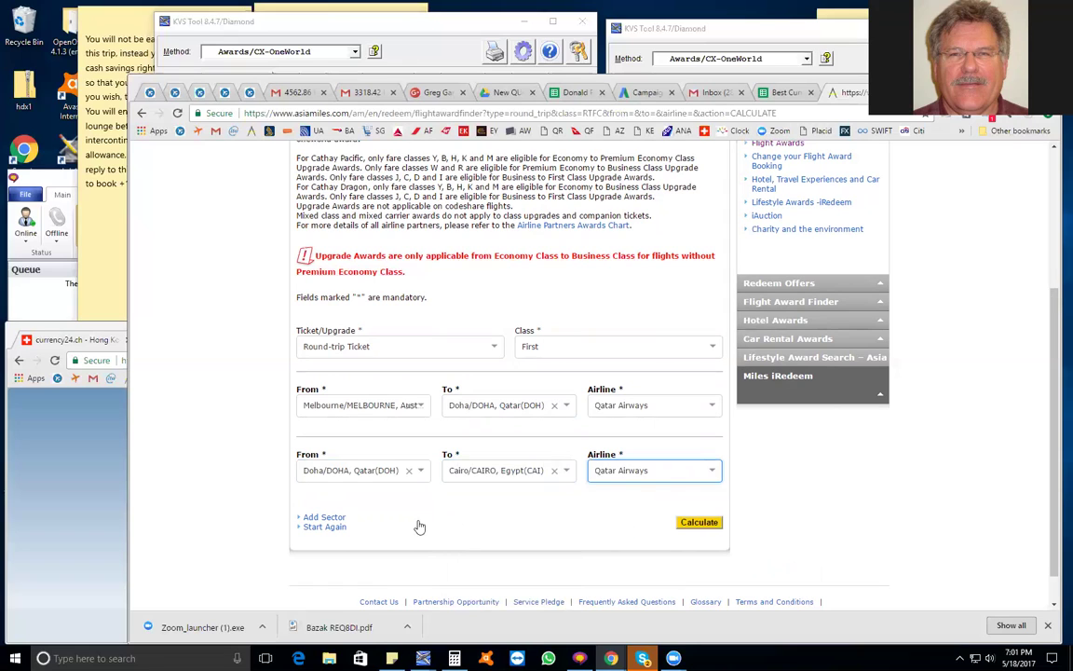
Add a third sector from Cairo, Egypt (CAI) to Doha, Qatar (DOH) with Qatar Airways as the airline.
{"action": "left_click", "coordinate": [313, 518]}
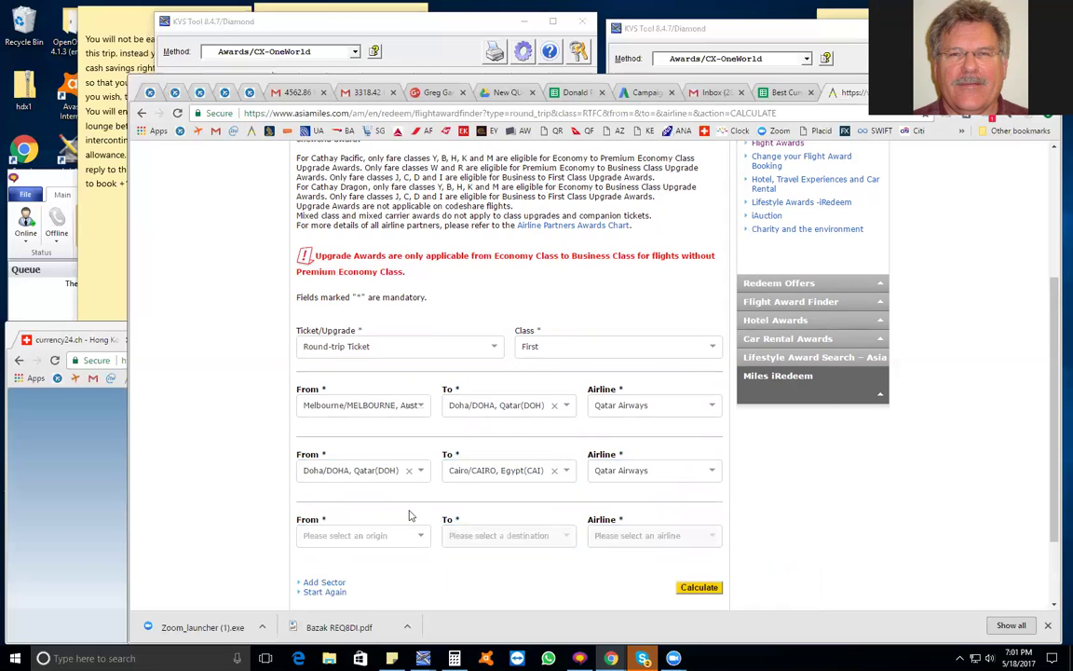
{"action": "scroll", "coordinate": [408, 516], "scroll_direction": "down", "scroll_amount": 1}
{"action": "left_click", "coordinate": [373, 434]}
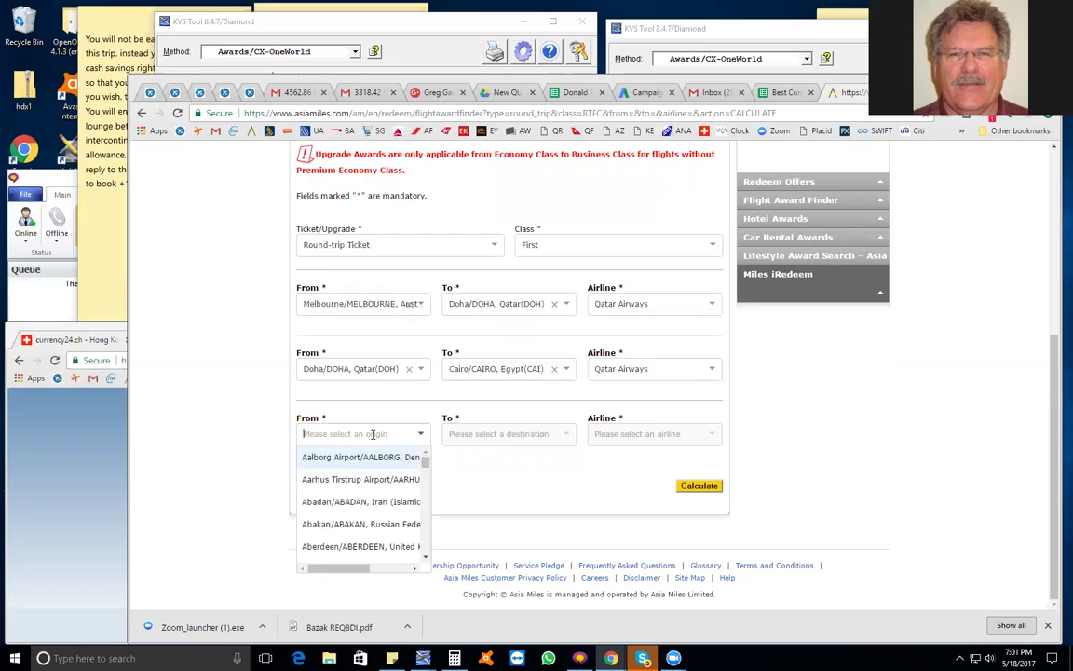
{"action": "type", "text": "c"}
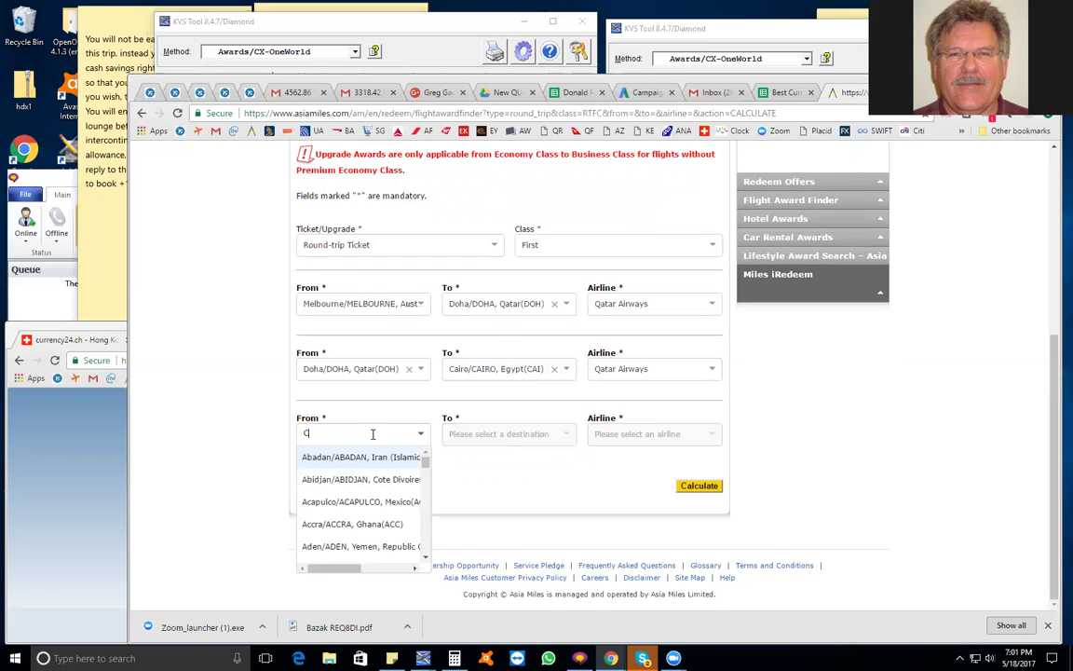
{"action": "type", "text": "AIF"}
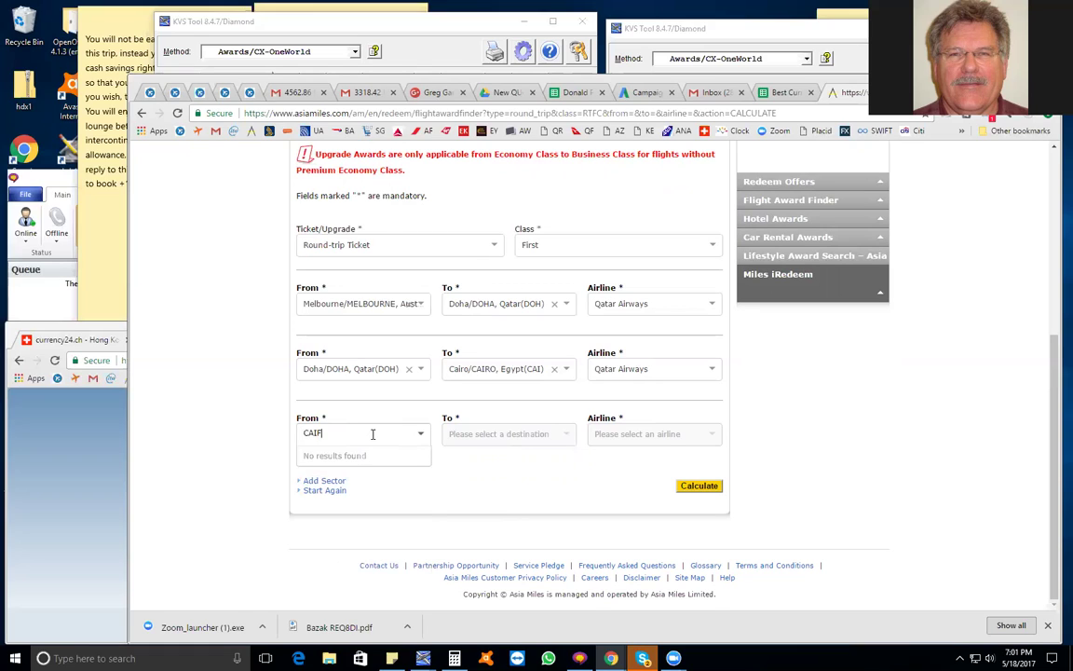
{"action": "key", "text": "BackSpace"}
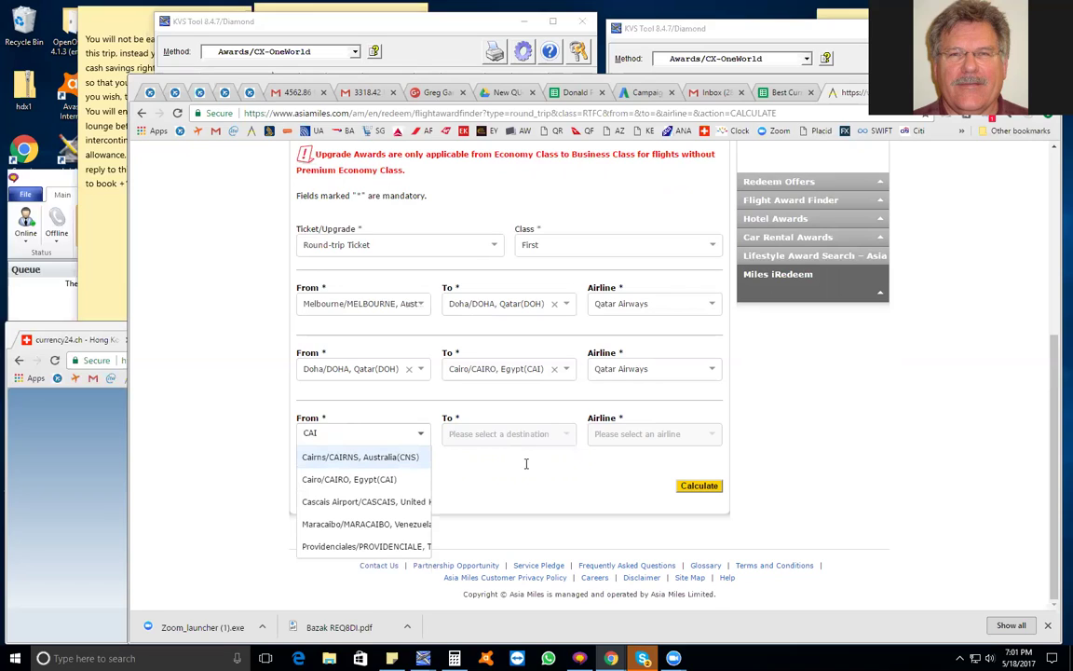
{"action": "key", "text": "Down"}
{"action": "key", "text": "Down"}
{"action": "key", "text": "Return"}
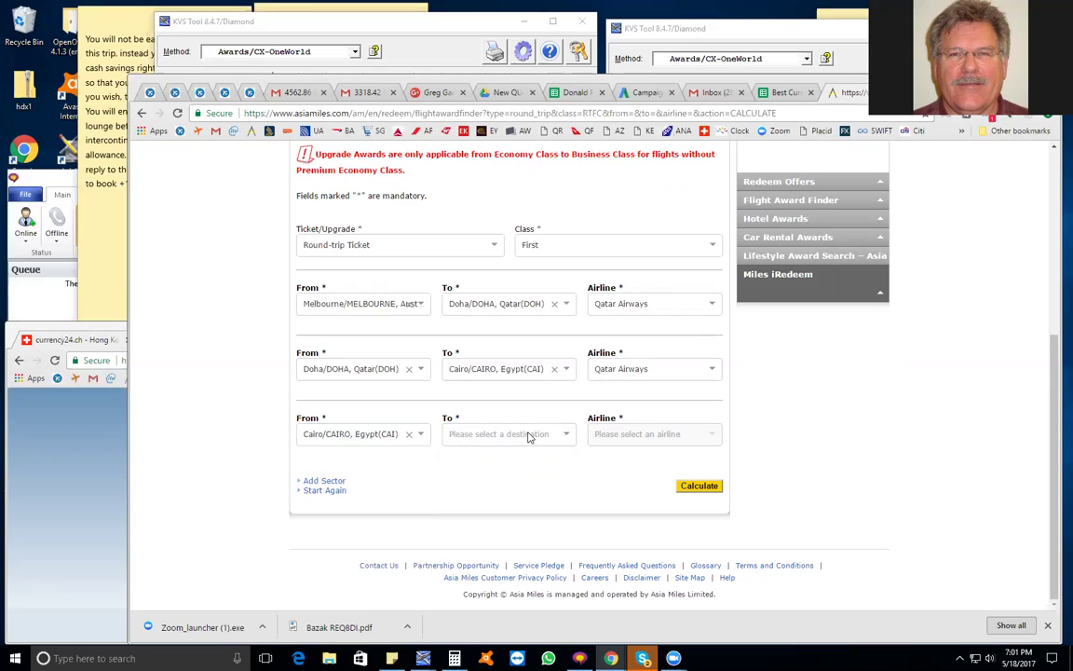
{"action": "left_click", "coordinate": [525, 434]}
{"action": "type", "text": "DOHA"}
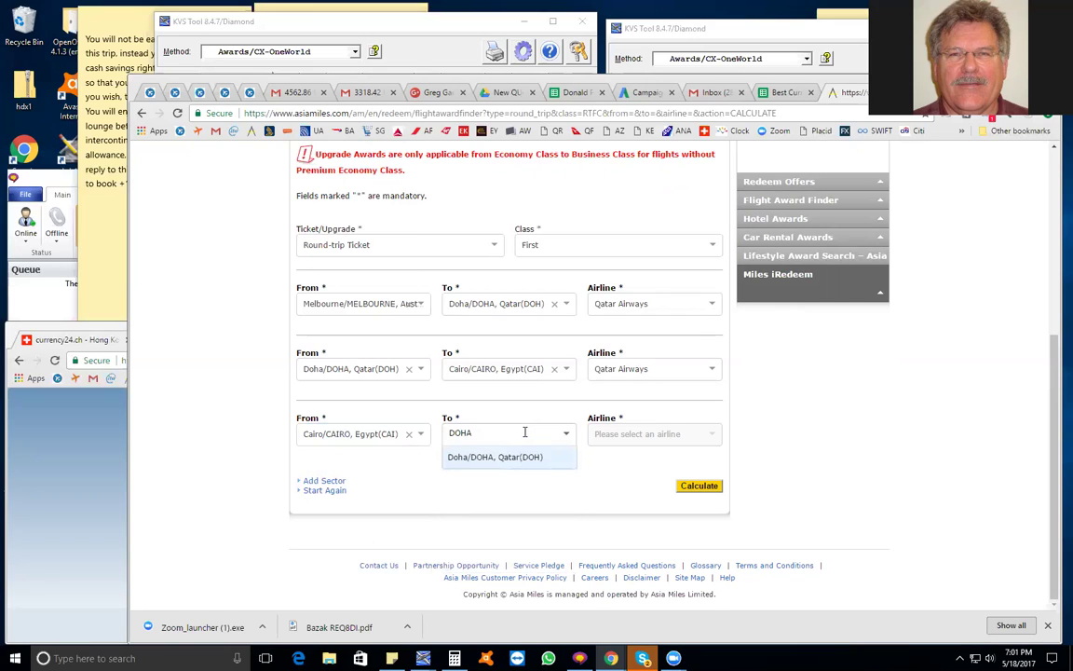
{"action": "left_click", "coordinate": [517, 460]}
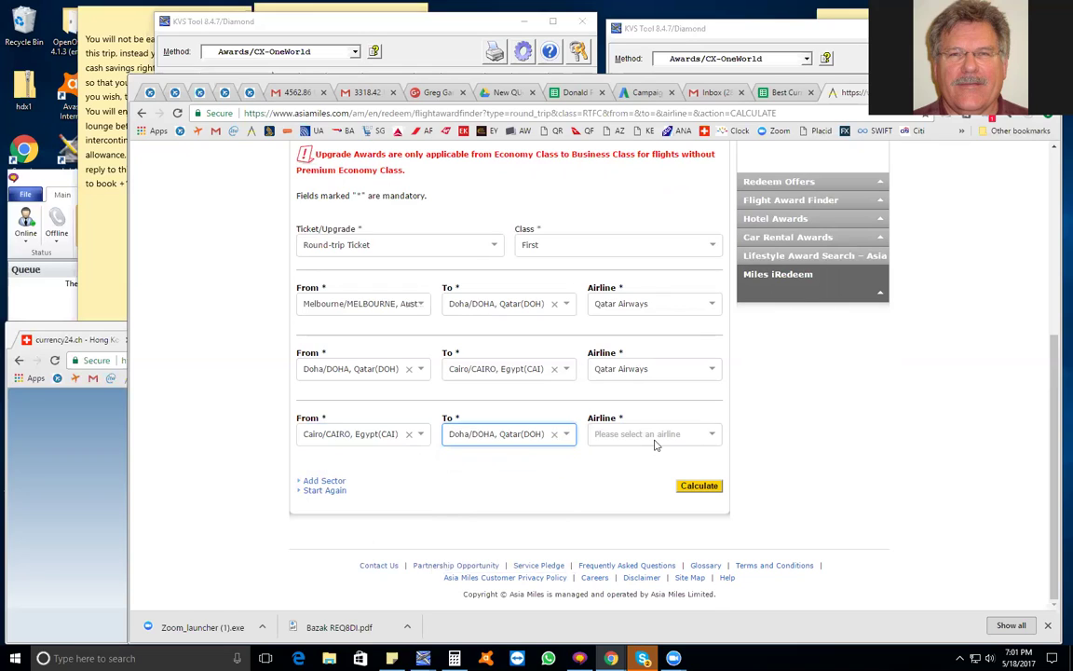
{"action": "left_click", "coordinate": [657, 439]}
{"action": "left_click", "coordinate": [699, 479]}
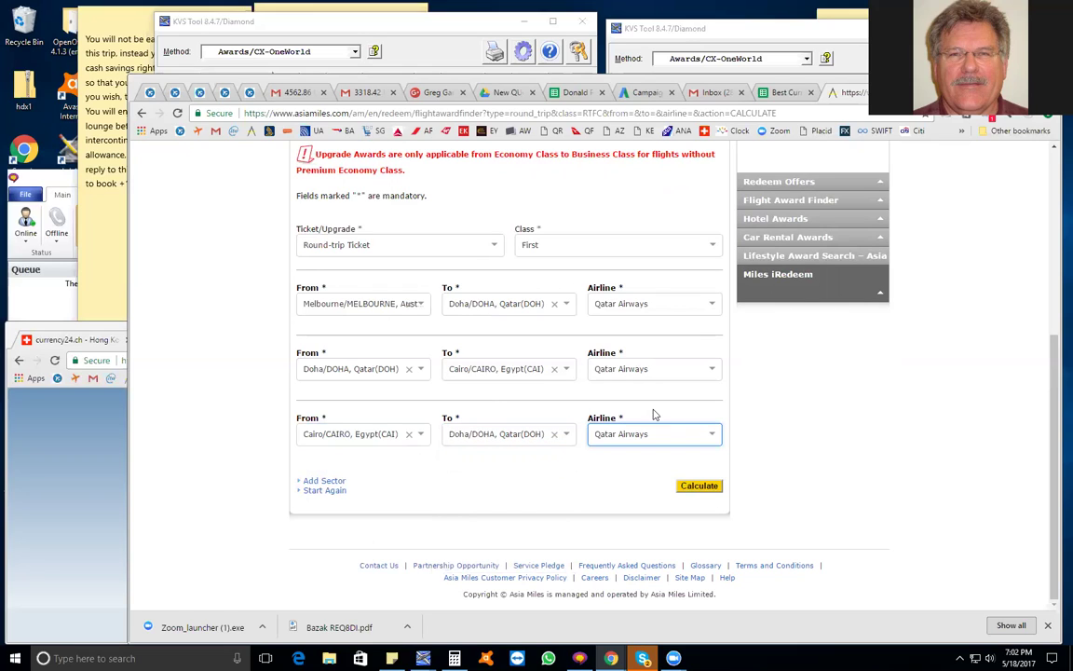
Add a fourth sector from Doha, Qatar (DOH) to Melbourne, Australia with Qatar Airways as the airline.
{"action": "left_click", "coordinate": [326, 480]}
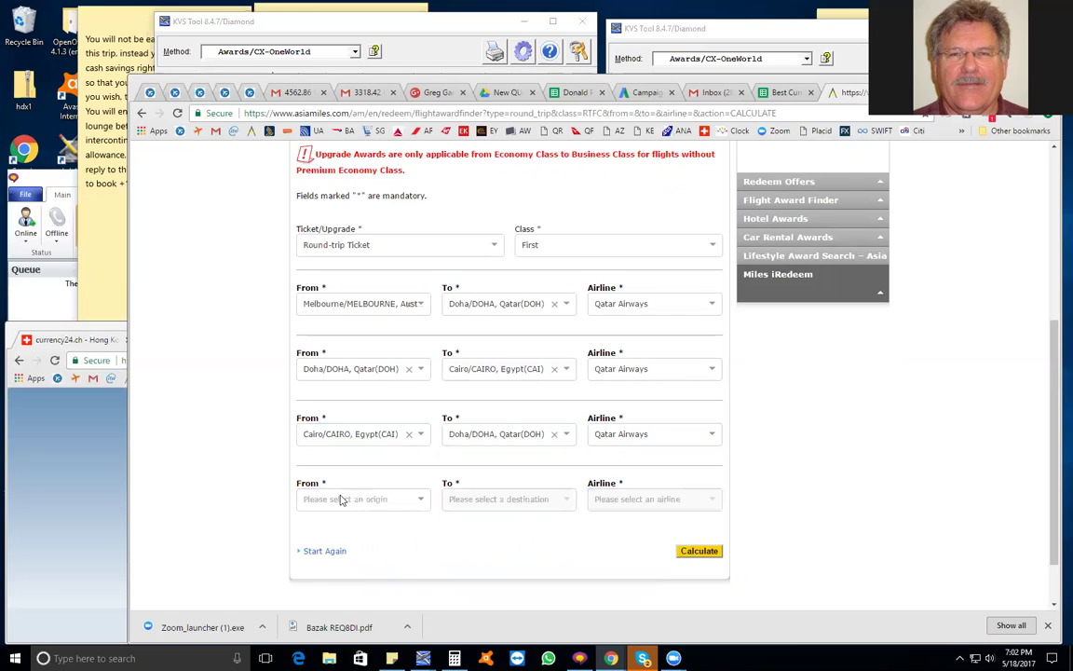
{"action": "left_click", "coordinate": [343, 498]}
{"action": "type", "text": "D"}
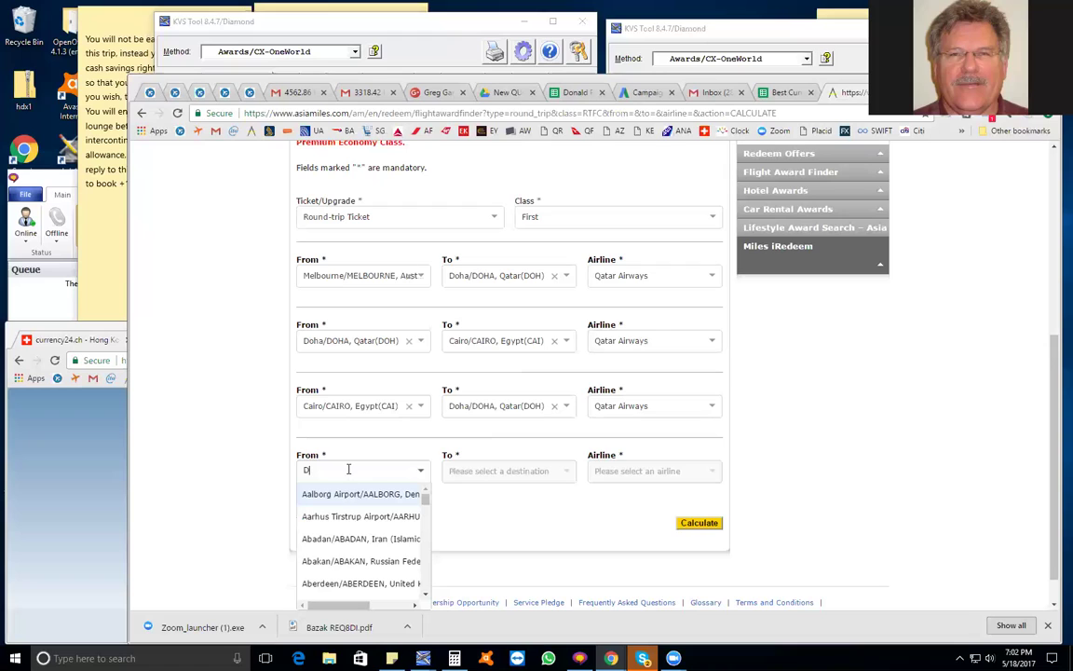
{"action": "type", "text": "OHA"}
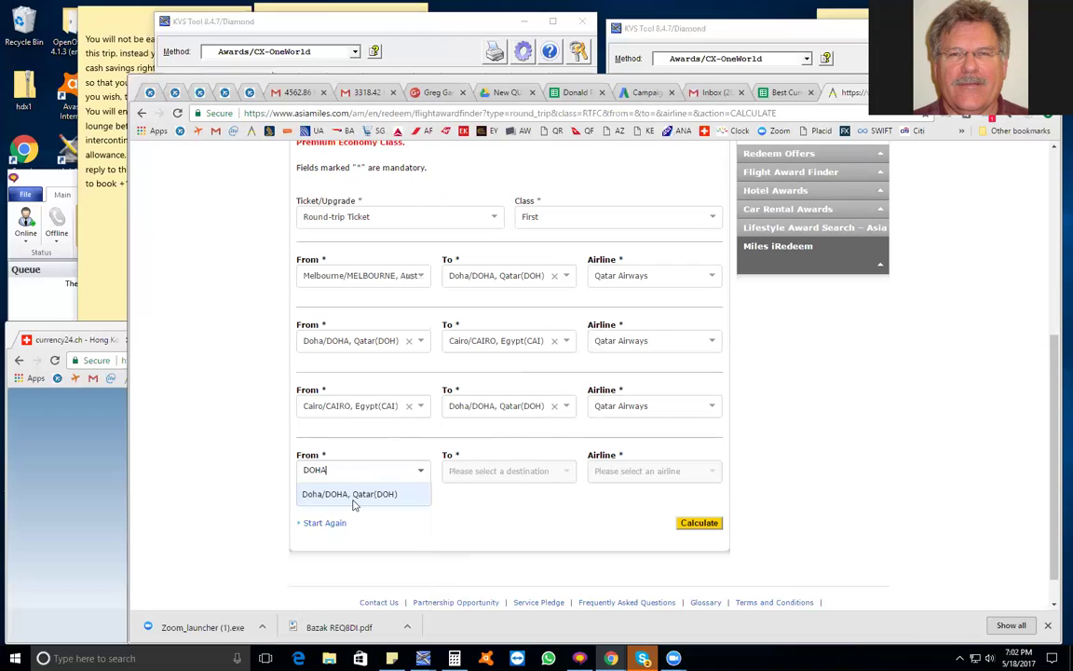
{"action": "key", "text": "Return"}
{"action": "left_click", "coordinate": [525, 471]}
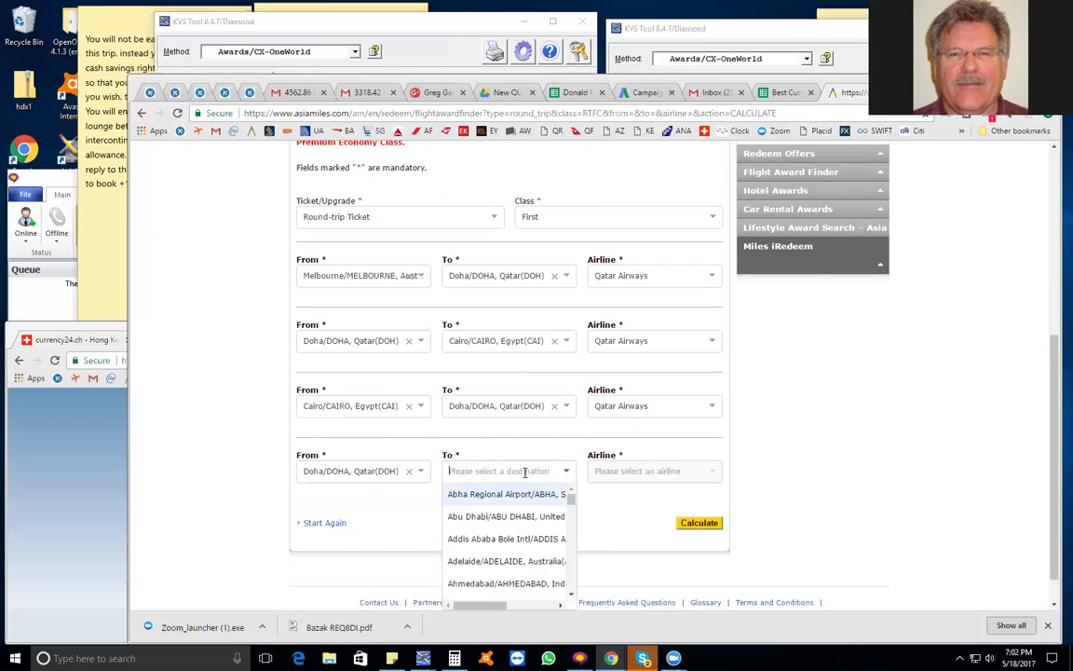
{"action": "type", "text": "MELB"}
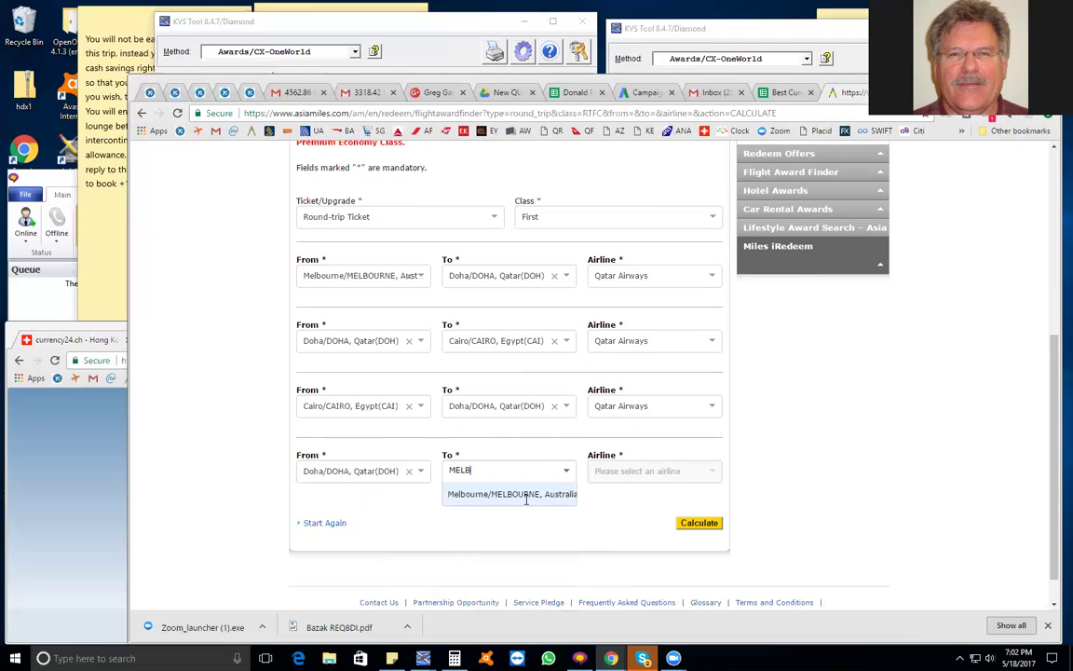
{"action": "left_click", "coordinate": [529, 499]}
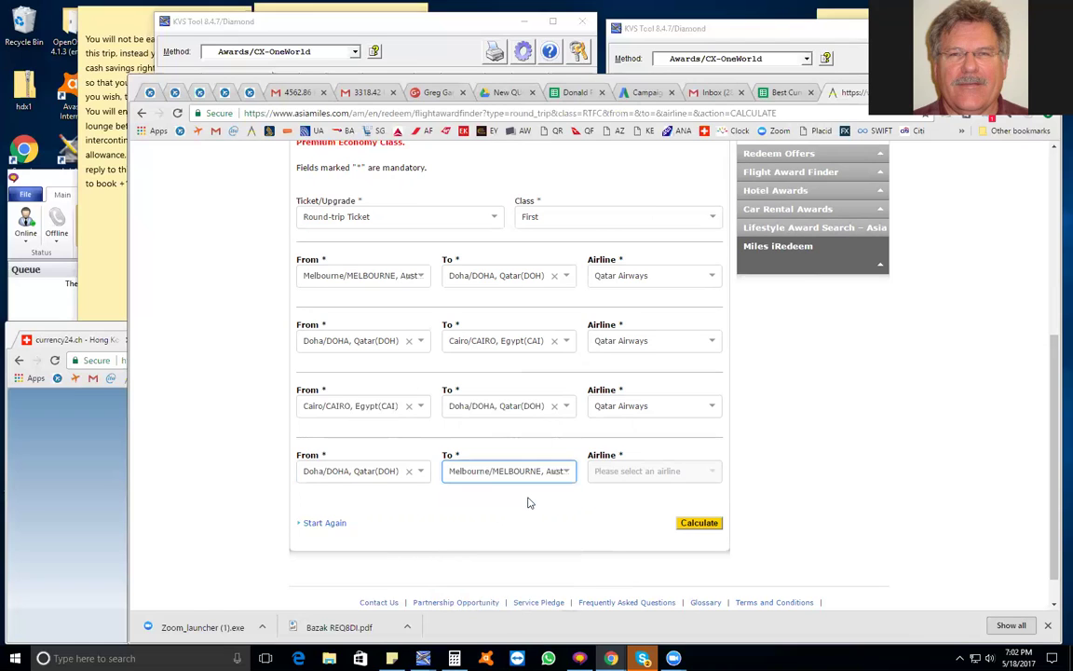
{"action": "left_click", "coordinate": [641, 475]}
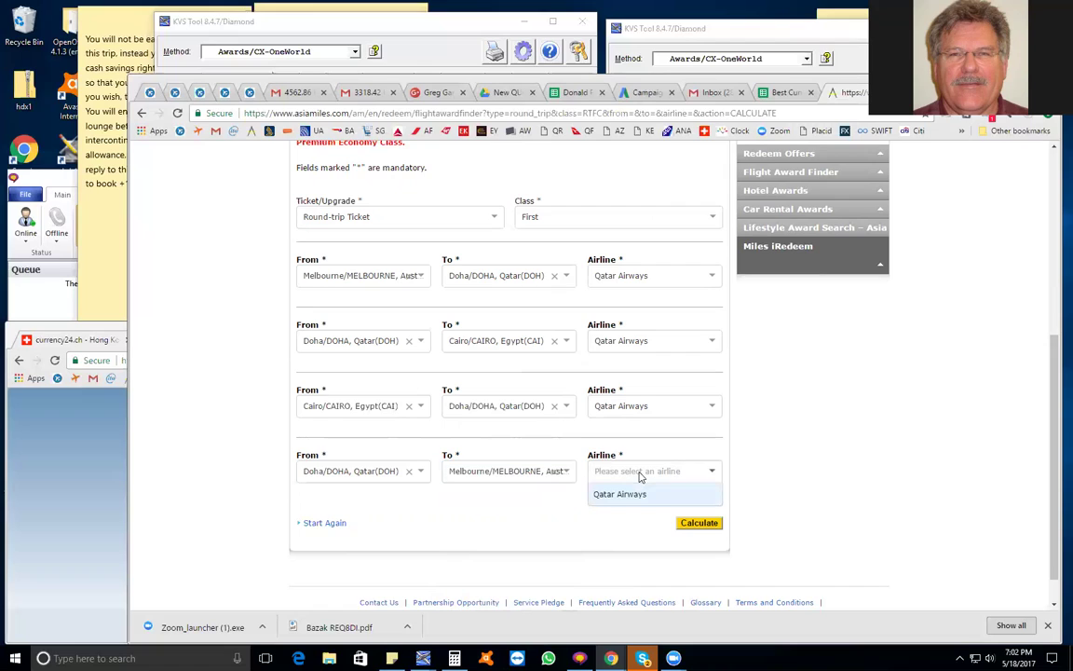
{"action": "left_click", "coordinate": [630, 493]}
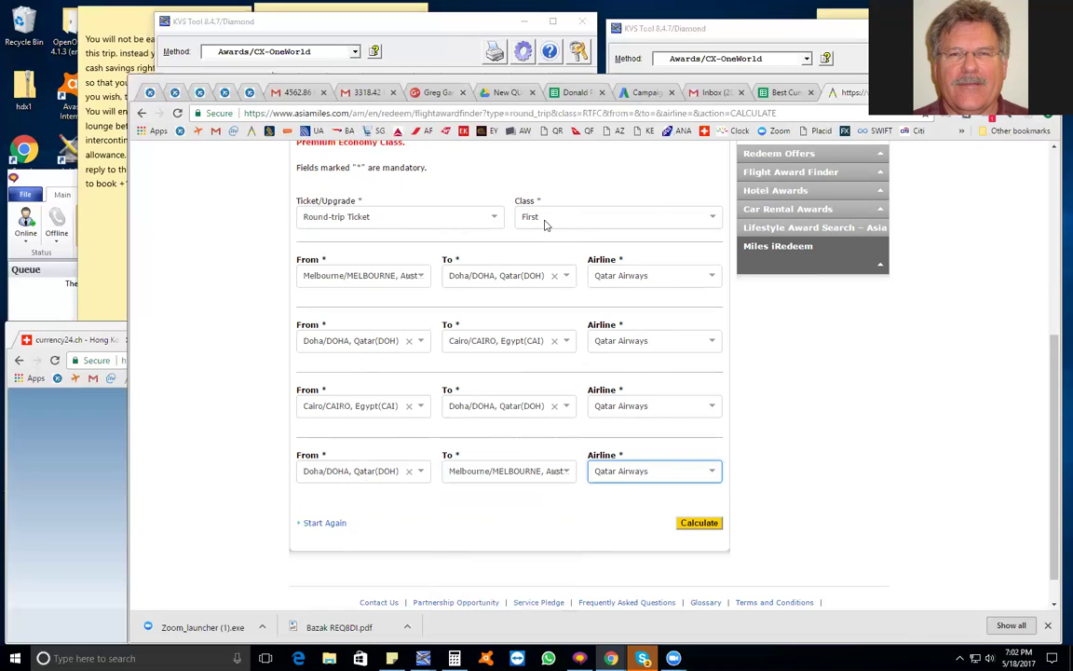
Check the outbound and return flights in both KVS Tool windows against the entered sectors, and return to the Asia Miles form.
{"action": "left_click", "coordinate": [404, 49]}
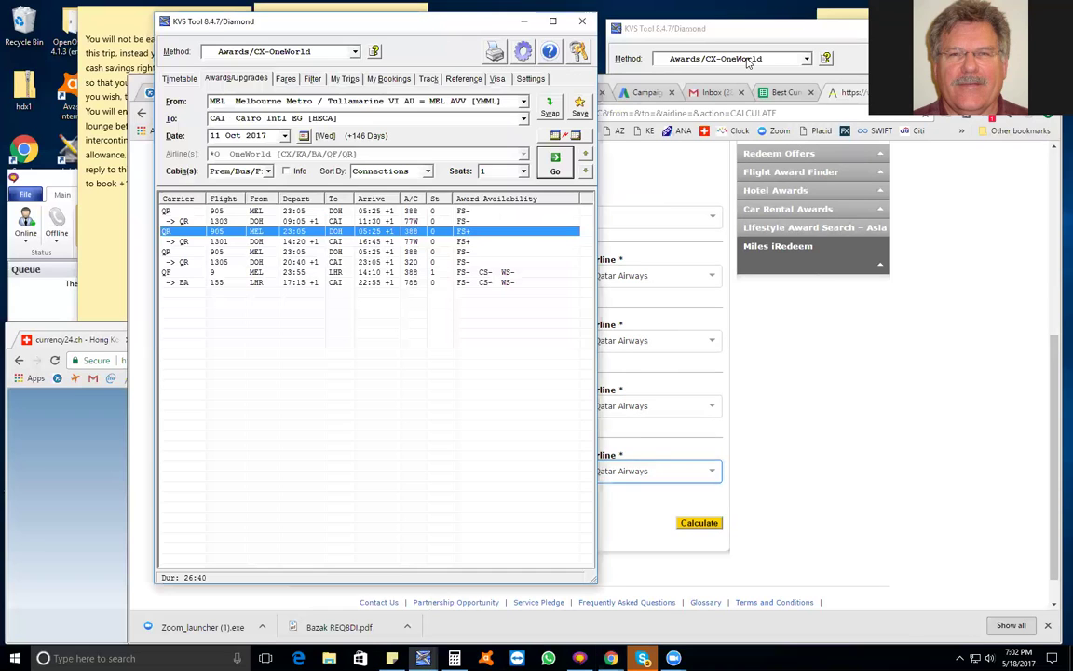
{"action": "left_click", "coordinate": [747, 62]}
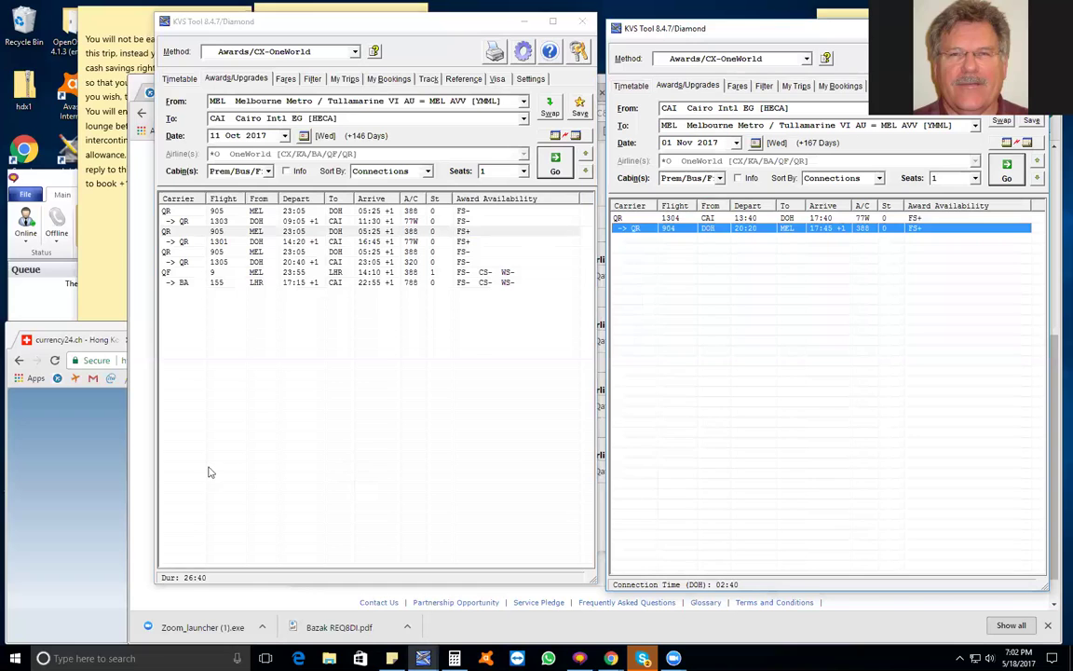
{"action": "left_click", "coordinate": [147, 476]}
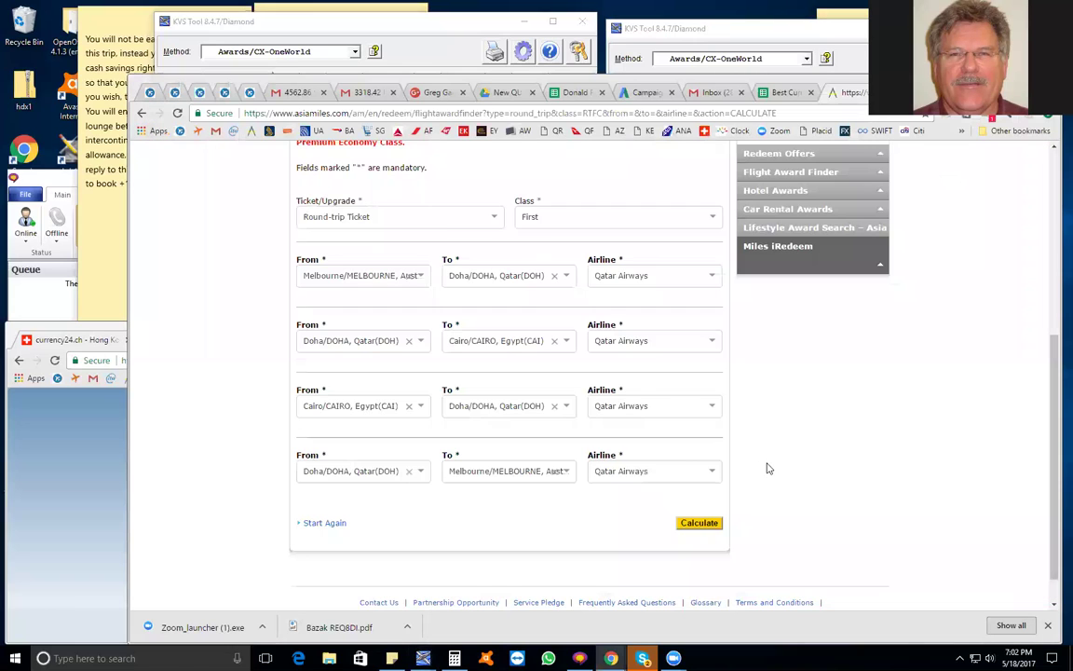
Calculate the Asia Miles required for the four-sector round trip and highlight the resulting figure.
{"action": "left_click", "coordinate": [694, 523]}
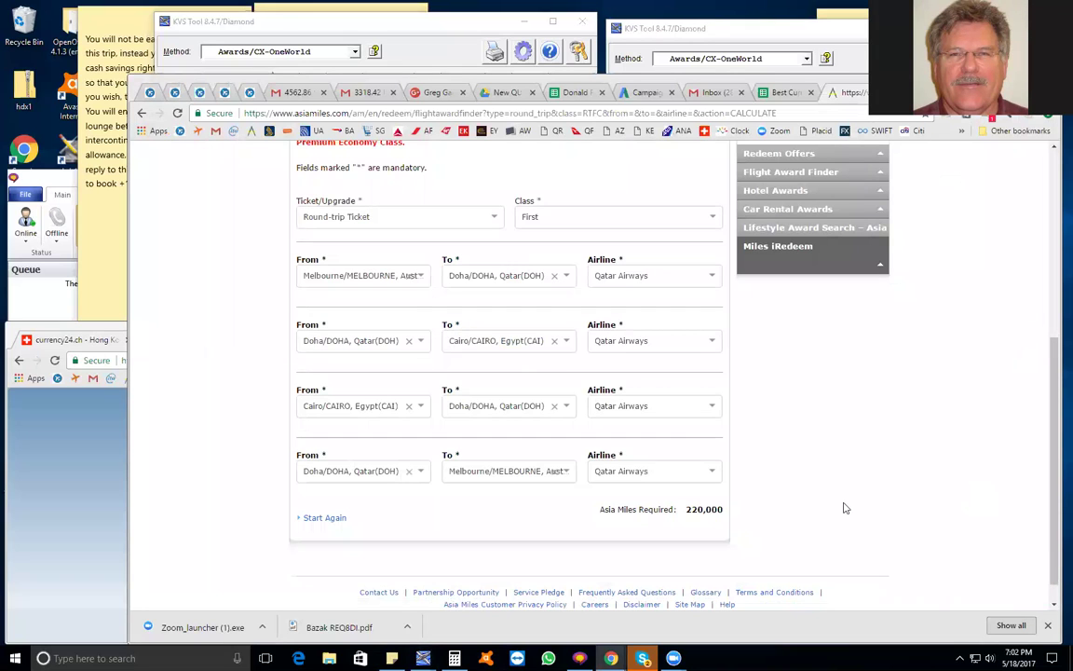
{"action": "left_click_drag", "start_coordinate": [680, 508], "coordinate": [891, 507]}
{"action": "left_click", "coordinate": [791, 524]}
{"action": "left_click_drag", "start_coordinate": [687, 510], "coordinate": [904, 498]}
Switch to the Award Calculator and set the Cathay Pacific award's required miles to 220000, after trying 190000 for comparison.
{"action": "key", "text": "ctrl+5"}
{"action": "left_click", "coordinate": [561, 291]}
{"action": "type", "text": "220000"}
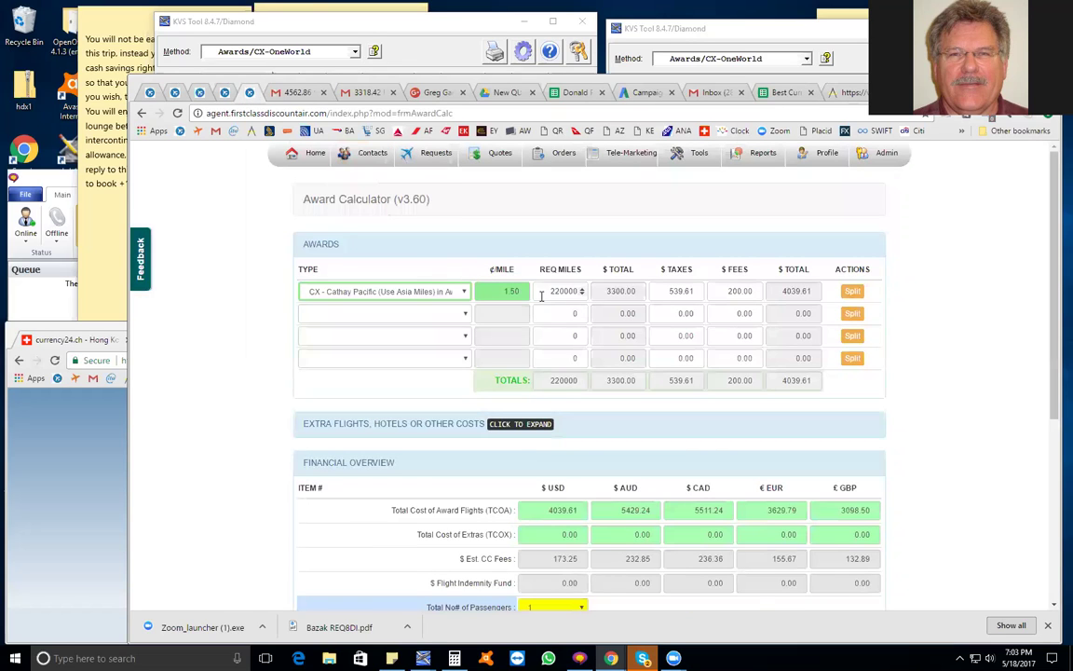
{"action": "type", "text": "190000"}
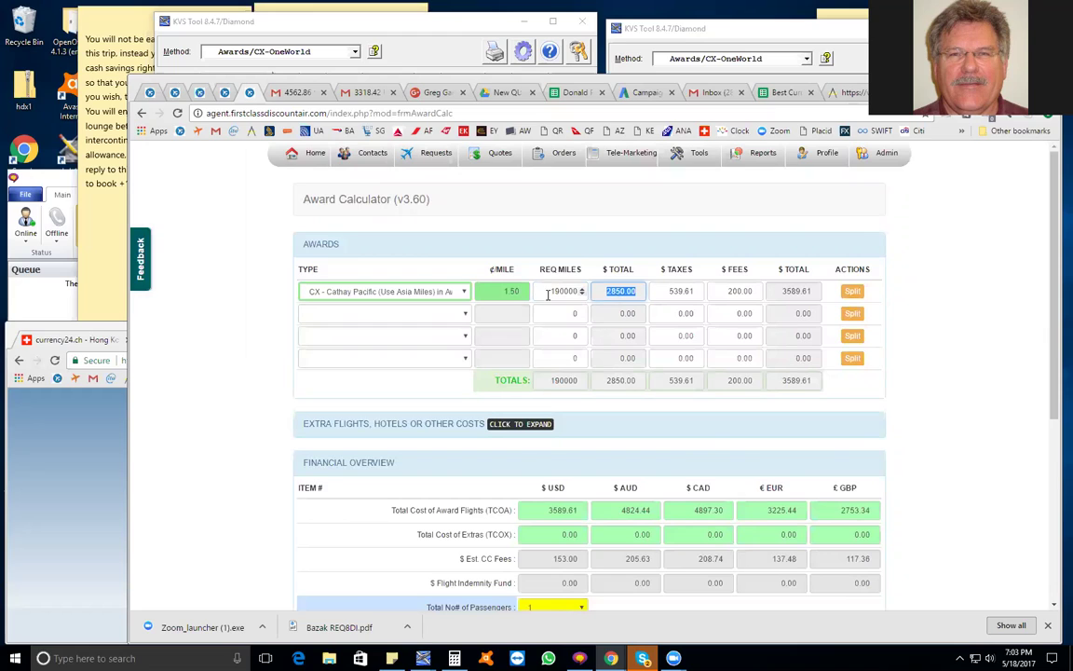
{"action": "key", "text": "ctrl+a"}
{"action": "type", "text": "220000"}
{"action": "left_click", "coordinate": [963, 354]}
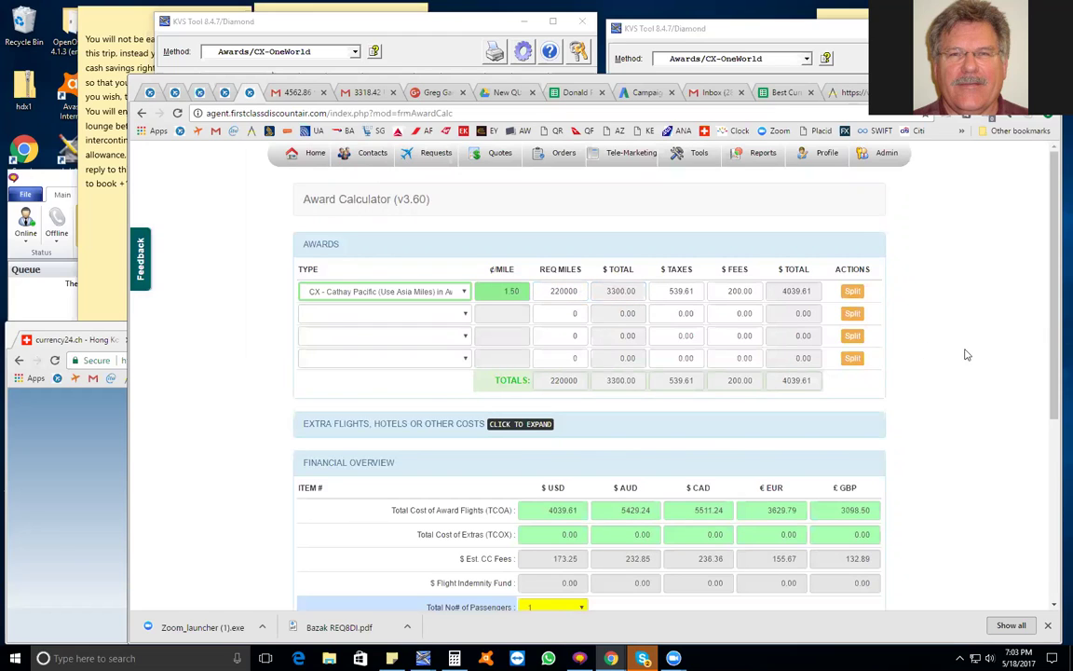
Examine the taxes and fees amounts in the Award Calculator's Cathay Pacific row.
{"action": "double_click", "coordinate": [683, 291]}
{"action": "left_click", "coordinate": [668, 295]}
{"action": "double_click", "coordinate": [668, 294]}
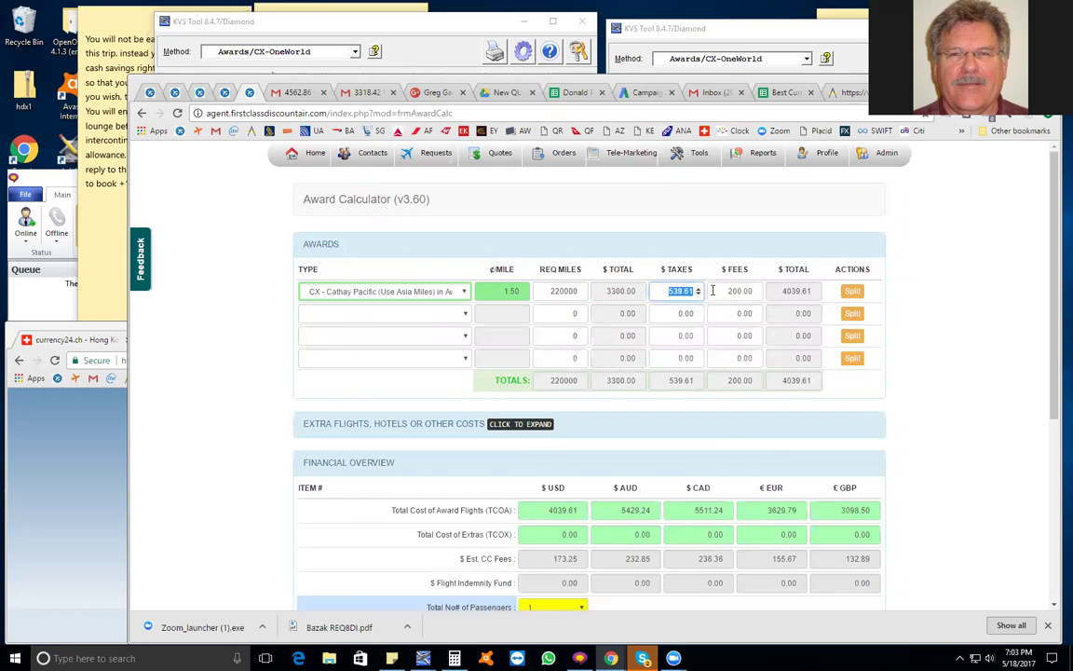
{"action": "left_click", "coordinate": [69, 450]}
{"action": "double_click", "coordinate": [647, 521]}
{"action": "left_click", "coordinate": [1004, 295]}
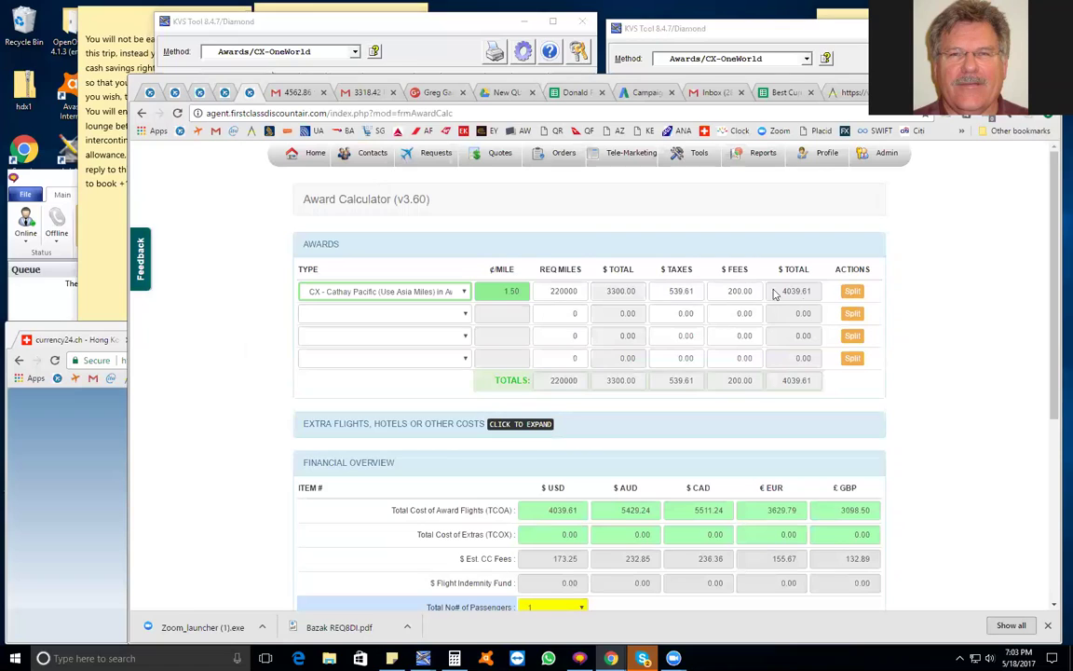
{"action": "double_click", "coordinate": [727, 291]}
{"action": "left_click", "coordinate": [886, 153]}
{"action": "left_click", "coordinate": [740, 290]}
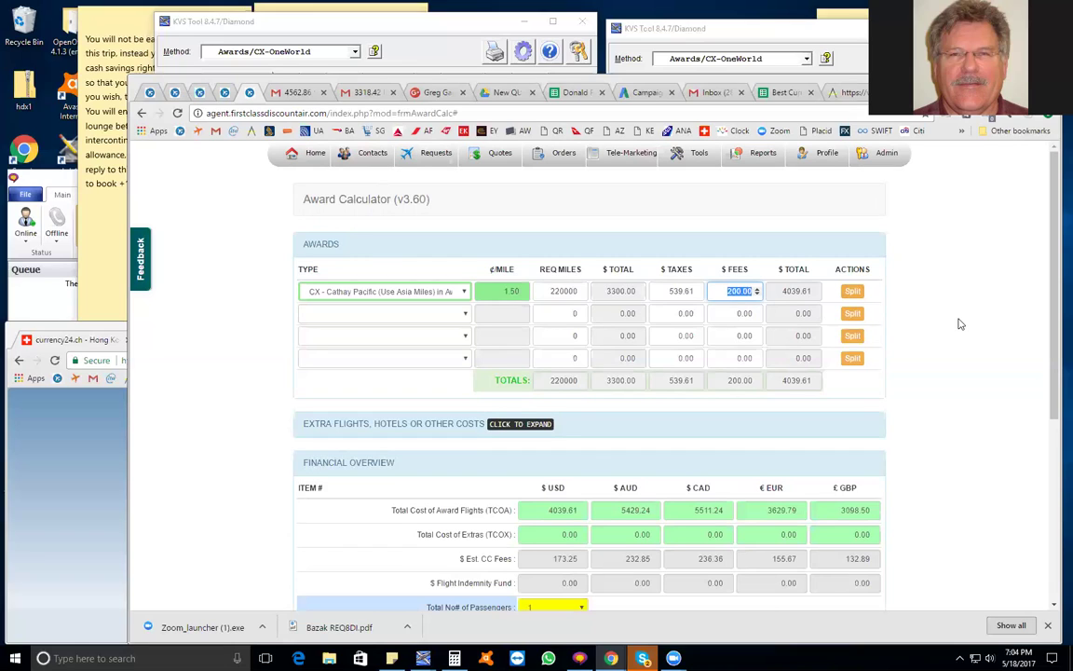
{"action": "left_click", "coordinate": [961, 324]}
Look over the Award Calculator's financial overview and switch to the quotation e-mail to check the quoted price per person.
{"action": "scroll", "coordinate": [941, 333], "scroll_direction": "down", "scroll_amount": 1}
{"action": "scroll", "coordinate": [858, 294], "scroll_direction": "up", "scroll_amount": 1}
{"action": "left_click", "coordinate": [283, 91]}
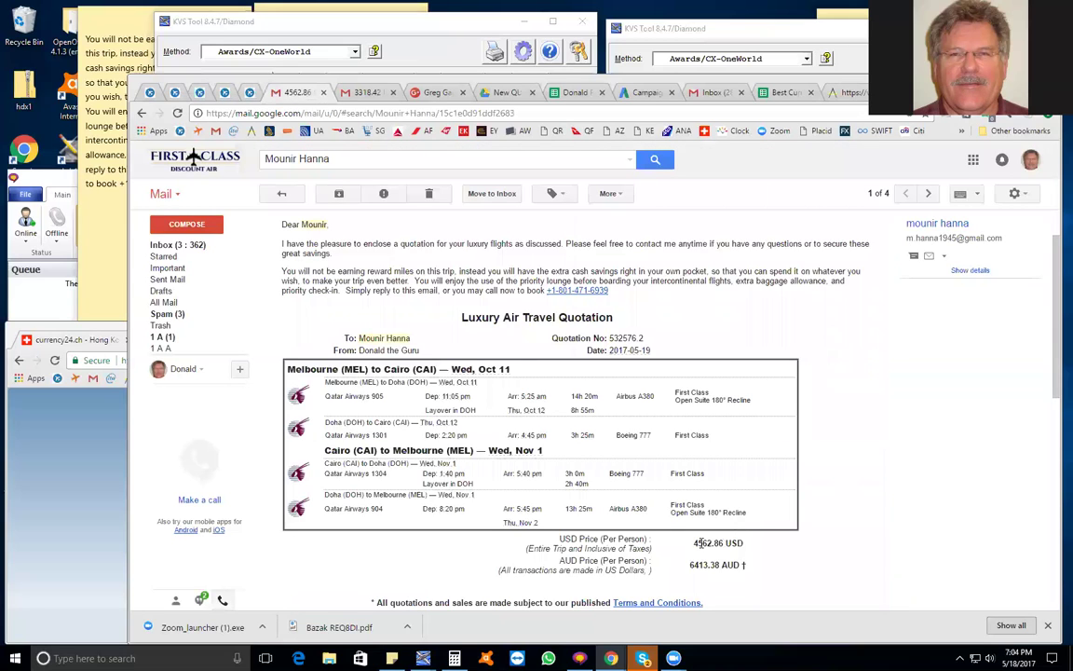
Highlight the quoted USD price per person in the e-mail and go back to the Award Calculator's cost figures.
{"action": "left_click_drag", "start_coordinate": [691, 544], "coordinate": [837, 547]}
{"action": "left_click", "coordinate": [898, 529]}
{"action": "left_click", "coordinate": [257, 95]}
{"action": "scroll", "coordinate": [843, 421], "scroll_direction": "down", "scroll_amount": 2}
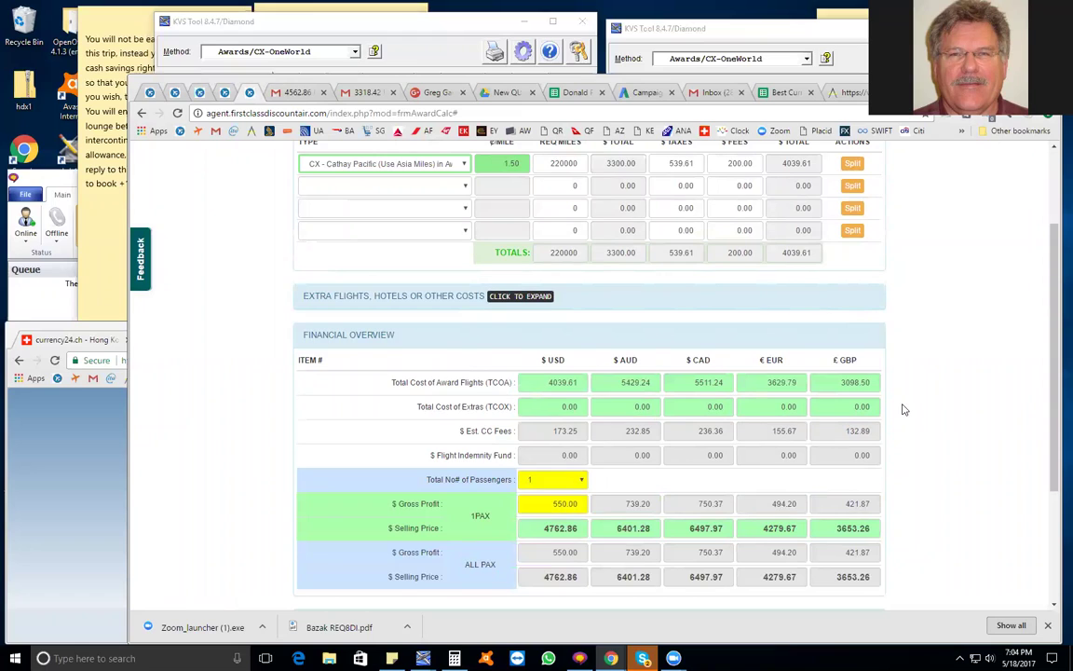
{"action": "scroll", "coordinate": [904, 410], "scroll_direction": "up", "scroll_amount": 1}
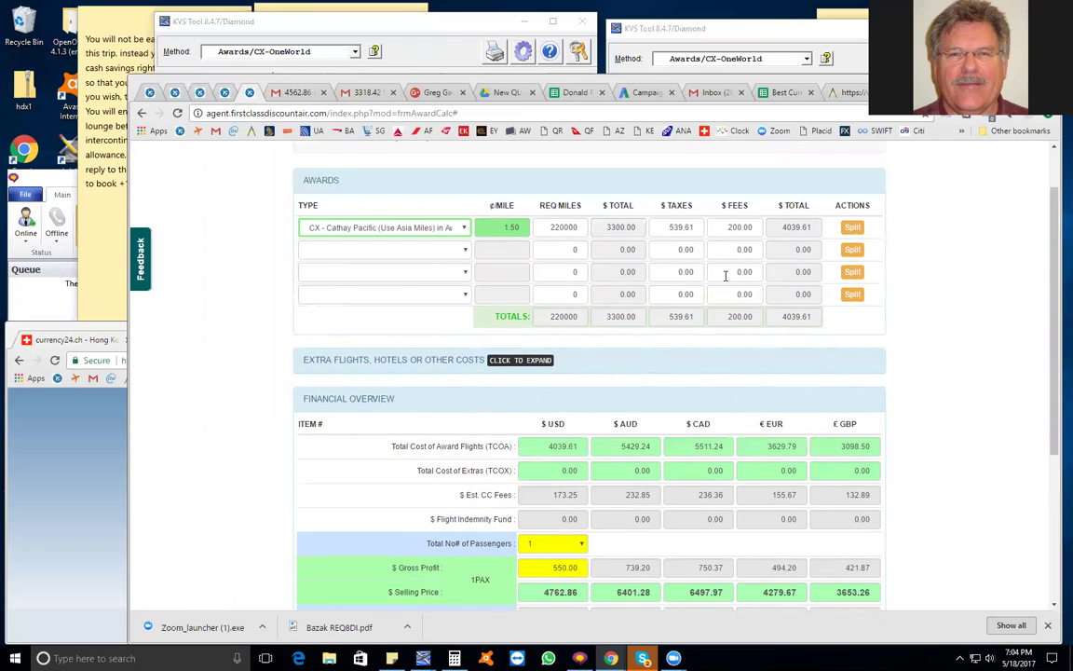
Check the fees, taxes and required miles entries in the Award Calculator's Cathay Pacific row, ending at the financial overview.
{"action": "double_click", "coordinate": [738, 228]}
{"action": "key", "text": "shift+Tab"}
{"action": "key", "text": "shift+Tab"}
{"action": "key", "text": "shift+Tab"}
{"action": "left_click", "coordinate": [571, 226]}
{"action": "key", "text": "Tab"}
{"action": "key", "text": "Tab"}
{"action": "key", "text": "Tab"}
{"action": "scroll", "coordinate": [919, 357], "scroll_direction": "down", "scroll_amount": 1}
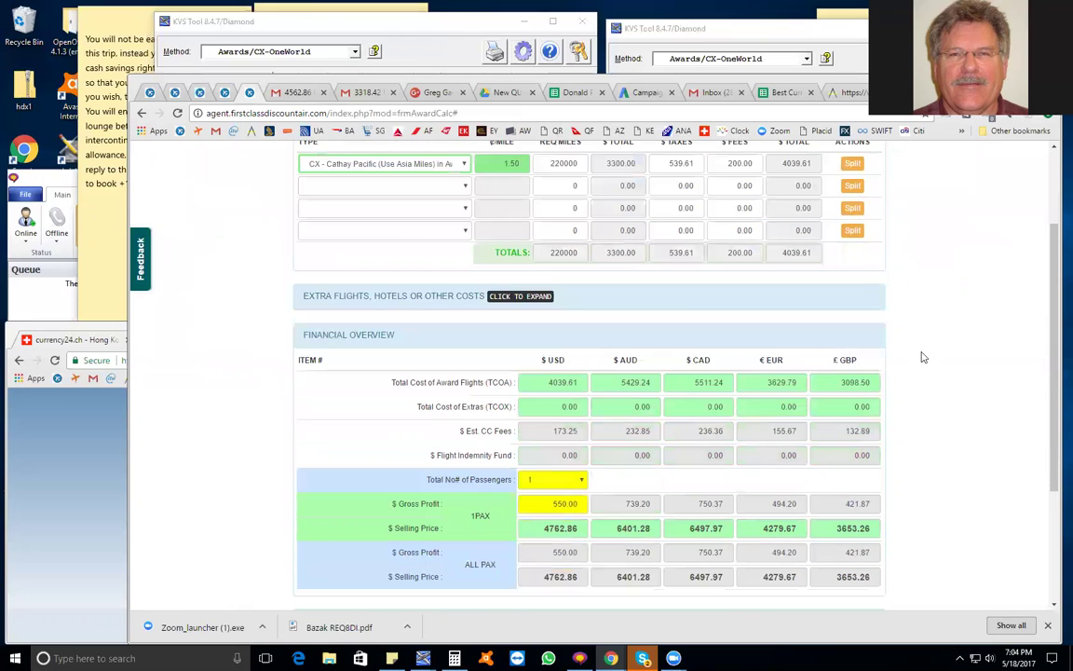
{"action": "scroll", "coordinate": [881, 462], "scroll_direction": "down", "scroll_amount": 2}
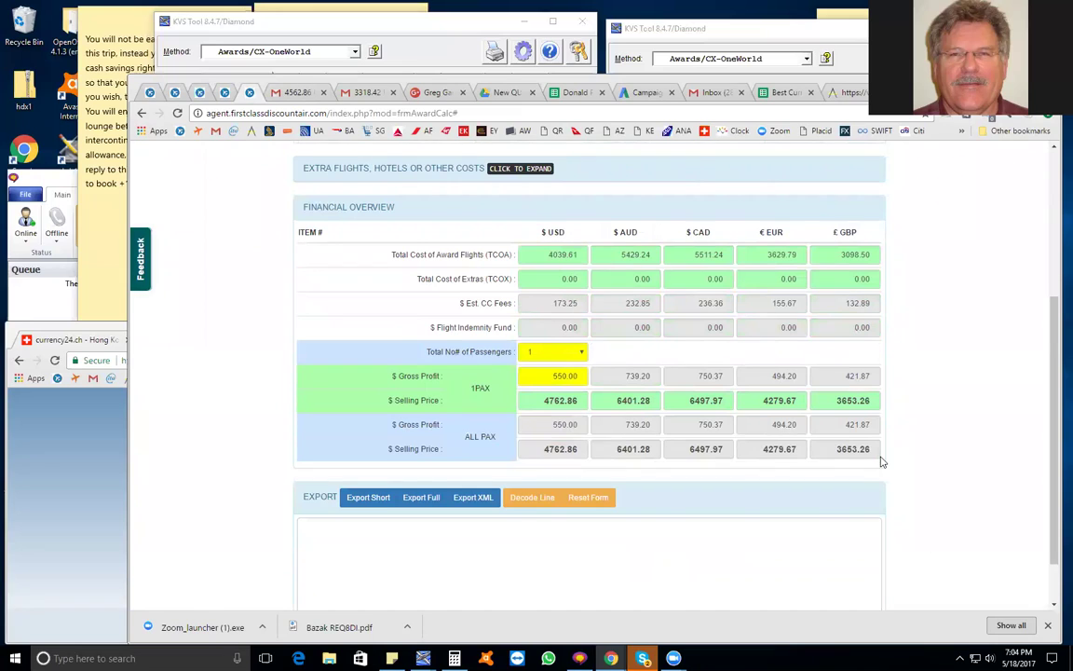
Highlight the single-passenger USD selling price and compare it with the price in the quotation e-mail.
{"action": "left_click", "coordinate": [536, 375]}
{"action": "left_click_drag", "start_coordinate": [546, 401], "coordinate": [587, 401]}
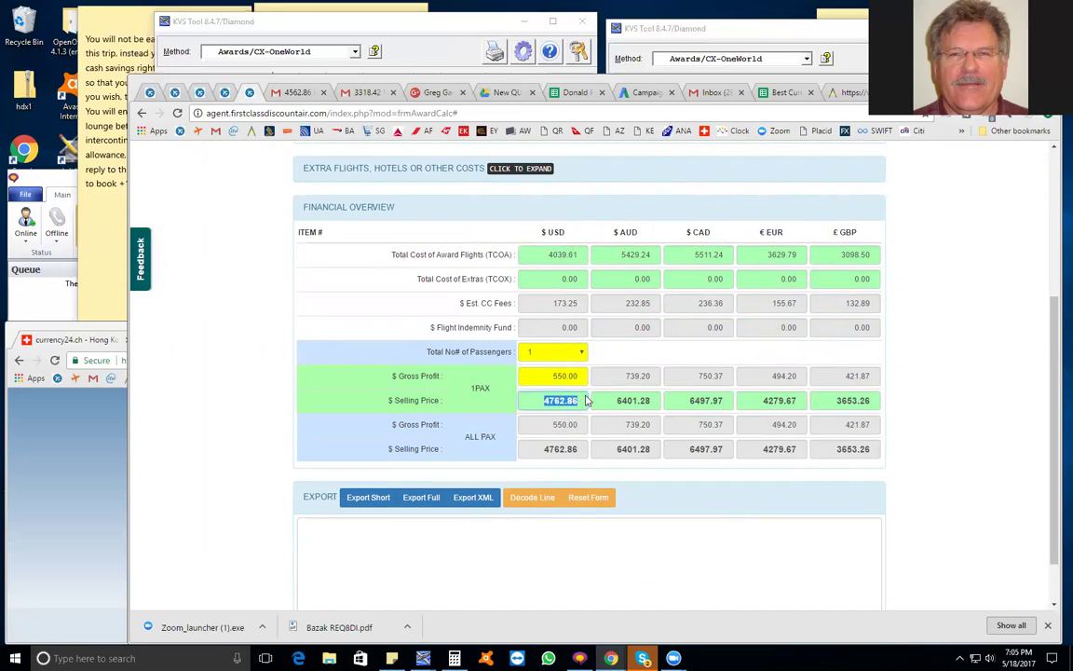
{"action": "left_click", "coordinate": [302, 95]}
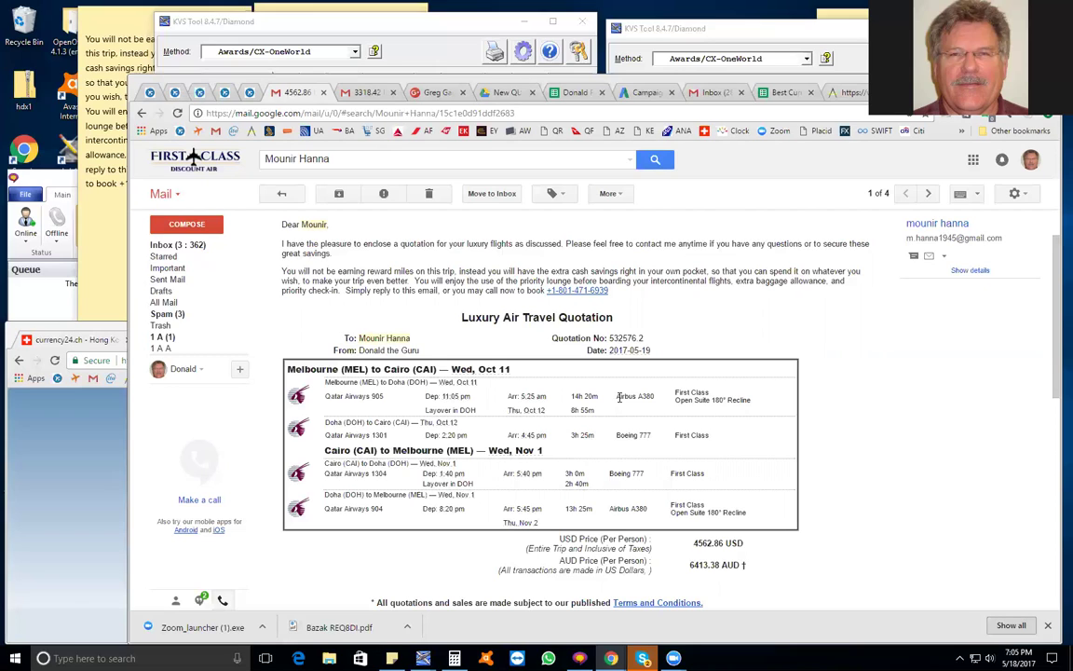
{"action": "left_click", "coordinate": [249, 93]}
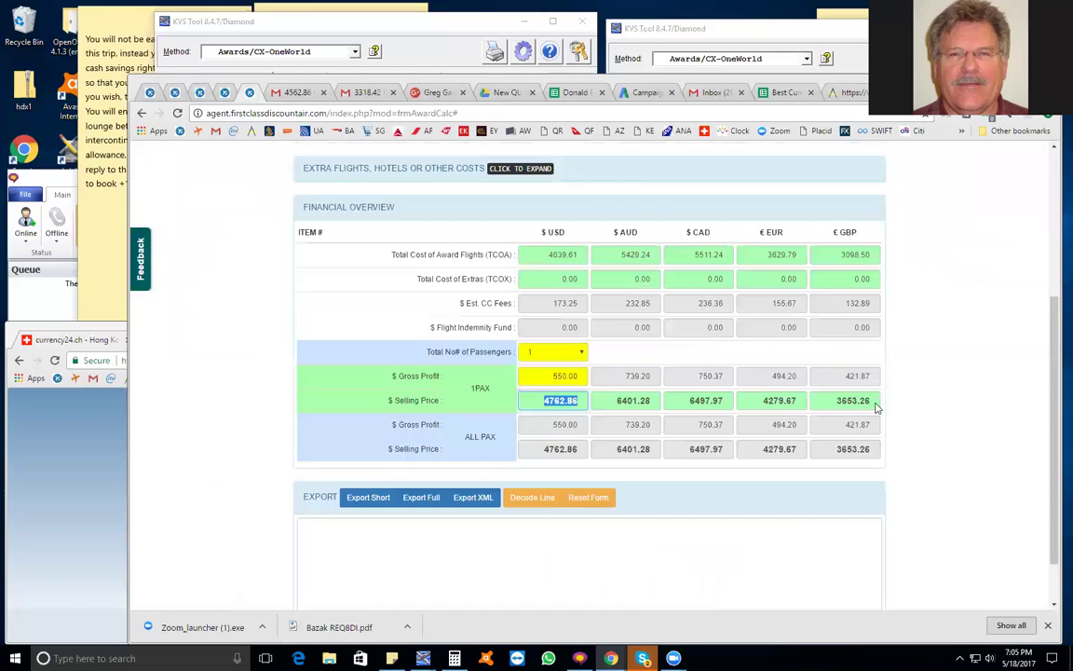
Highlight the calculator's USD gross profit and the e-mail's USD price per person to compare them, returning to the Award Calculator.
{"action": "left_click", "coordinate": [917, 428]}
{"action": "double_click", "coordinate": [563, 375]}
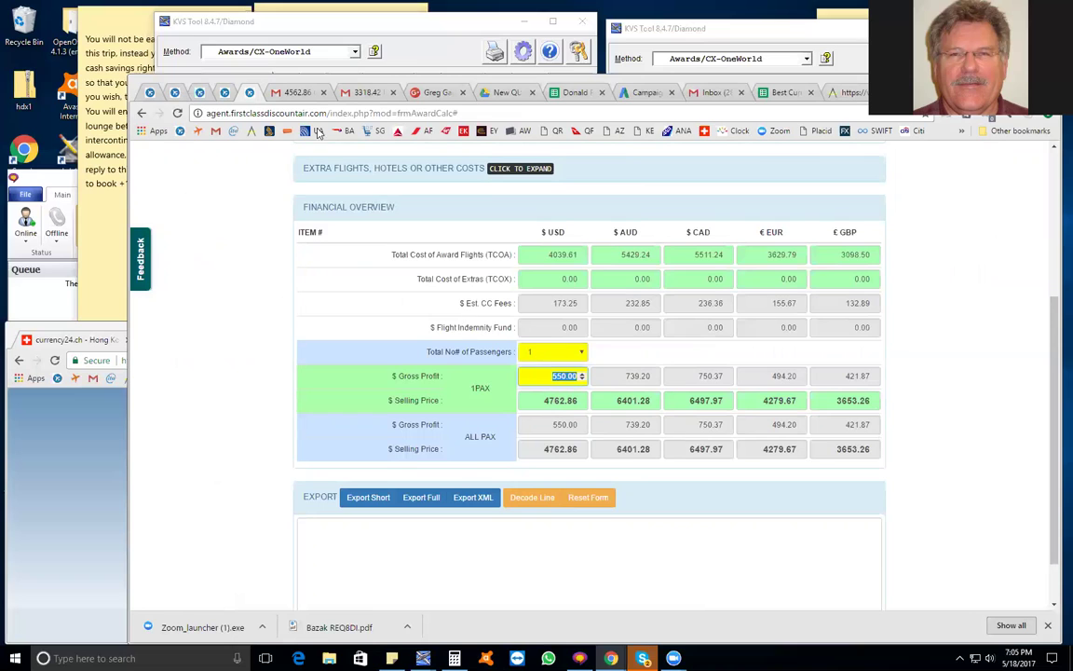
{"action": "left_click", "coordinate": [271, 91]}
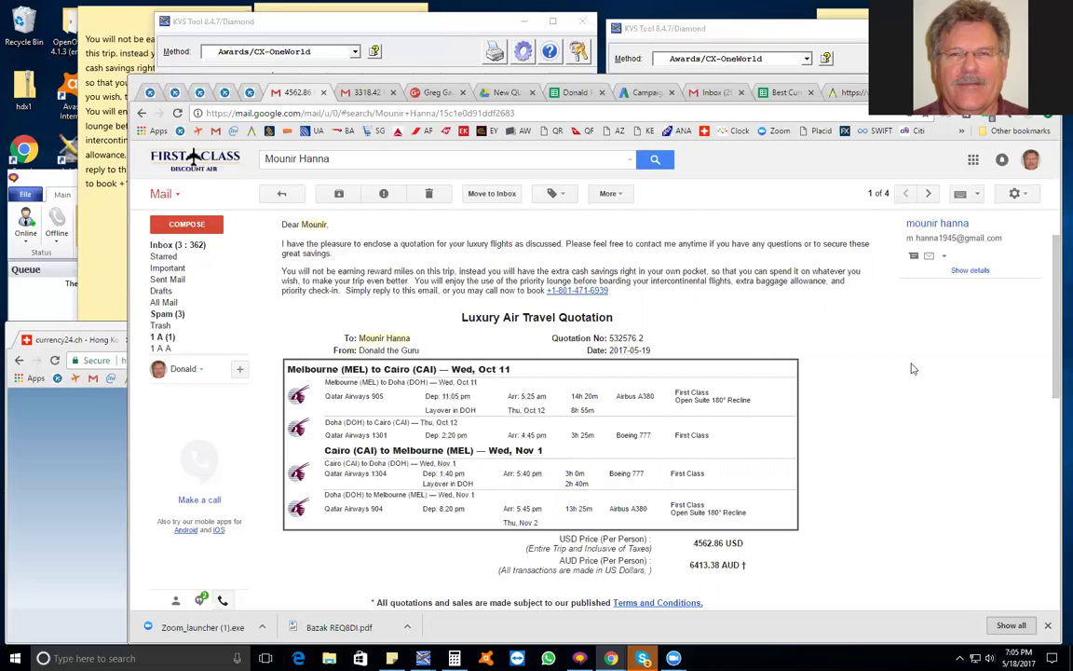
{"action": "left_click_drag", "start_coordinate": [693, 543], "coordinate": [779, 545]}
{"action": "left_click", "coordinate": [250, 91]}
{"action": "left_click", "coordinate": [922, 412]}
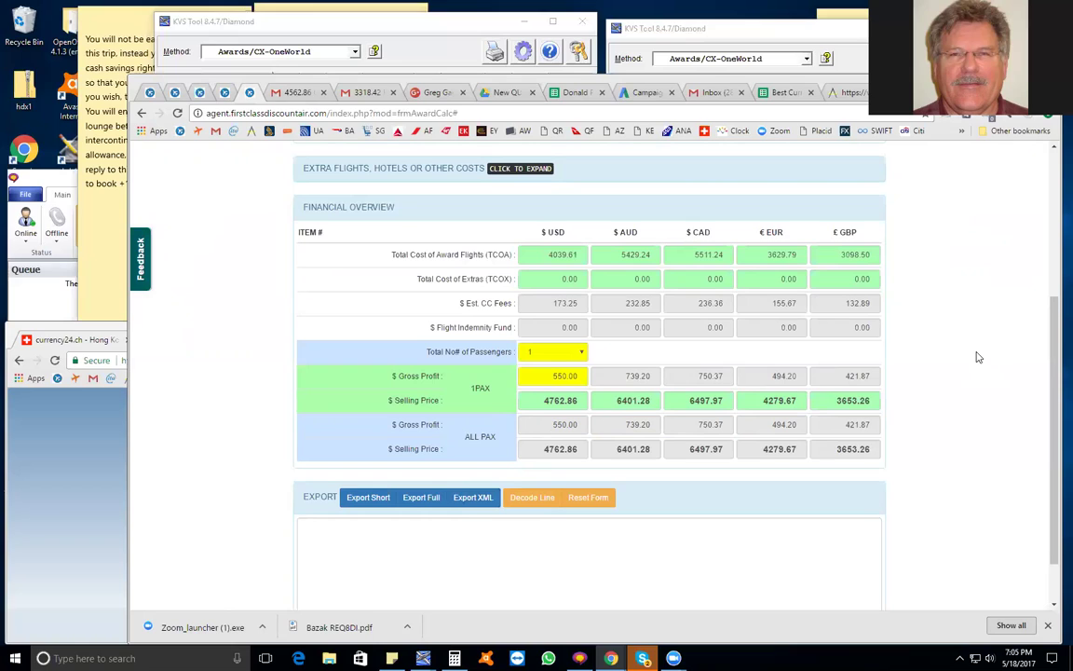
Recheck the USD gross profit in the financial overview against the quotation e-mail, ending back in the Award Calculator.
{"action": "double_click", "coordinate": [562, 376]}
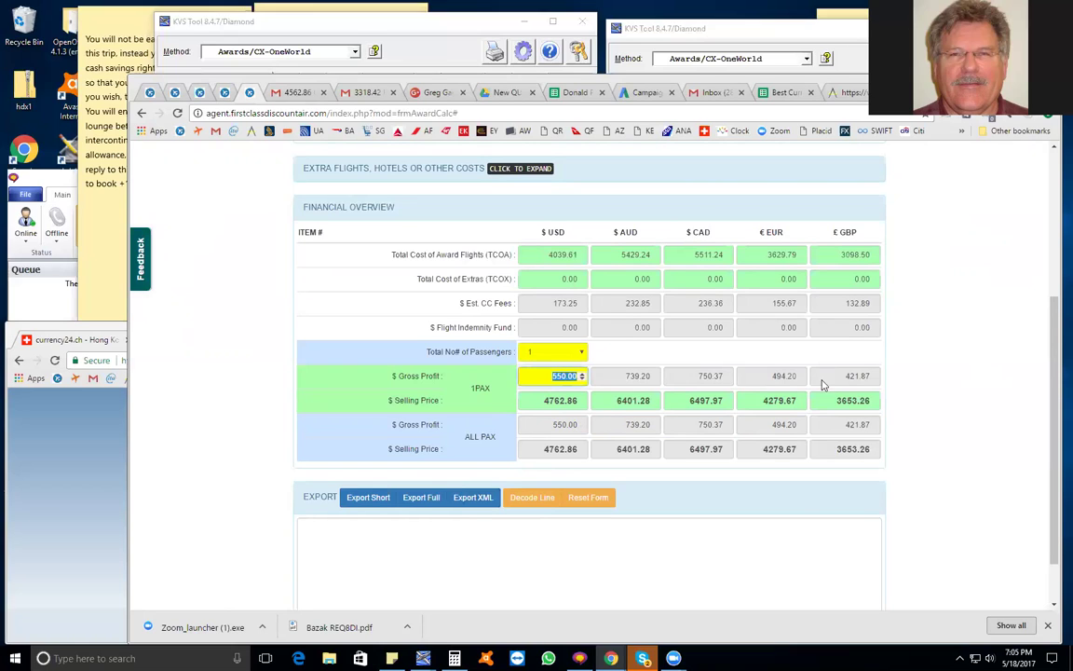
{"action": "left_click", "coordinate": [950, 383]}
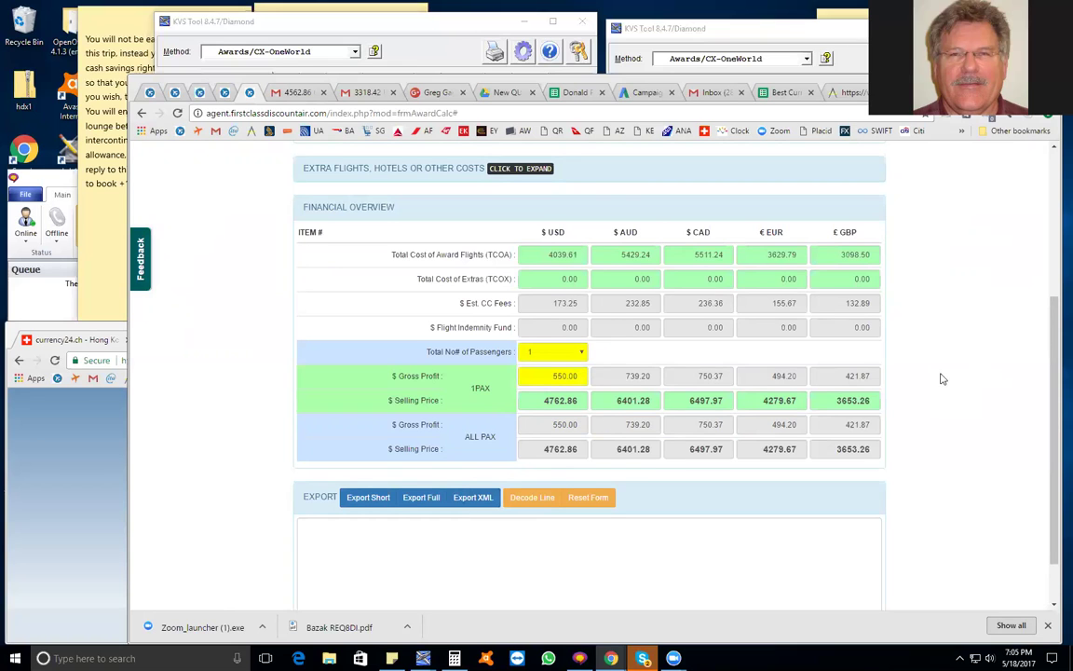
{"action": "key", "text": "ctrl+Tab"}
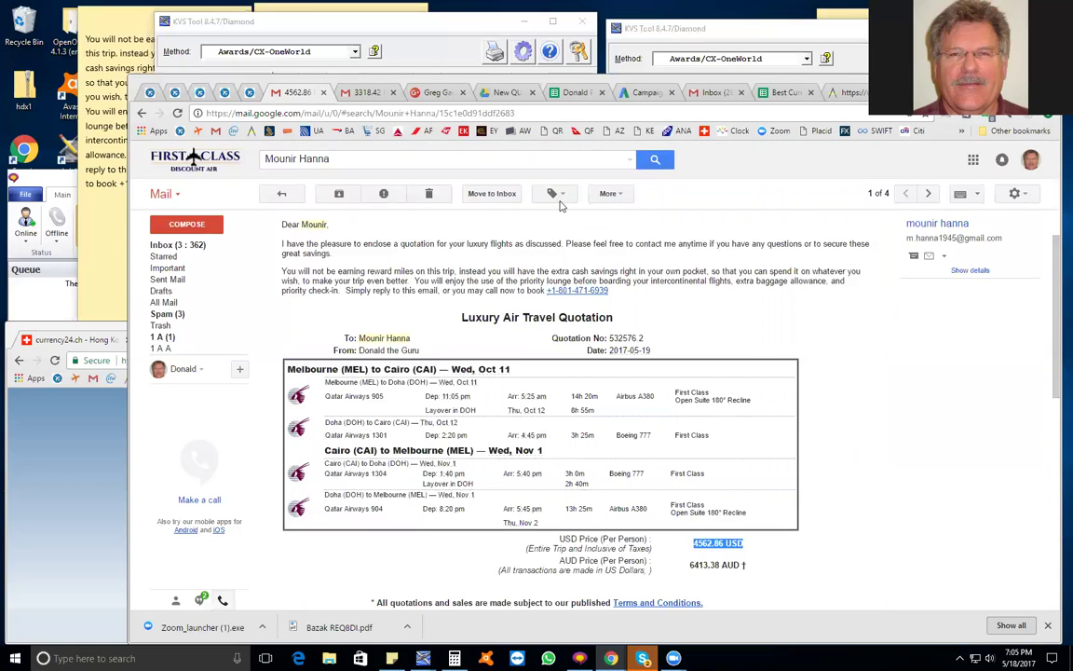
{"action": "left_click", "coordinate": [245, 93]}
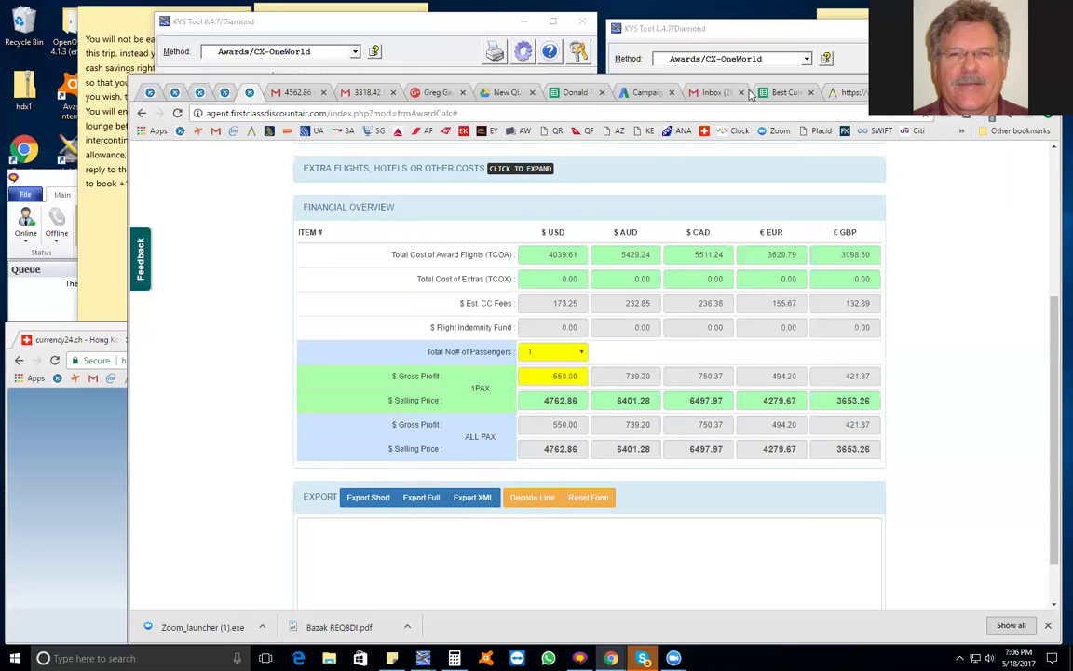
Switch to the KVS Tool windows and inspect first-class availability on outbound flights QR 905 and 1301 and return flight QR 904.
{"action": "left_click", "coordinate": [503, 26]}
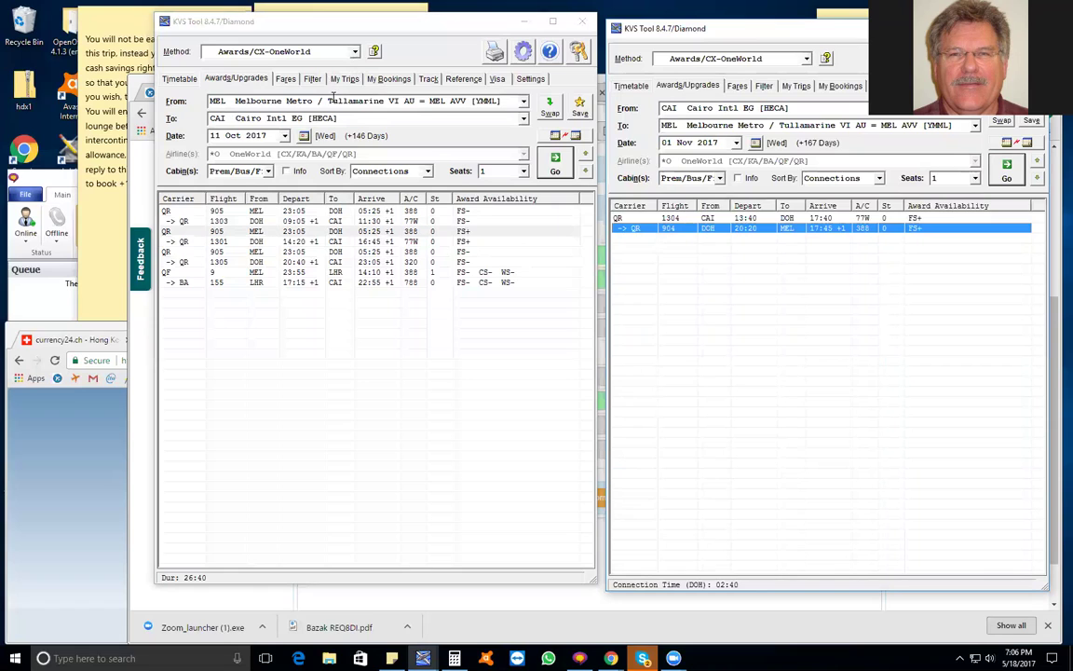
{"action": "left_click", "coordinate": [470, 247]}
{"action": "left_click", "coordinate": [494, 242]}
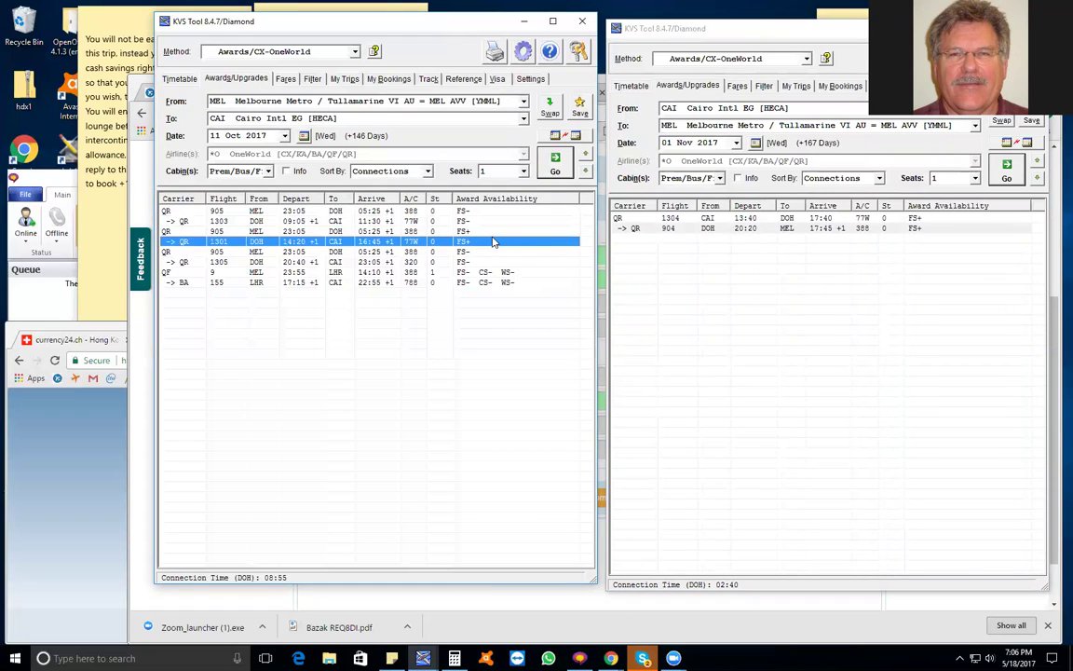
{"action": "left_click", "coordinate": [494, 231]}
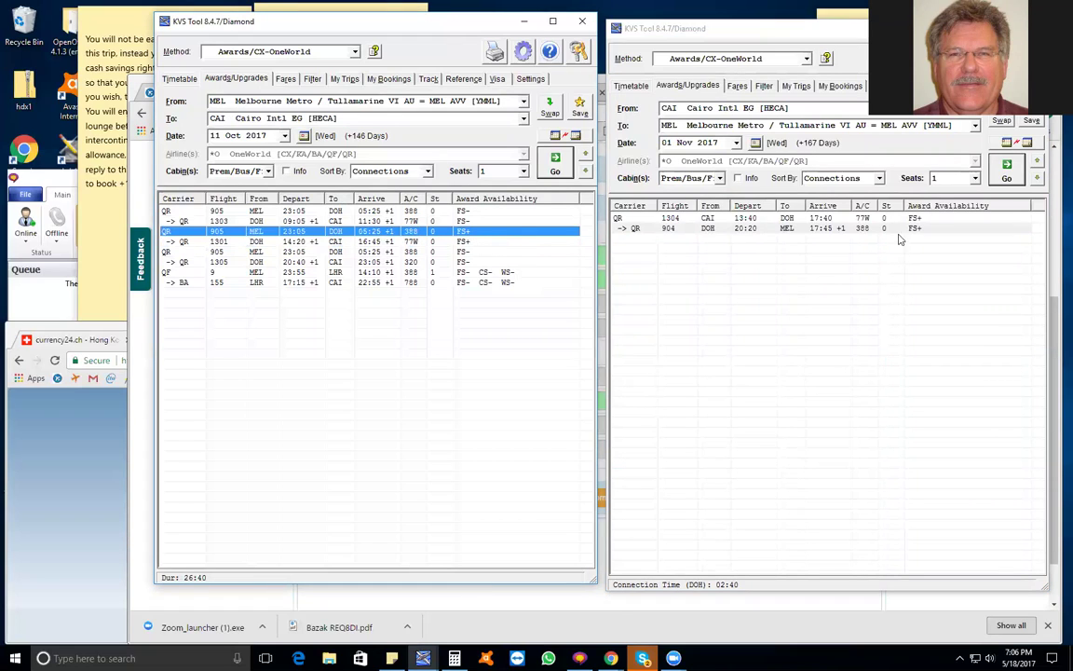
{"action": "left_click", "coordinate": [965, 229]}
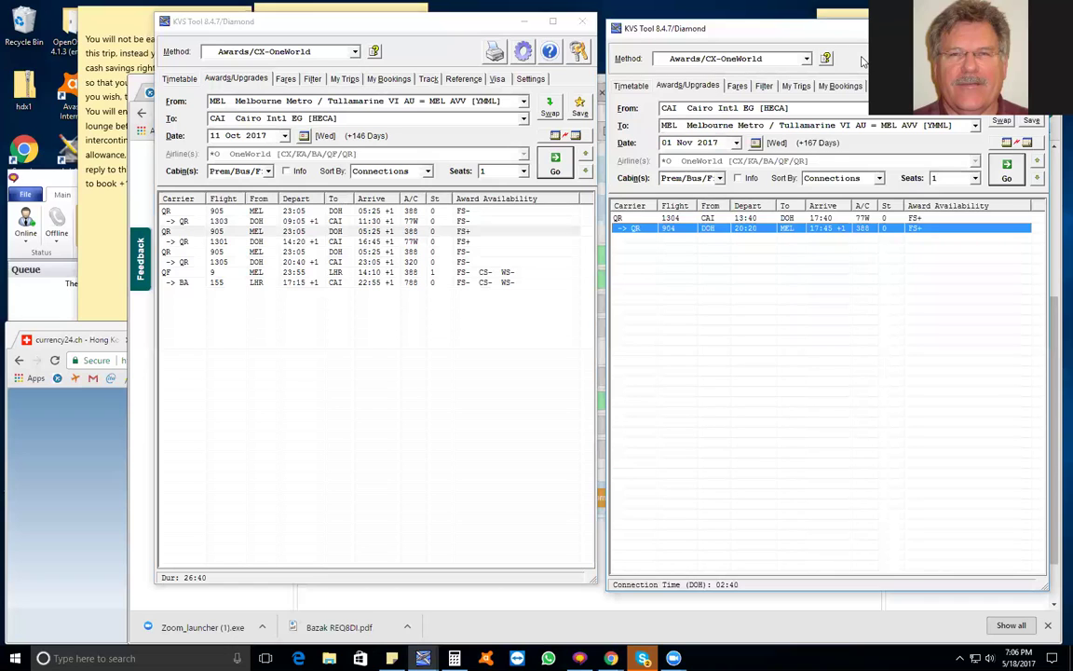
Switch back to the browser and review the miles in the Award Calculator, Flight Award Finder and Asia Miles flight selection page.
{"action": "left_click", "coordinate": [559, 625]}
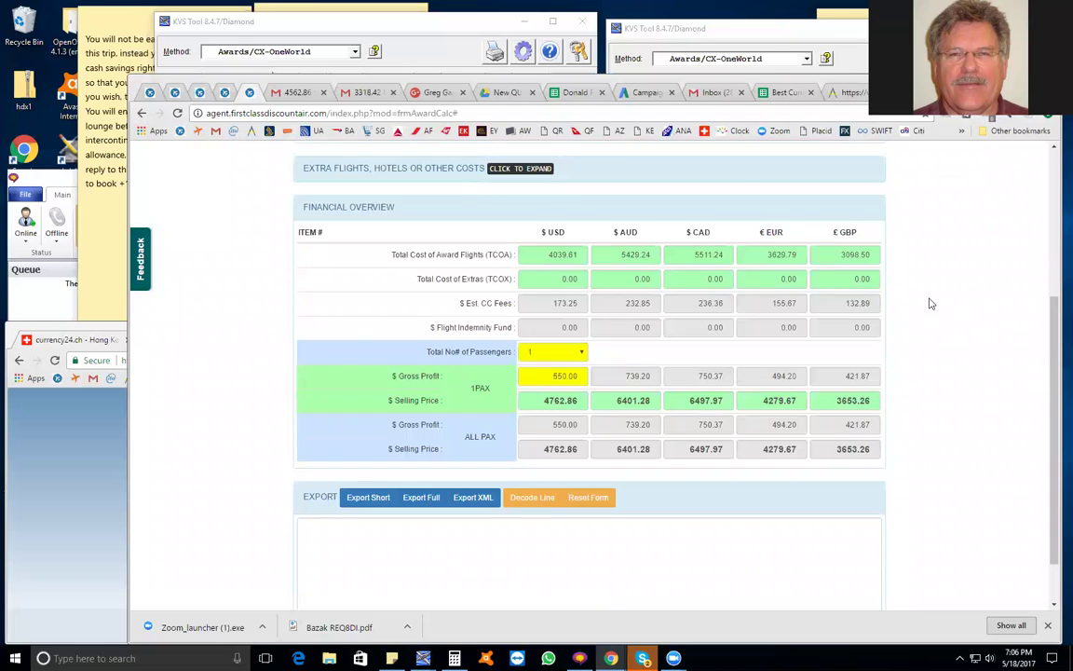
{"action": "scroll", "coordinate": [929, 303], "scroll_direction": "up", "scroll_amount": 3}
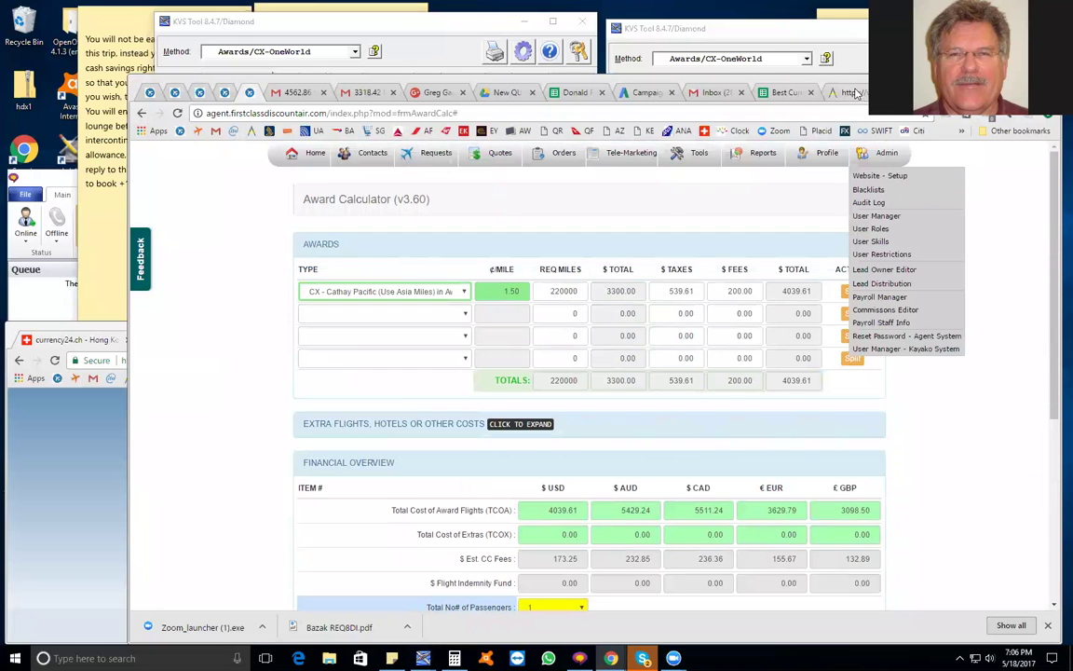
{"action": "left_click", "coordinate": [853, 92]}
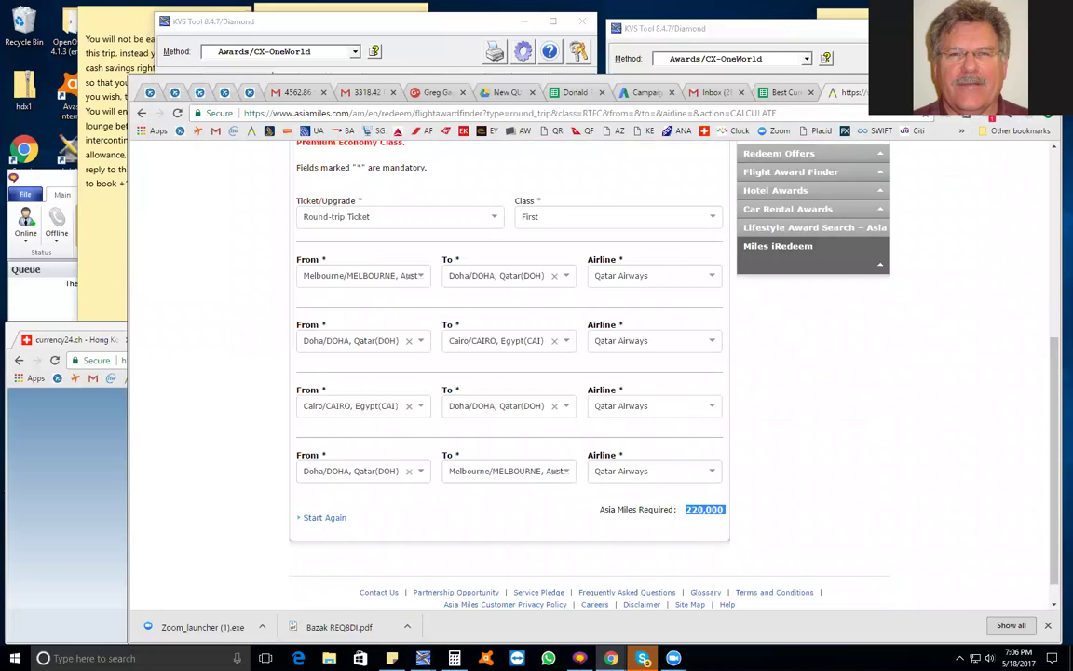
{"action": "key", "text": "ctrl+Tab"}
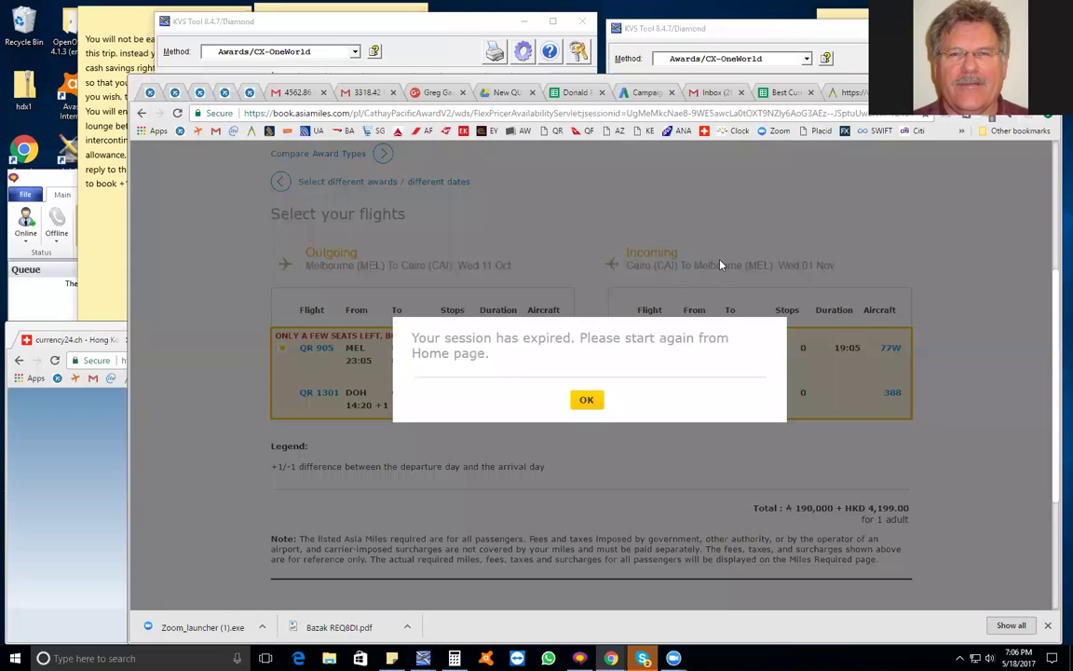
Open the Asia Miles Flight Award search page to start a new search in place of the expired session.
{"action": "left_click", "coordinate": [252, 132]}
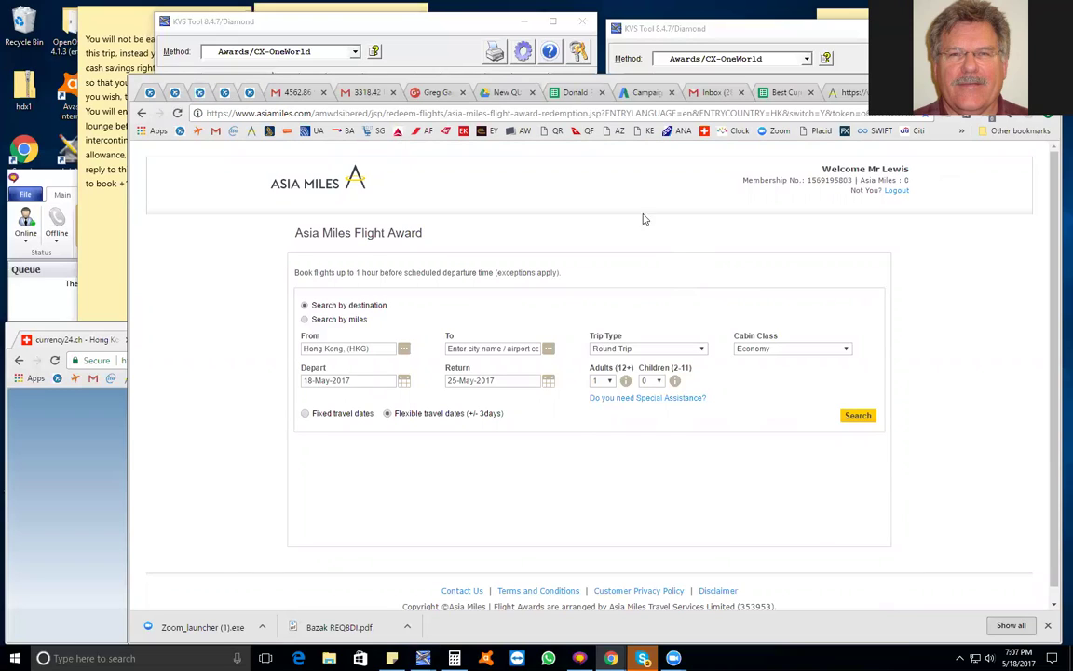
{"action": "left_click", "coordinate": [253, 135]}
{"action": "left_click_drag", "start_coordinate": [553, 160], "coordinate": [876, 430]}
{"action": "left_click", "coordinate": [948, 350]}
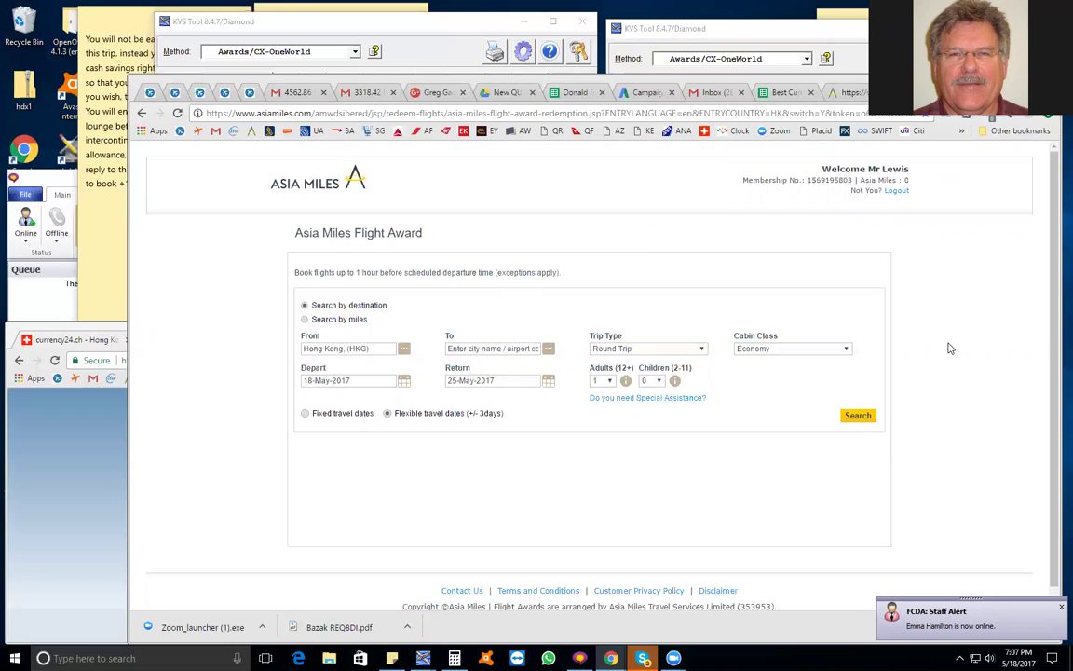
{"action": "left_click_drag", "start_coordinate": [252, 154], "coordinate": [936, 371]}
{"action": "left_click", "coordinate": [936, 372]}
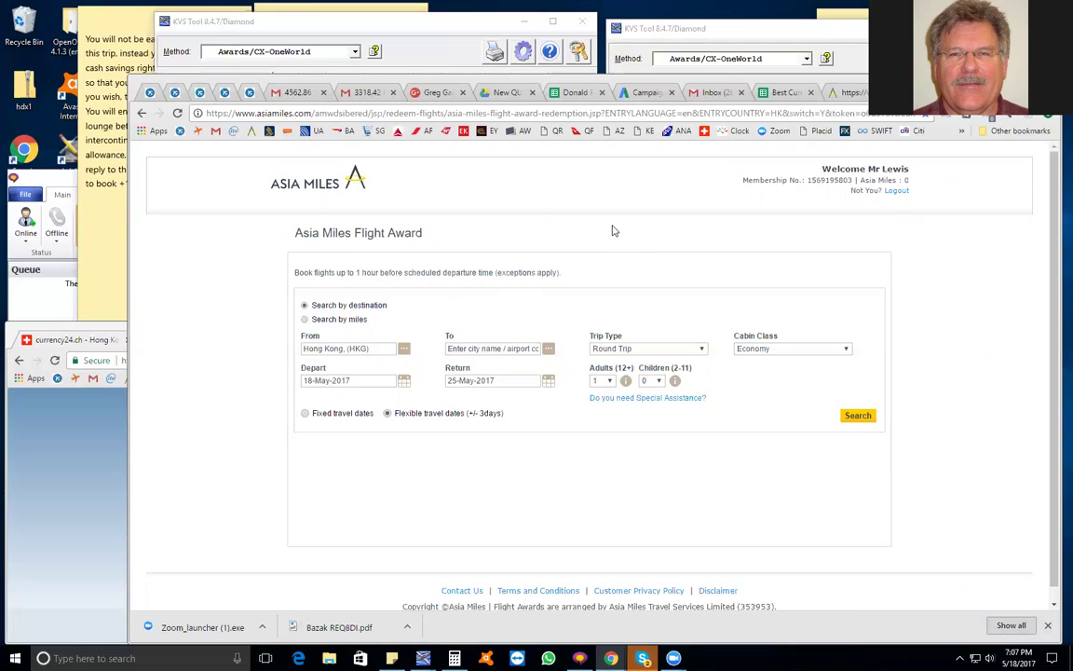
{"action": "left_click", "coordinate": [251, 130]}
Set the flight award search's origin to Melbourne (MEL) and its destination to Cairo (CAI).
{"action": "left_click", "coordinate": [378, 348]}
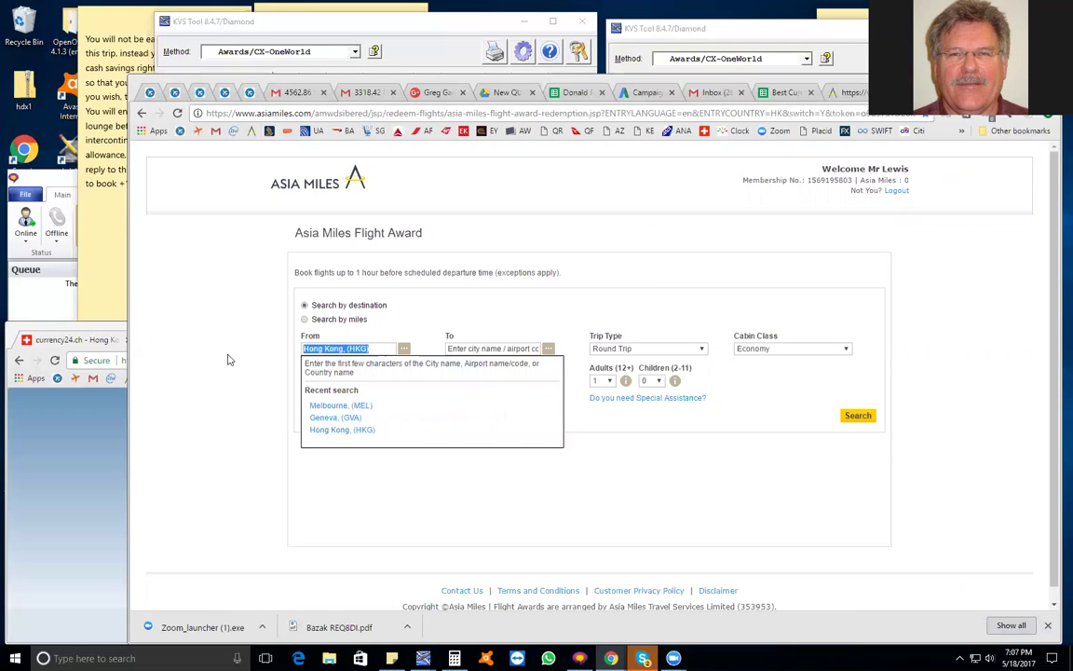
{"action": "type", "text": "MEL"}
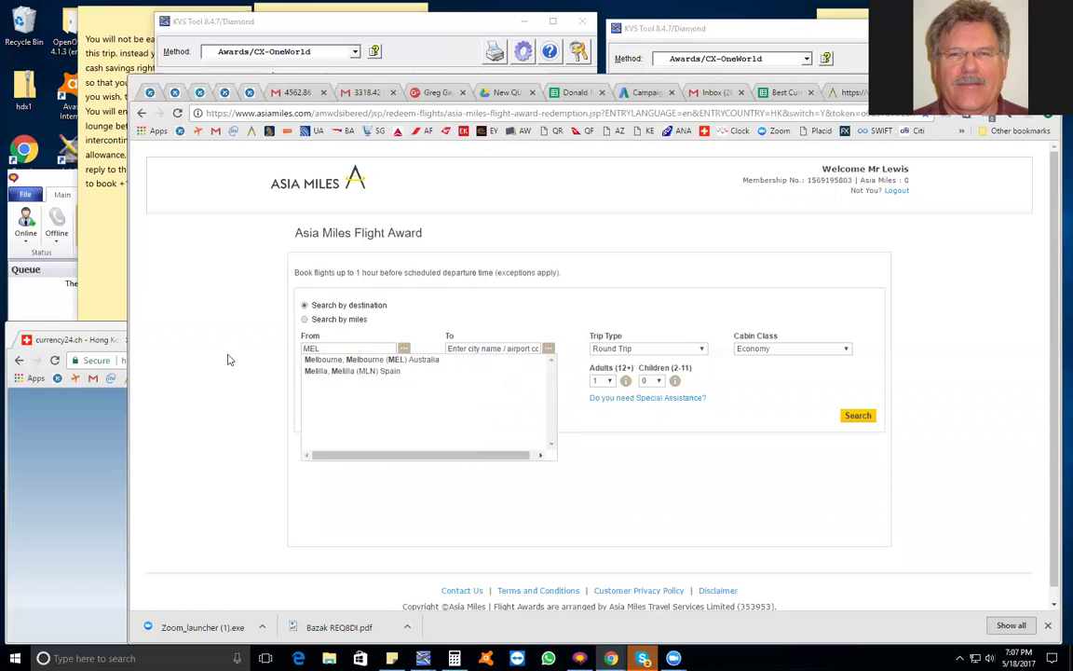
{"action": "left_click", "coordinate": [387, 360]}
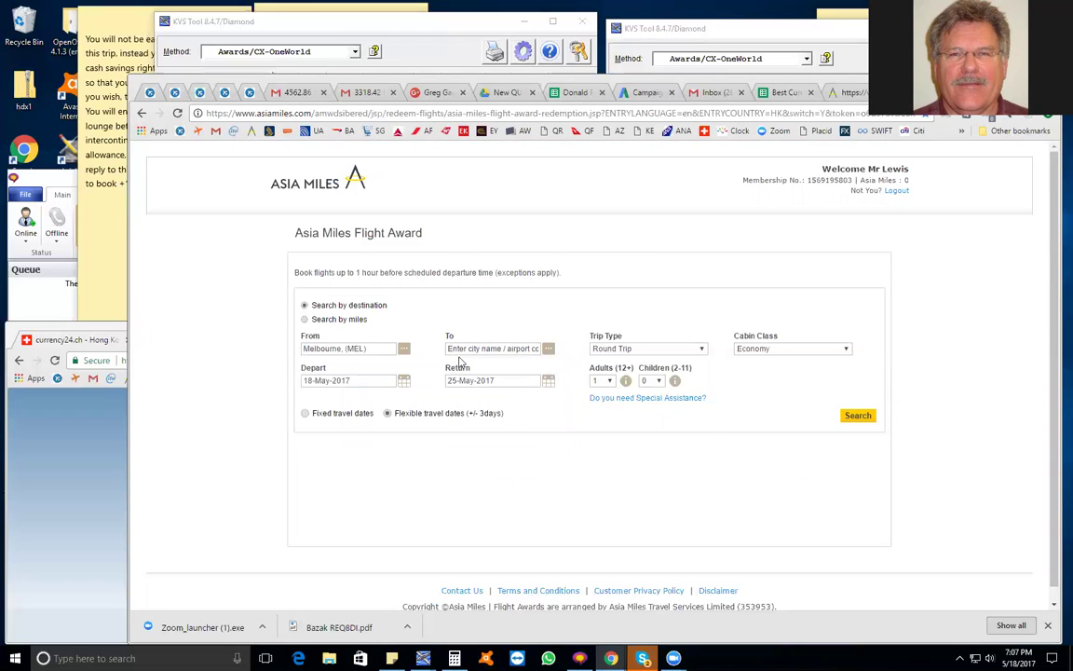
{"action": "left_click", "coordinate": [463, 350]}
{"action": "type", "text": "CAIRO"}
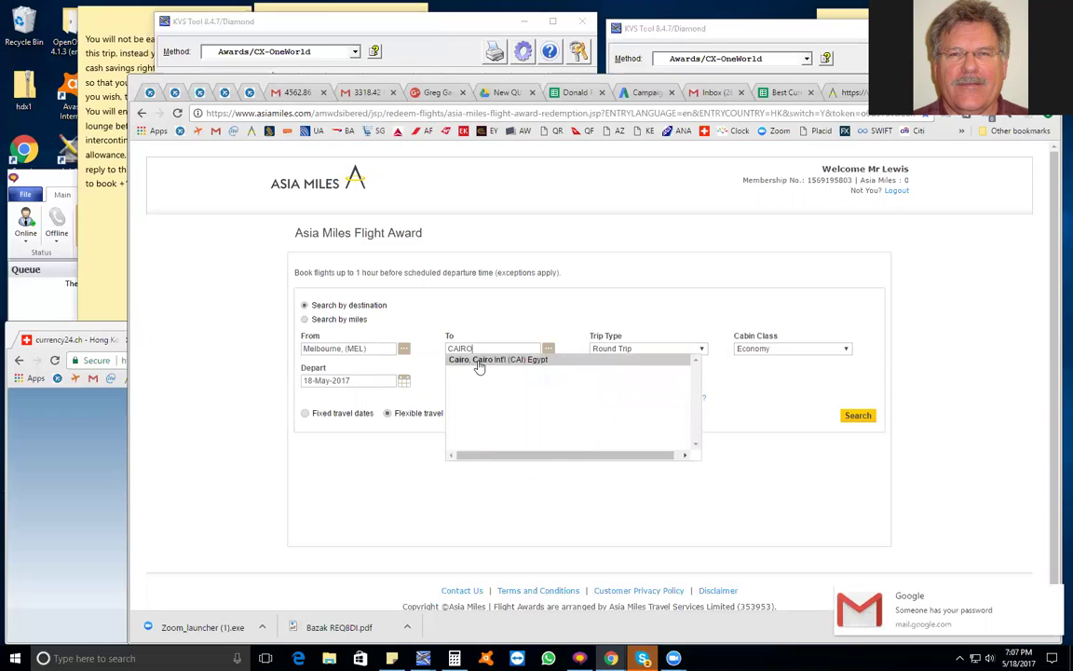
{"action": "left_click", "coordinate": [479, 361]}
Keep the trip type as Round Trip and set the cabin class to First, after briefly choosing Business.
{"action": "left_click", "coordinate": [669, 348]}
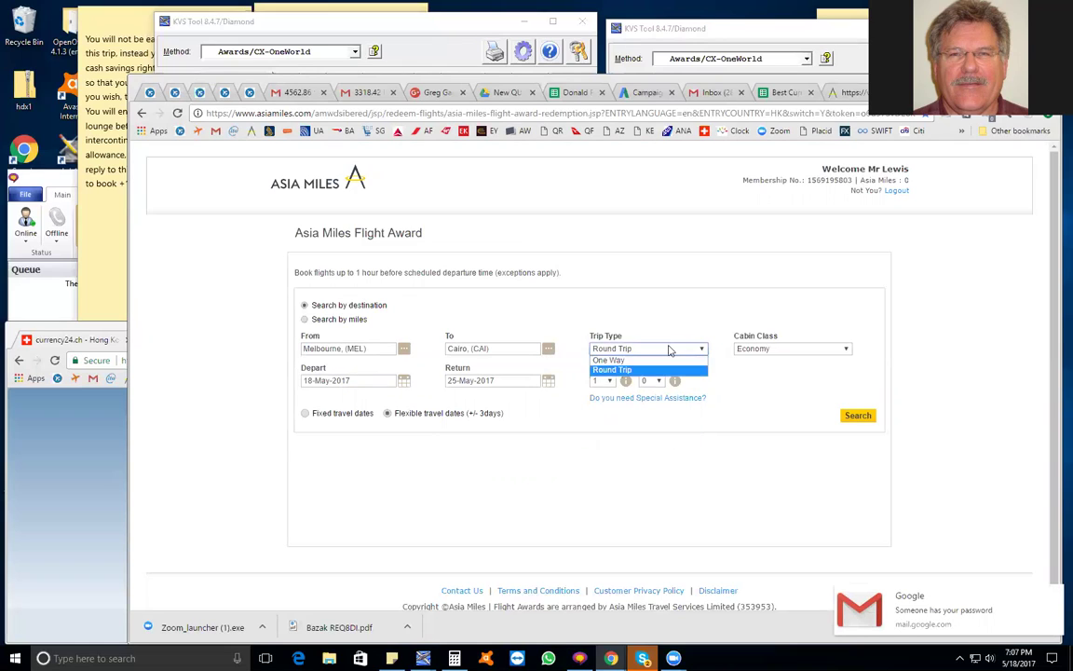
{"action": "left_click", "coordinate": [732, 372]}
{"action": "left_click", "coordinate": [755, 349]}
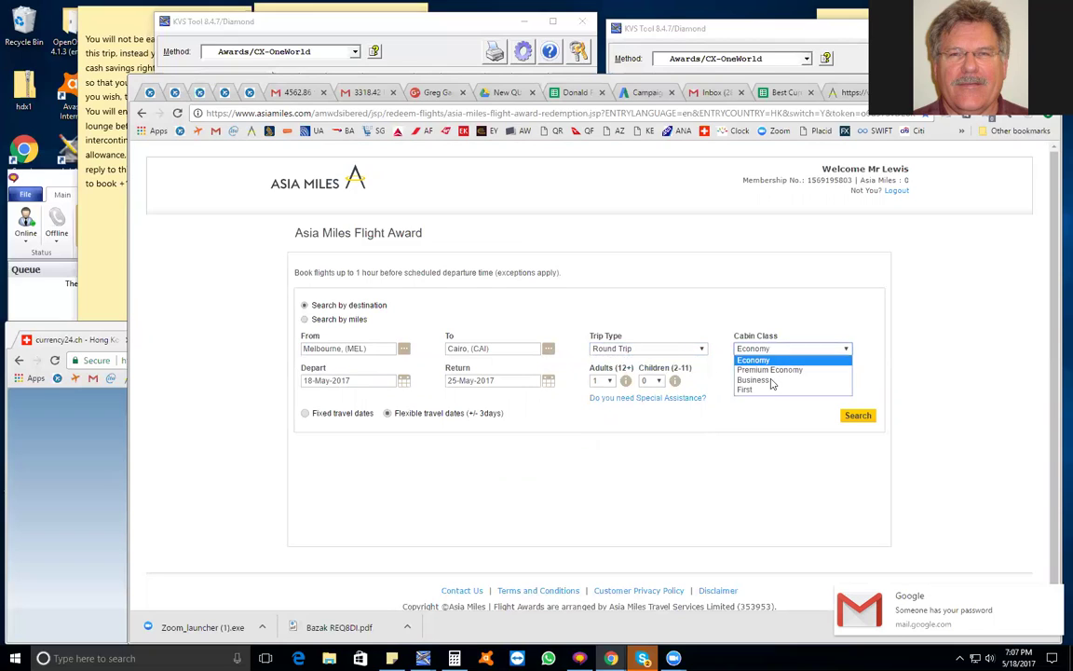
{"action": "left_click", "coordinate": [751, 387]}
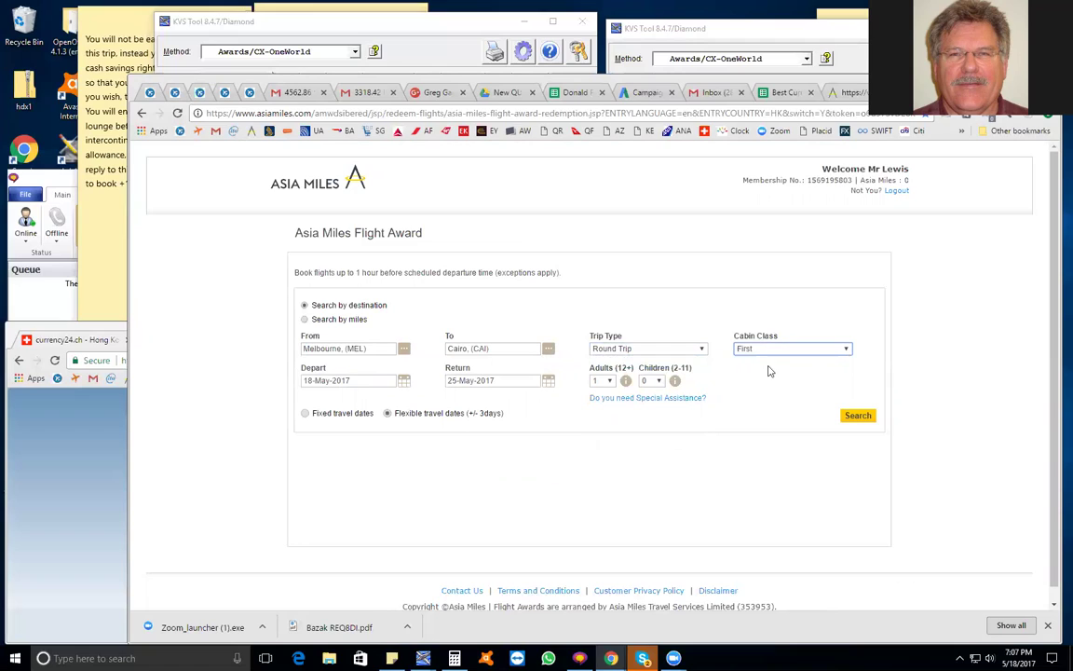
{"action": "left_click", "coordinate": [764, 351]}
{"action": "left_click", "coordinate": [766, 382]}
{"action": "left_click", "coordinate": [788, 349]}
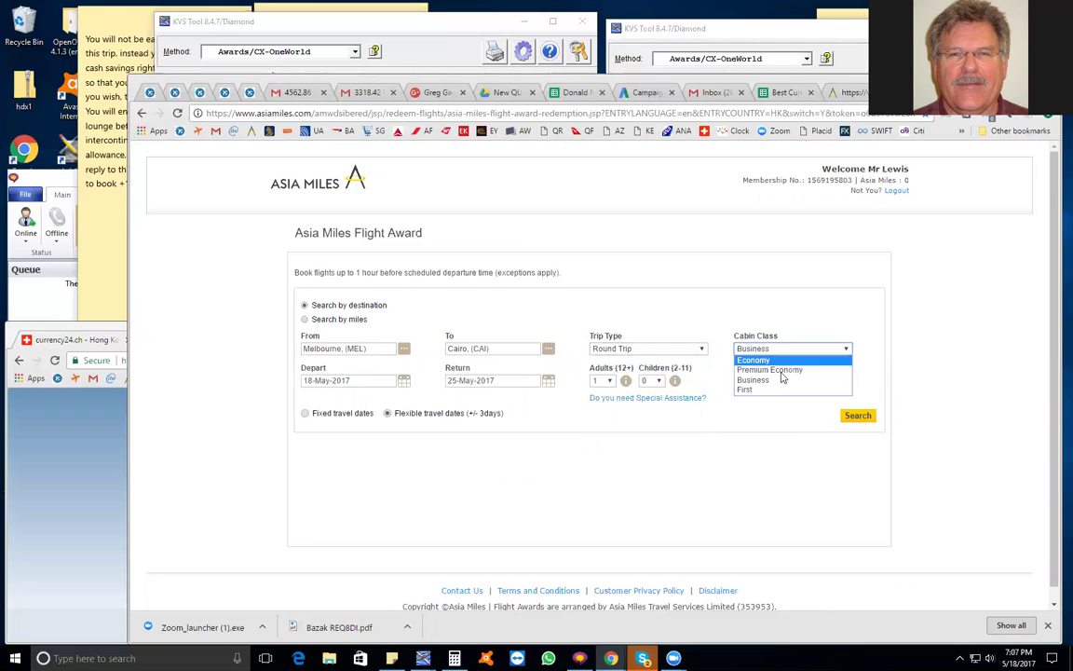
{"action": "left_click", "coordinate": [769, 391]}
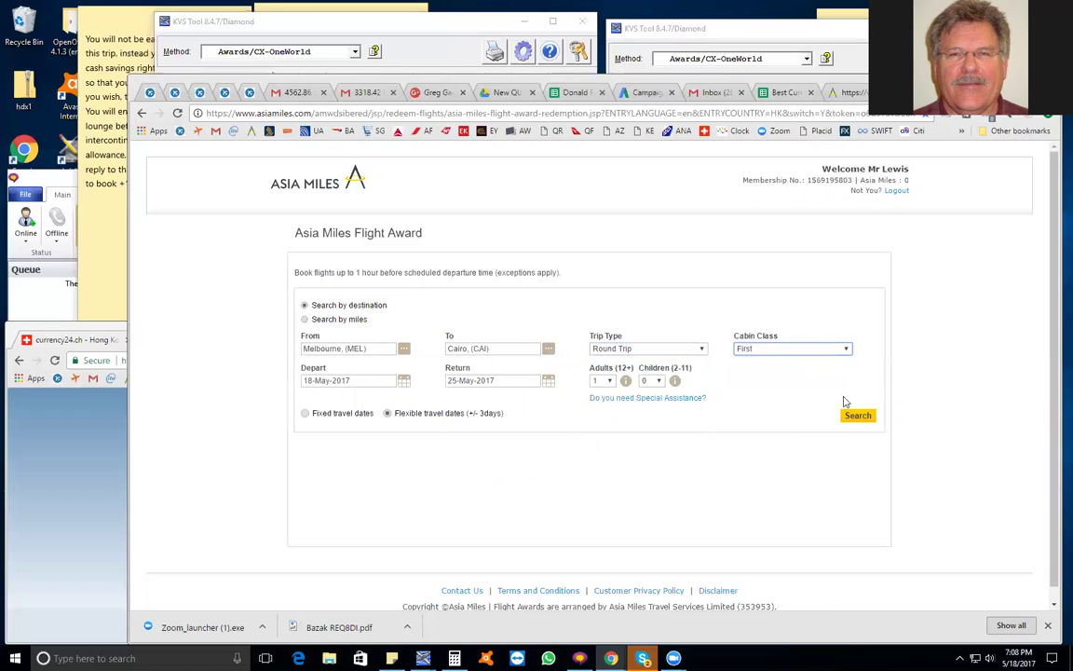
Set the flight award search's departure date to 11-Oct-2017.
{"action": "left_click", "coordinate": [402, 384]}
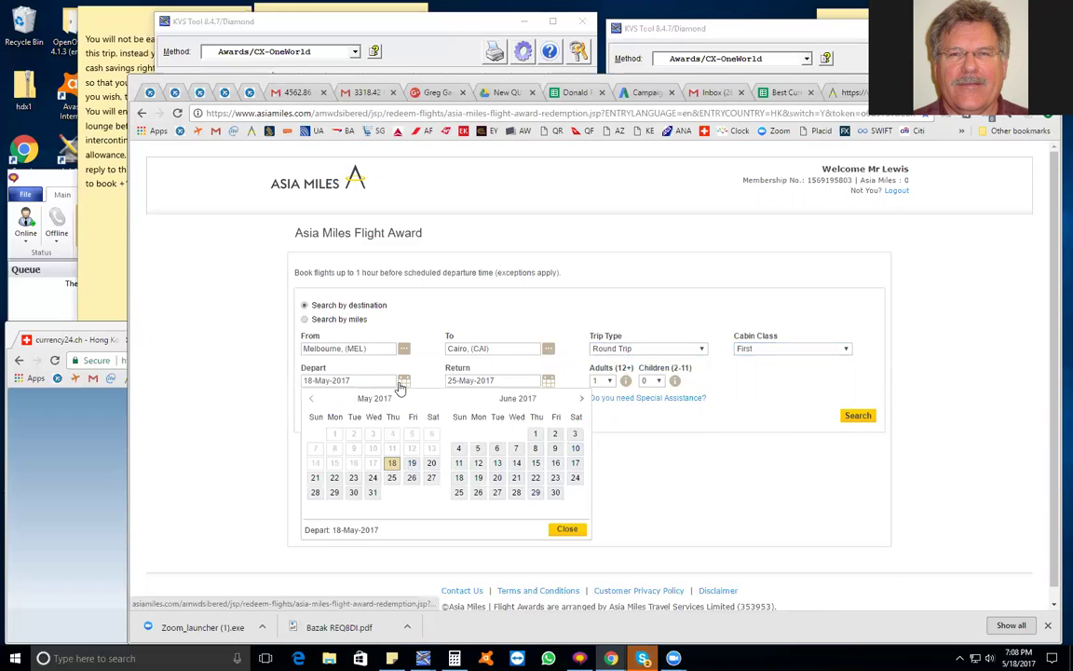
{"action": "left_click", "coordinate": [580, 401]}
{"action": "left_click", "coordinate": [580, 401]}
{"action": "left_click", "coordinate": [580, 401]}
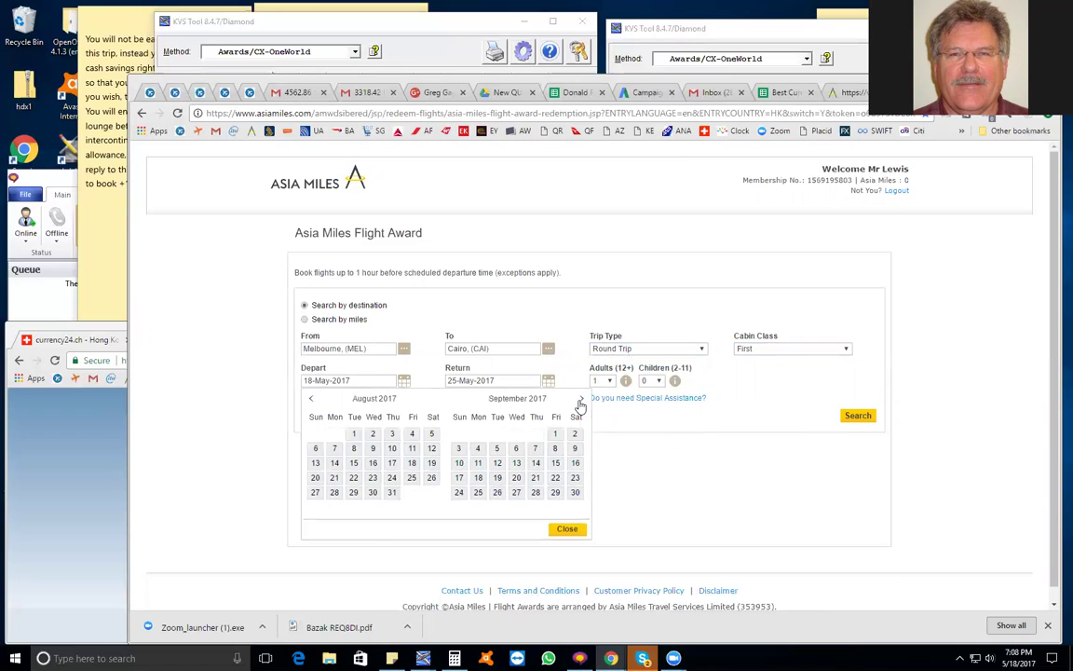
{"action": "left_click", "coordinate": [581, 401]}
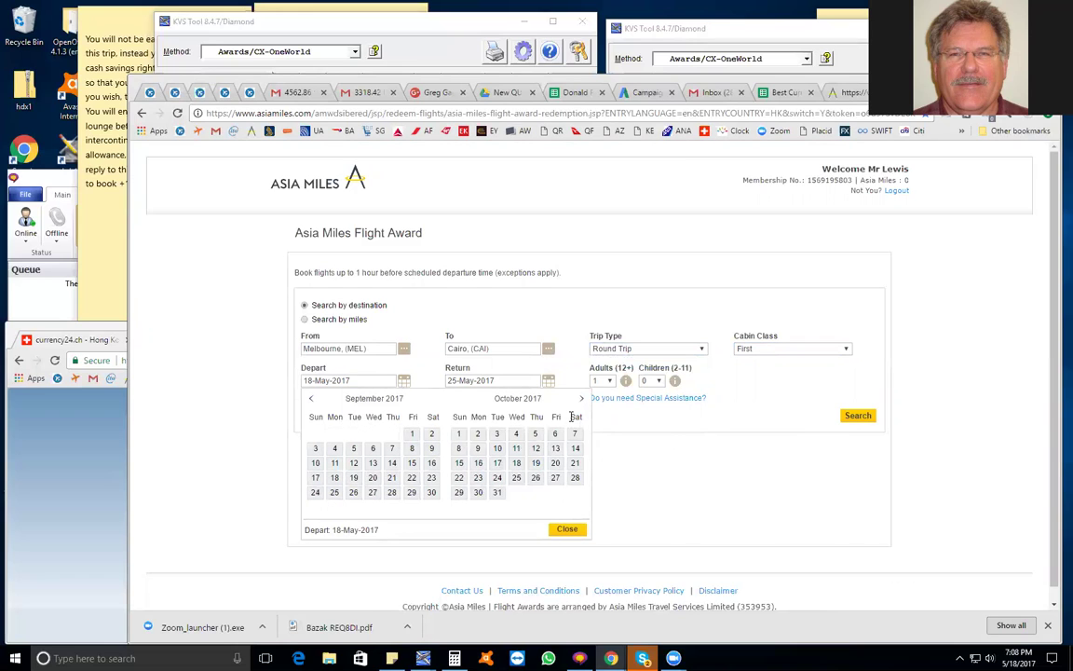
{"action": "left_click", "coordinate": [516, 448]}
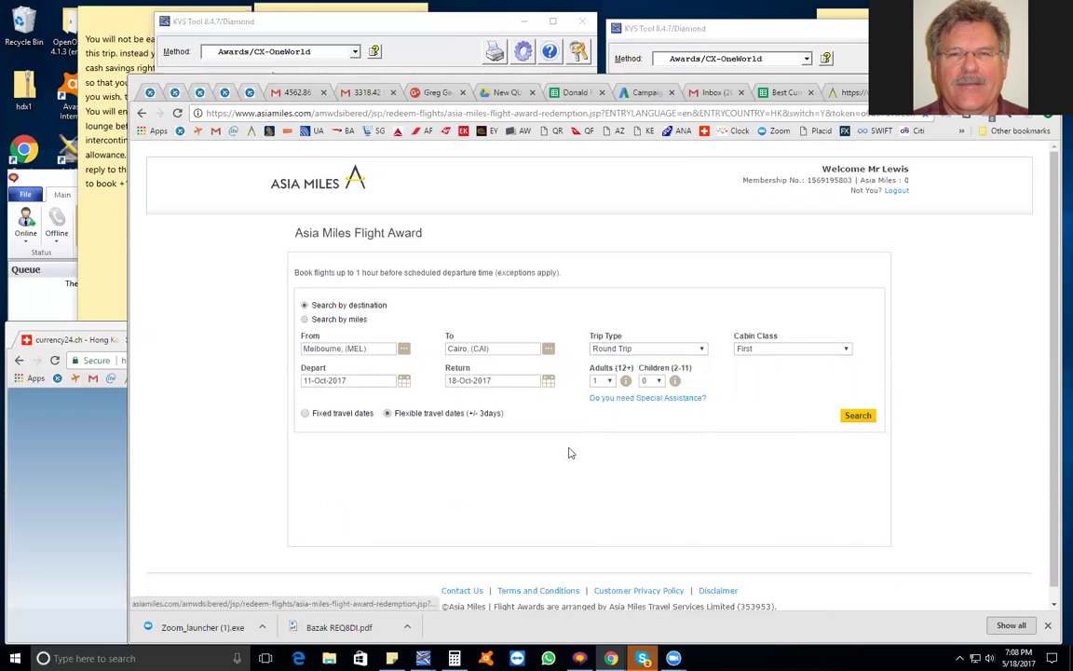
Set the return date to 01 November 2017 and run the flight award search.
{"action": "left_click", "coordinate": [548, 382]}
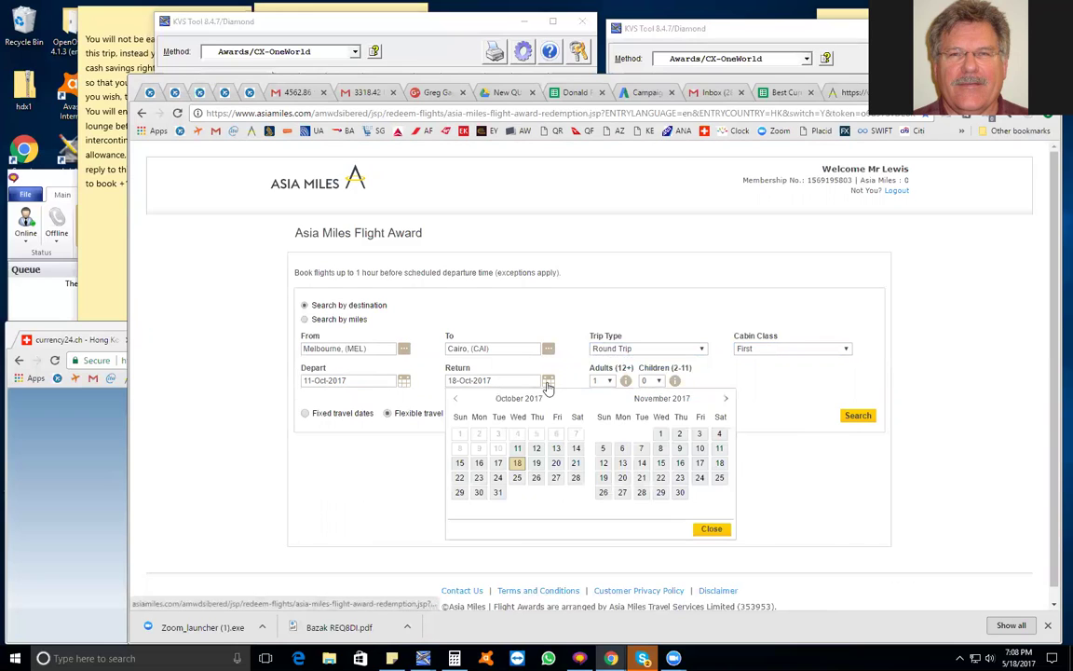
{"action": "left_click", "coordinate": [660, 433]}
{"action": "left_click", "coordinate": [855, 424]}
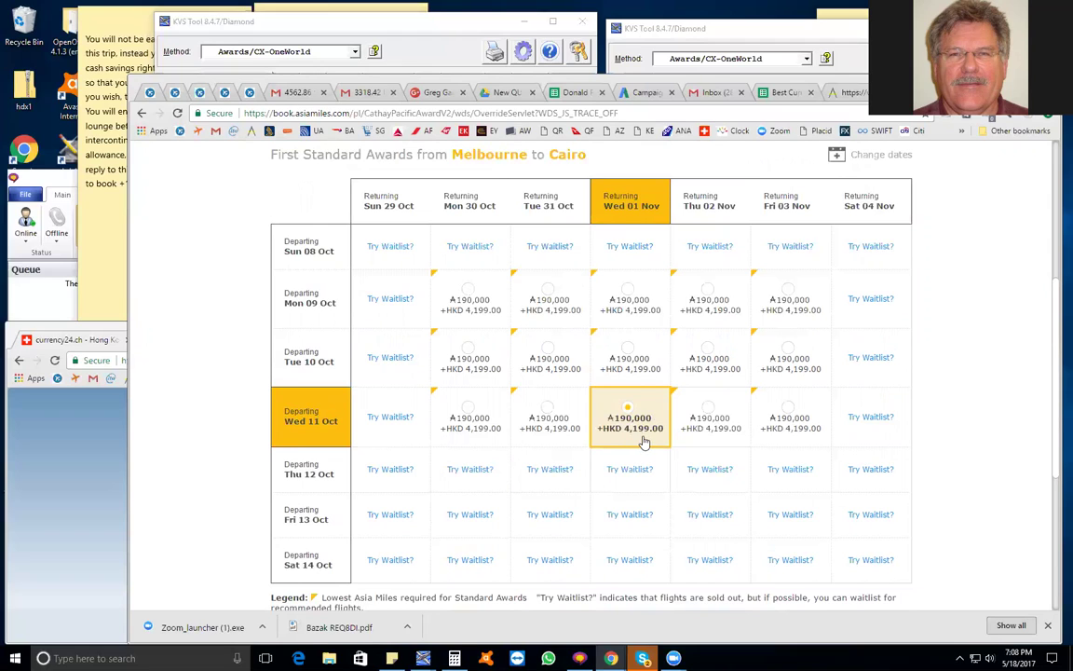
Compare the award's Hong Kong dollar taxes with the HKD to USD conversion on currency24.ch and the taxes in the Award Calculator.
{"action": "left_click", "coordinate": [93, 438]}
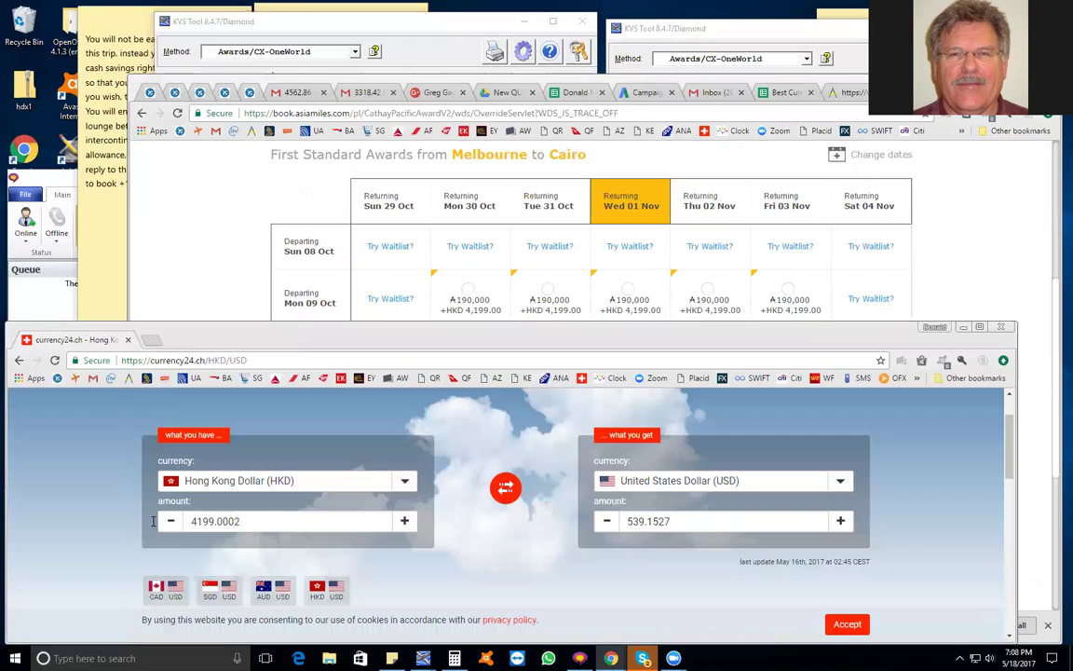
{"action": "double_click", "coordinate": [215, 521]}
{"action": "left_click", "coordinate": [540, 550]}
{"action": "left_click", "coordinate": [270, 132]}
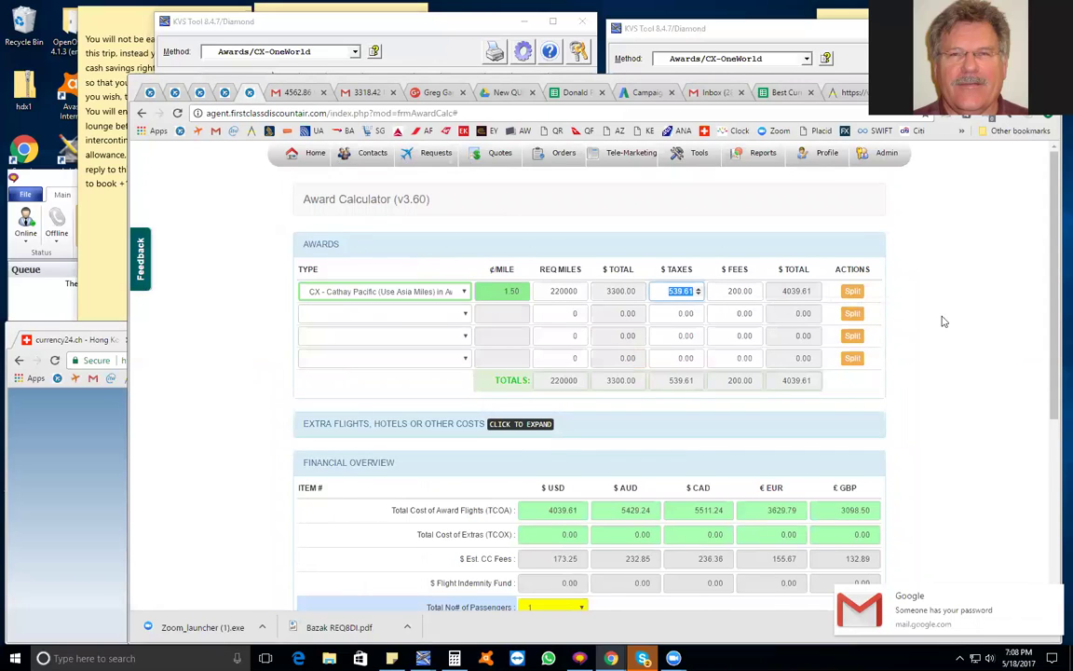
{"action": "key", "text": "ctrl+Tab"}
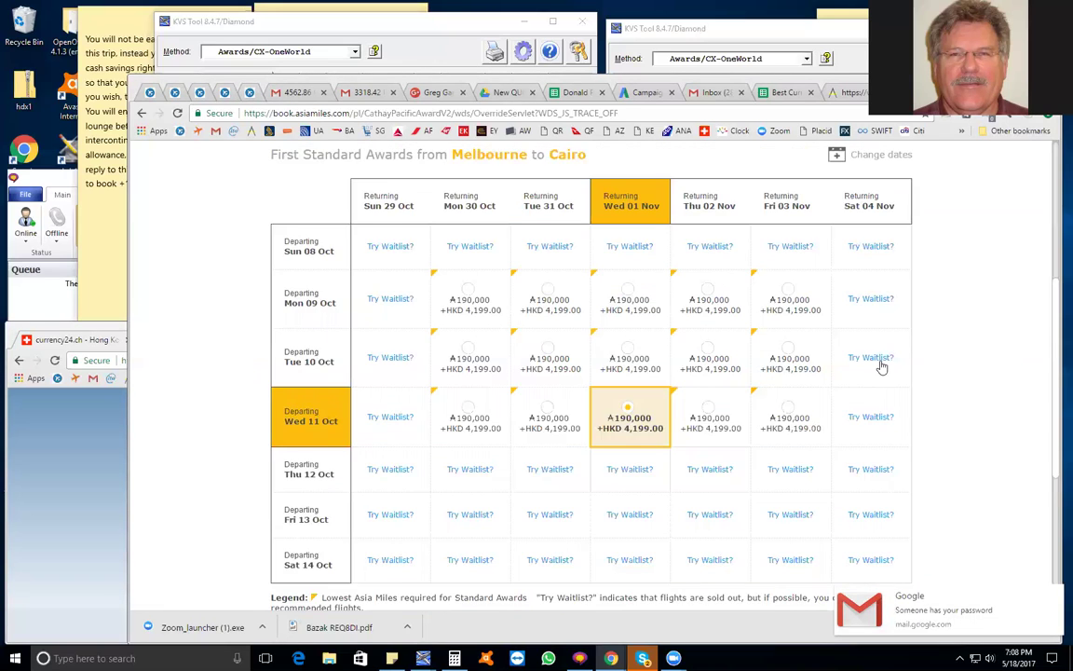
Continue with the first-class award departing Wed 11 Oct and returning Wed 01 Nov to the flight selection page.
{"action": "scroll", "coordinate": [793, 423], "scroll_direction": "down", "scroll_amount": 3}
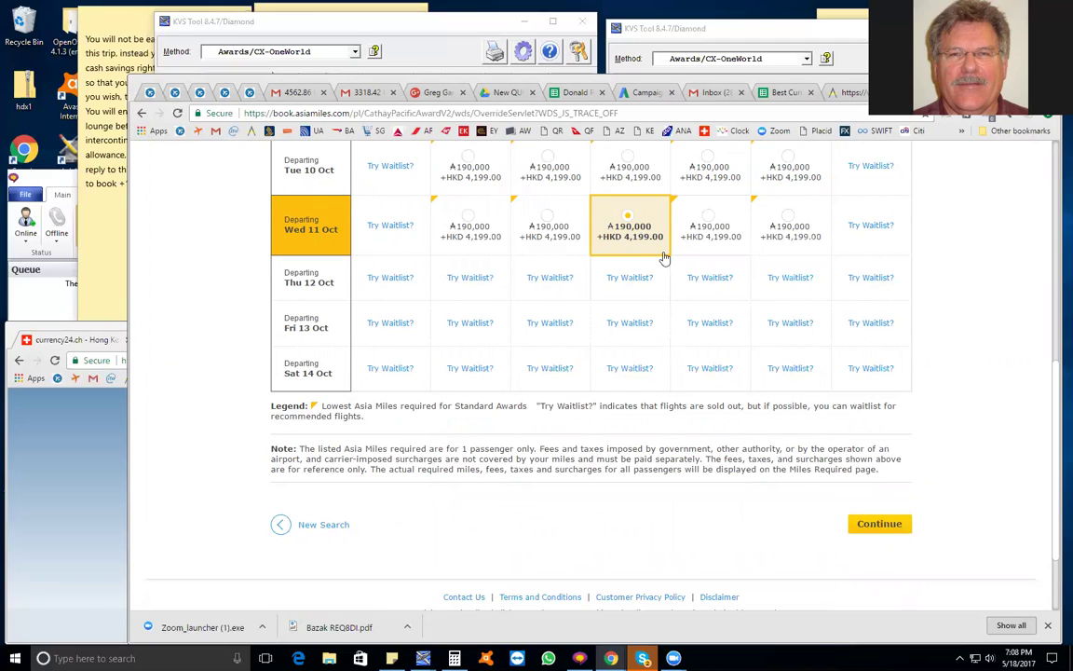
{"action": "left_click", "coordinate": [880, 525]}
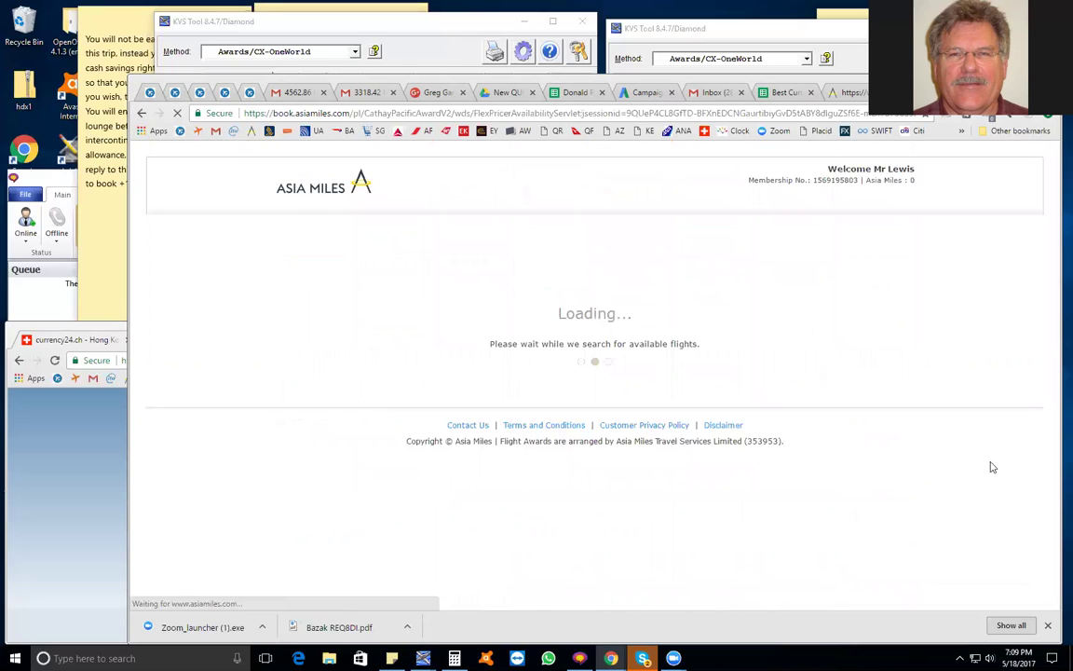
{"action": "scroll", "coordinate": [976, 487], "scroll_direction": "down", "scroll_amount": 2}
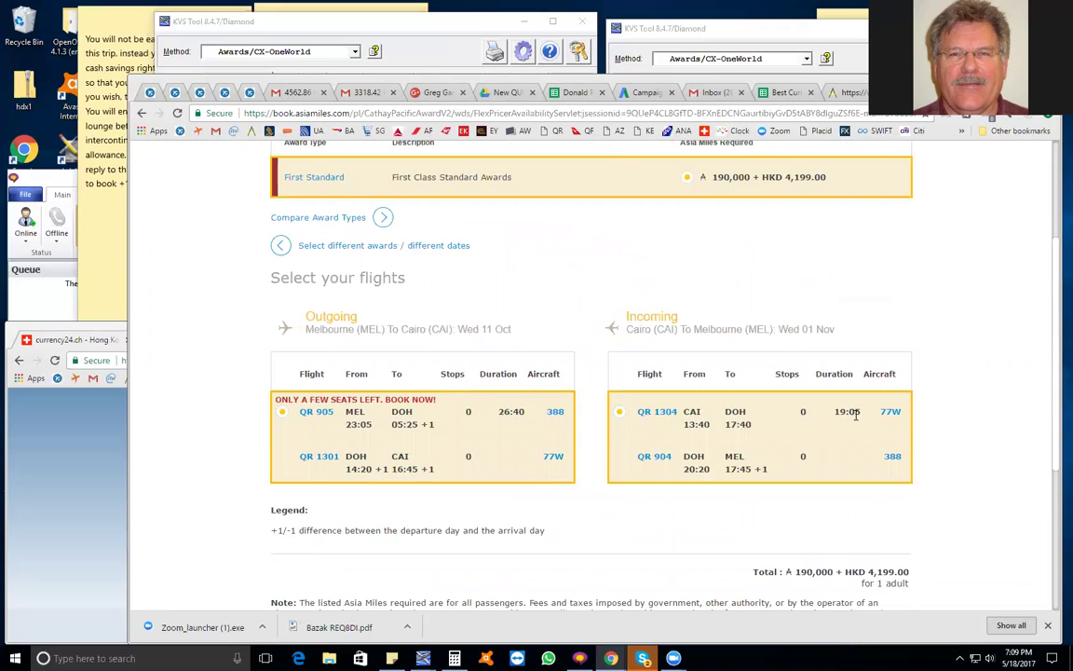
Switch to the two KVS Tool windows to compare their Melbourne–Cairo outbound and return flights with the Asia Miles selection.
{"action": "left_click", "coordinate": [384, 45]}
{"action": "left_click", "coordinate": [756, 64]}
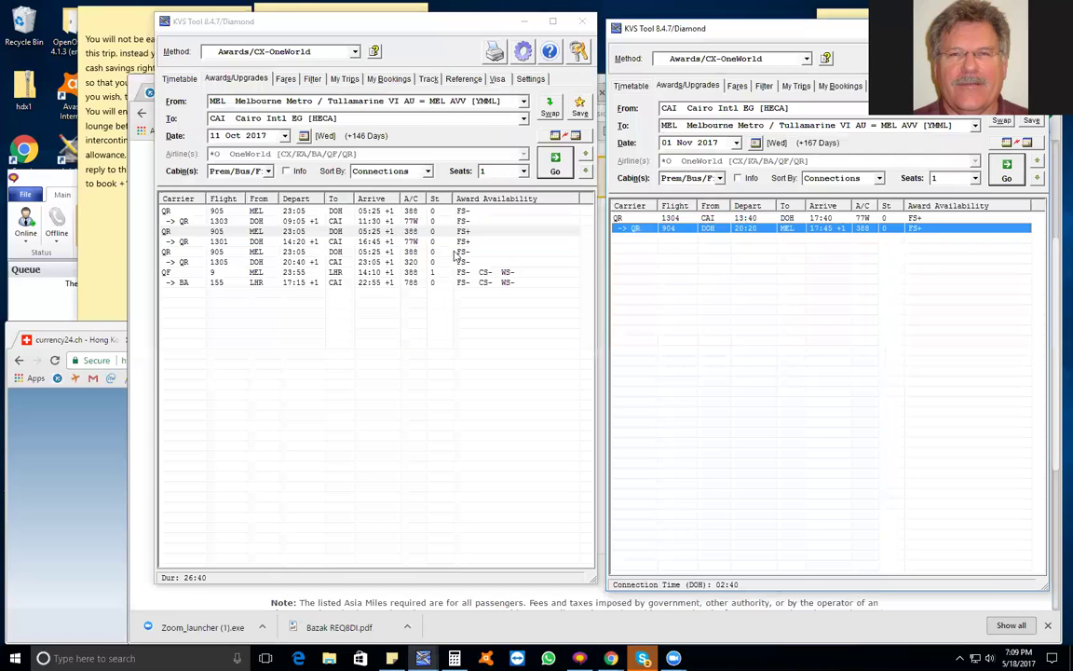
{"action": "left_click", "coordinate": [357, 233]}
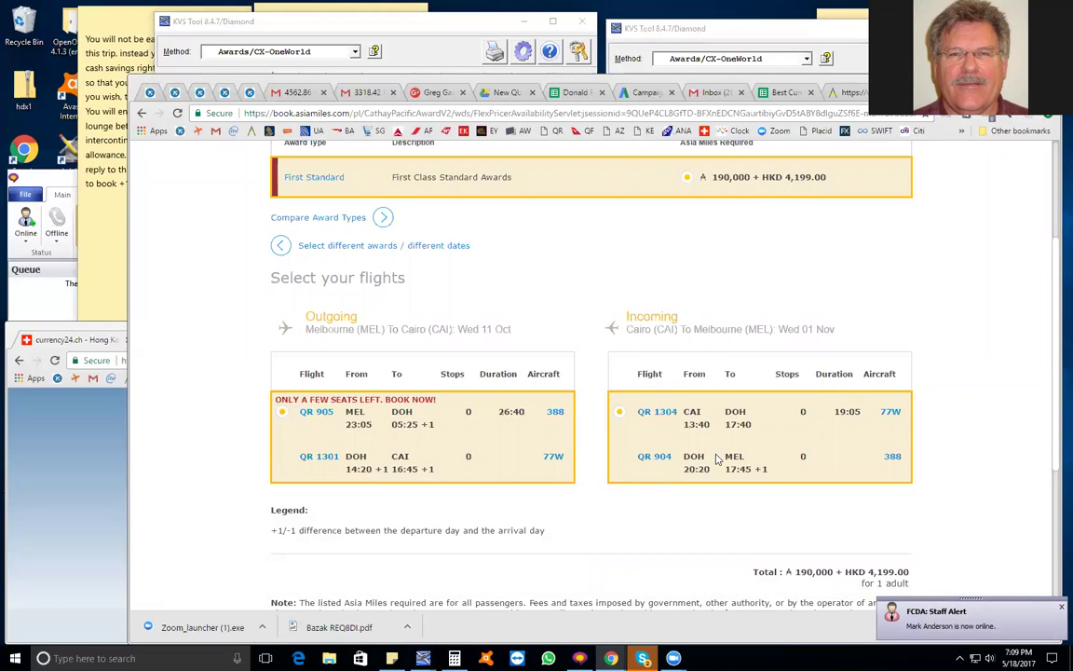
Highlight the total miles and the HKD taxes beneath the selected flights on the Asia Miles page.
{"action": "scroll", "coordinate": [720, 461], "scroll_direction": "down", "scroll_amount": 2}
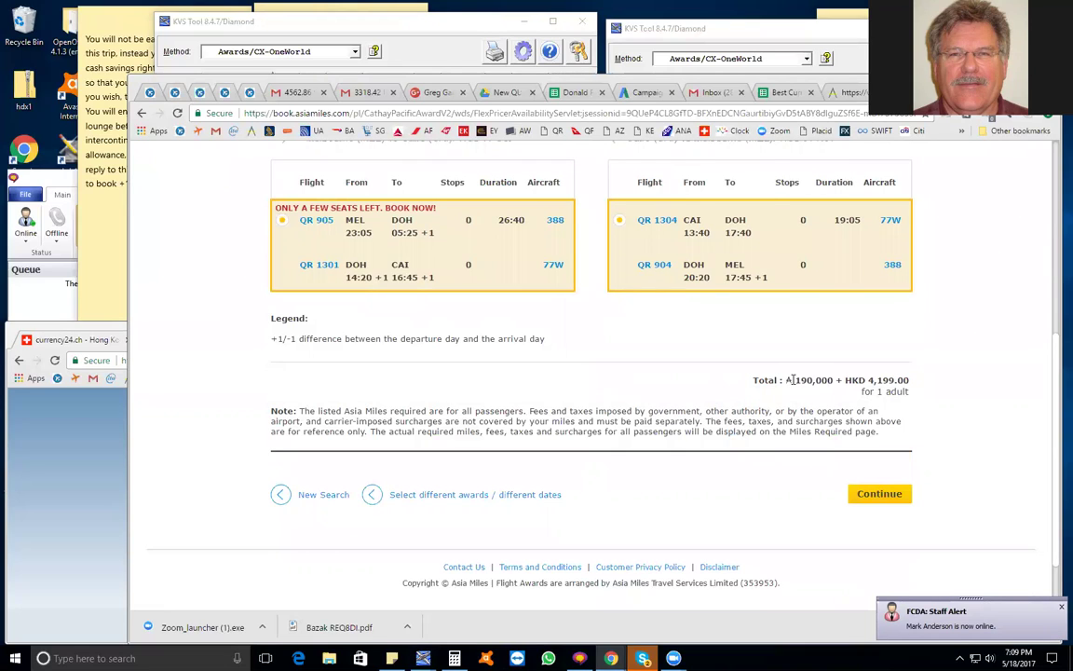
{"action": "double_click", "coordinate": [831, 380]}
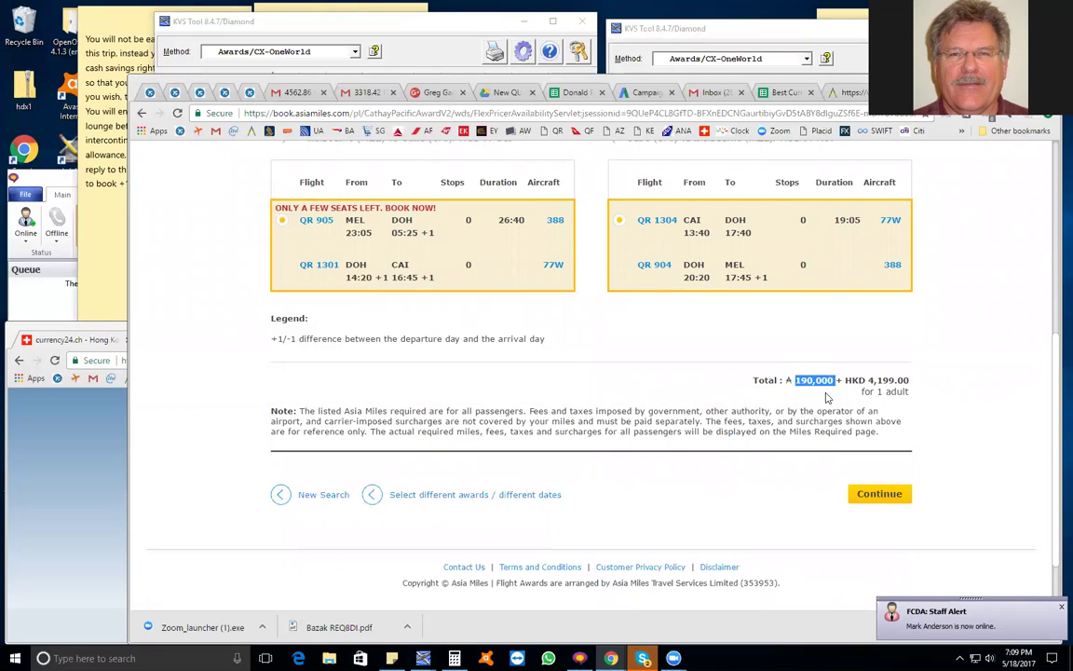
{"action": "left_click", "coordinate": [933, 428]}
{"action": "left_click_drag", "start_coordinate": [869, 380], "coordinate": [911, 392]}
Review the required miles, taxes and fees of the Cathay Pacific award row in the Award Calculator.
{"action": "left_click", "coordinate": [226, 92]}
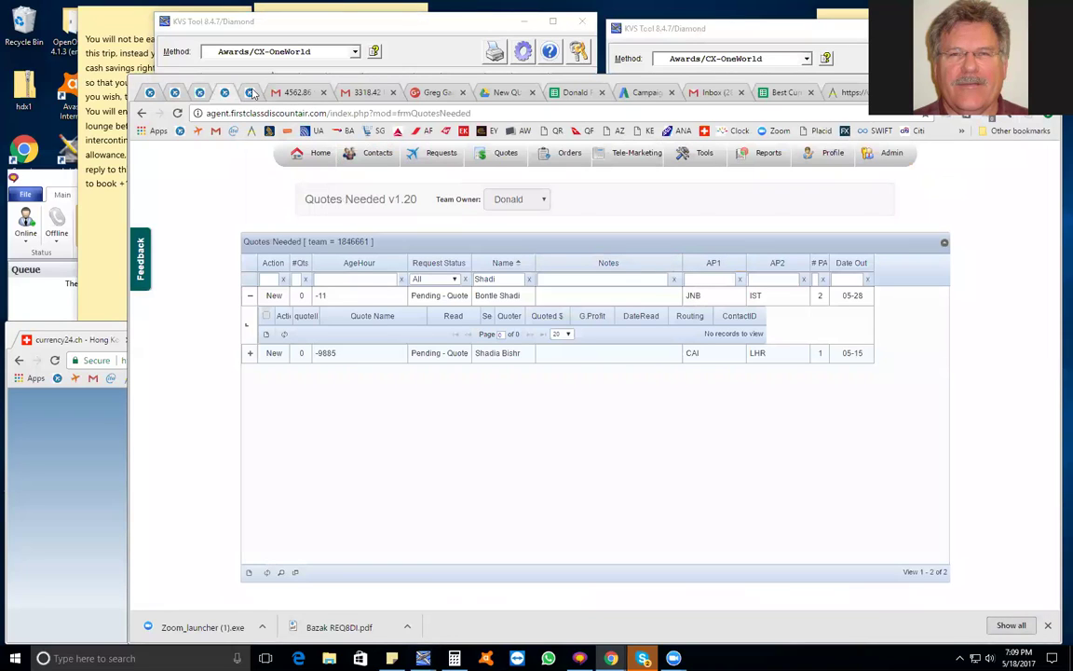
{"action": "left_click", "coordinate": [250, 92]}
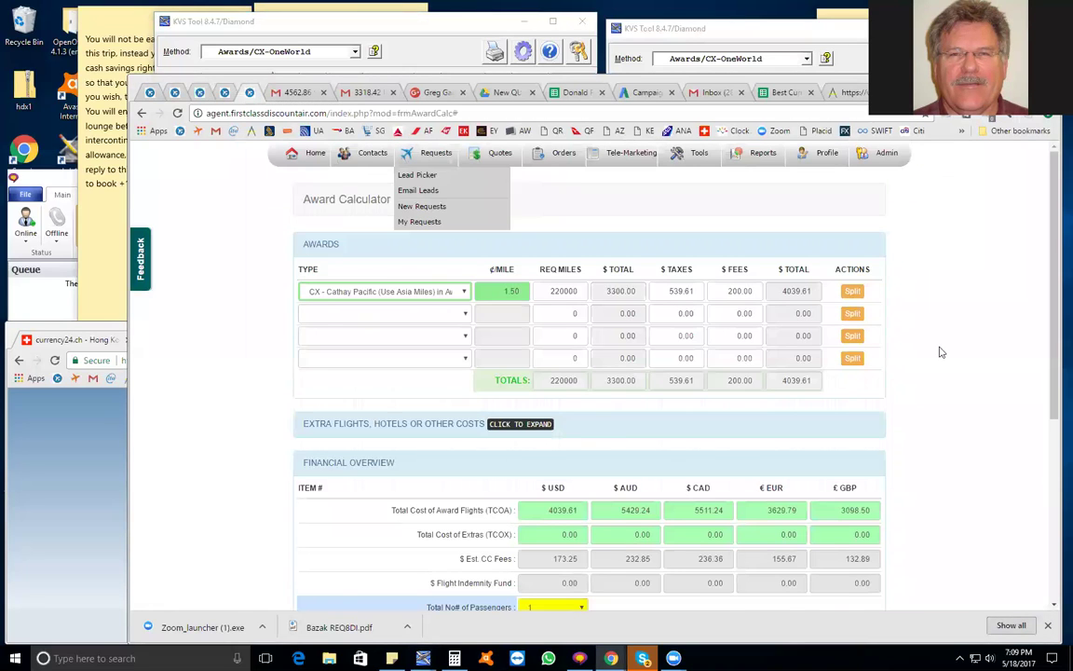
{"action": "double_click", "coordinate": [738, 291]}
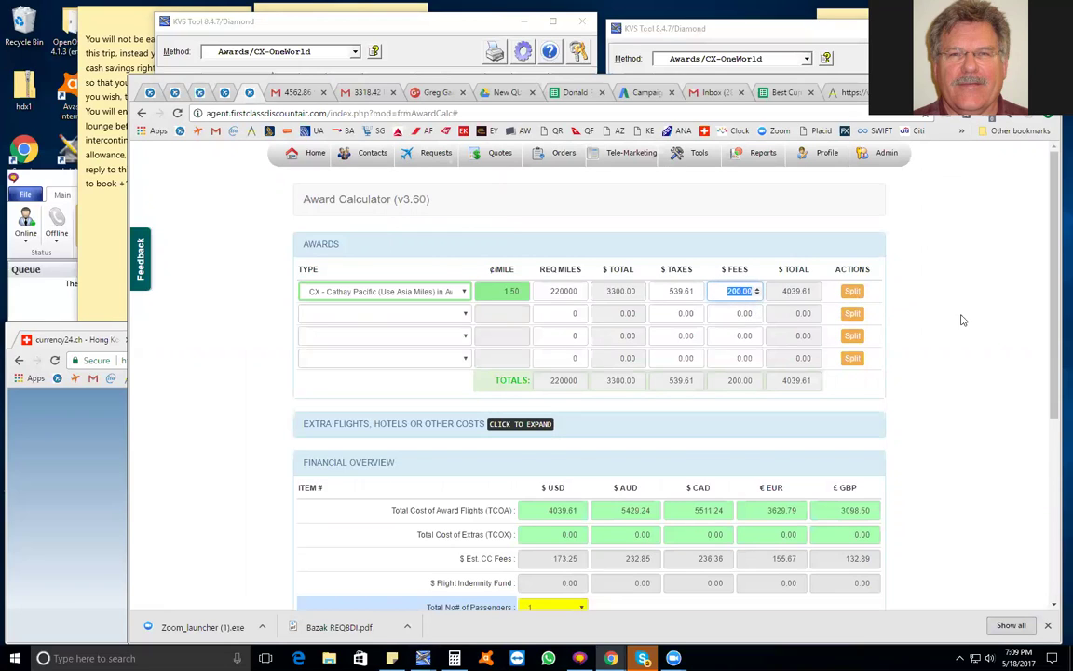
{"action": "double_click", "coordinate": [548, 291]}
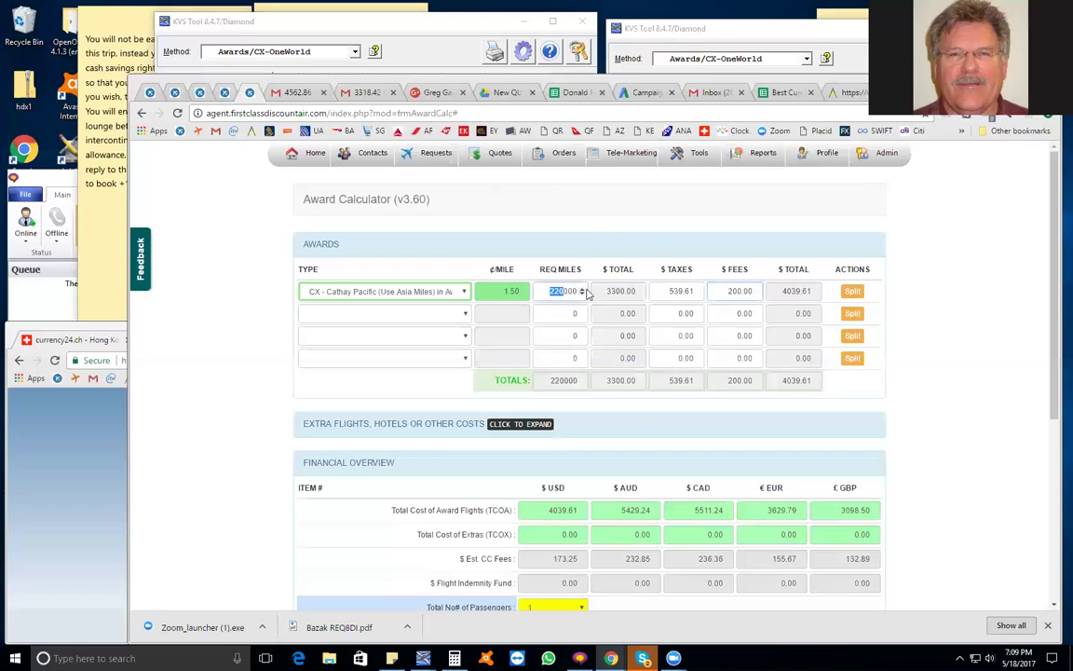
{"action": "left_click", "coordinate": [955, 339]}
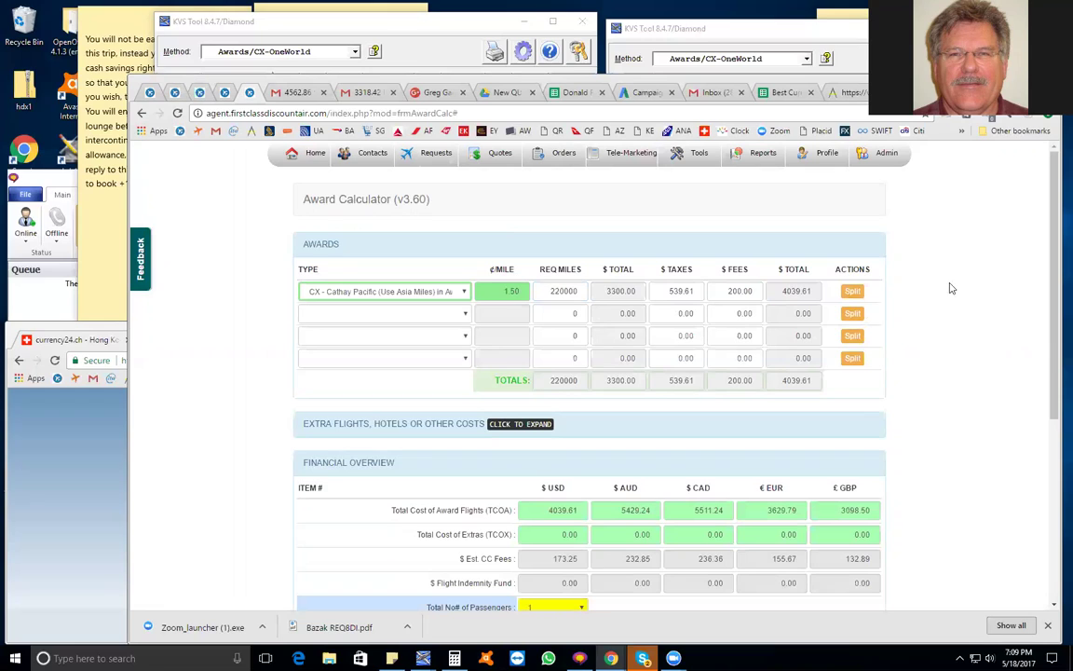
{"action": "left_click", "coordinate": [886, 153]}
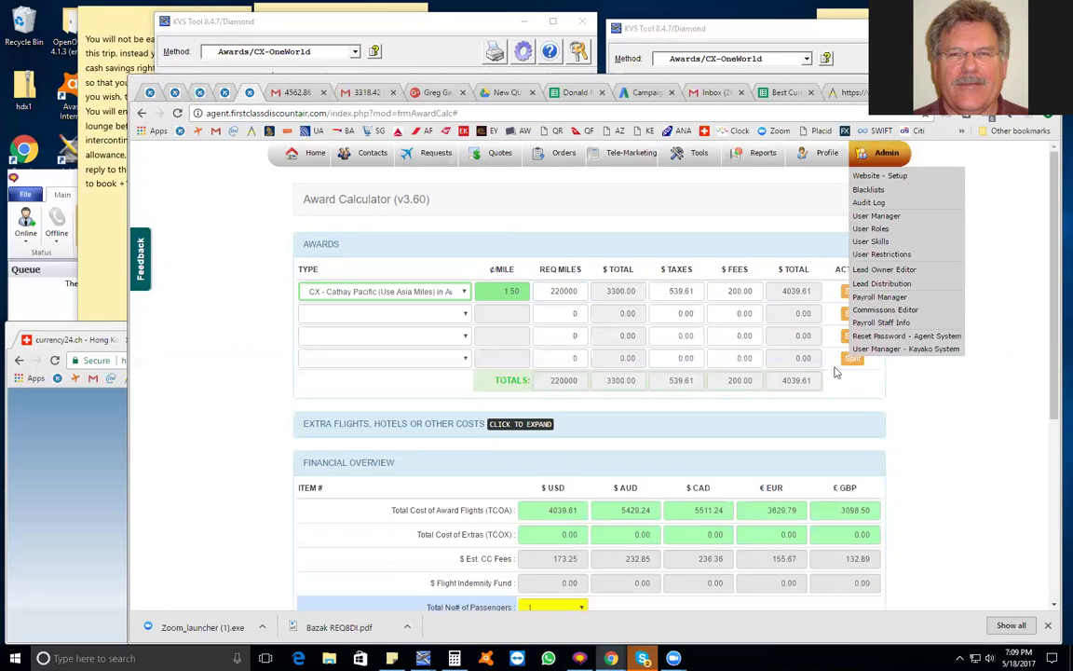
{"action": "left_click", "coordinate": [739, 291]}
{"action": "left_click", "coordinate": [949, 253]}
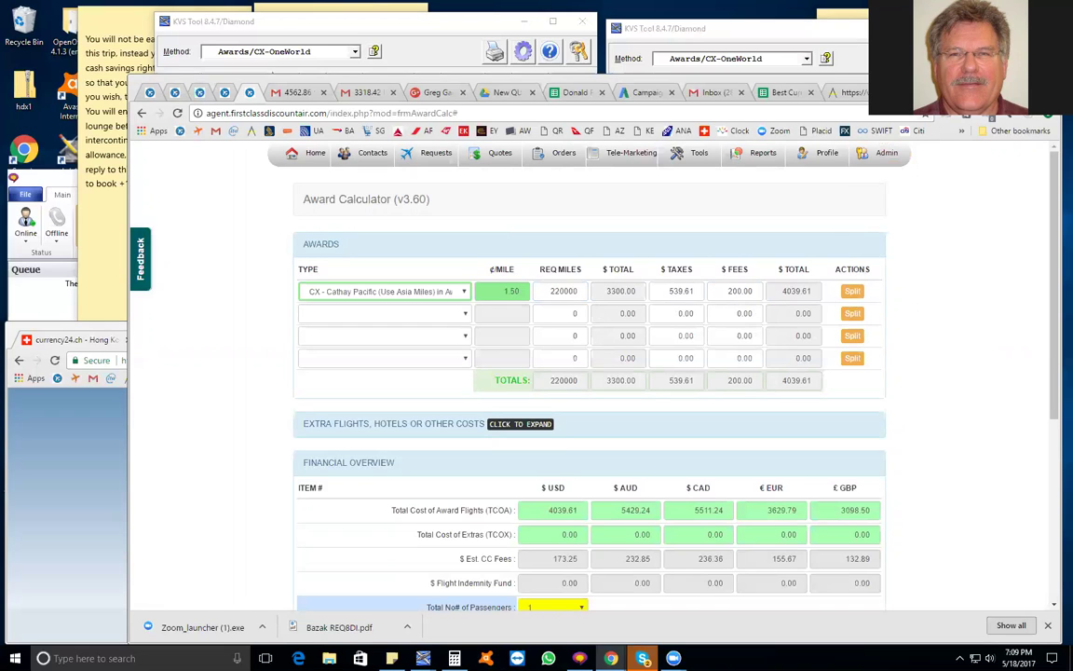
Return to the Asia Miles flight selection page and review the total and the First Standard award's cost again.
{"action": "key", "text": "ctrl+Tab"}
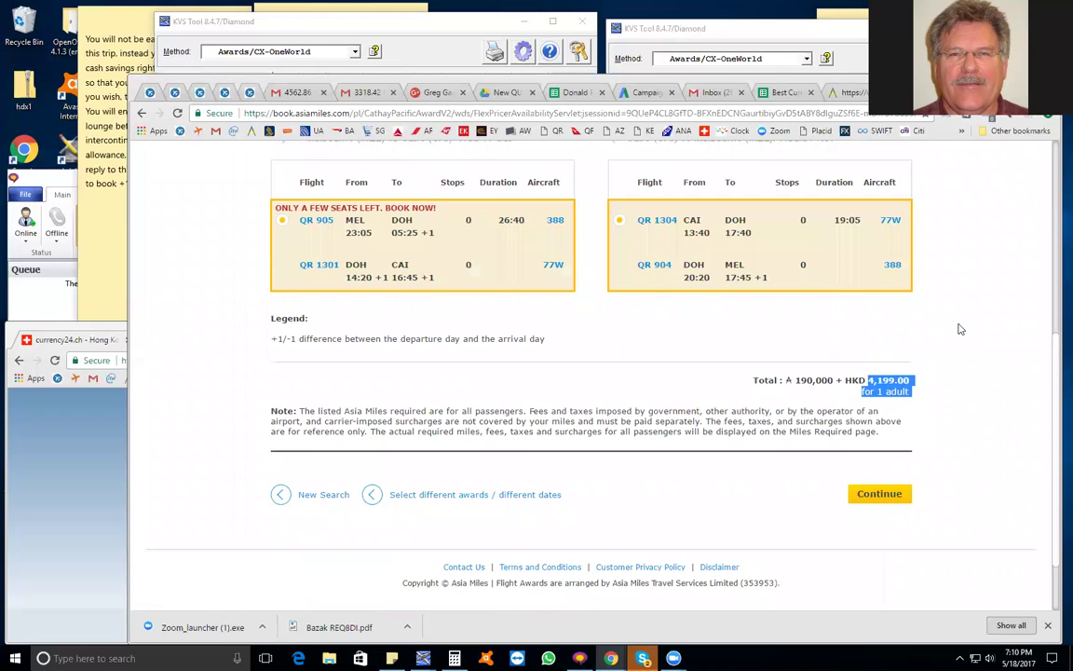
{"action": "left_click", "coordinate": [953, 395]}
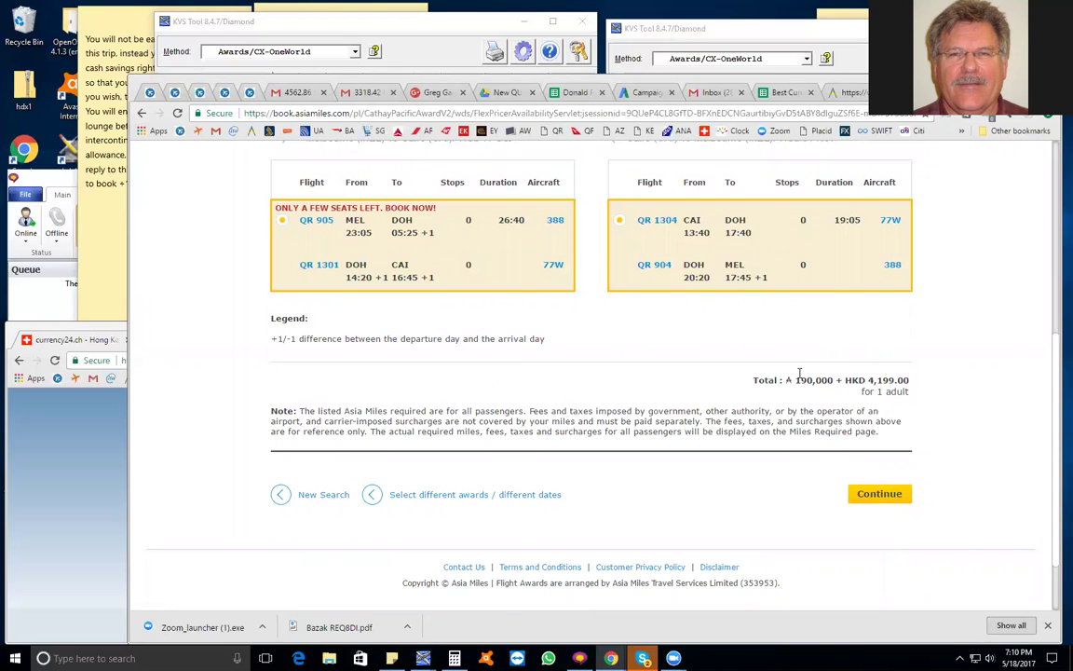
{"action": "scroll", "coordinate": [929, 352], "scroll_direction": "up", "scroll_amount": 5}
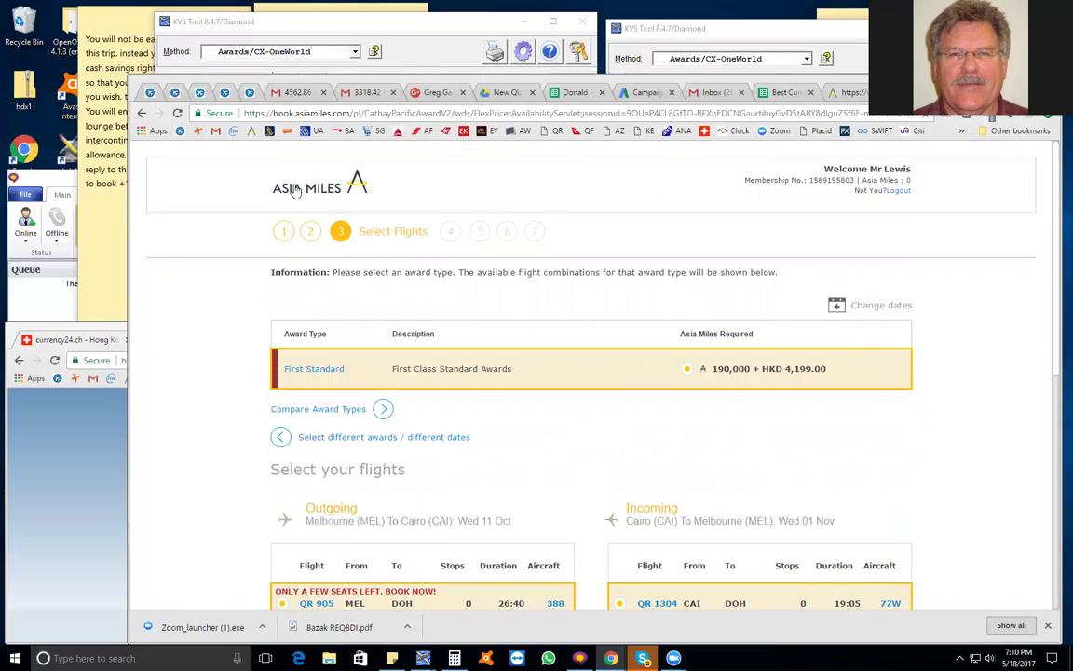
Go back to the Asia Miles date selection page, reload it with the form resubmitted, and look over the award calendar.
{"action": "left_click", "coordinate": [142, 112]}
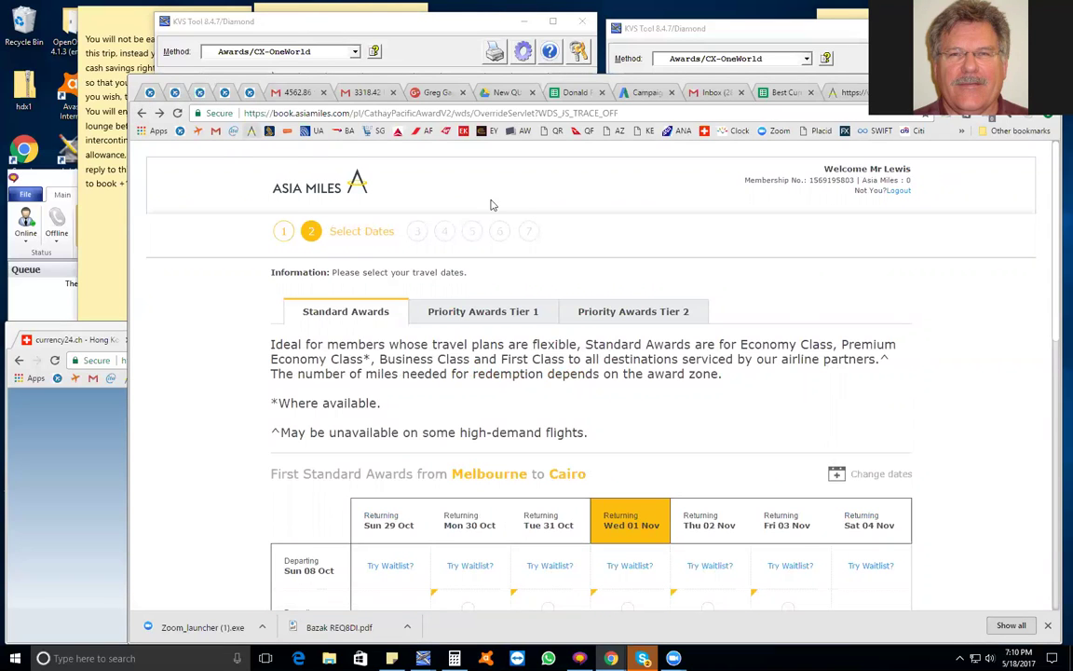
{"action": "key", "text": "F5"}
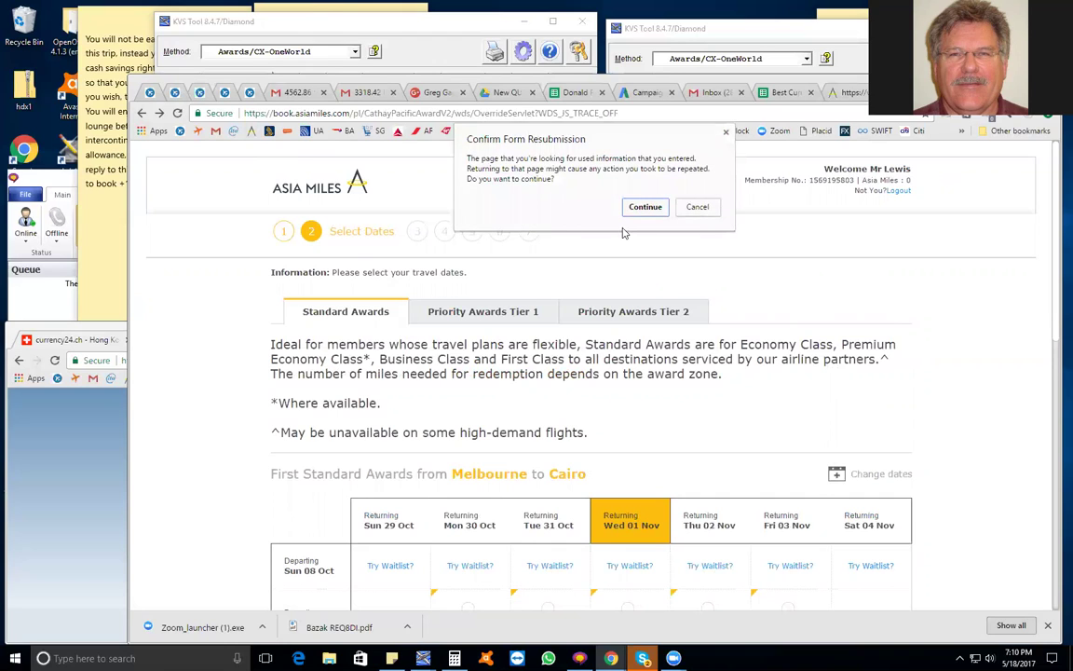
{"action": "left_click", "coordinate": [645, 207]}
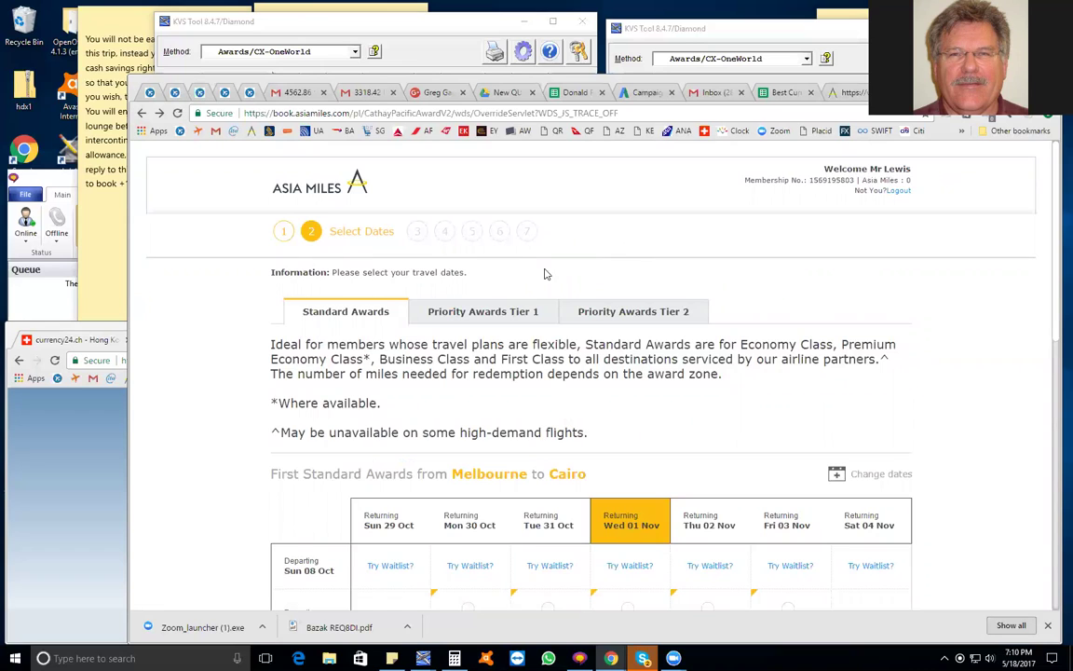
{"action": "scroll", "coordinate": [681, 312], "scroll_direction": "down", "scroll_amount": 3}
{"action": "scroll", "coordinate": [706, 300], "scroll_direction": "up", "scroll_amount": 3}
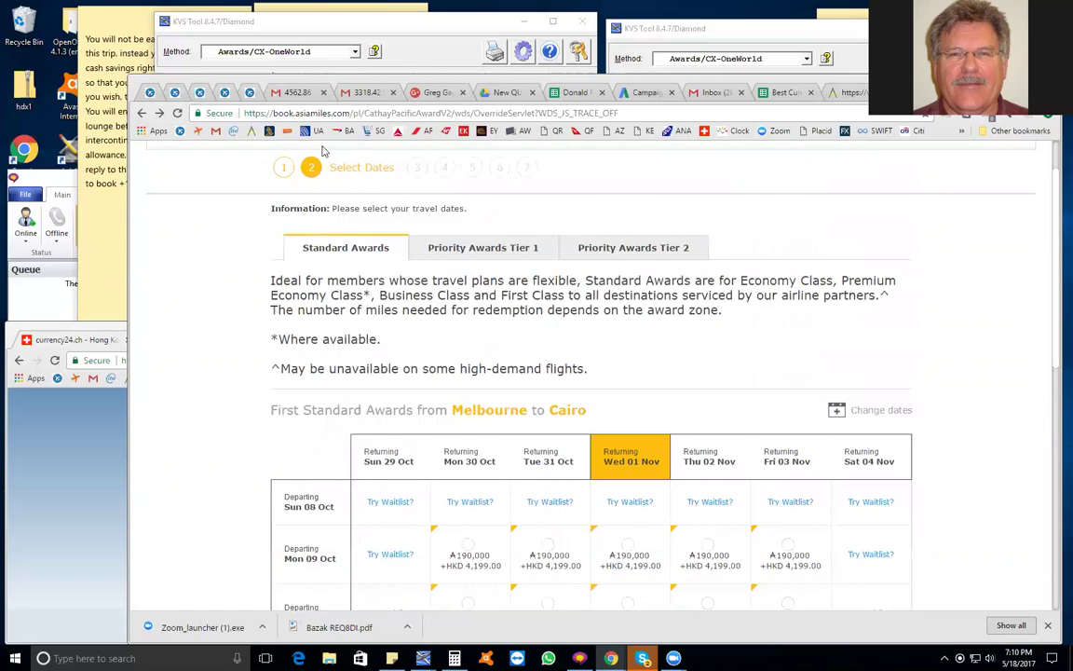
{"action": "left_click", "coordinate": [373, 112]}
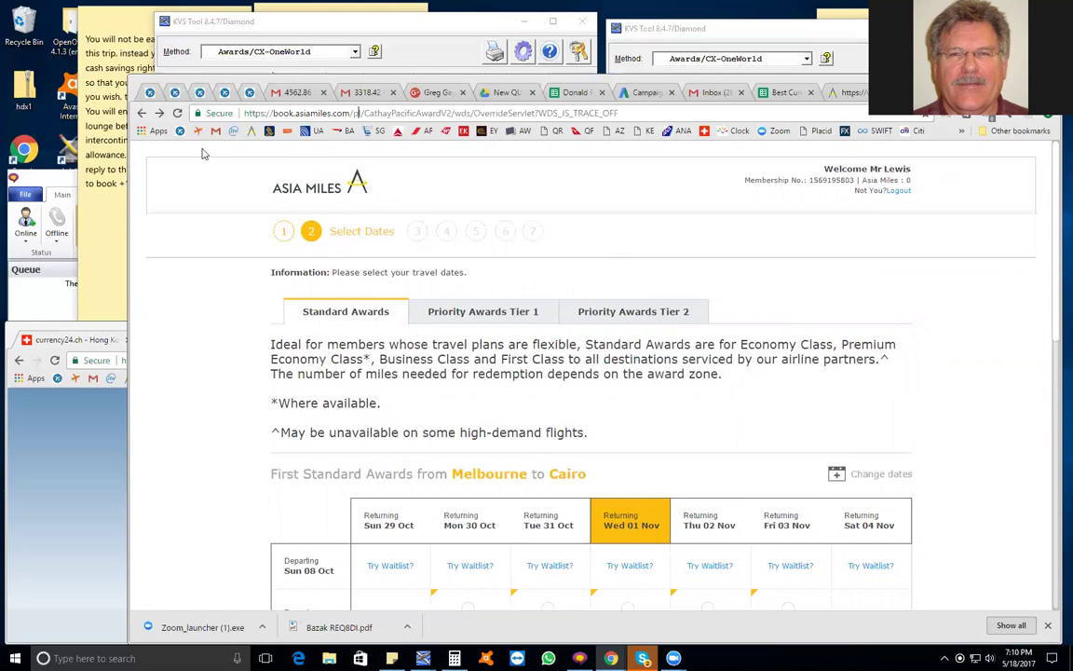
{"action": "key", "text": "Return"}
{"action": "scroll", "coordinate": [606, 319], "scroll_direction": "down", "scroll_amount": 10}
{"action": "scroll", "coordinate": [607, 331], "scroll_direction": "up", "scroll_amount": 10}
{"action": "left_click", "coordinate": [317, 112]}
{"action": "key", "text": "Delete"}
{"action": "key", "text": "Delete"}
{"action": "key", "text": "Delete"}
{"action": "key", "text": "Delete"}
{"action": "key", "text": "Delete"}
{"action": "key", "text": "Delete"}
{"action": "key", "text": "Delete"}
{"action": "key", "text": "Delete"}
{"action": "key", "text": "Delete"}
{"action": "key", "text": "Delete"}
{"action": "key", "text": "Delete"}
{"action": "key", "text": "Delete"}
{"action": "key", "text": "Delete"}
{"action": "key", "text": "Delete"}
{"action": "key", "text": "Delete"}
{"action": "key", "text": "Delete"}
{"action": "key", "text": "Delete"}
{"action": "key", "text": "Delete"}
{"action": "key", "text": "Delete"}
{"action": "key", "text": "Delete"}
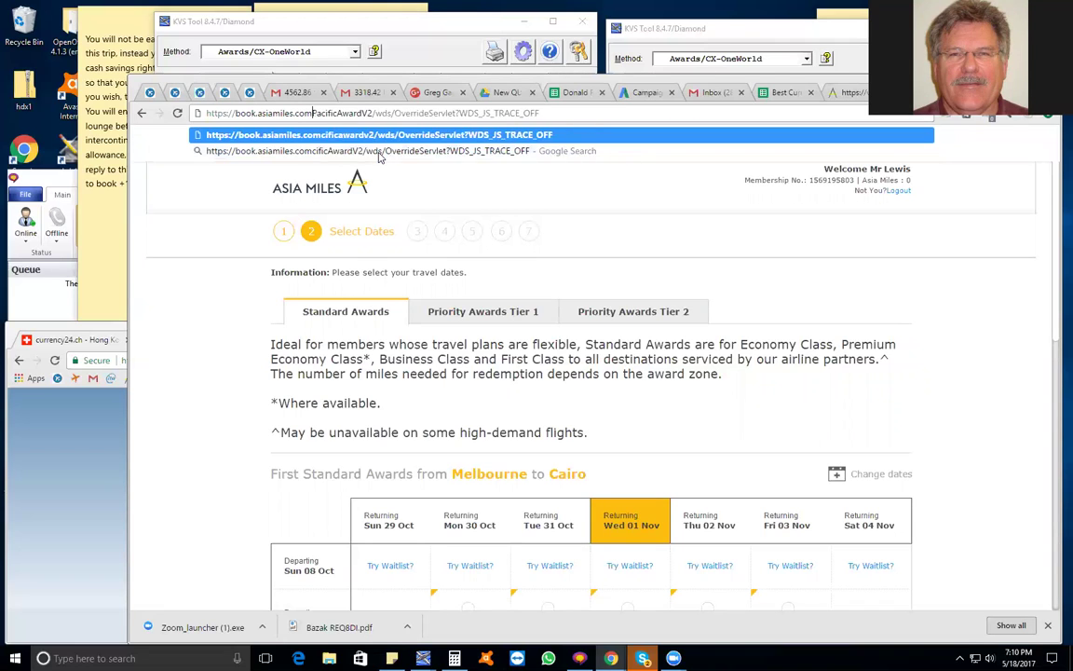
{"action": "key", "text": "Delete"}
{"action": "key", "text": "Delete"}
{"action": "key", "text": "Delete"}
{"action": "key", "text": "Delete"}
{"action": "key", "text": "Delete"}
{"action": "key", "text": "Delete"}
{"action": "key", "text": "Delete"}
{"action": "key", "text": "Delete"}
{"action": "key", "text": "Delete"}
{"action": "key", "text": "Delete"}
{"action": "key", "text": "Delete"}
{"action": "key", "text": "Delete"}
{"action": "key", "text": "Delete"}
{"action": "key", "text": "Delete"}
{"action": "key", "text": "Delete"}
{"action": "key", "text": "Delete"}
{"action": "key", "text": "Delete"}
{"action": "key", "text": "Delete"}
{"action": "key", "text": "Delete"}
{"action": "key", "text": "Delete"}
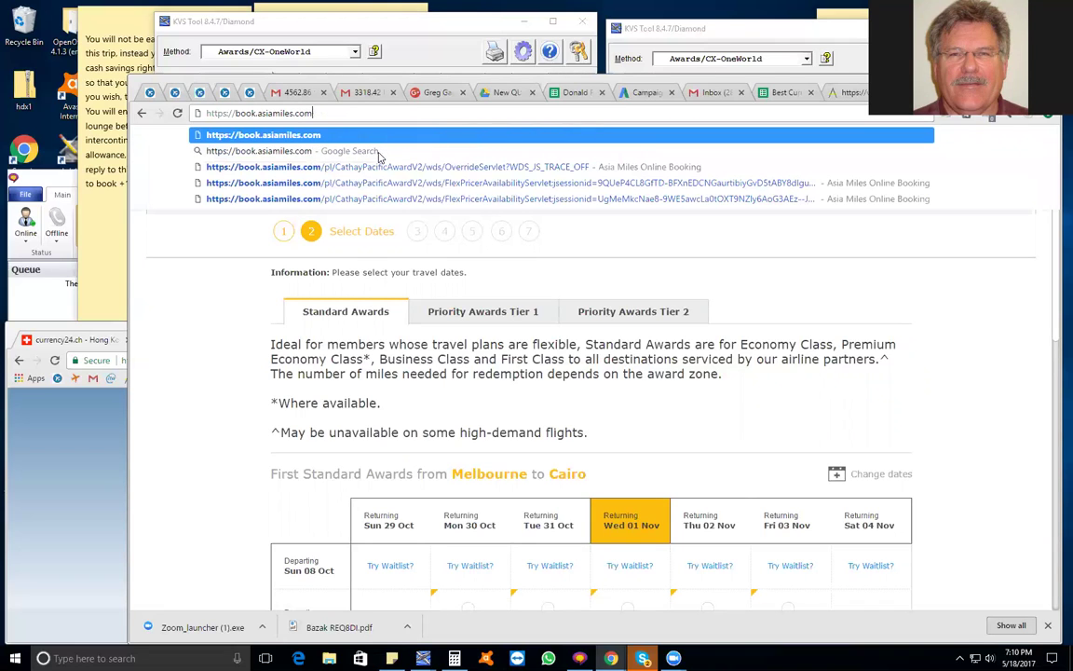
{"action": "key", "text": "Return"}
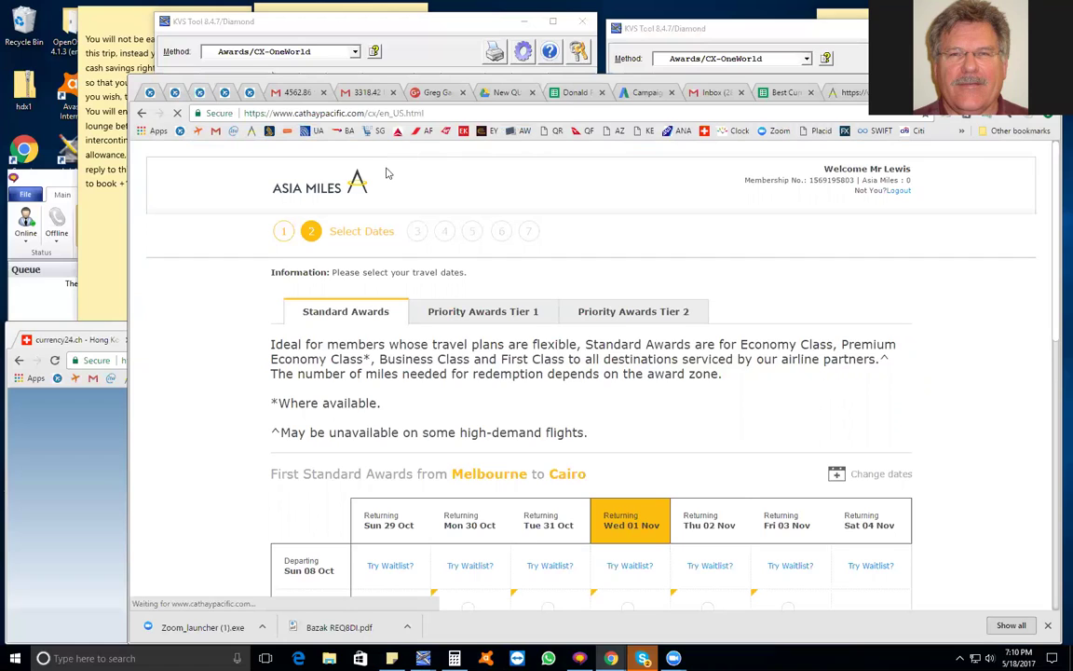
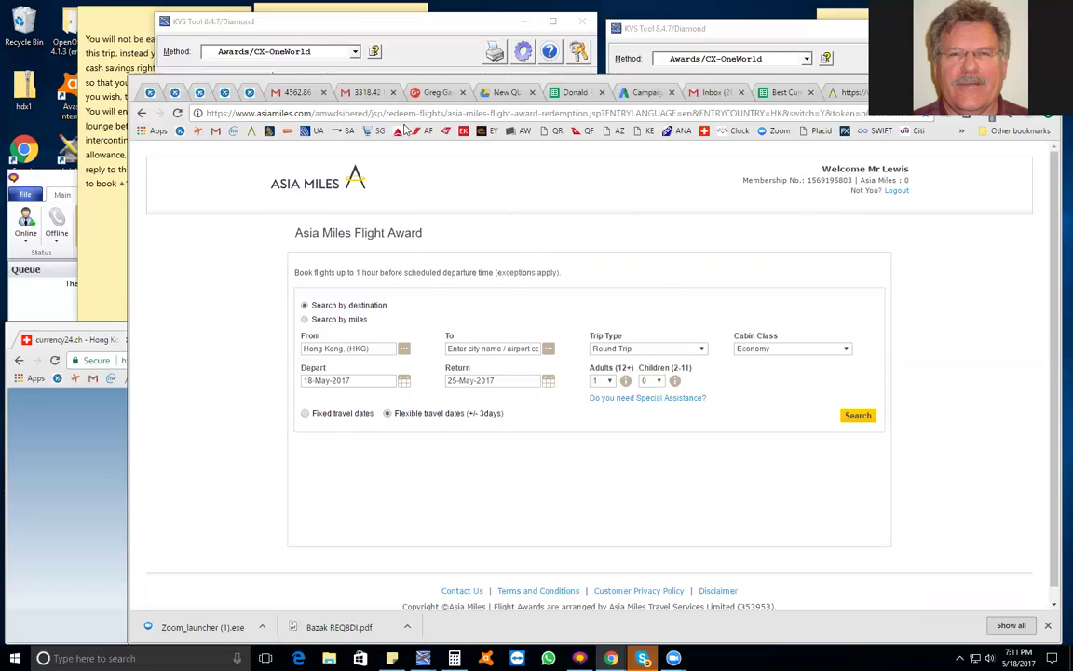
Return to the Asia Miles Flight Award Finder and submit its round-trip First search with no cities filled in.
{"action": "left_click", "coordinate": [851, 93]}
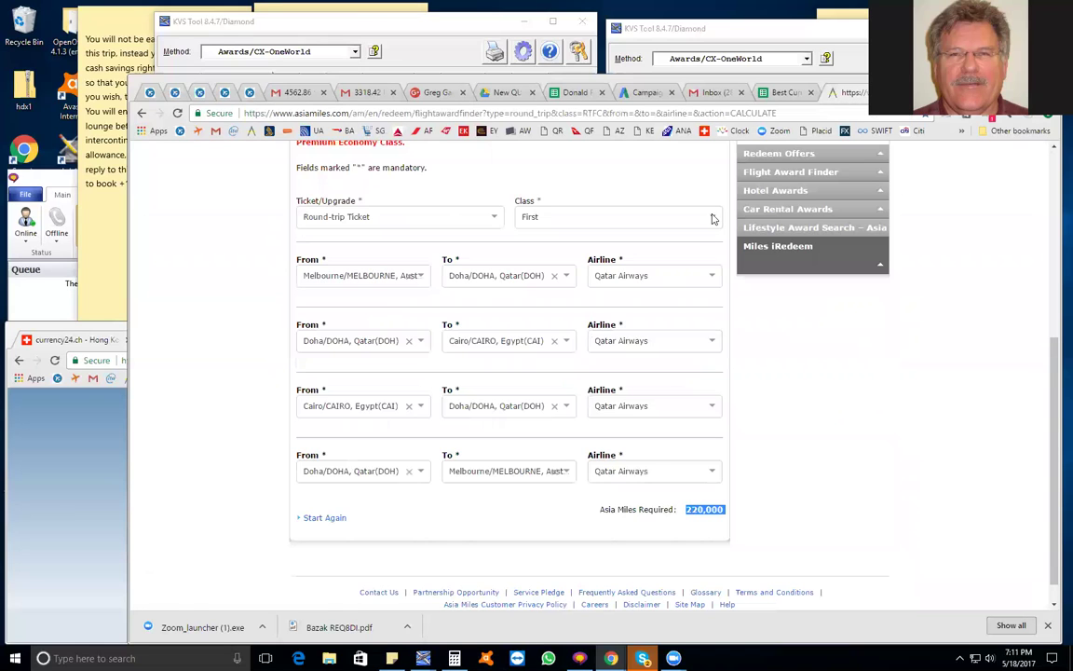
{"action": "scroll", "coordinate": [773, 305], "scroll_direction": "up", "scroll_amount": 5}
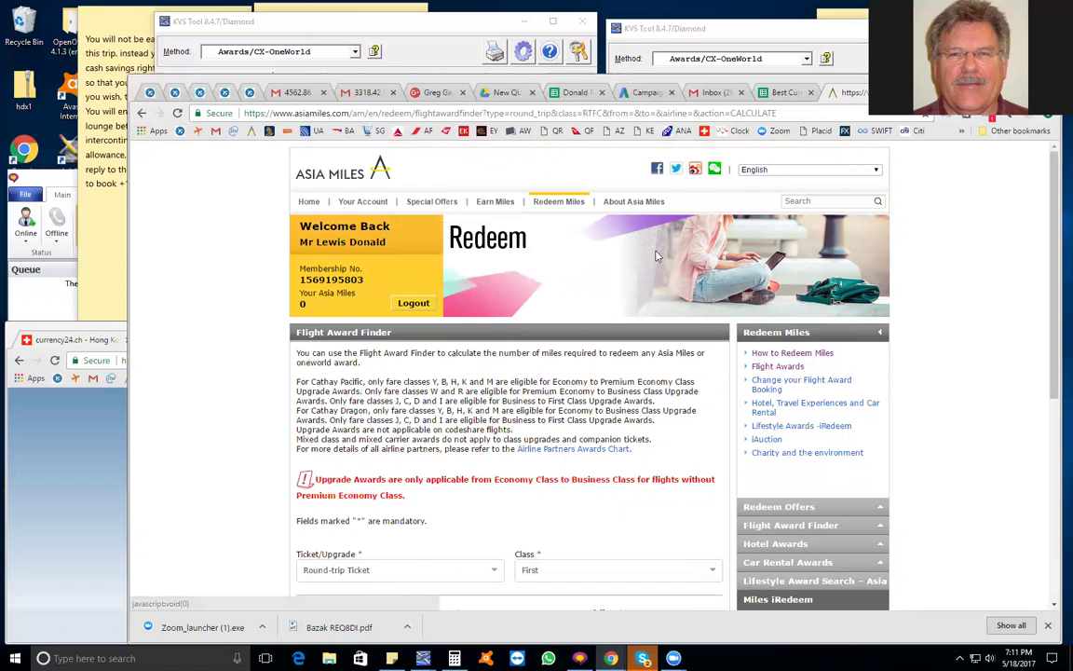
{"action": "left_click", "coordinate": [790, 524]}
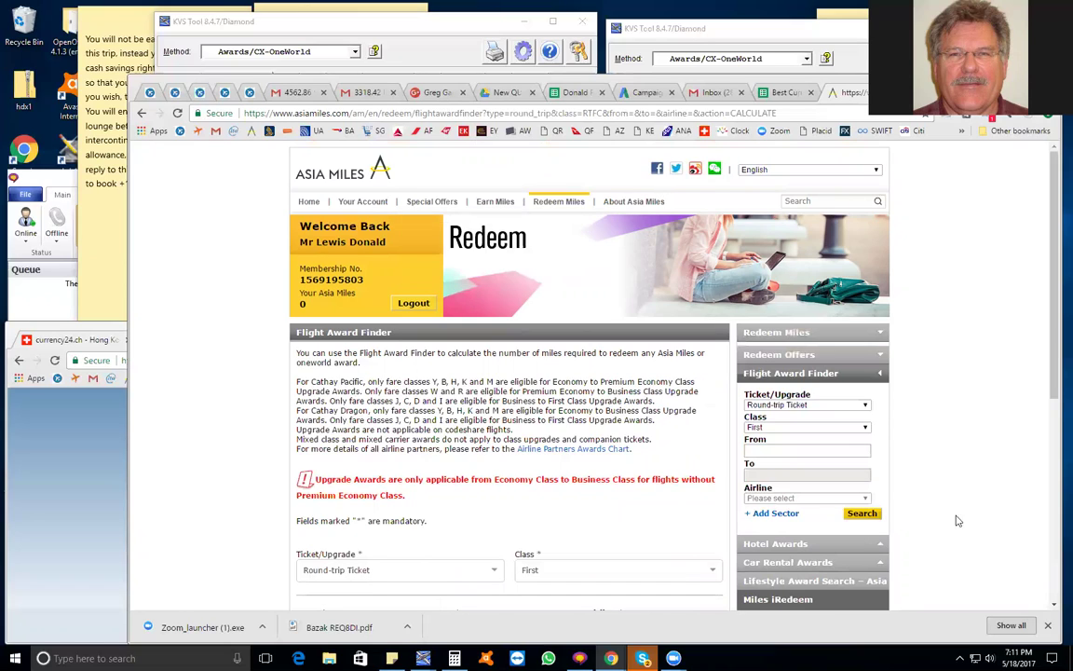
{"action": "left_click", "coordinate": [861, 510]}
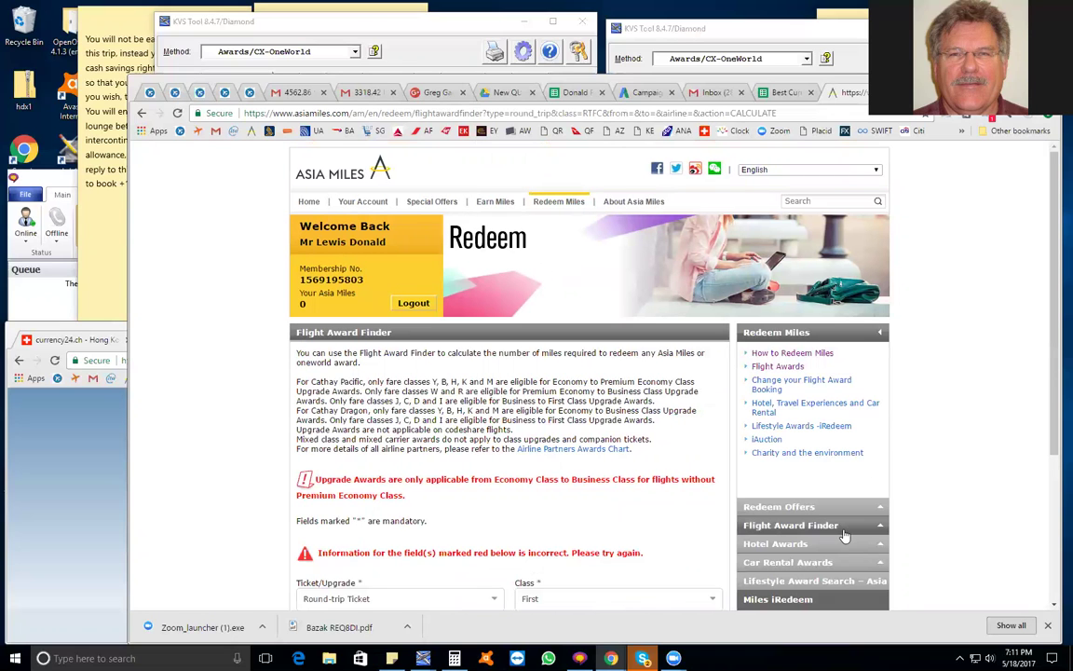
{"action": "left_click", "coordinate": [842, 528]}
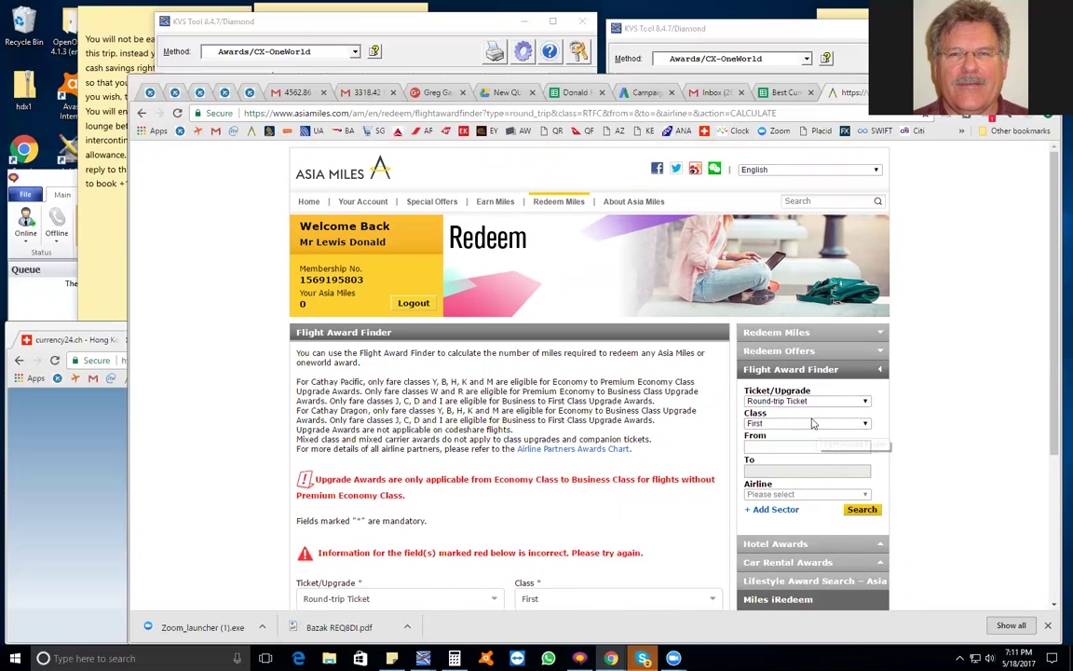
{"action": "left_click", "coordinate": [857, 511]}
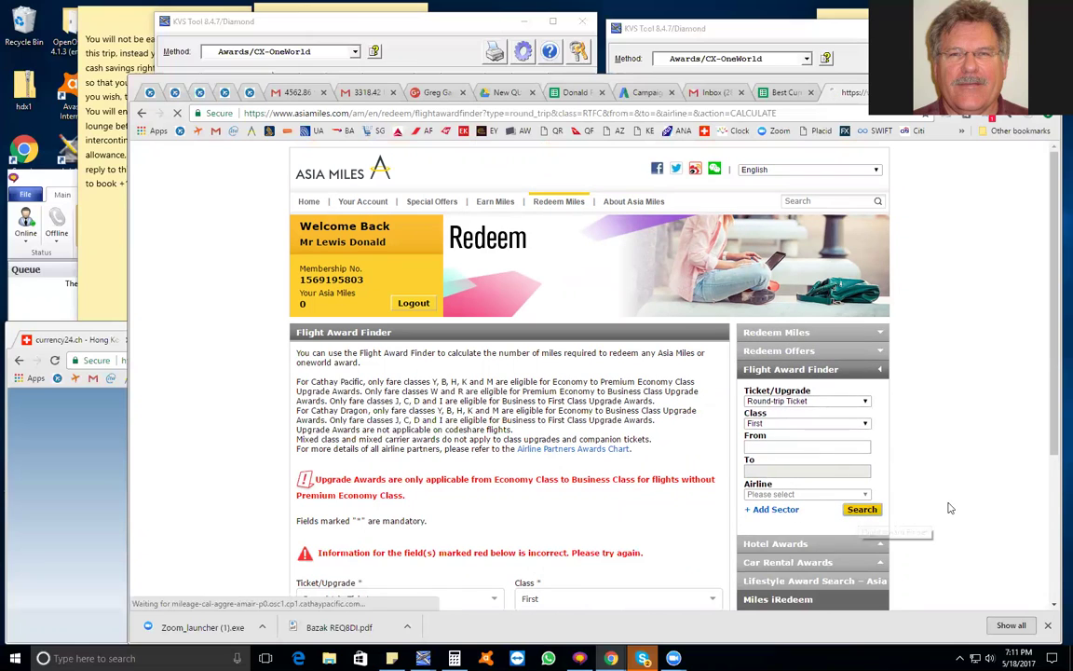
{"action": "scroll", "coordinate": [805, 484], "scroll_direction": "down", "scroll_amount": 1}
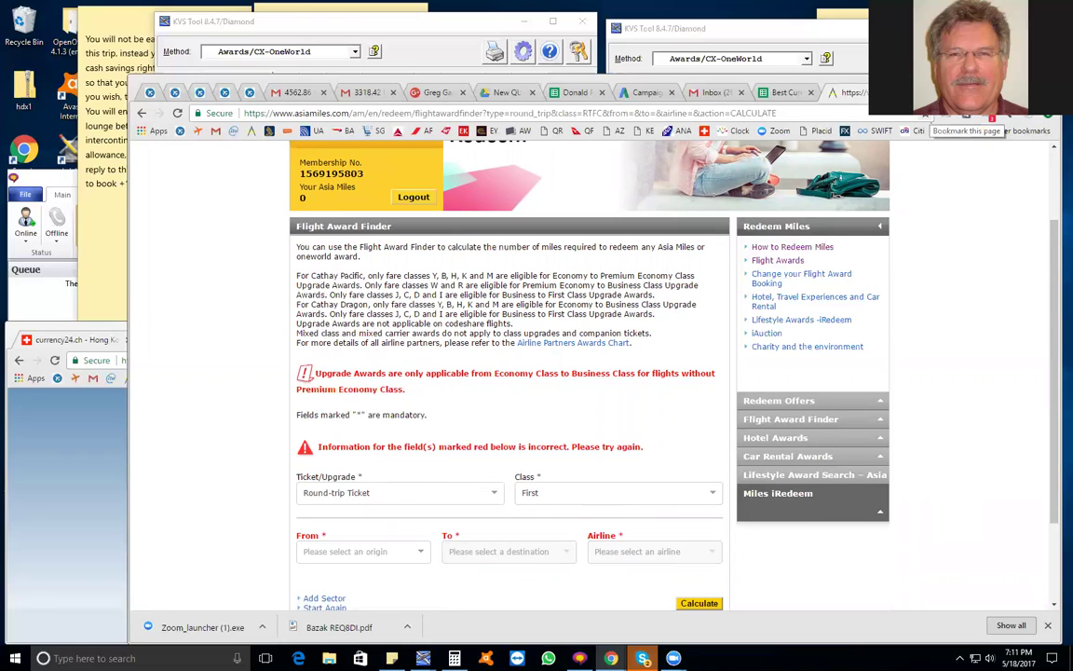
Bookmark the Flight Award Finder page on the bookmarks bar under the name CX FAF.
{"action": "left_click", "coordinate": [930, 113]}
{"action": "left_click", "coordinate": [873, 158]}
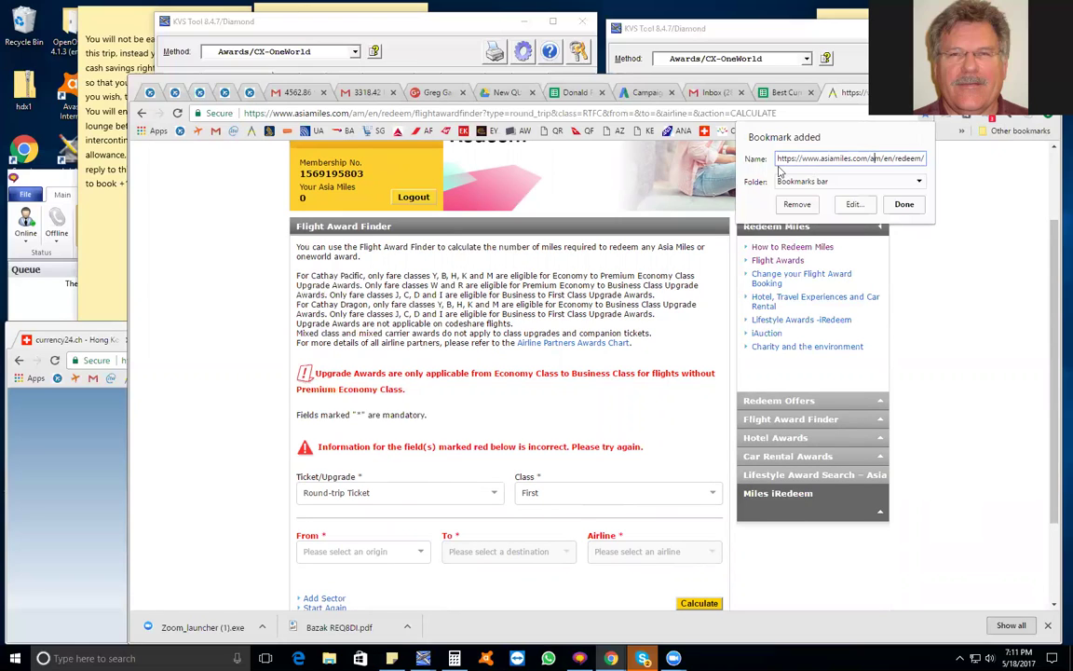
{"action": "key", "text": "Right"}
{"action": "key", "text": "Right"}
{"action": "key", "text": "Right"}
{"action": "key", "text": "Right"}
{"action": "key", "text": "Right"}
{"action": "key", "text": "Right"}
{"action": "key", "text": "Right"}
{"action": "key", "text": "Right"}
{"action": "key", "text": "Right"}
{"action": "key", "text": "Right"}
{"action": "key", "text": "Right"}
{"action": "key", "text": "Right"}
{"action": "key", "text": "Right"}
{"action": "key", "text": "Right"}
{"action": "key", "text": "Right"}
{"action": "key", "text": "Right"}
{"action": "key", "text": "Right"}
{"action": "key", "text": "Right"}
{"action": "key", "text": "Right"}
{"action": "key", "text": "Right"}
{"action": "key", "text": "Right"}
{"action": "key", "text": "Right"}
{"action": "key", "text": "Right"}
{"action": "key", "text": "Right"}
{"action": "key", "text": "Right"}
{"action": "key", "text": "Right"}
{"action": "key", "text": "Right"}
{"action": "key", "text": "Right"}
{"action": "key", "text": "Right"}
{"action": "key", "text": "Right"}
{"action": "key", "text": "Right"}
{"action": "key", "text": "Right"}
{"action": "key", "text": "Right"}
{"action": "key", "text": "Right"}
{"action": "key", "text": "Right"}
{"action": "key", "text": "Right"}
{"action": "key", "text": "Right"}
{"action": "key", "text": "Right"}
{"action": "key", "text": "Right"}
{"action": "key", "text": "Right"}
{"action": "key", "text": "Delete"}
{"action": "key", "text": "Delete"}
{"action": "key", "text": "Delete"}
{"action": "key", "text": "Delete"}
{"action": "key", "text": "Delete"}
{"action": "key", "text": "Delete"}
{"action": "key", "text": "Delete"}
{"action": "key", "text": "Delete"}
{"action": "key", "text": "Delete"}
{"action": "key", "text": "Delete"}
{"action": "key", "text": "Delete"}
{"action": "key", "text": "Delete"}
{"action": "key", "text": "Delete"}
{"action": "key", "text": "Delete"}
{"action": "key", "text": "Delete"}
{"action": "key", "text": "Delete"}
{"action": "key", "text": "Delete"}
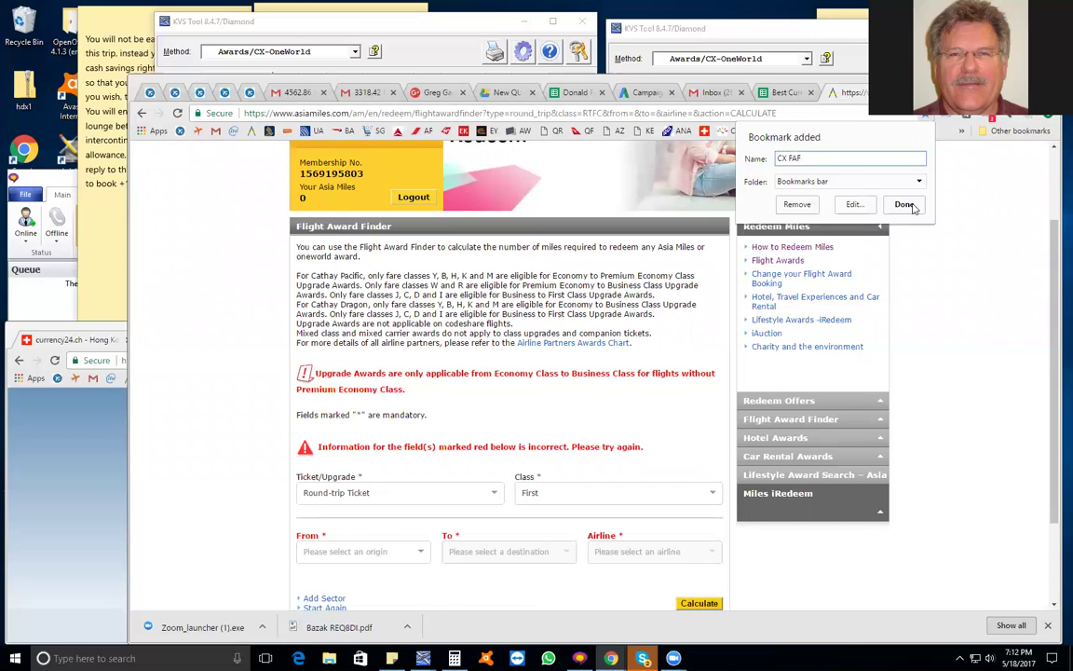
{"action": "left_click", "coordinate": [905, 205]}
Move the CX FAF bookmark out of the overflow list to sit beside the existing Asia Miles bookmark on the bookmarks bar.
{"action": "left_click", "coordinate": [963, 131]}
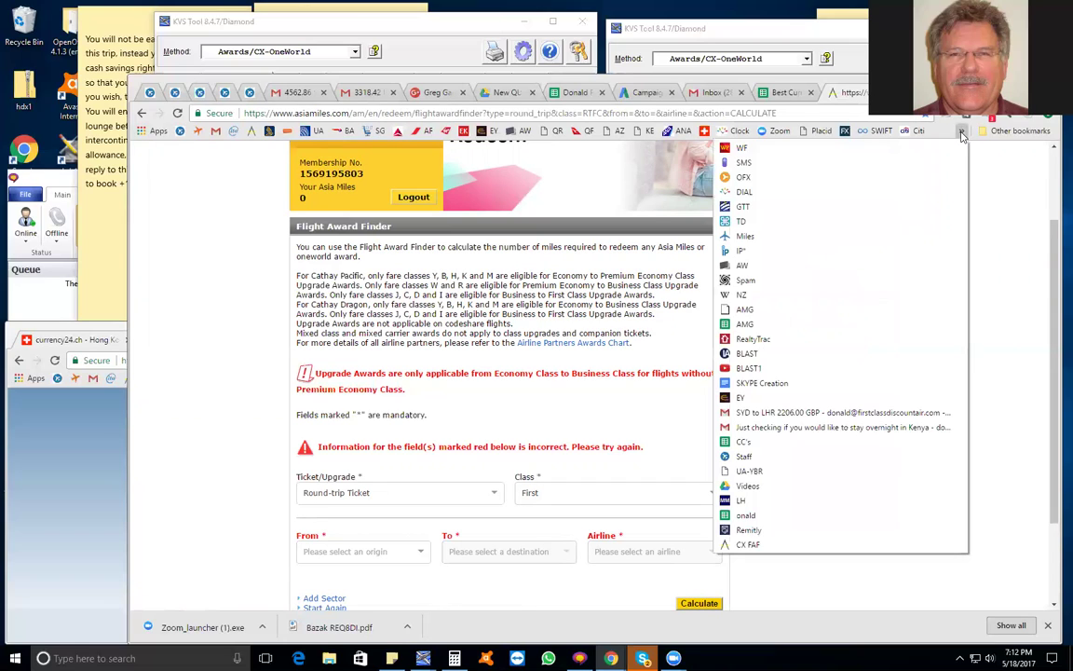
{"action": "left_click_drag", "start_coordinate": [746, 544], "coordinate": [788, 149]}
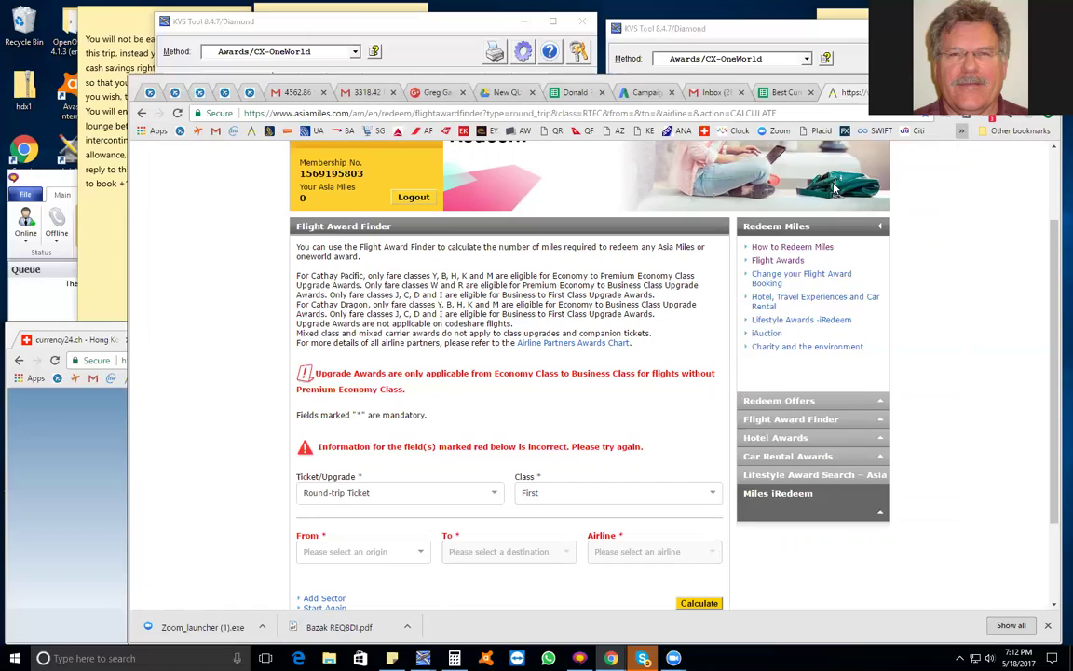
{"action": "left_click", "coordinate": [962, 131]}
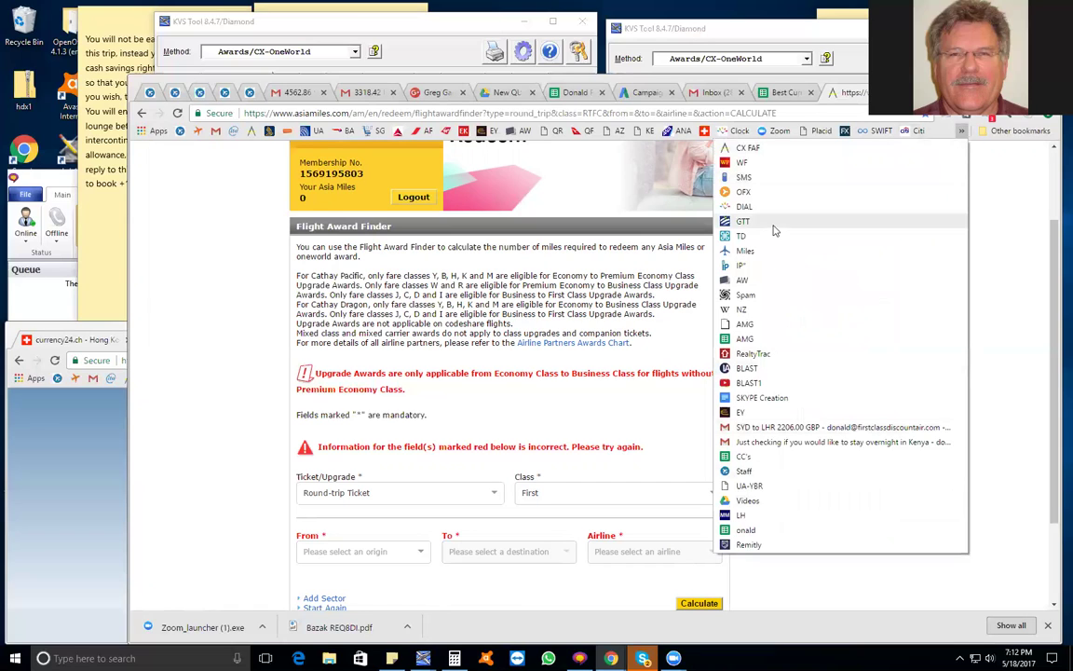
{"action": "scroll", "coordinate": [567, 151], "scroll_direction": "up", "scroll_amount": 2}
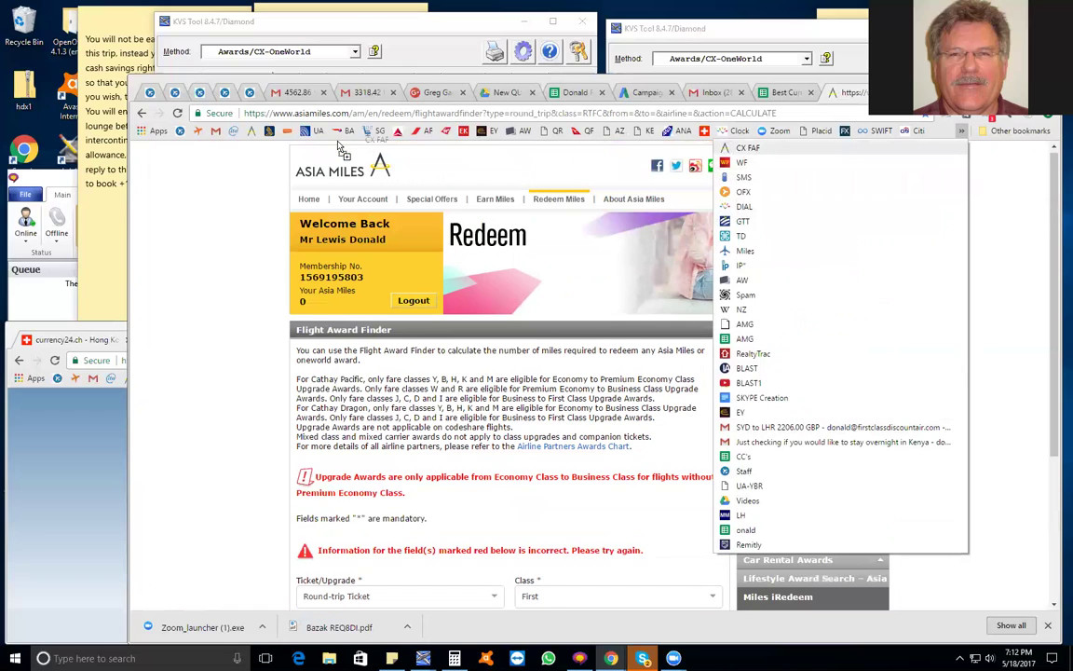
{"action": "mouse_move", "coordinate": [270, 140]}
{"action": "left_mouse_down"}
{"action": "mouse_move", "coordinate": [296, 138]}
{"action": "mouse_move", "coordinate": [266, 135]}
{"action": "left_mouse_up"}
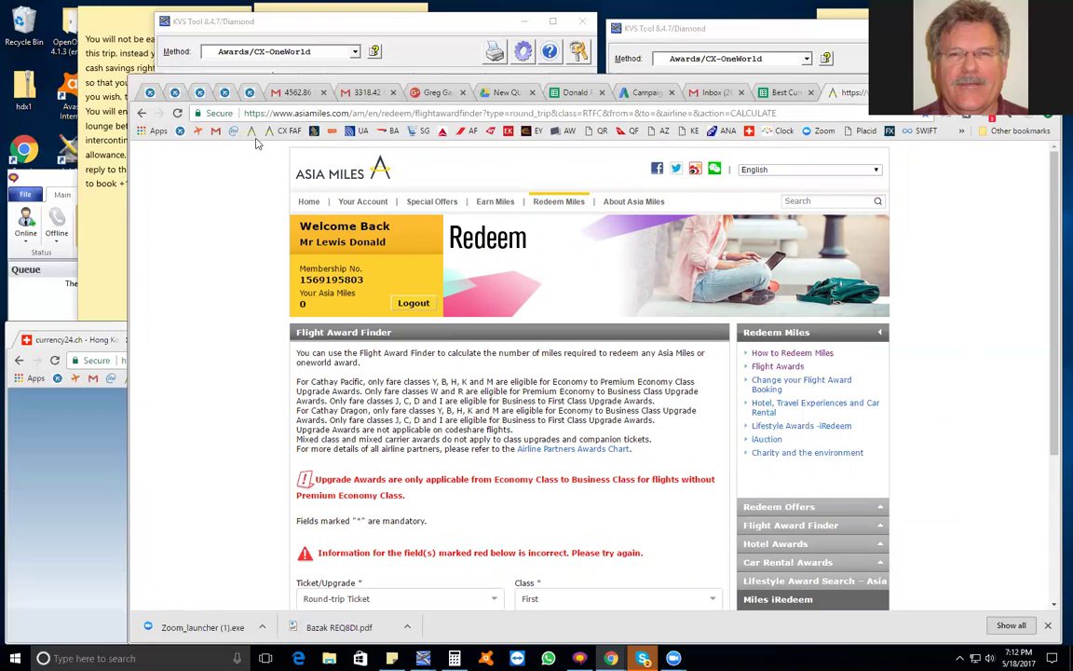
{"action": "left_click_drag", "start_coordinate": [288, 133], "coordinate": [259, 130]}
{"action": "left_click", "coordinate": [257, 130]}
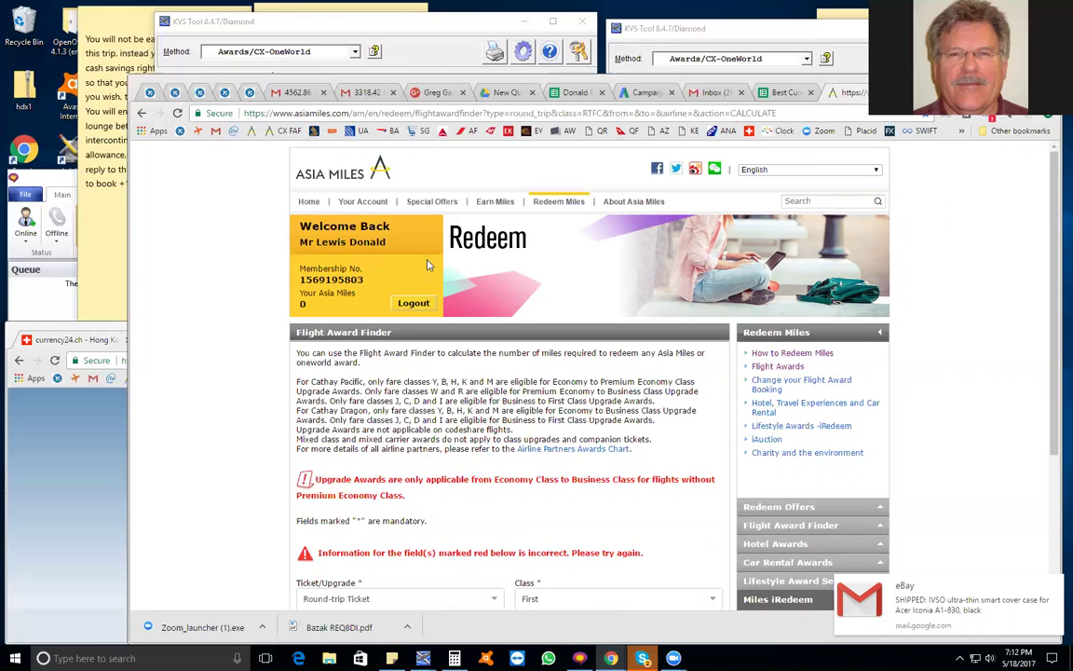
Load the Asia Miles Flight Award bookmark, switch to the CX FAF bookmark, and bring up the blank Flight Award Finder form.
{"action": "left_click", "coordinate": [252, 131]}
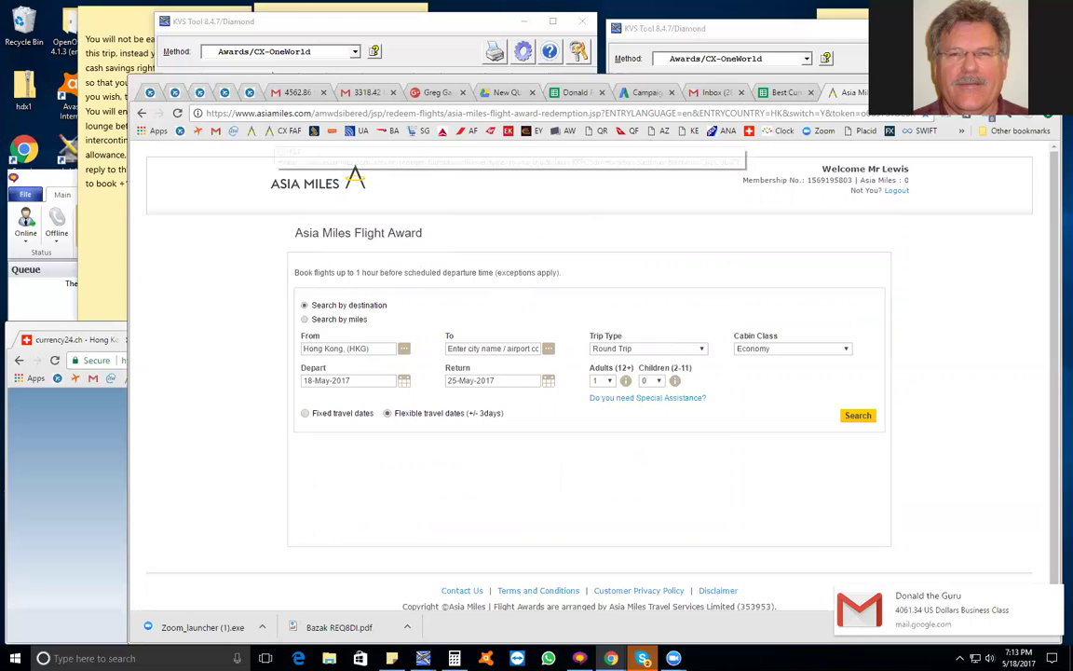
{"action": "left_click", "coordinate": [283, 130]}
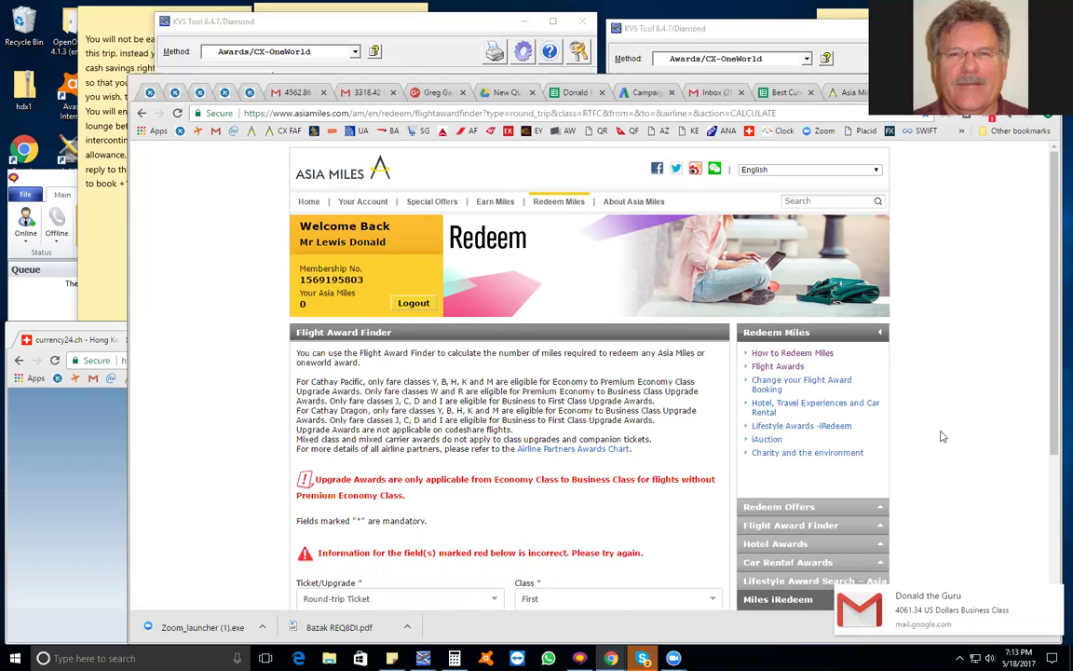
{"action": "scroll", "coordinate": [897, 525], "scroll_direction": "down", "scroll_amount": 2}
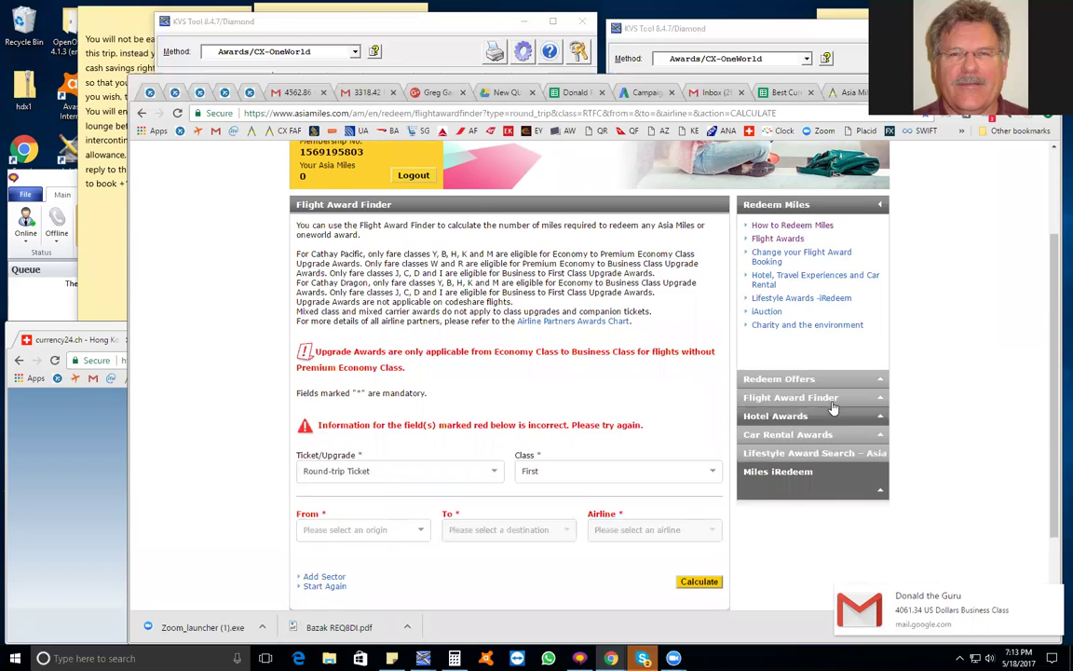
{"action": "left_click", "coordinate": [834, 400]}
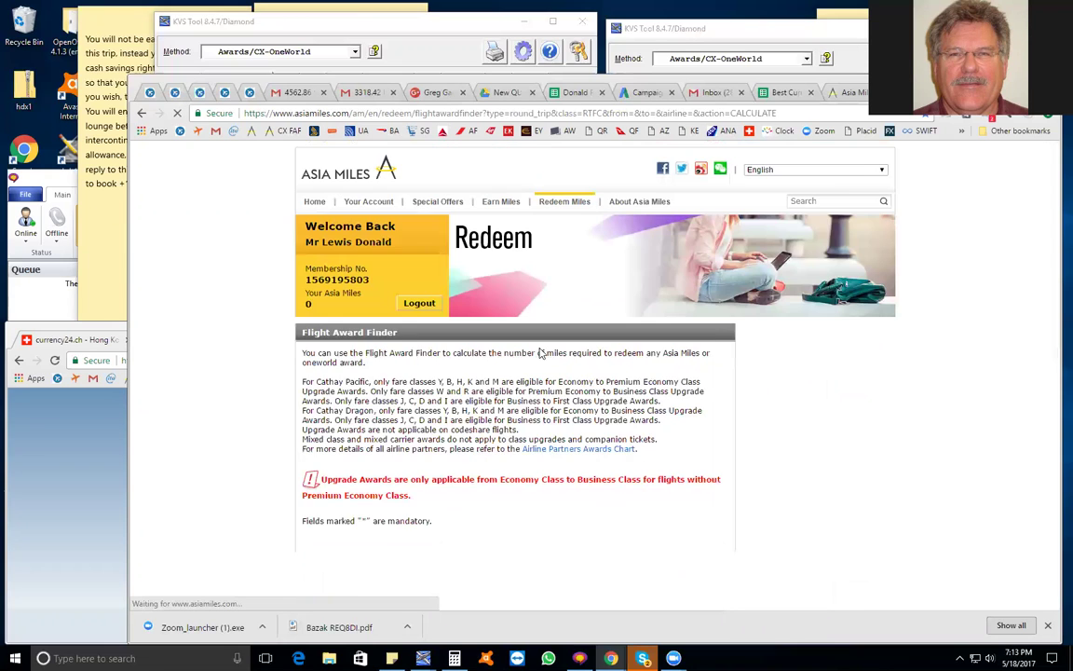
{"action": "scroll", "coordinate": [556, 379], "scroll_direction": "down", "scroll_amount": 3}
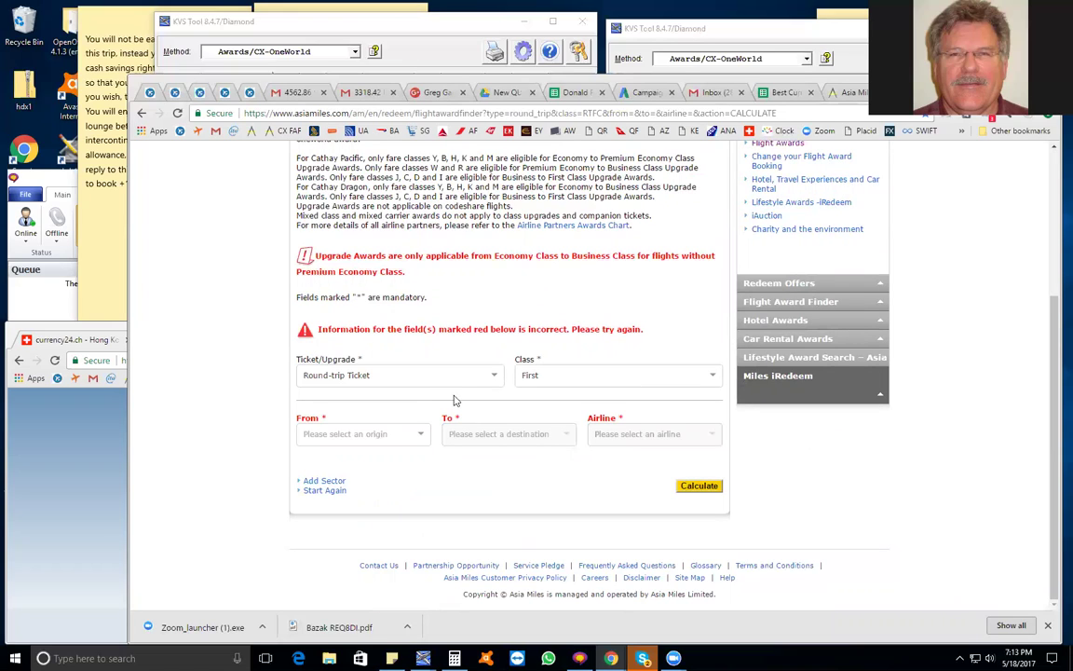
{"action": "left_click", "coordinate": [388, 433]}
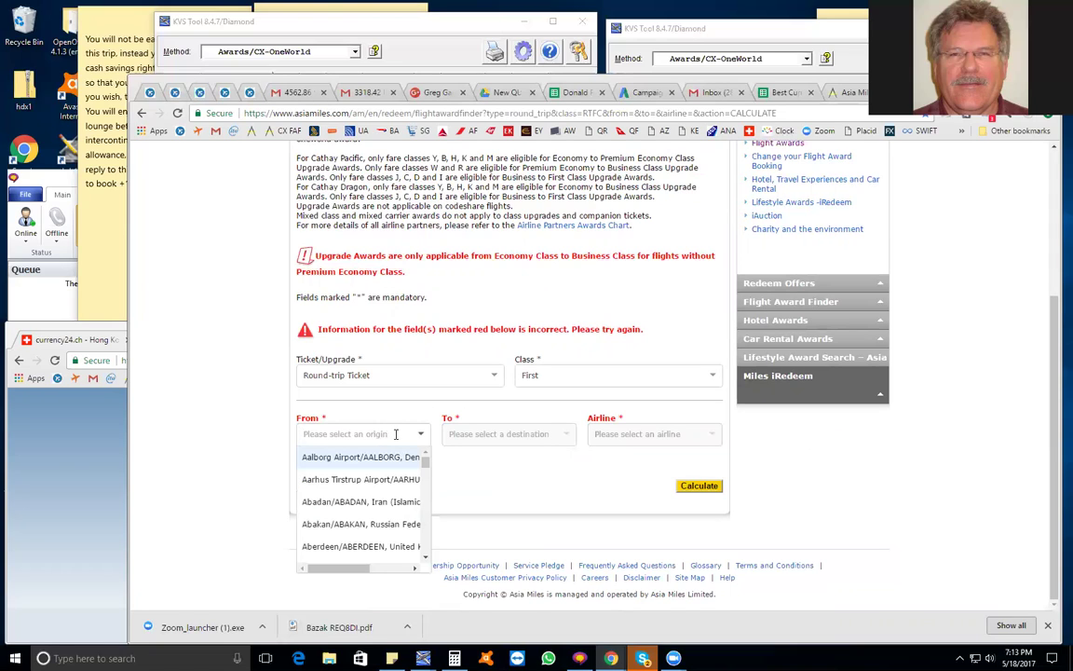
{"action": "type", "text": "c"}
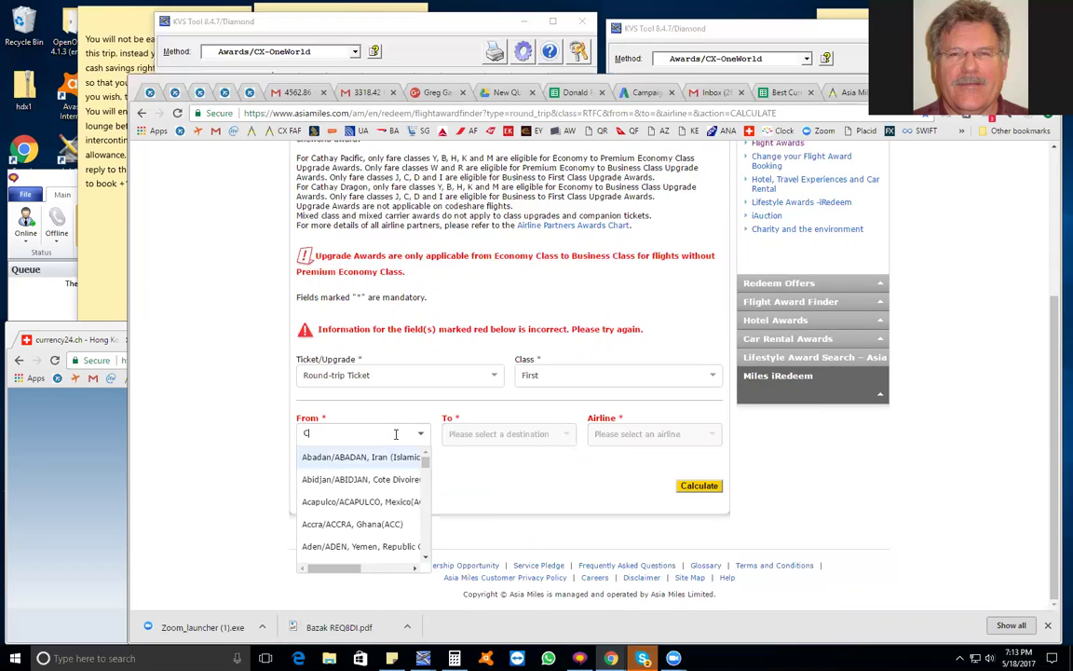
{"action": "type", "text": "AI"}
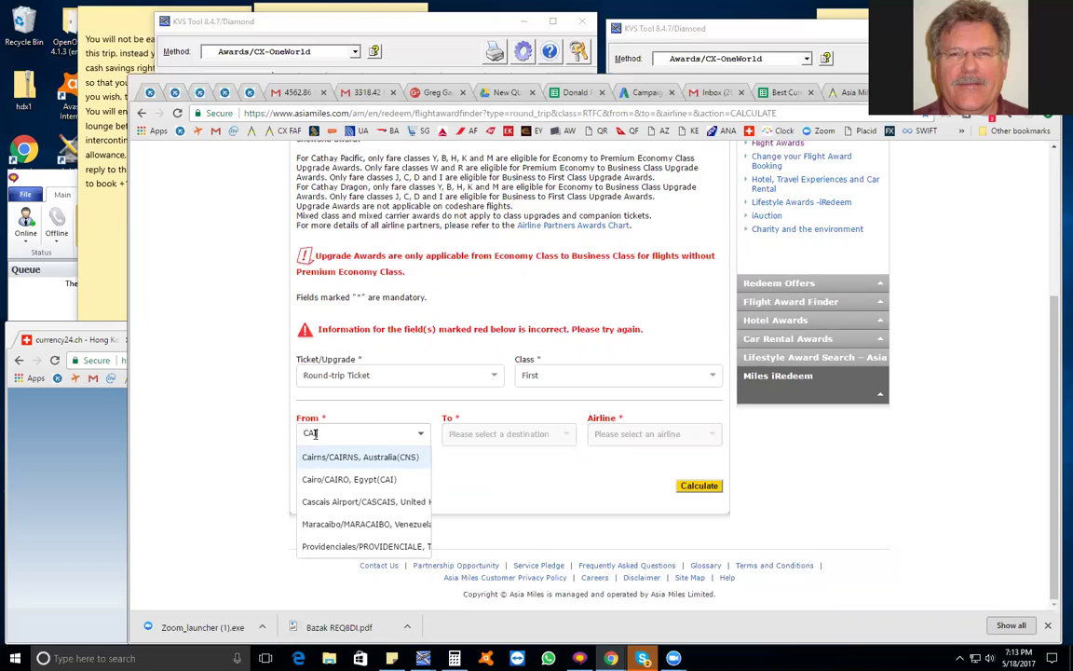
{"action": "key", "text": "BackSpace"}
{"action": "key", "text": "BackSpace"}
{"action": "key", "text": "BackSpace"}
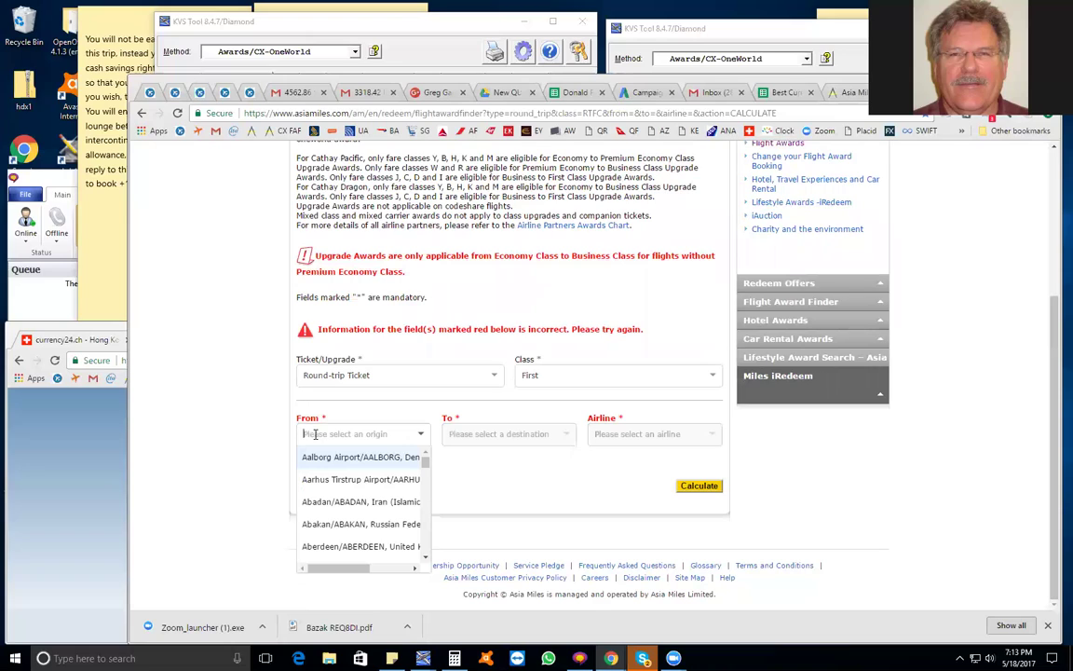
Set the first sector from Melbourne, Australia to Doha (DOH) on Qatar Airways.
{"action": "type", "text": "MEL"}
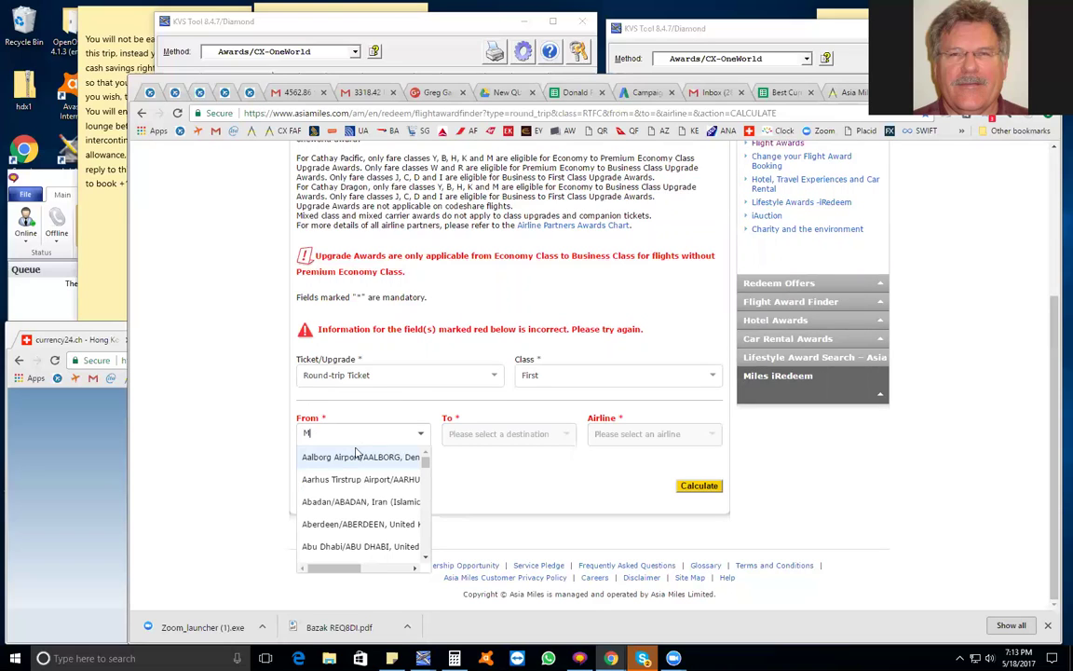
{"action": "key", "text": "Down"}
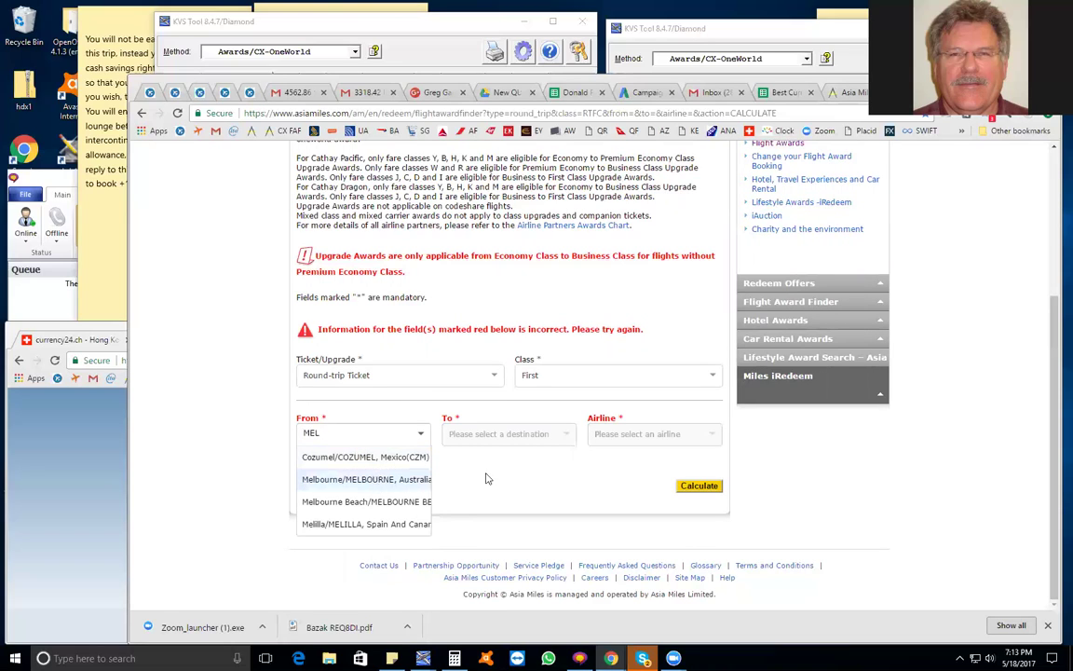
{"action": "key", "text": "Return"}
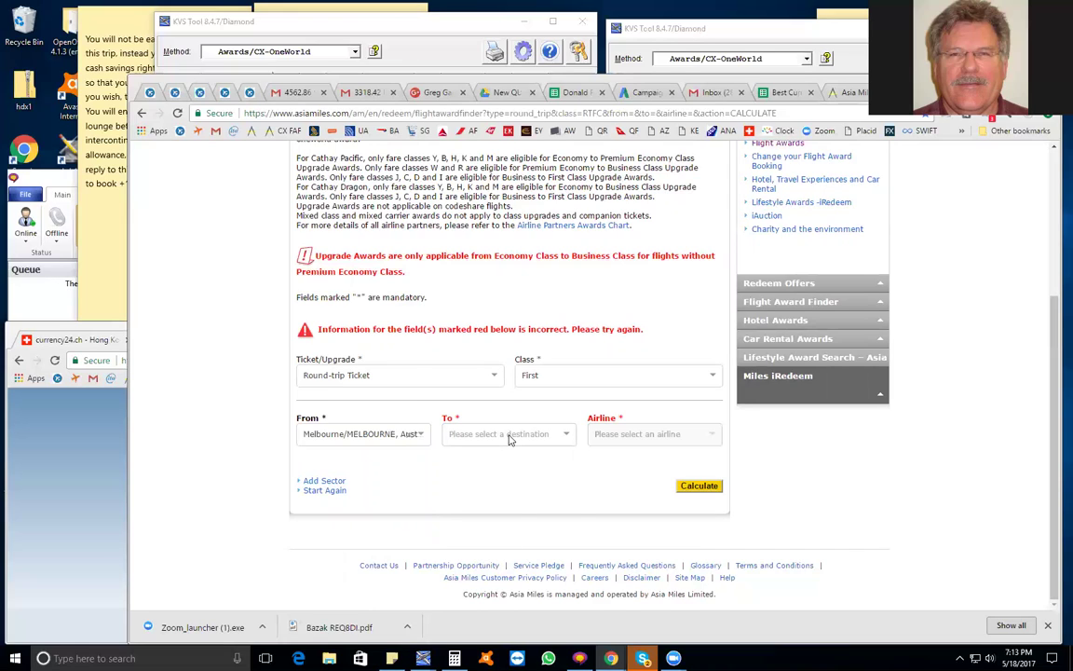
{"action": "left_click", "coordinate": [510, 438]}
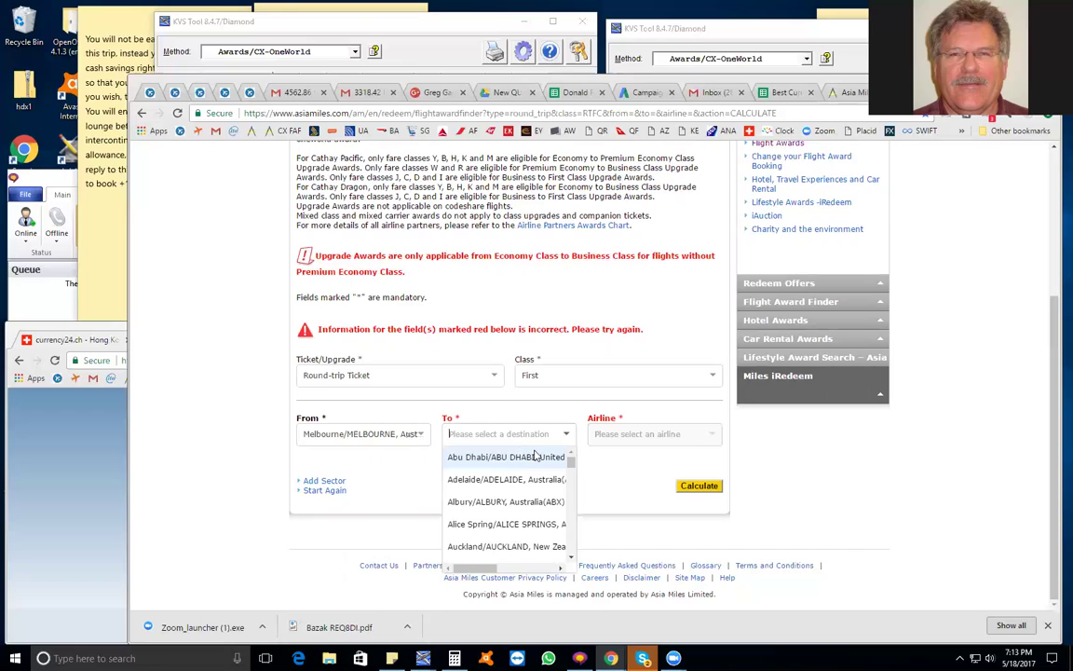
{"action": "type", "text": "DOH"}
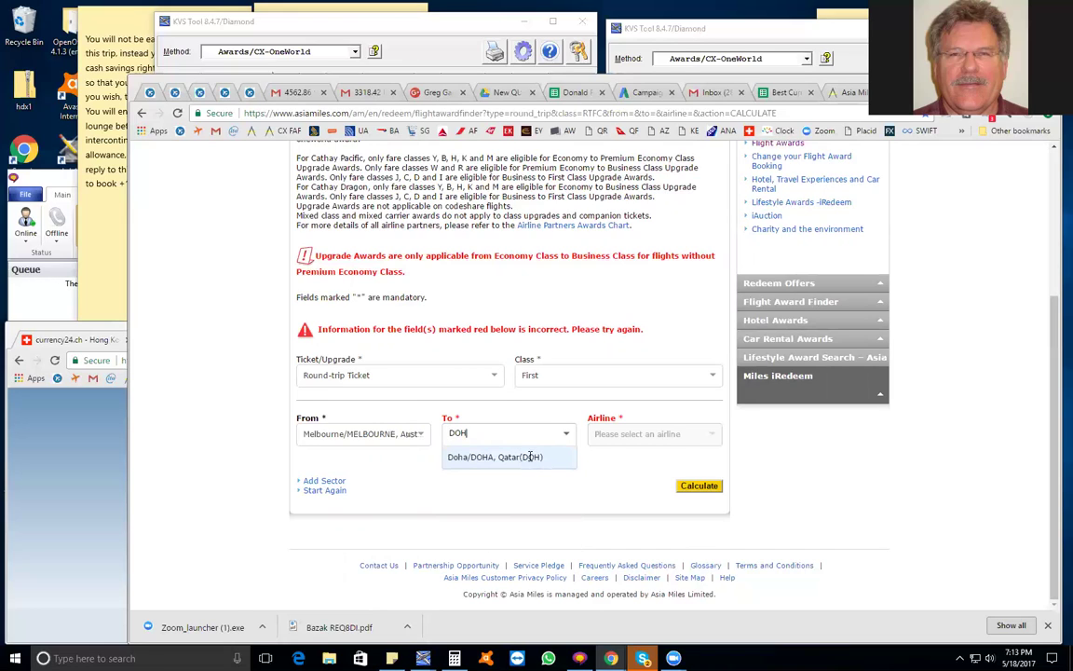
{"action": "key", "text": "Return"}
{"action": "left_click", "coordinate": [630, 434]}
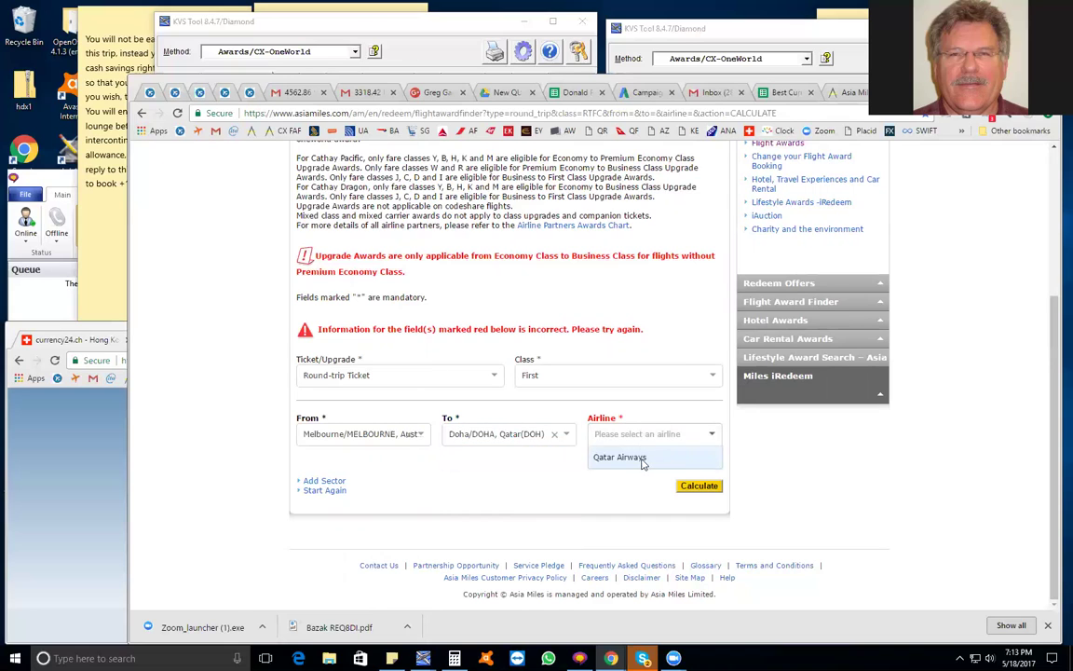
{"action": "left_click", "coordinate": [643, 457]}
Add a second sector from Doha, Qatar (DOH) to Cairo, Egypt (CAI) on Qatar Airways.
{"action": "left_click", "coordinate": [326, 481]}
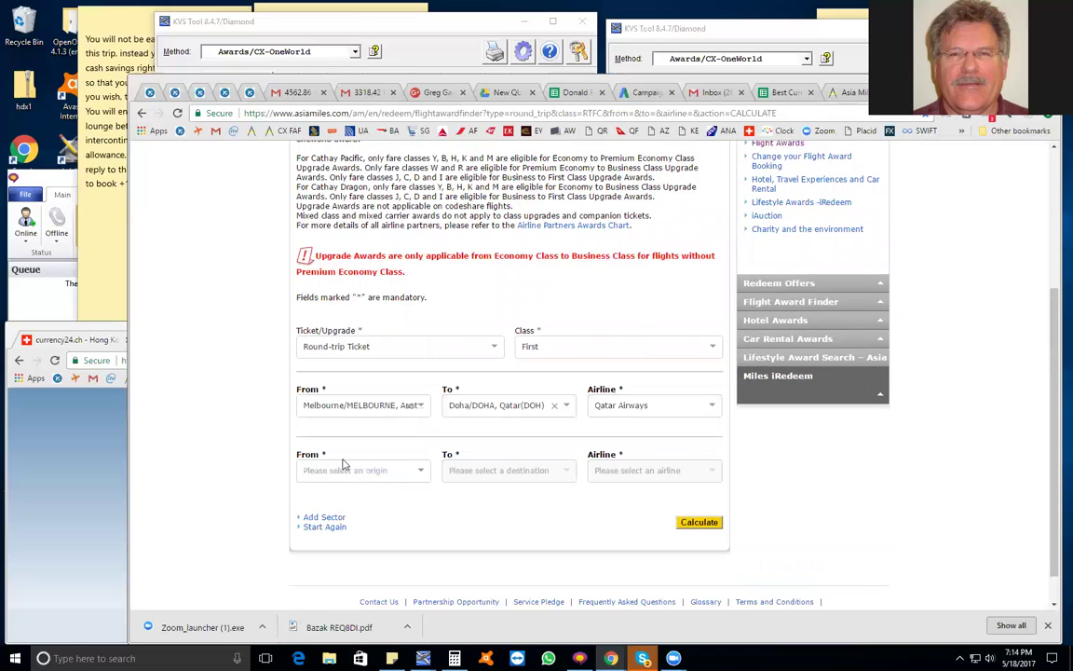
{"action": "left_click", "coordinate": [344, 465]}
{"action": "type", "text": "D"}
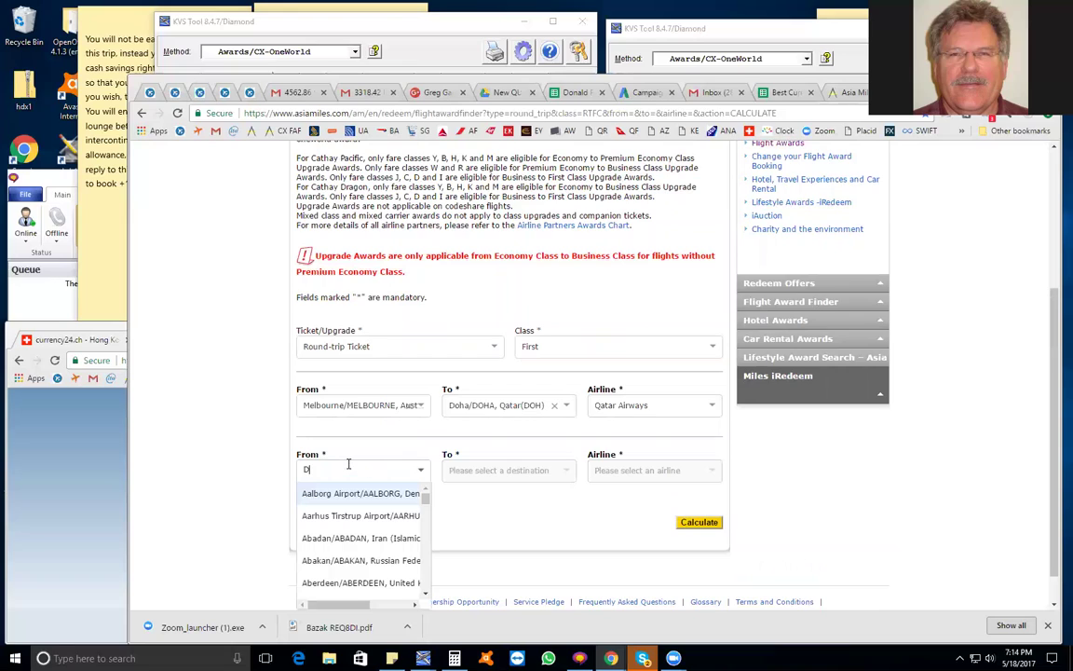
{"action": "type", "text": "oha"}
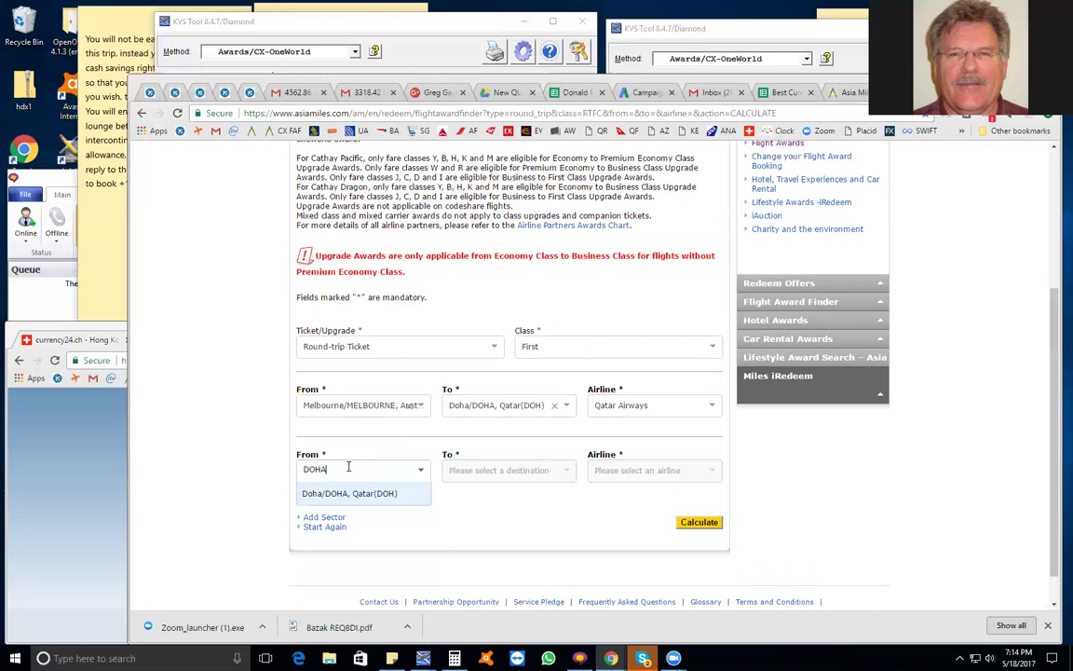
{"action": "left_click", "coordinate": [396, 492]}
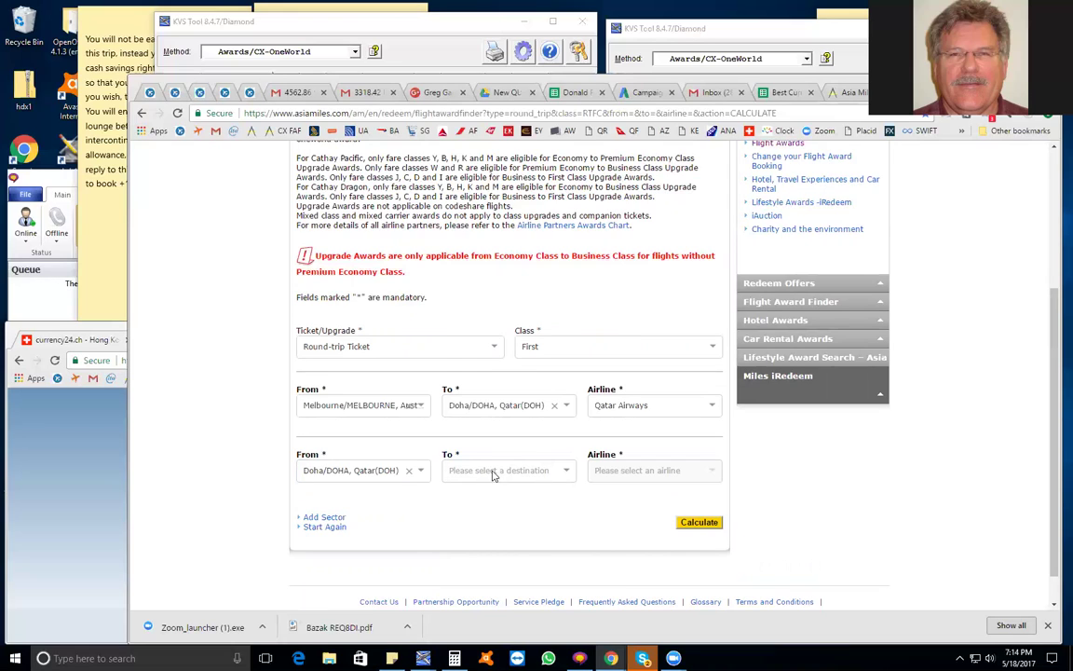
{"action": "left_click", "coordinate": [494, 475]}
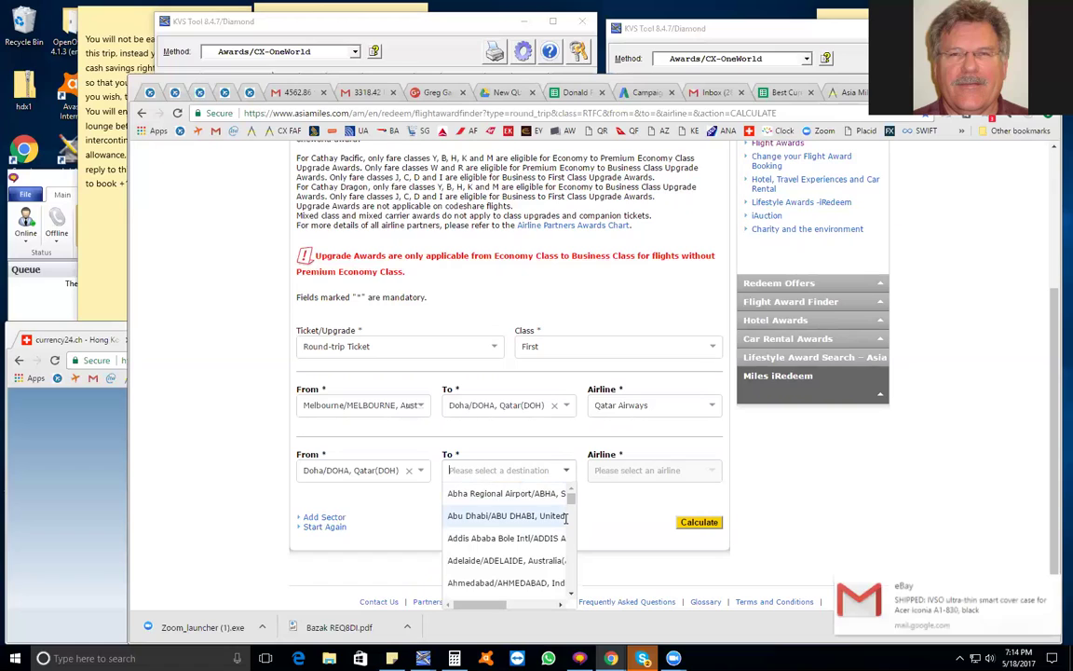
{"action": "type", "text": "CAIRO"}
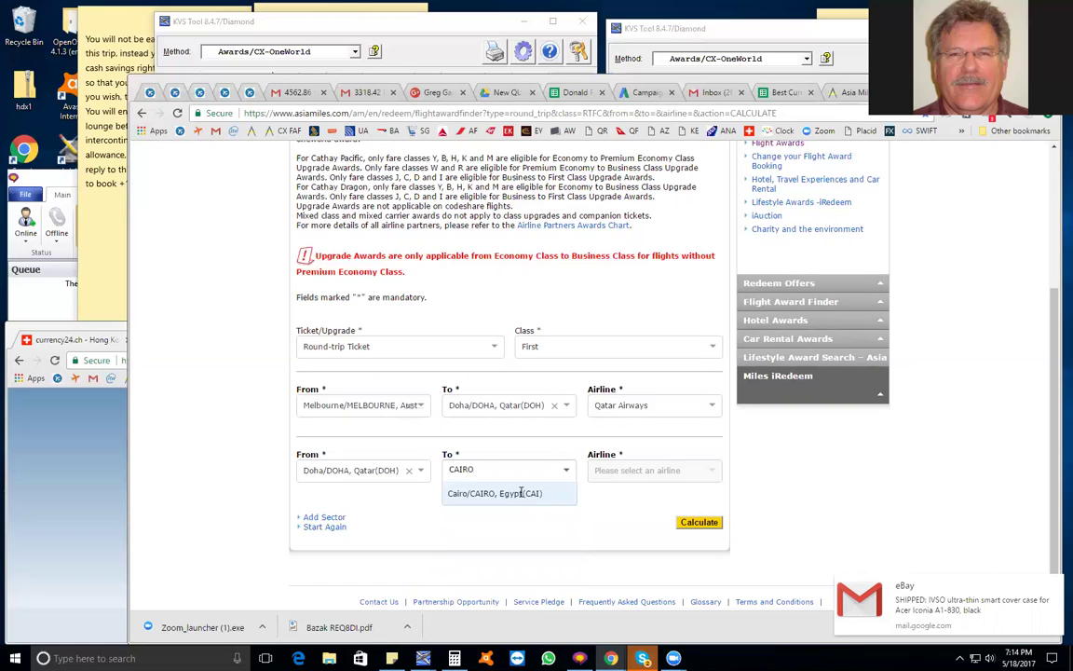
{"action": "key", "text": "Return"}
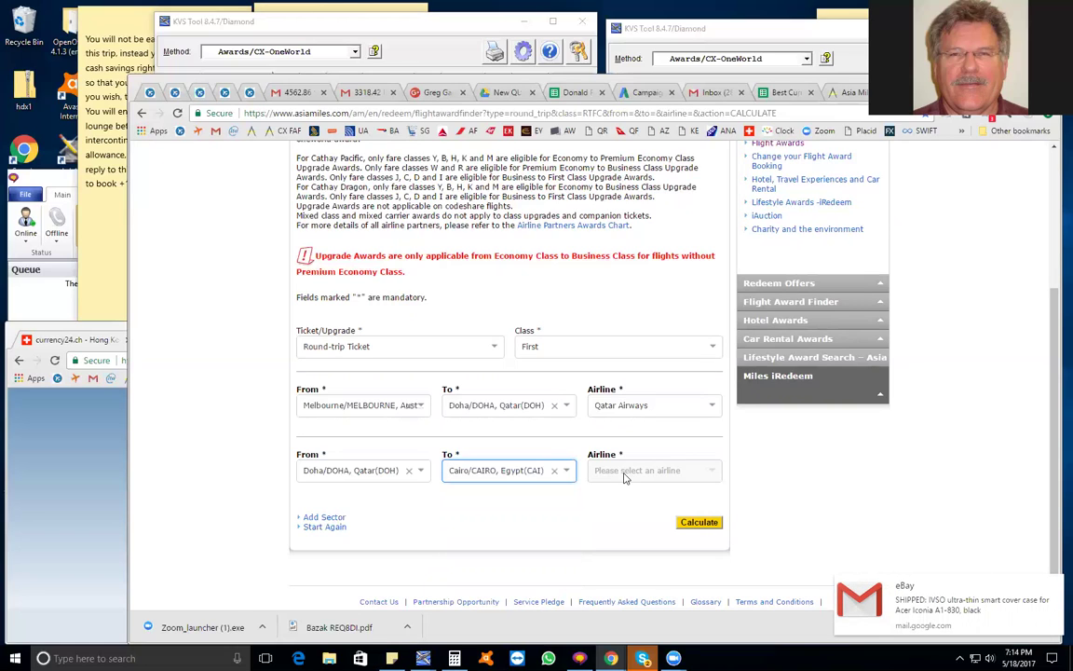
{"action": "left_click", "coordinate": [669, 475]}
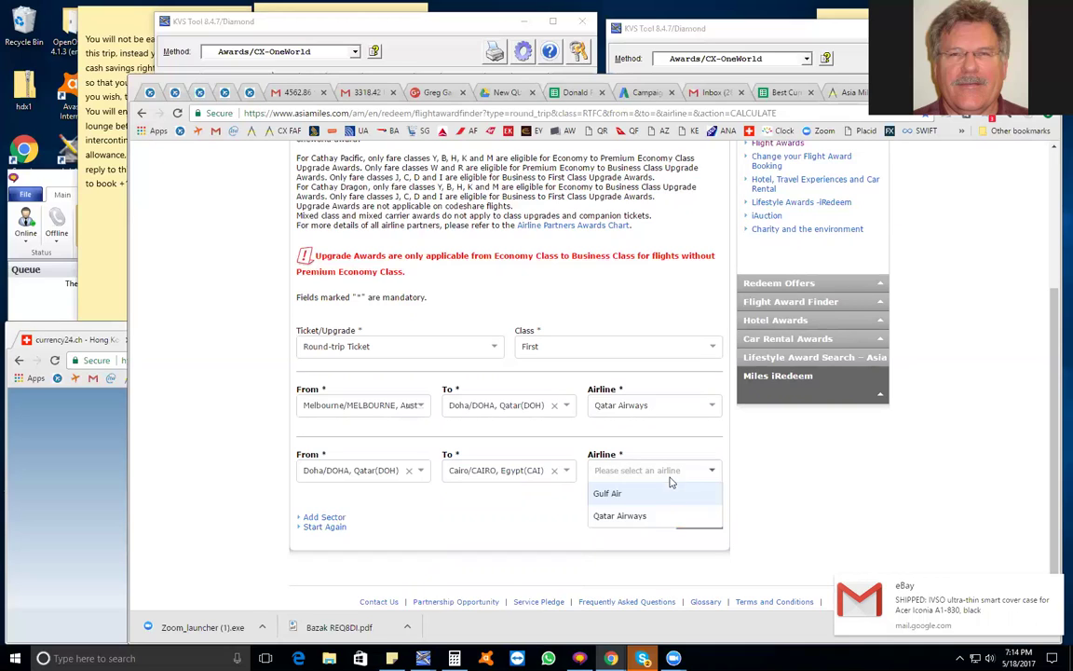
{"action": "left_click", "coordinate": [634, 516]}
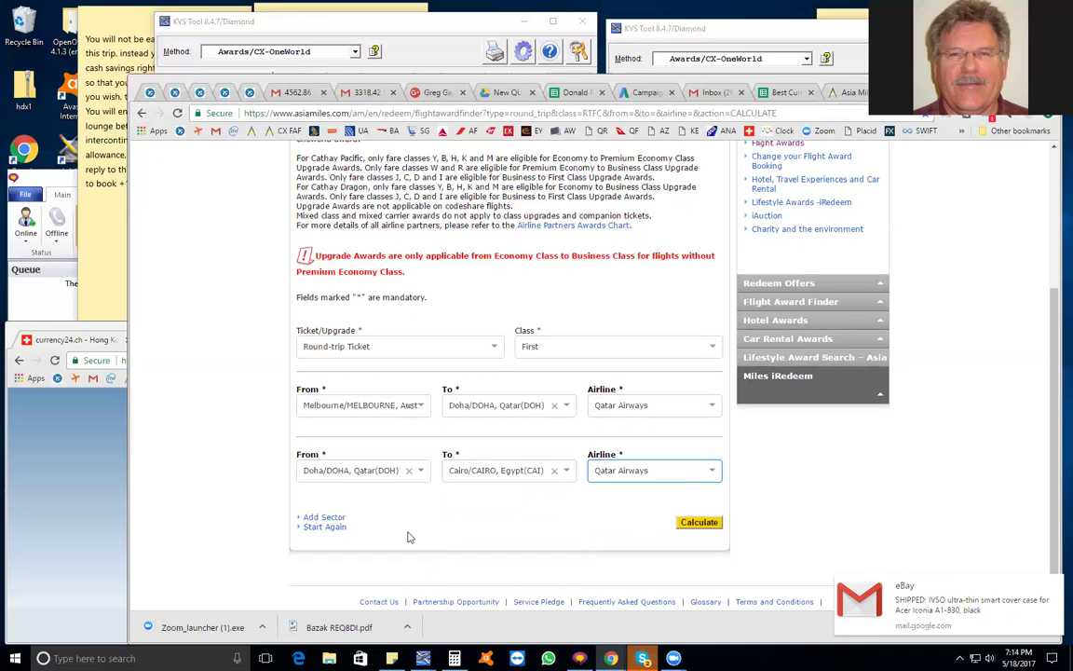
Add a third sector and set its origin to Cairo, Egypt (CAI).
{"action": "left_click", "coordinate": [323, 517]}
{"action": "scroll", "coordinate": [391, 493], "scroll_direction": "down", "scroll_amount": 1}
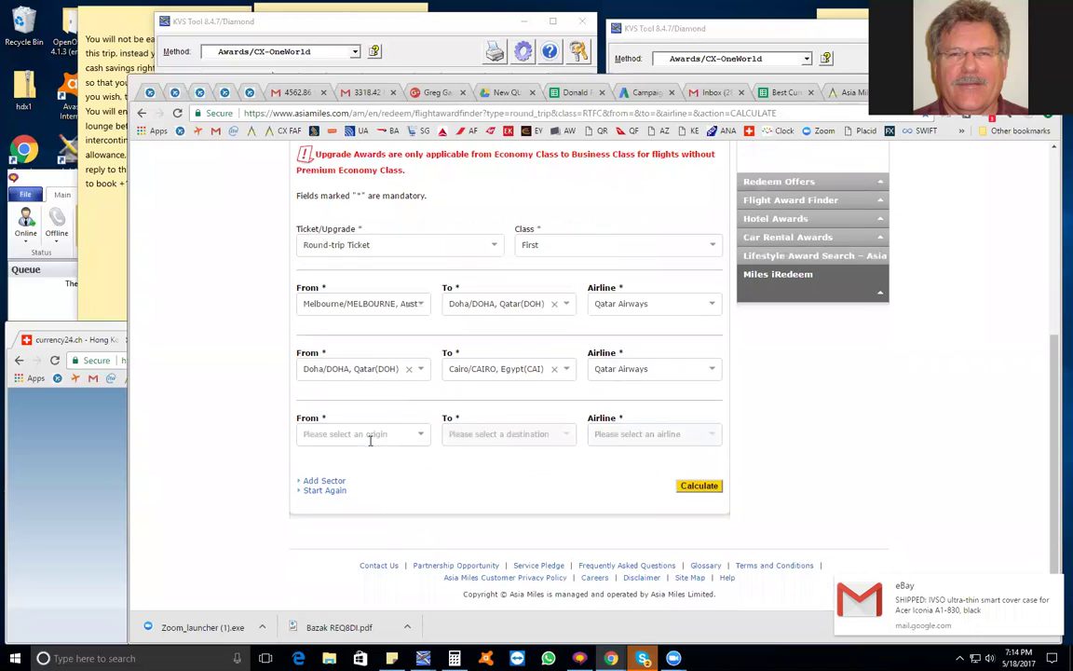
{"action": "left_click", "coordinate": [370, 435]}
{"action": "type", "text": "C"}
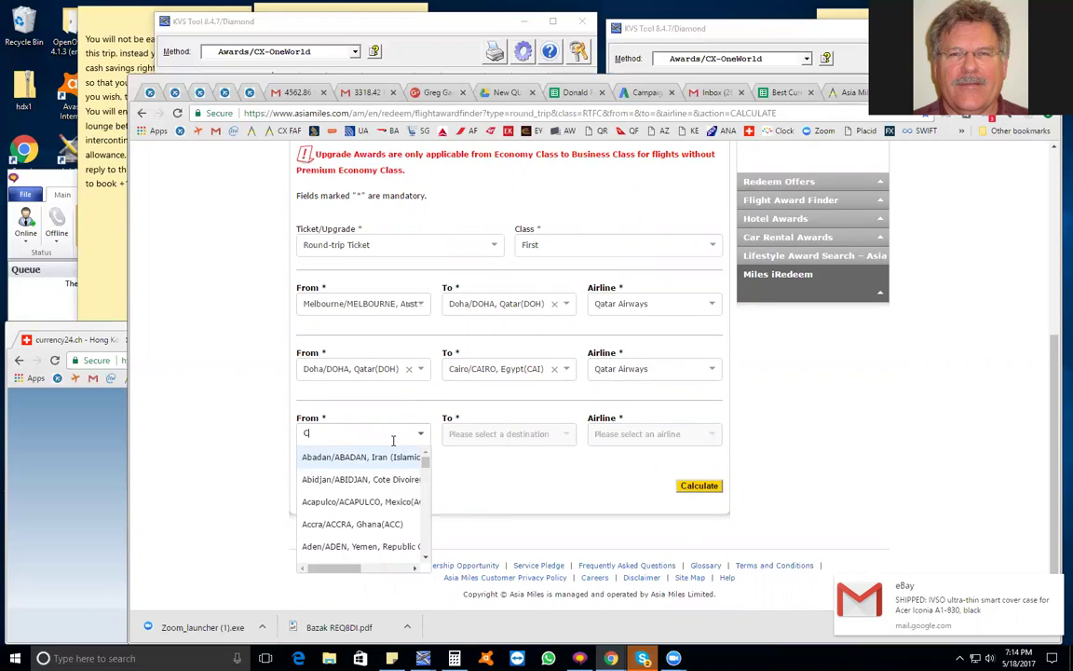
{"action": "type", "text": "AIK"}
{"action": "key", "text": "BackSpace"}
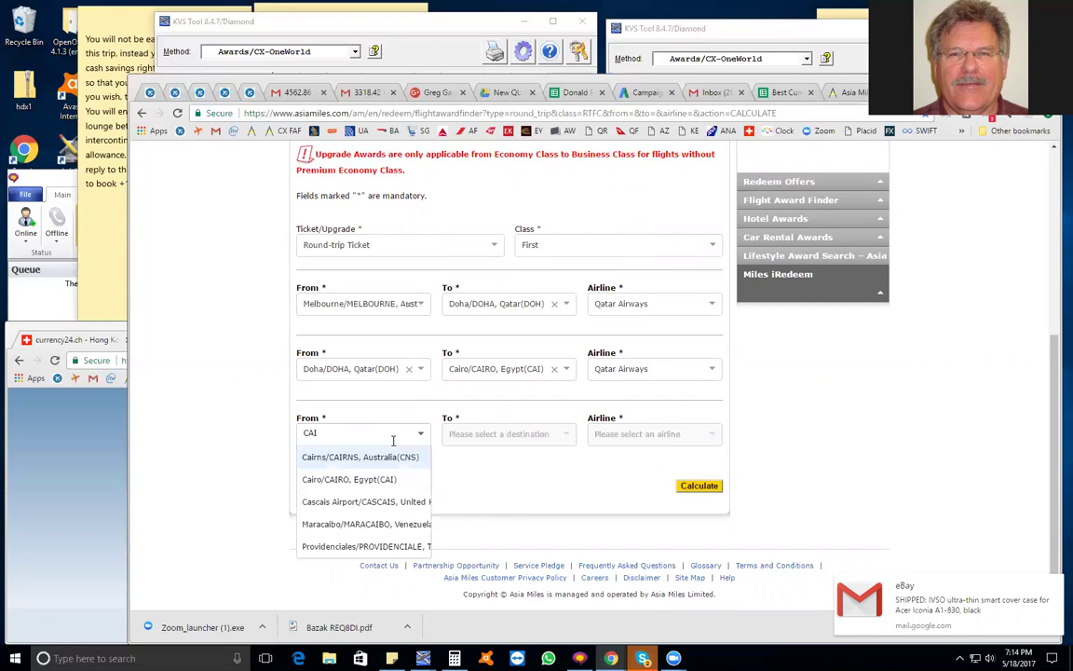
{"action": "type", "text": "R"}
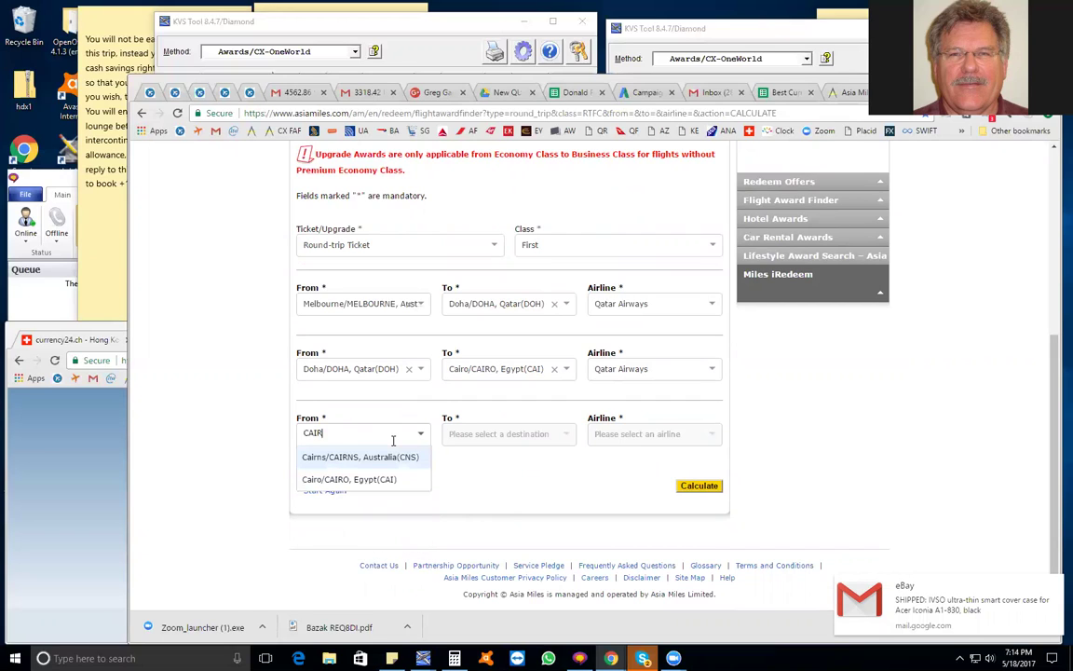
{"action": "type", "text": "O"}
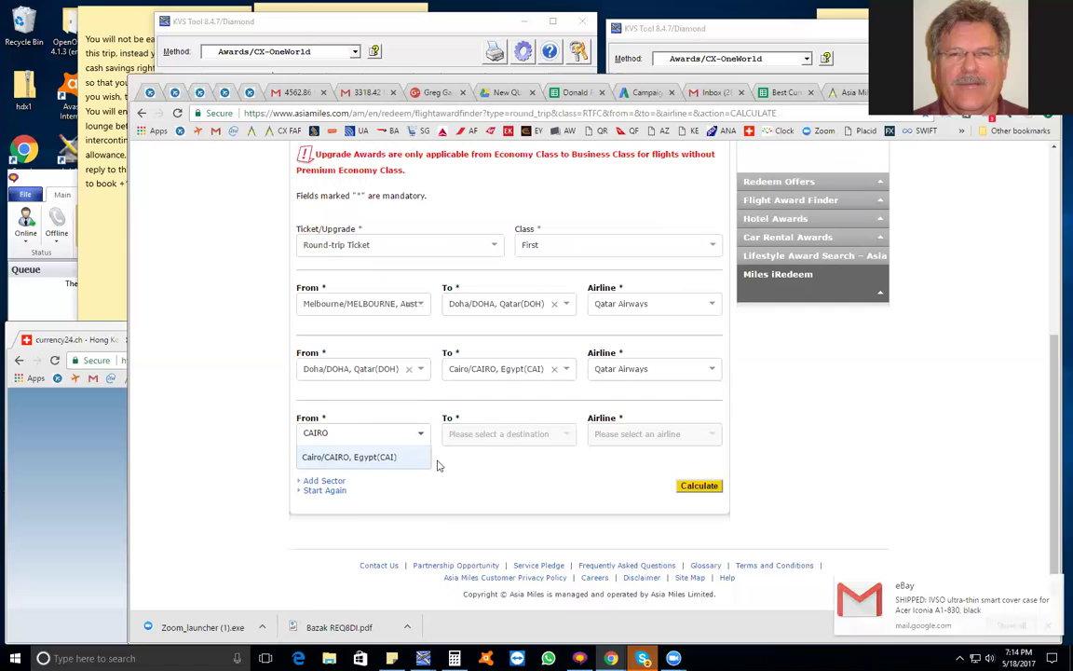
{"action": "key", "text": "Return"}
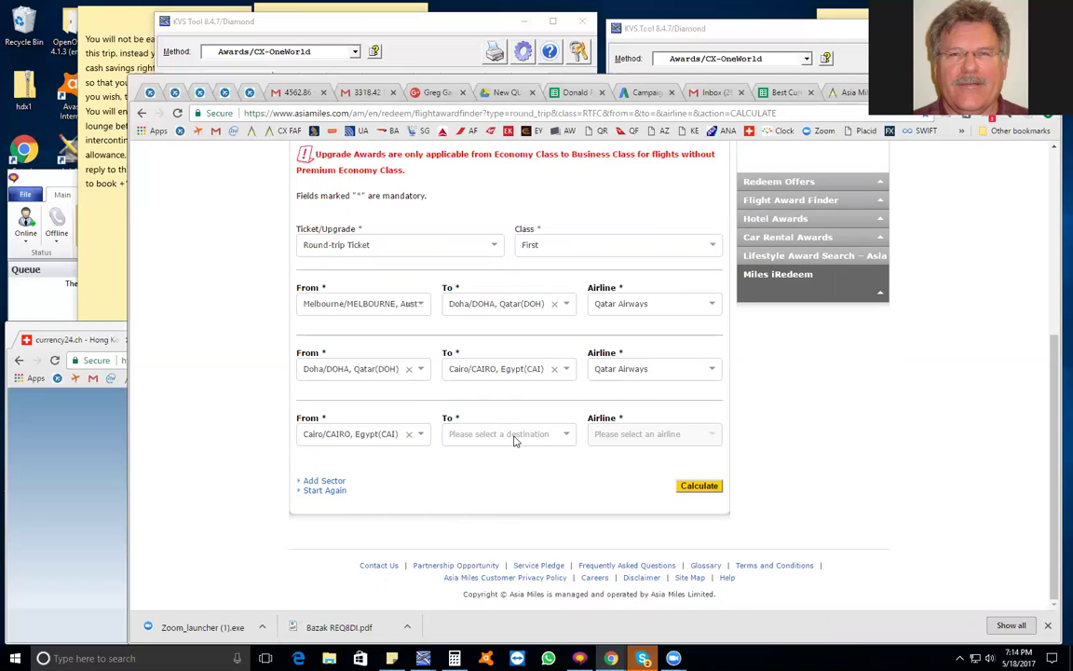
Set the third sector's destination to Doha, Qatar (DOH) and its airline to Qatar Airways.
{"action": "left_click", "coordinate": [515, 436]}
{"action": "type", "text": "DOHA"}
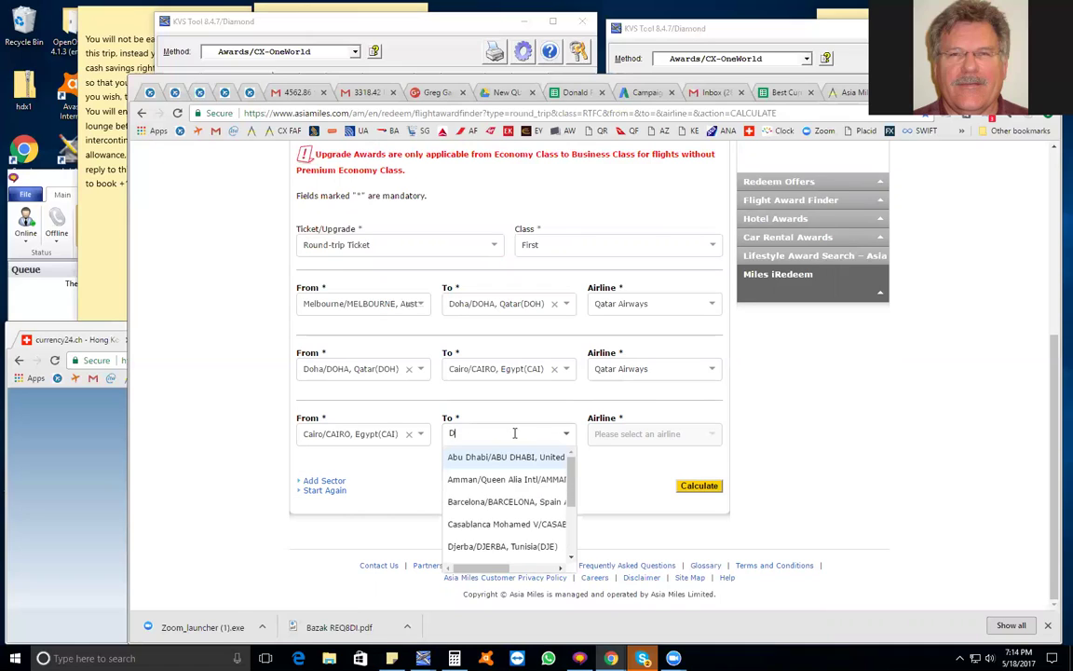
{"action": "left_click", "coordinate": [555, 457]}
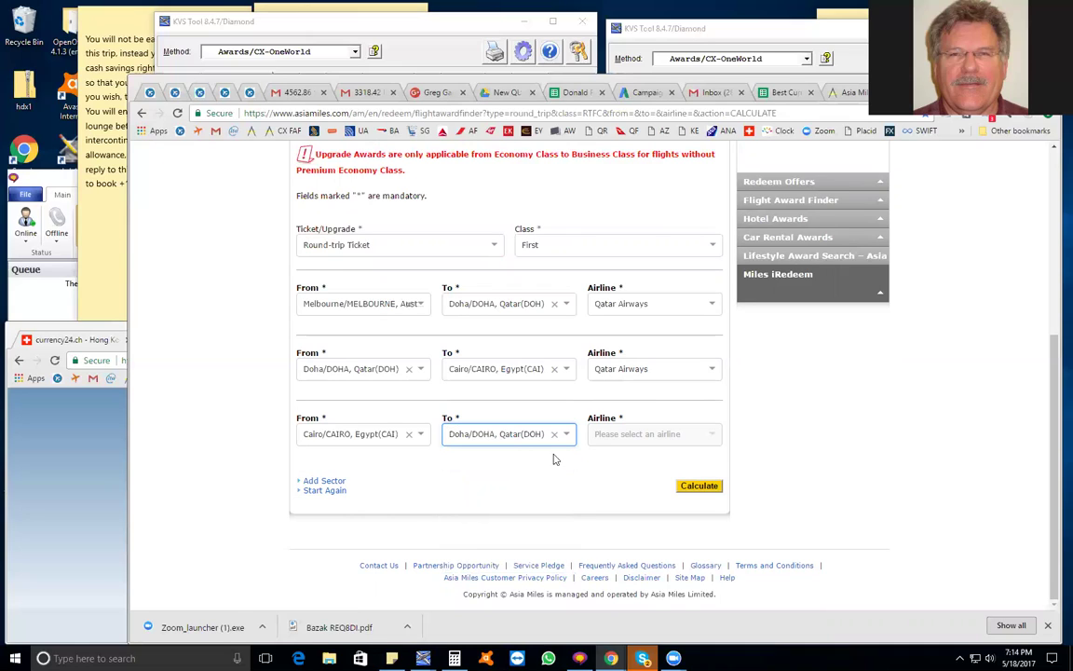
{"action": "left_click", "coordinate": [642, 434]}
{"action": "left_click", "coordinate": [619, 479]}
Add a fourth sector and set its origin to Doha, Qatar (DOH).
{"action": "left_click", "coordinate": [324, 480]}
{"action": "left_click", "coordinate": [379, 501]}
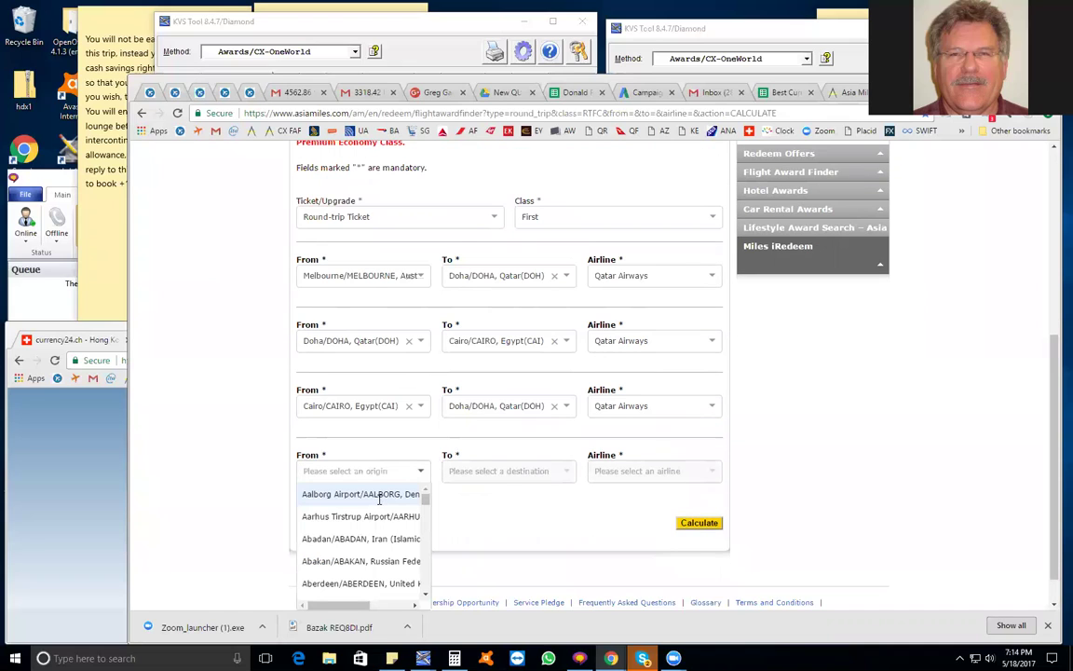
{"action": "type", "text": "D"}
{"action": "key", "text": "BackSpace"}
{"action": "type", "text": "OHA"}
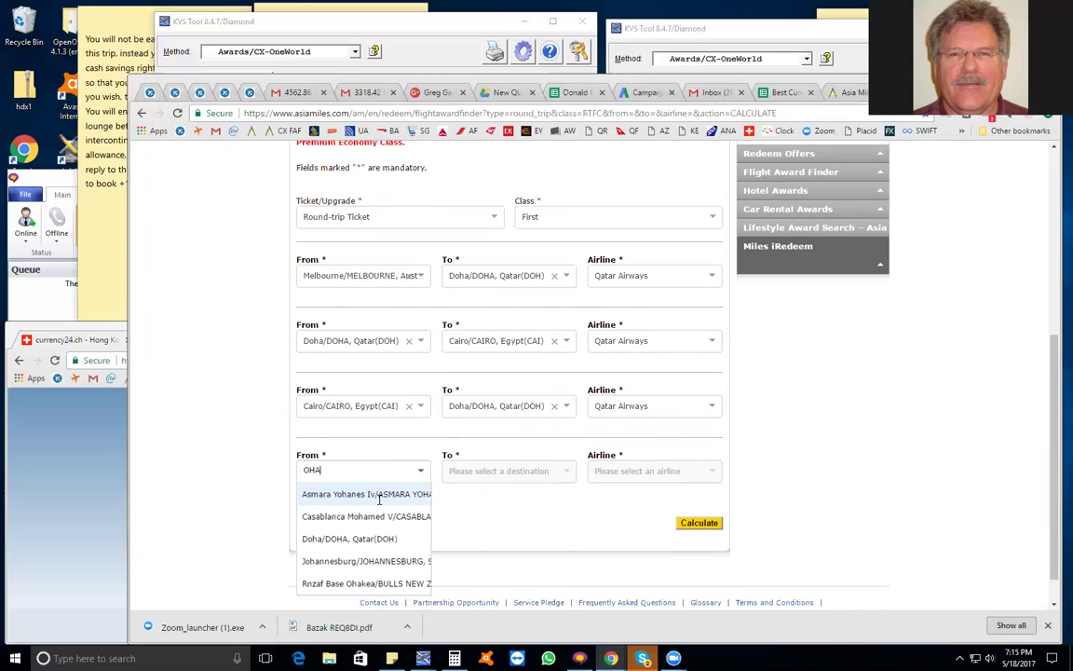
{"action": "key", "text": "BackSpace"}
{"action": "key", "text": "BackSpace"}
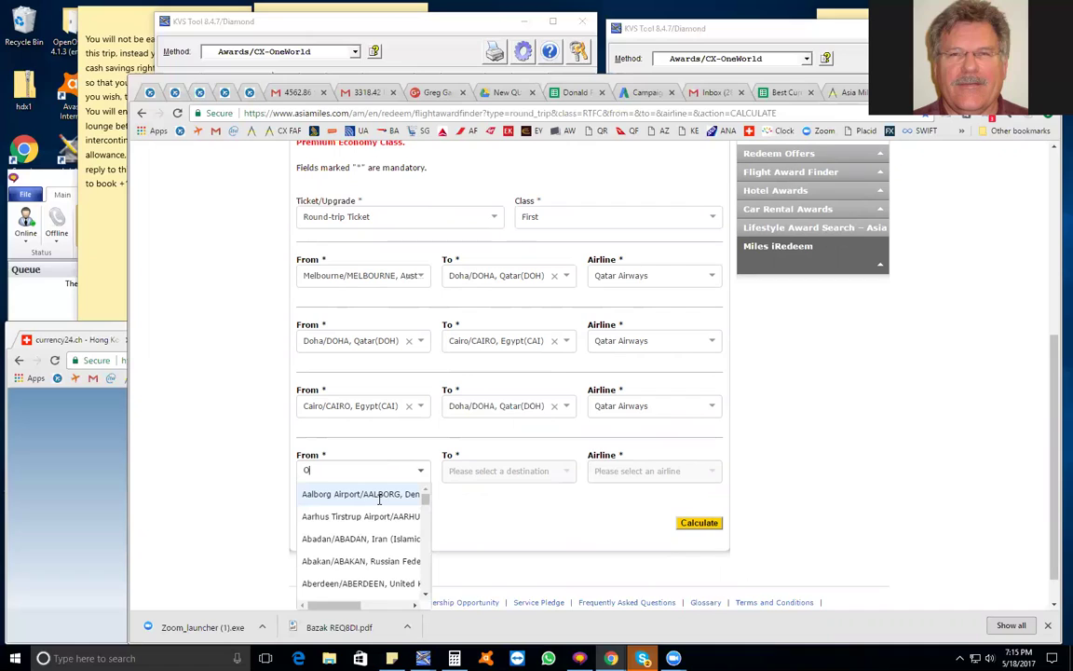
{"action": "key", "text": "BackSpace"}
{"action": "type", "text": "DOHA"}
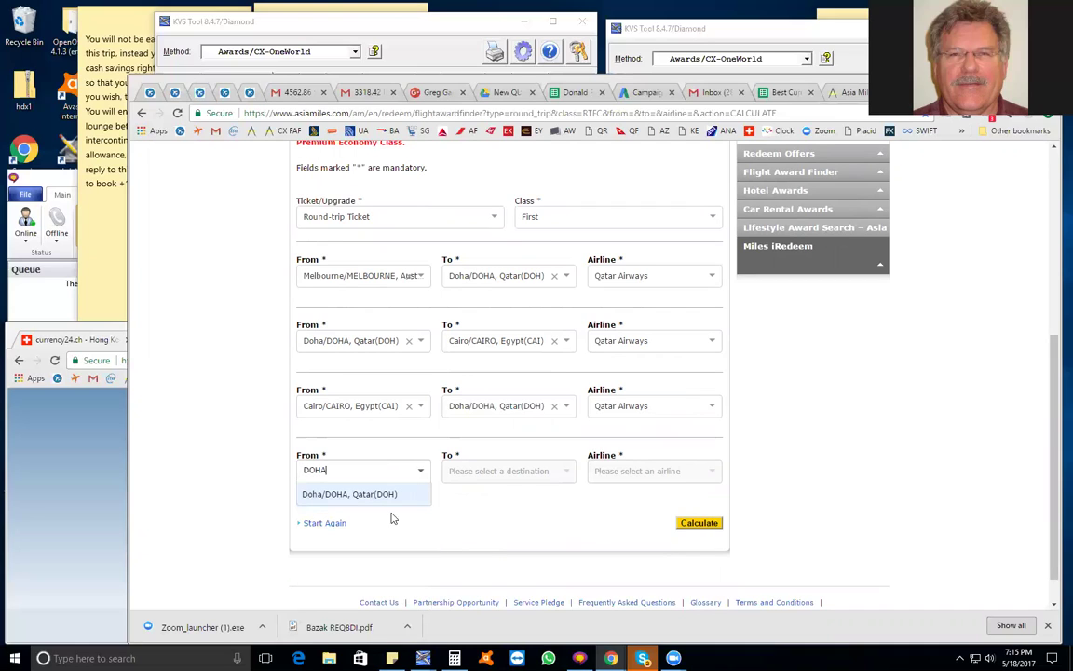
{"action": "key", "text": "Return"}
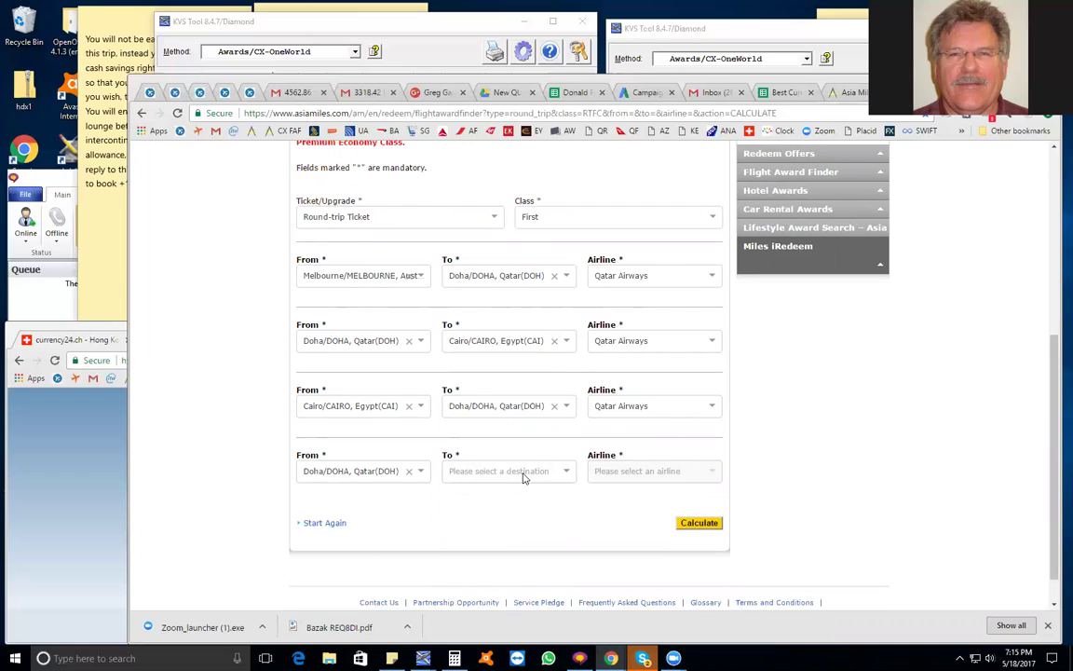
Set the fourth sector's destination to Melbourne, Australia on Qatar Airways and calculate the Asia Miles required for the round trip.
{"action": "left_click", "coordinate": [520, 472]}
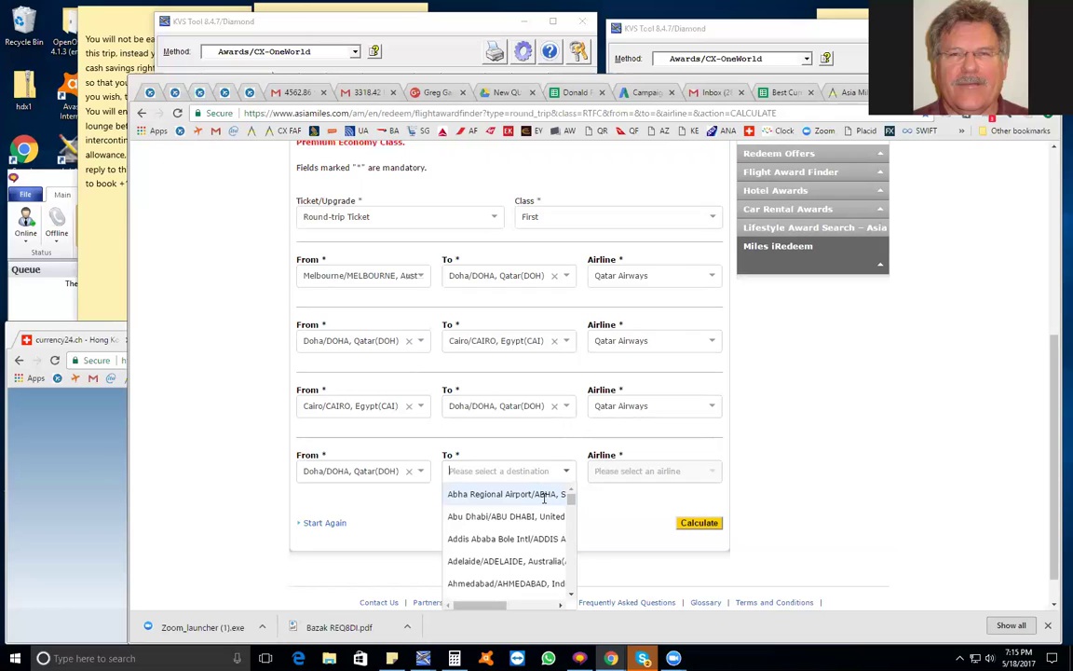
{"action": "type", "text": "MELOB"}
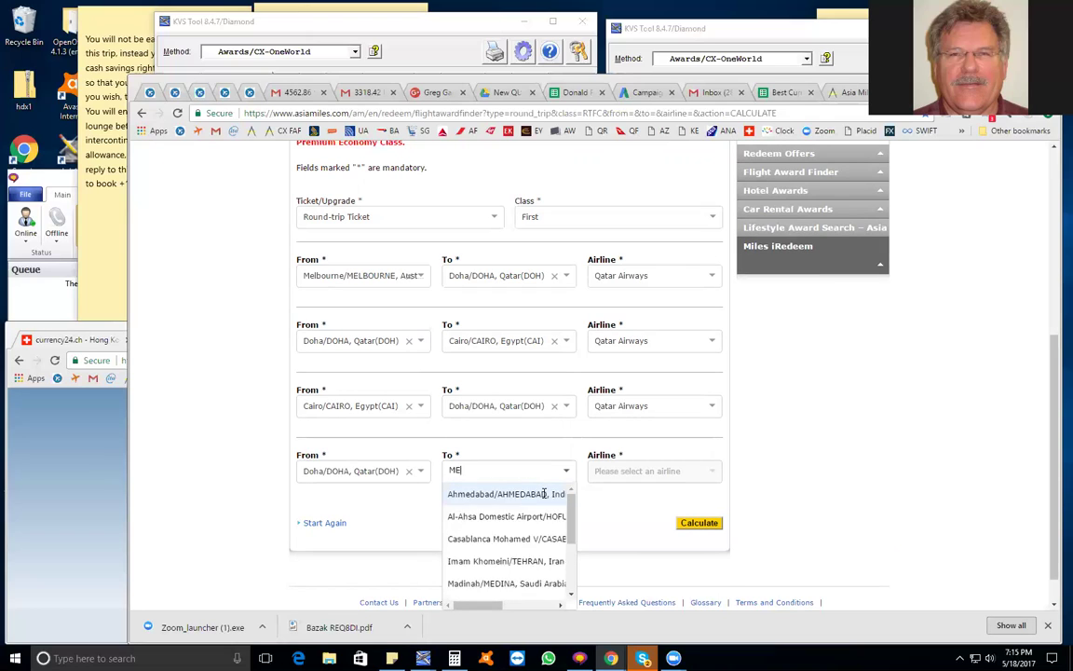
{"action": "key", "text": "BackSpace"}
{"action": "key", "text": "BackSpace"}
{"action": "type", "text": "BOURNE, Aust"}
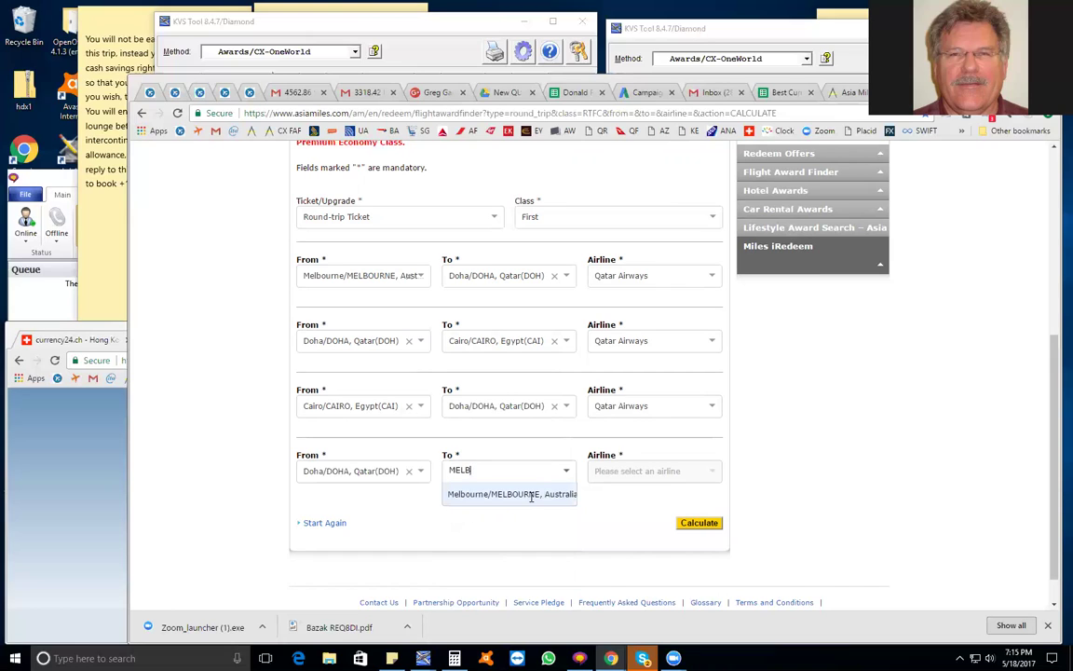
{"action": "left_click", "coordinate": [532, 495]}
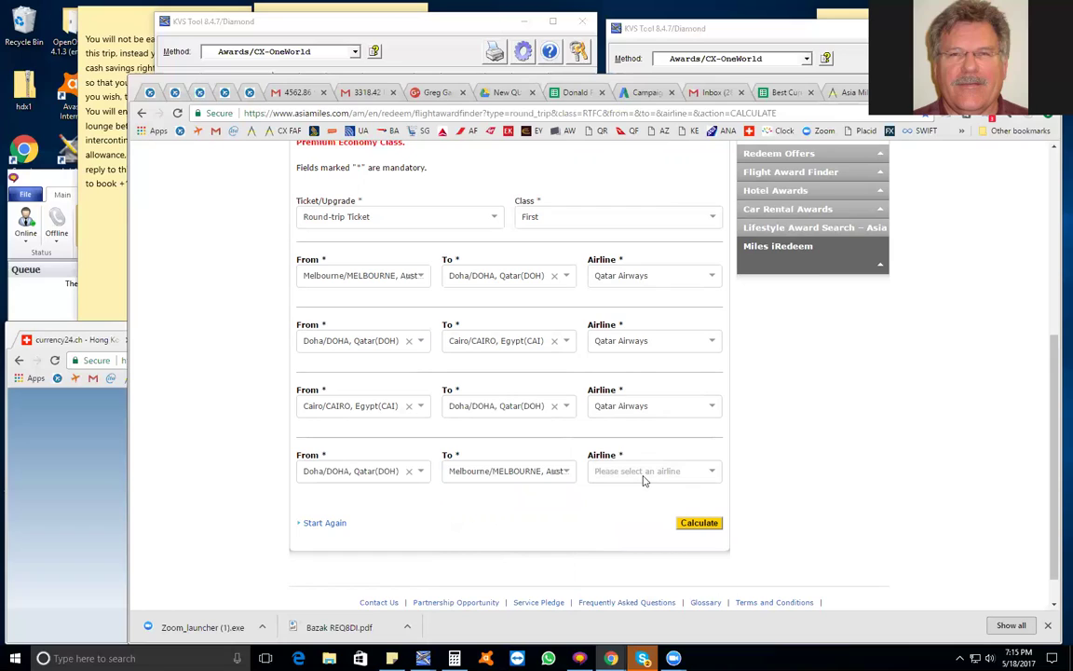
{"action": "left_click", "coordinate": [643, 478]}
{"action": "left_click", "coordinate": [634, 494]}
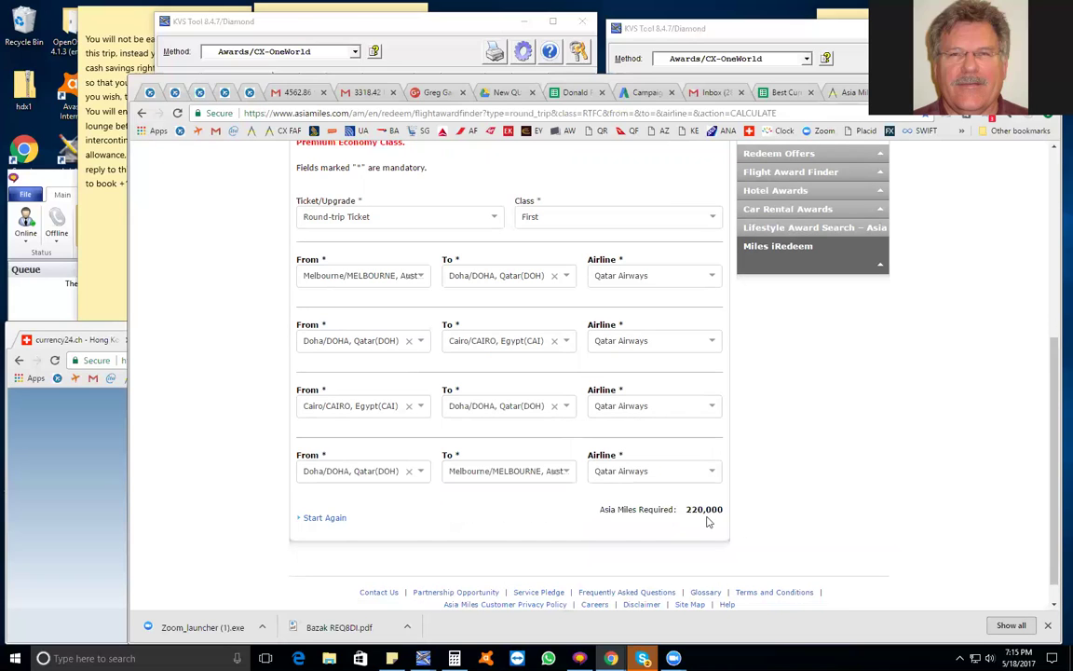
Compare the Asia Miles required with the Award Calculator's required miles for the Cathay Pacific award, and review its taxes and fees.
{"action": "left_click_drag", "start_coordinate": [686, 510], "coordinate": [798, 508]}
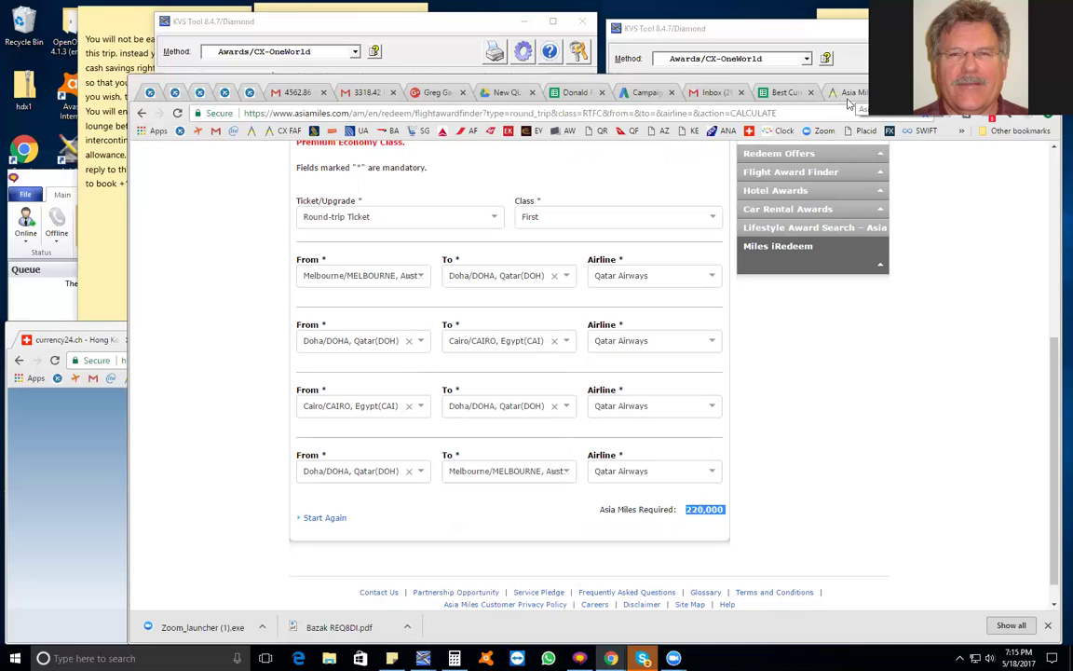
{"action": "left_click", "coordinate": [239, 96]}
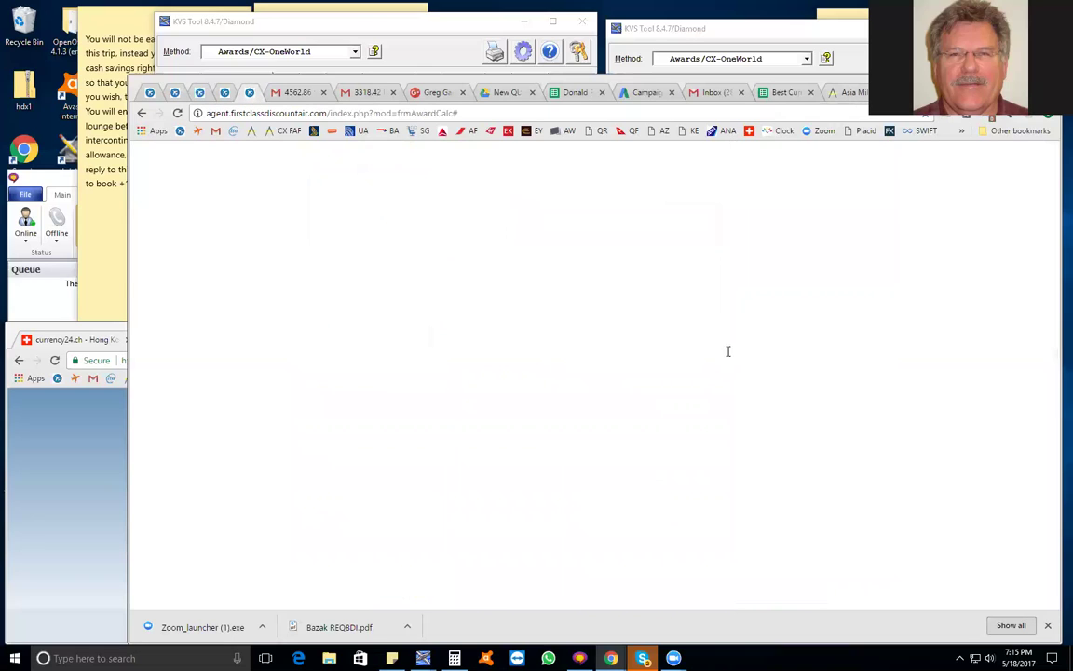
{"action": "double_click", "coordinate": [563, 291]}
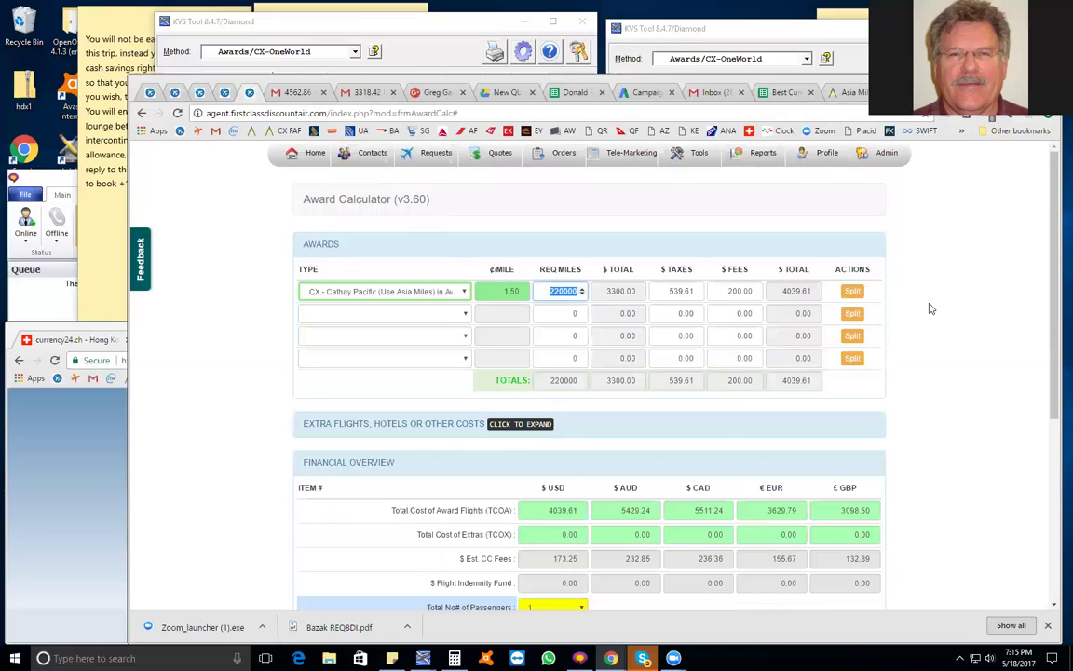
{"action": "left_click", "coordinate": [550, 291]}
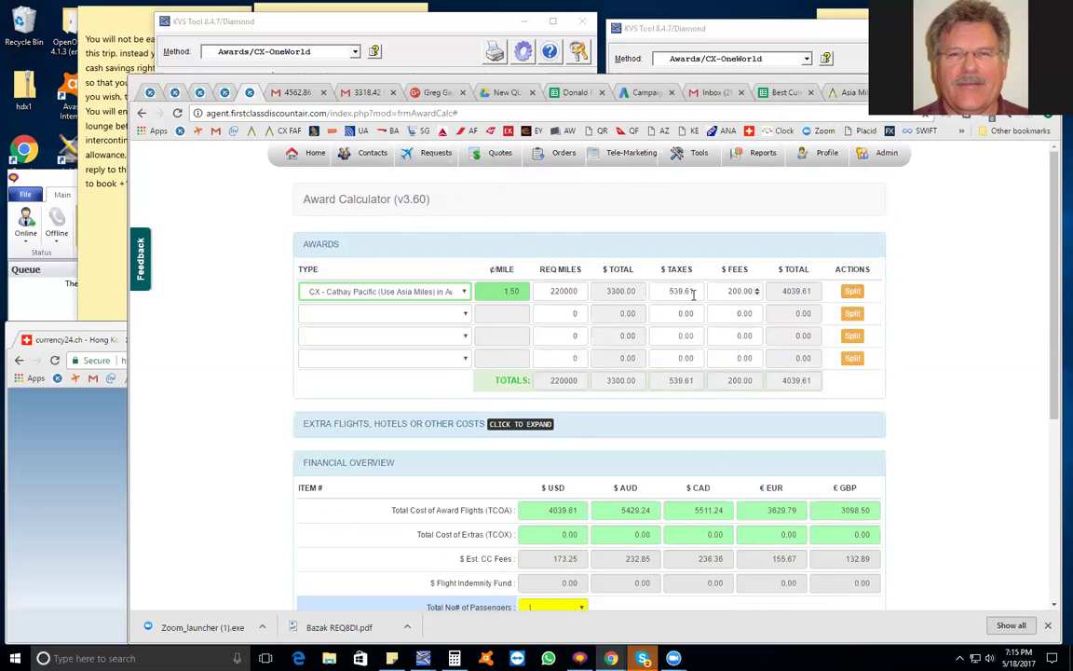
{"action": "left_click", "coordinate": [963, 293]}
{"action": "left_click", "coordinate": [41, 434]}
{"action": "left_click", "coordinate": [725, 291]}
{"action": "key", "text": "ctrl+a"}
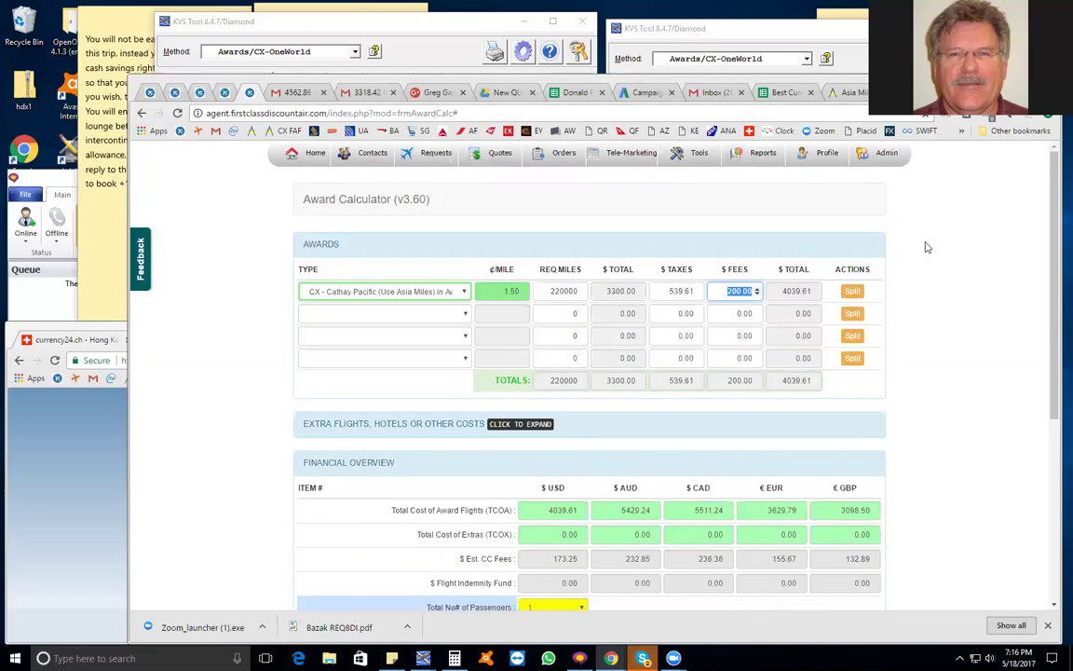
Revisit the Flight Award Finder result and the Asia Miles Flight Award search form, and return to the Award Calculator.
{"action": "key", "text": "ctrl+Tab"}
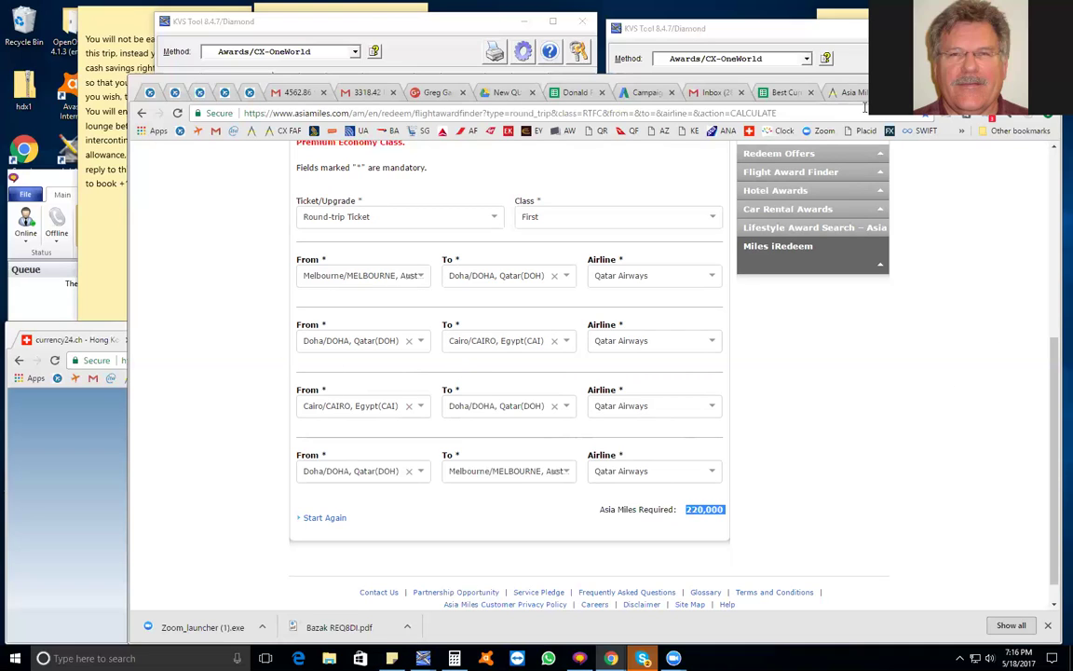
{"action": "left_click", "coordinate": [767, 88]}
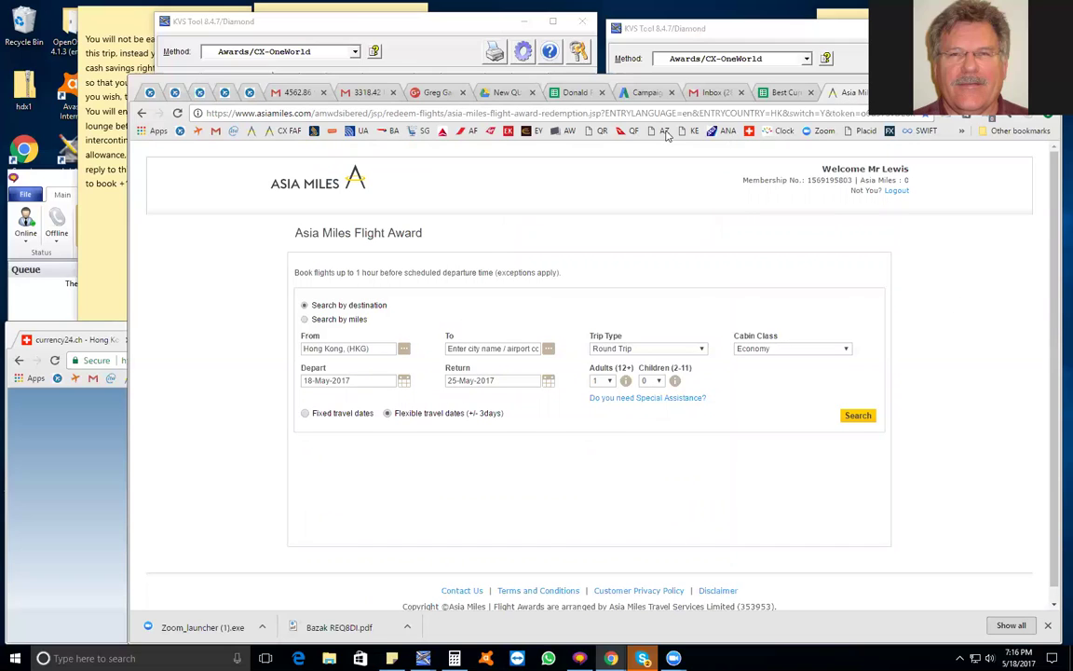
{"action": "left_click", "coordinate": [249, 93]}
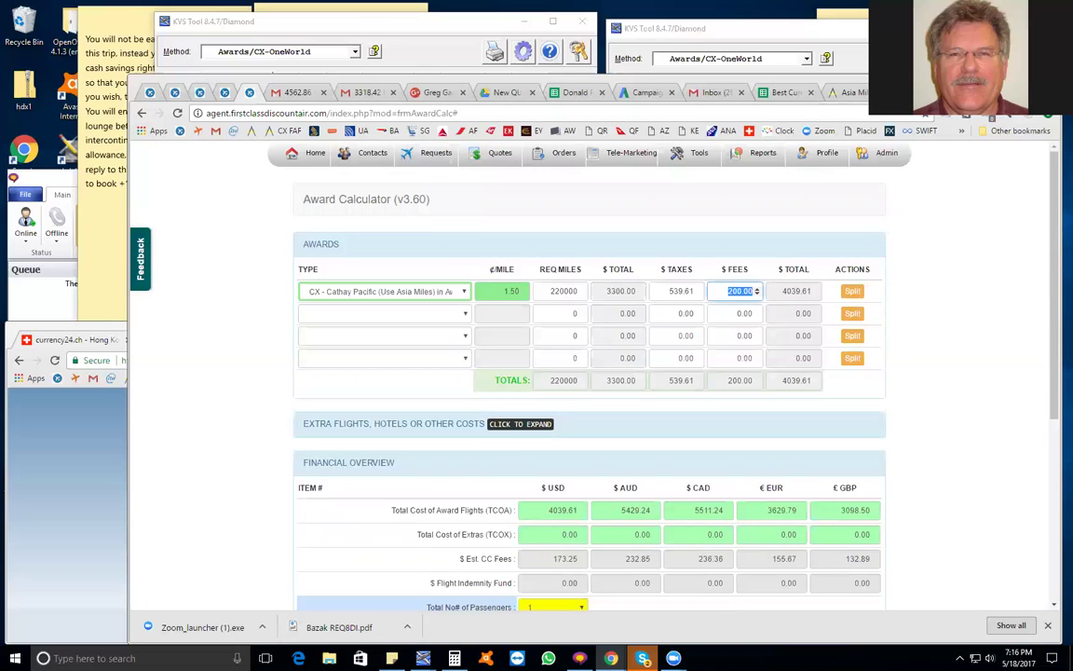
Review the USD price per person in the Melbourne–Cairo quotation e-mail.
{"action": "left_click", "coordinate": [988, 336]}
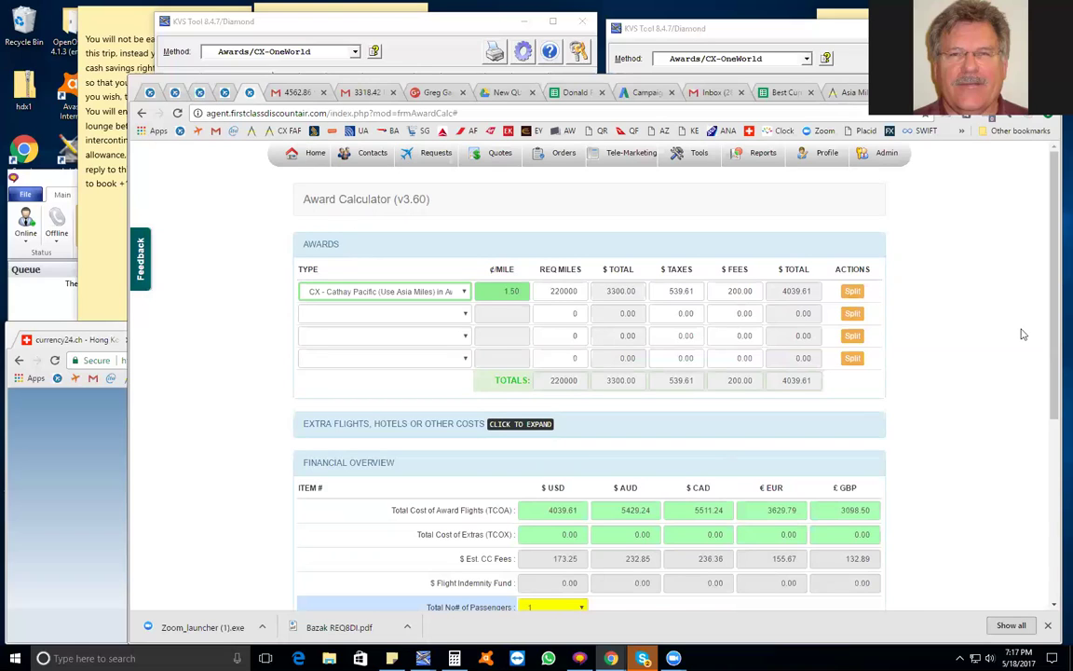
{"action": "left_click", "coordinate": [290, 96]}
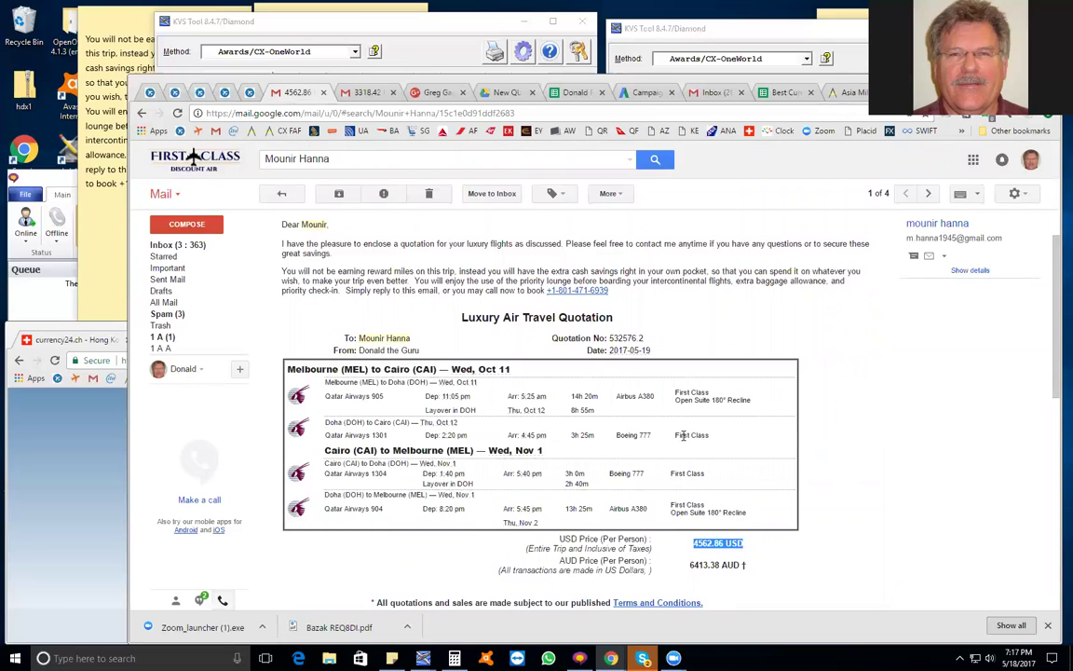
{"action": "left_click", "coordinate": [700, 549]}
{"action": "triple_click", "coordinate": [768, 547]}
{"action": "left_click", "coordinate": [803, 550]}
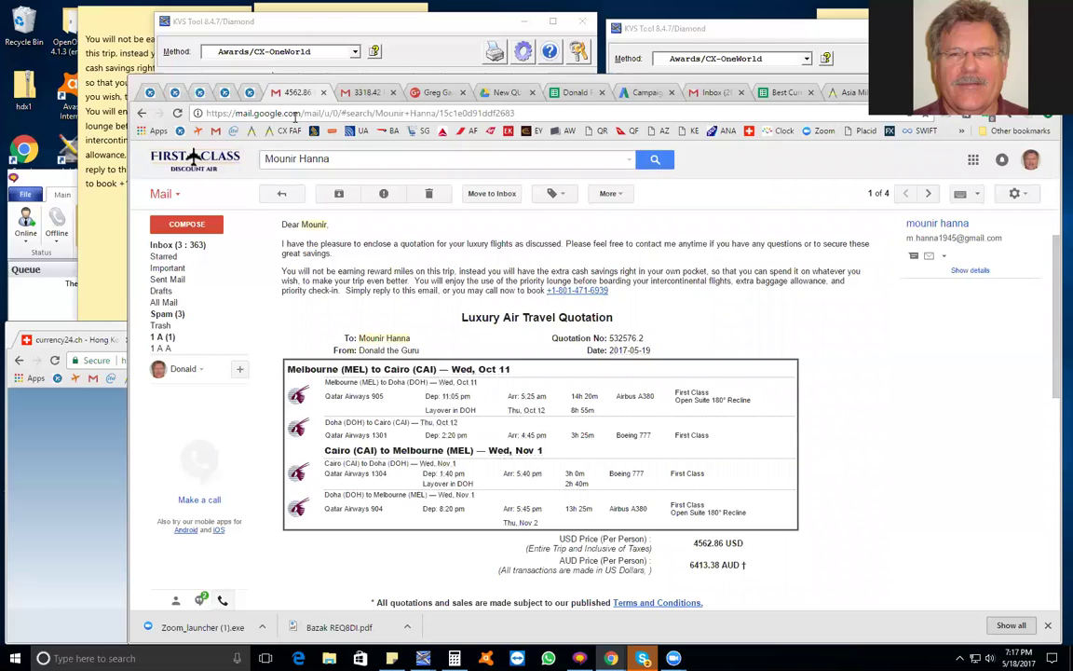
Compare the Award Calculator's one-passenger gross profit and selling price with the USD price in the quotation e-mail.
{"action": "left_click", "coordinate": [246, 92]}
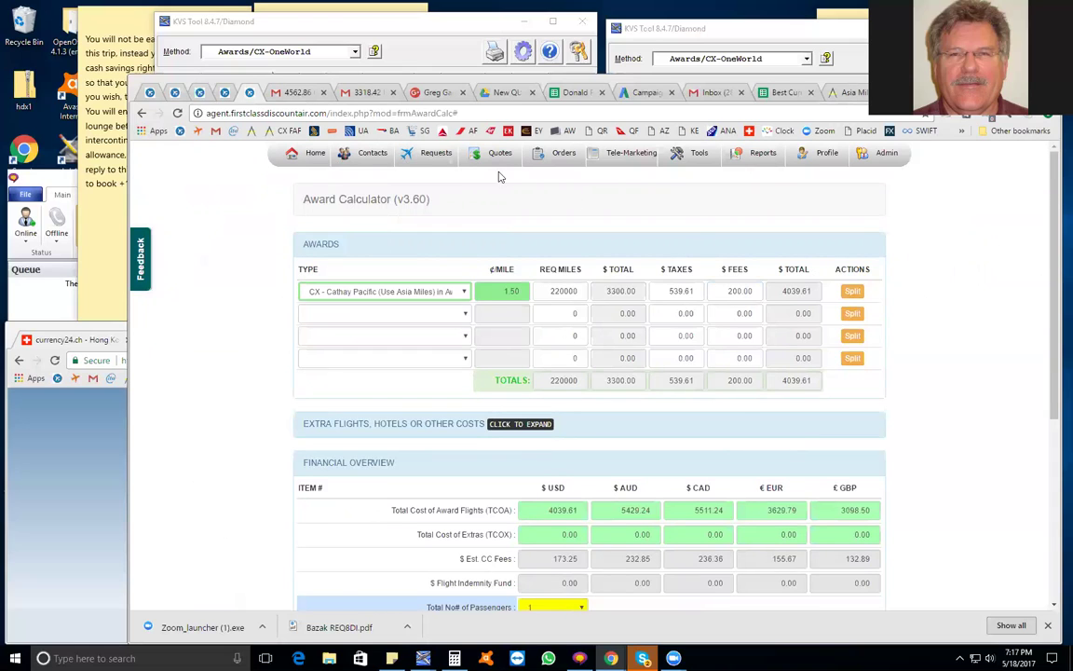
{"action": "scroll", "coordinate": [960, 412], "scroll_direction": "down", "scroll_amount": 2}
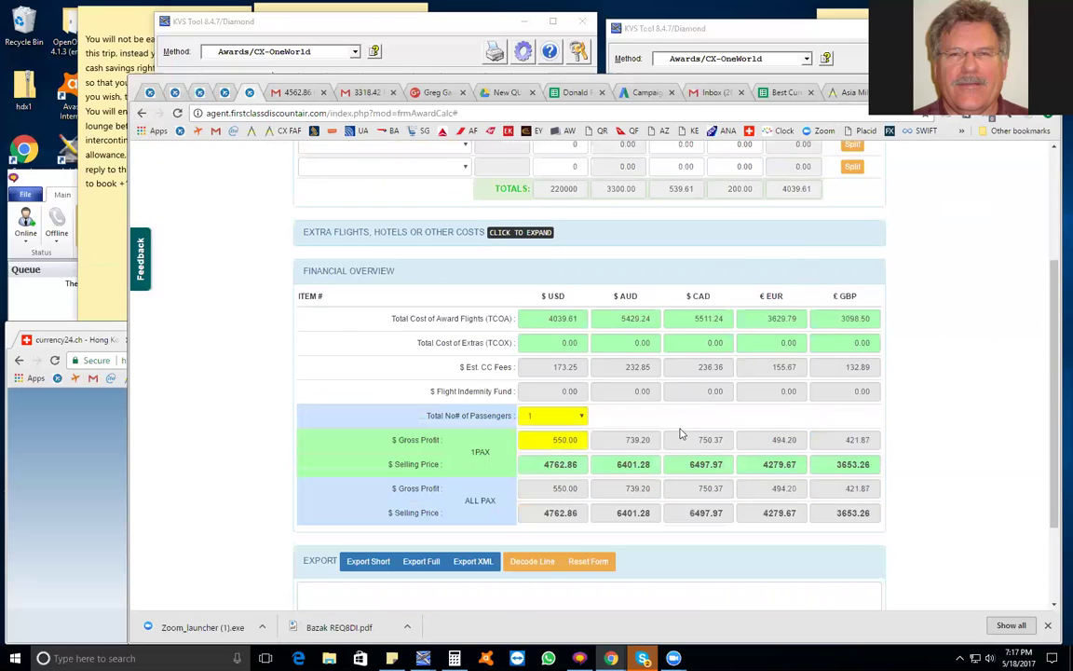
{"action": "left_click", "coordinate": [555, 441]}
{"action": "key", "text": "ctrl+a"}
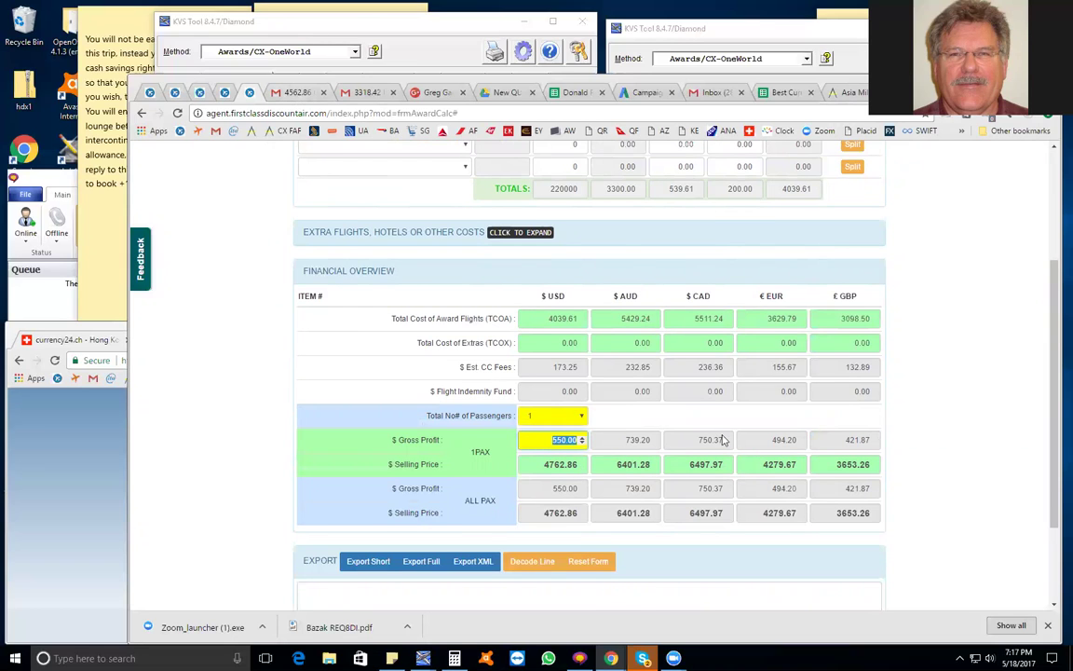
{"action": "left_click", "coordinate": [297, 93]}
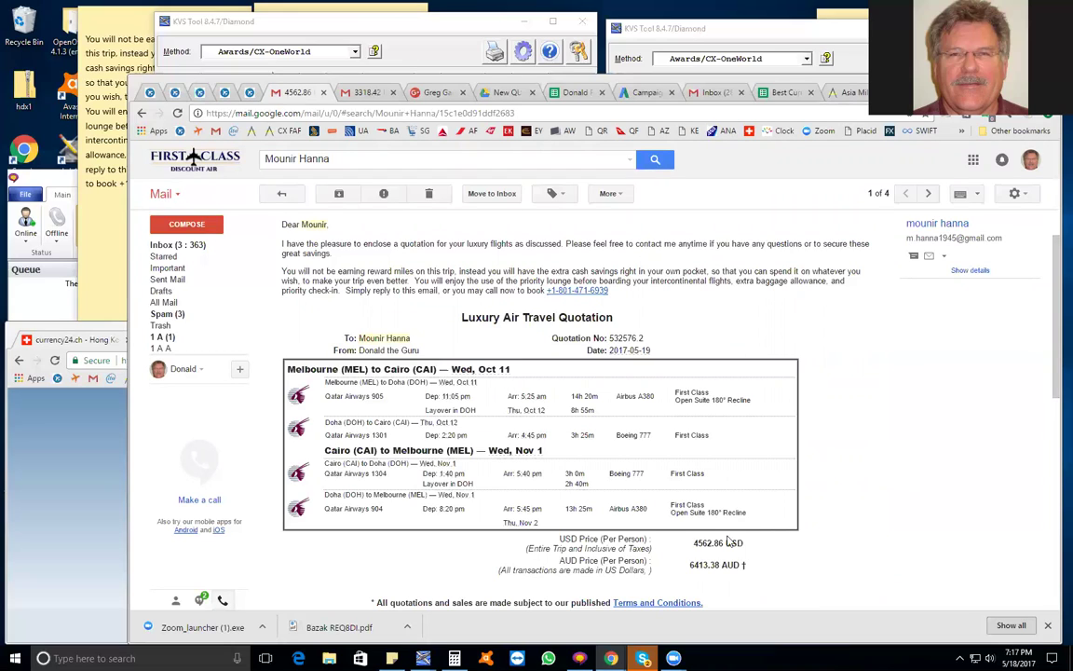
{"action": "left_click_drag", "start_coordinate": [694, 543], "coordinate": [827, 544]}
{"action": "left_click", "coordinate": [249, 92]}
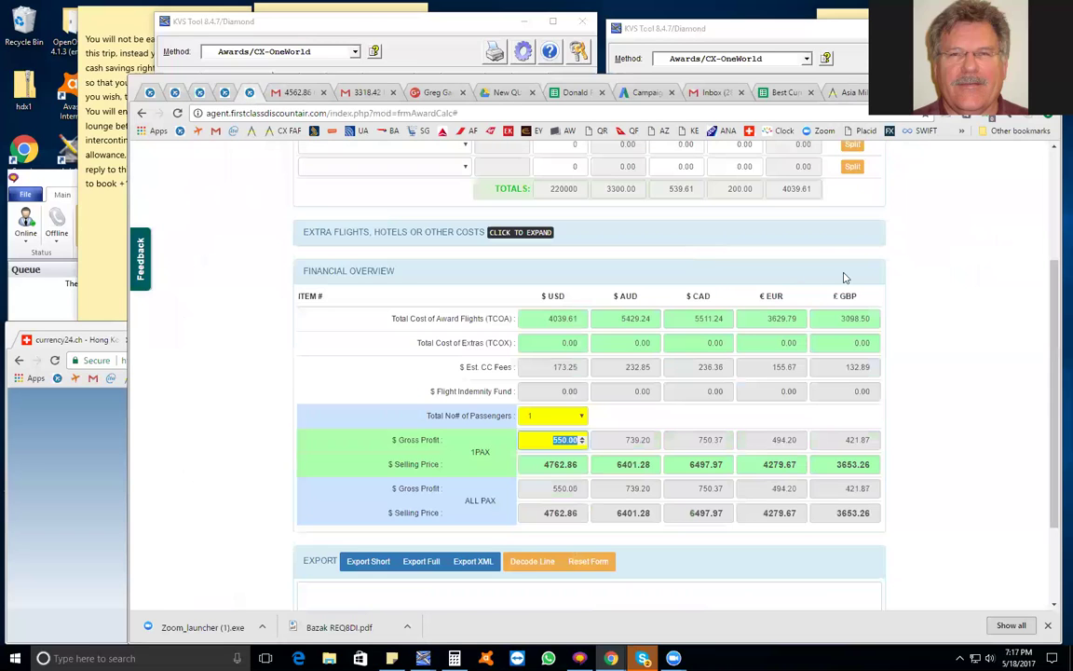
Recheck the Award Calculator's gross profit, and the required miles, taxes and fees of the Cathay Pacific award.
{"action": "scroll", "coordinate": [814, 294], "scroll_direction": "up", "scroll_amount": 5}
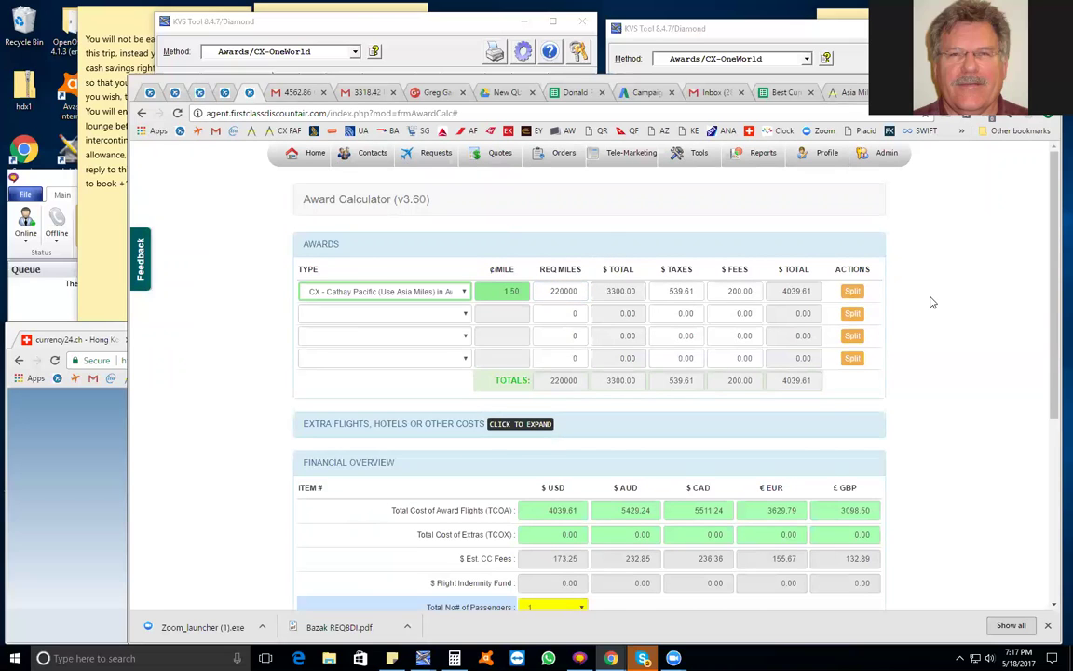
{"action": "scroll", "coordinate": [559, 368], "scroll_direction": "down", "scroll_amount": 4}
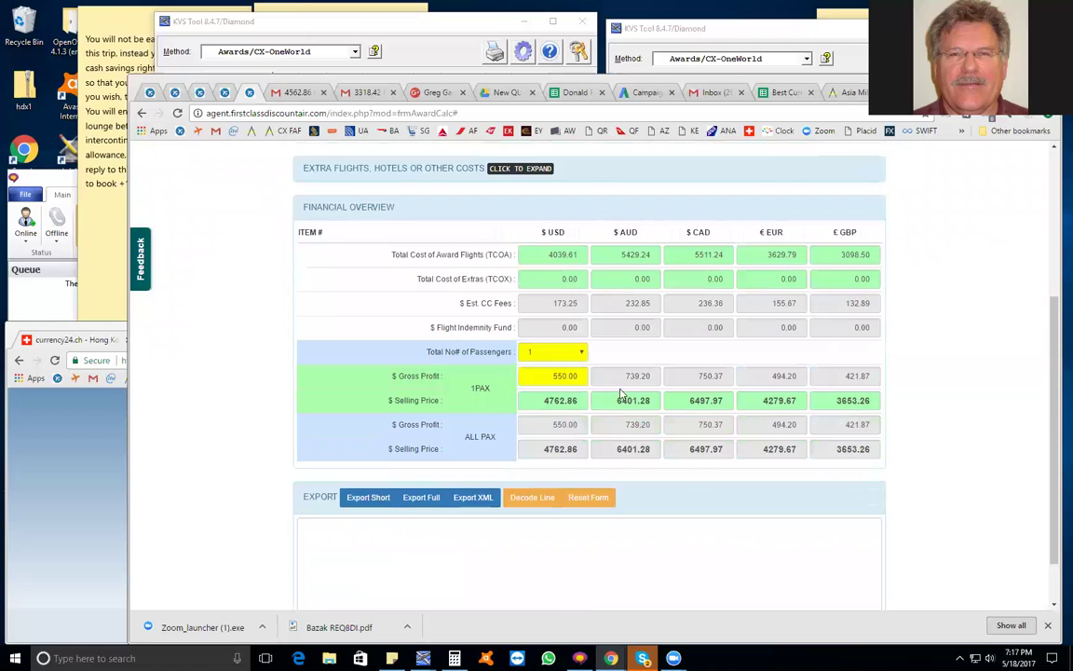
{"action": "double_click", "coordinate": [542, 378]}
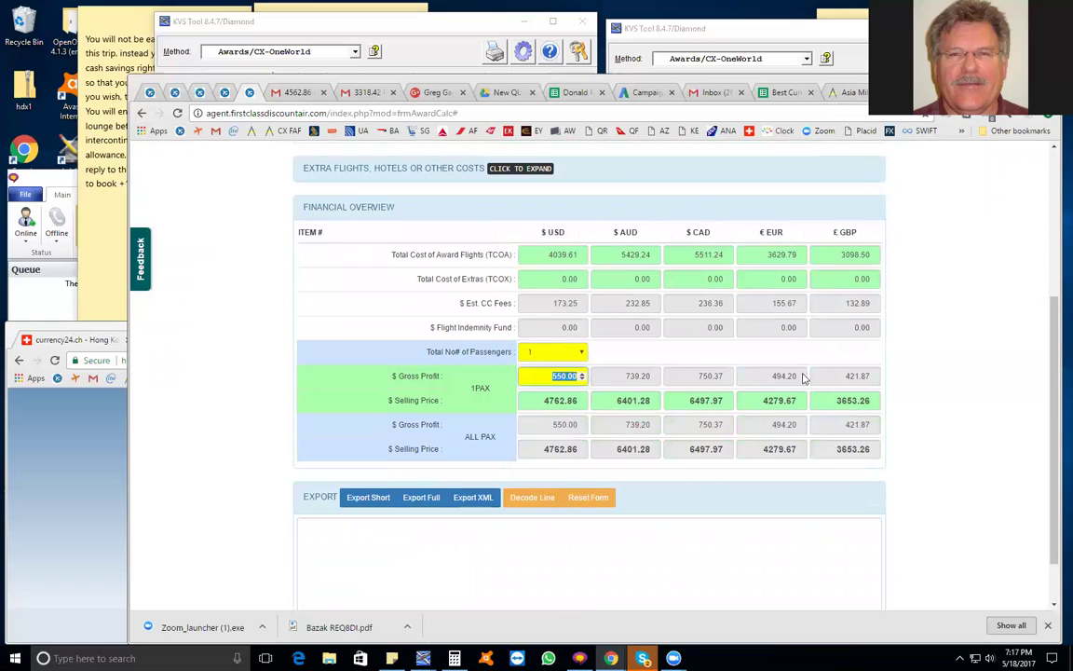
{"action": "left_click", "coordinate": [936, 364]}
{"action": "scroll", "coordinate": [935, 364], "scroll_direction": "up", "scroll_amount": 4}
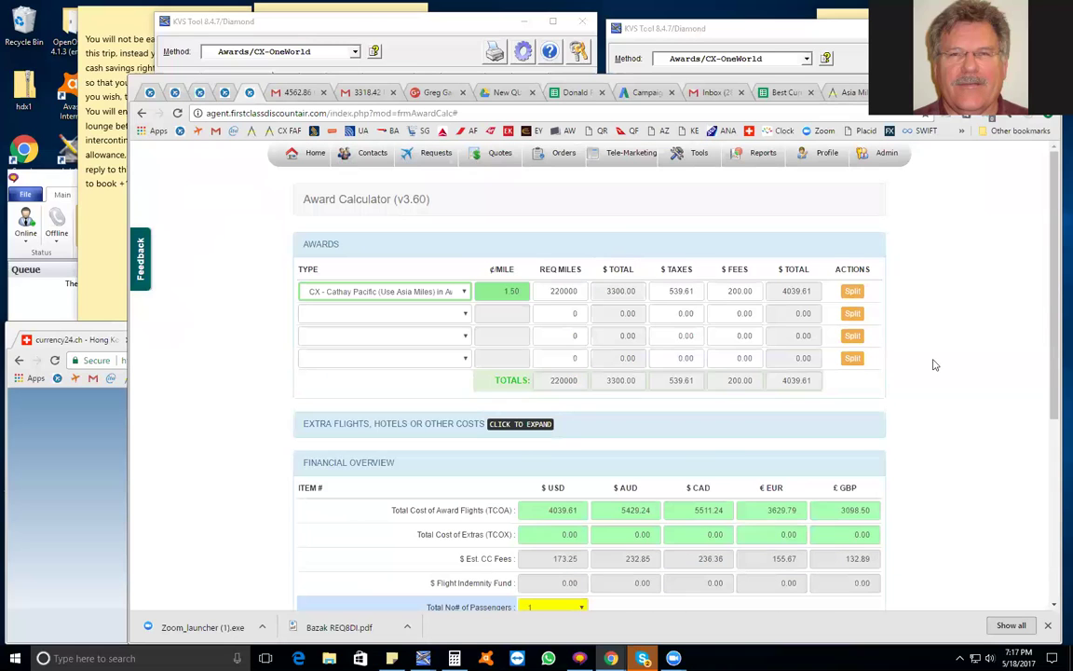
{"action": "double_click", "coordinate": [564, 291]}
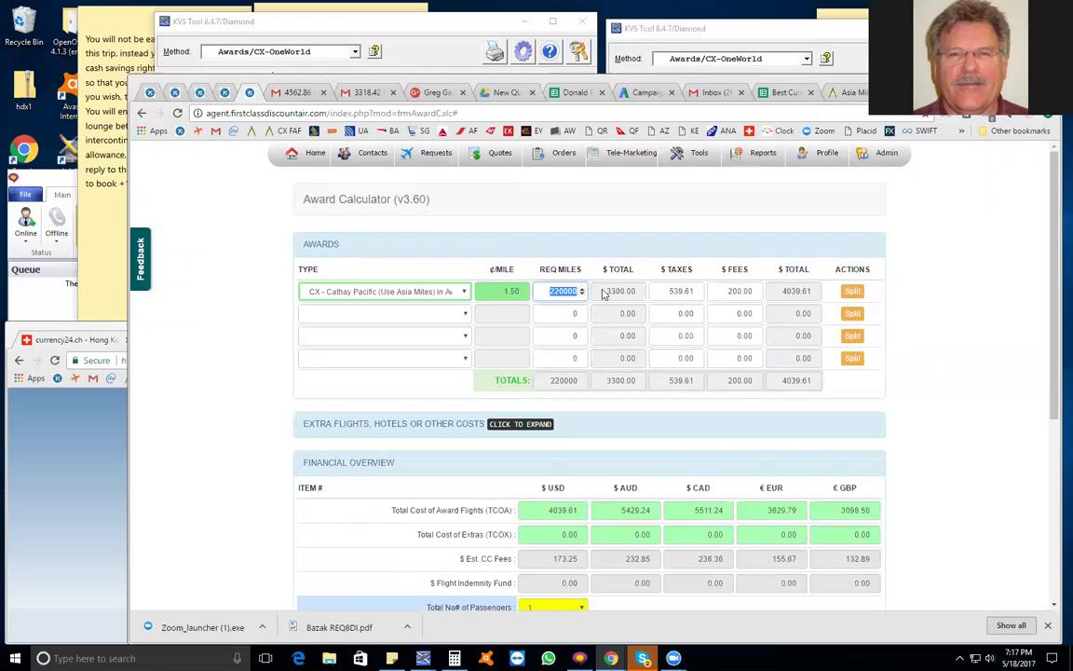
{"action": "double_click", "coordinate": [679, 291]}
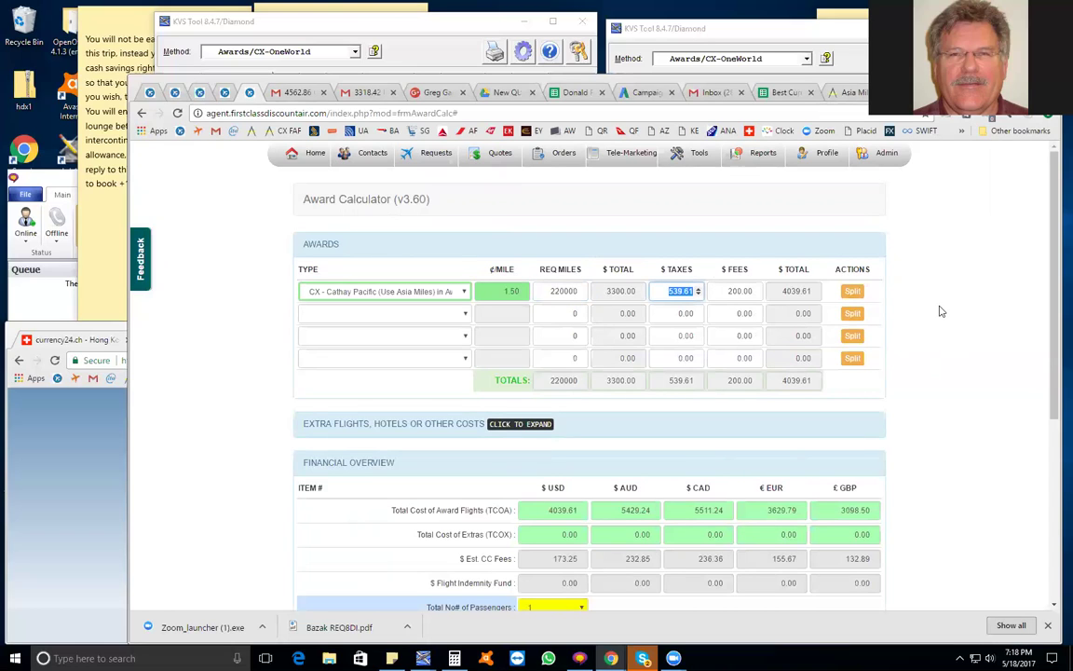
{"action": "double_click", "coordinate": [739, 290]}
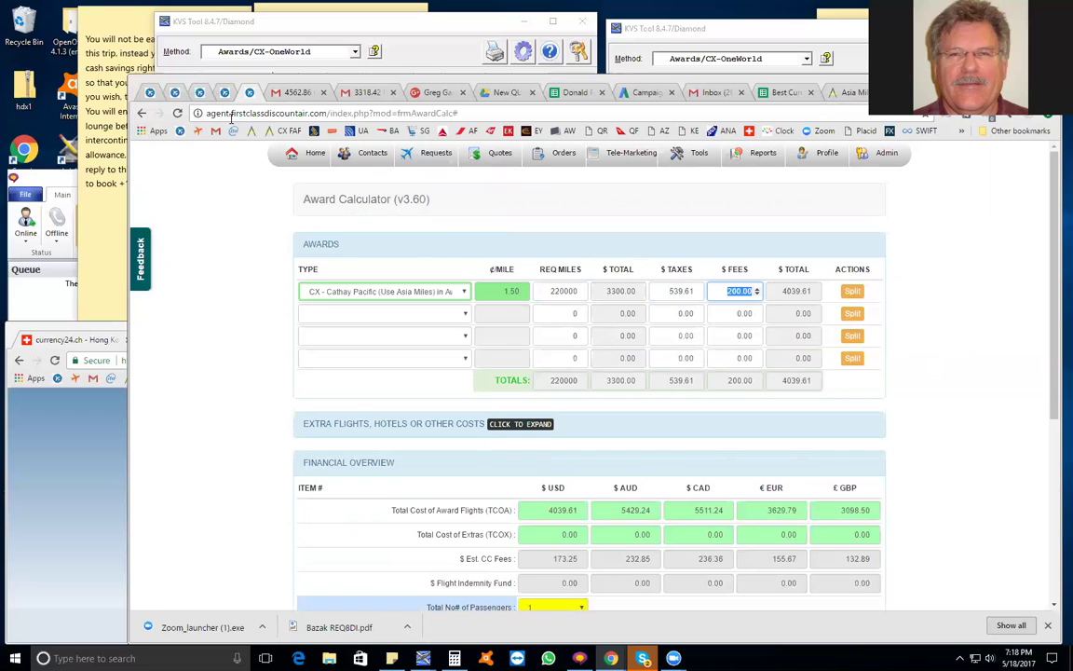
Return to the Asia Miles site and go back to the Flight Award Finder result for the four Qatar Airways sectors.
{"action": "left_click", "coordinate": [883, 152]}
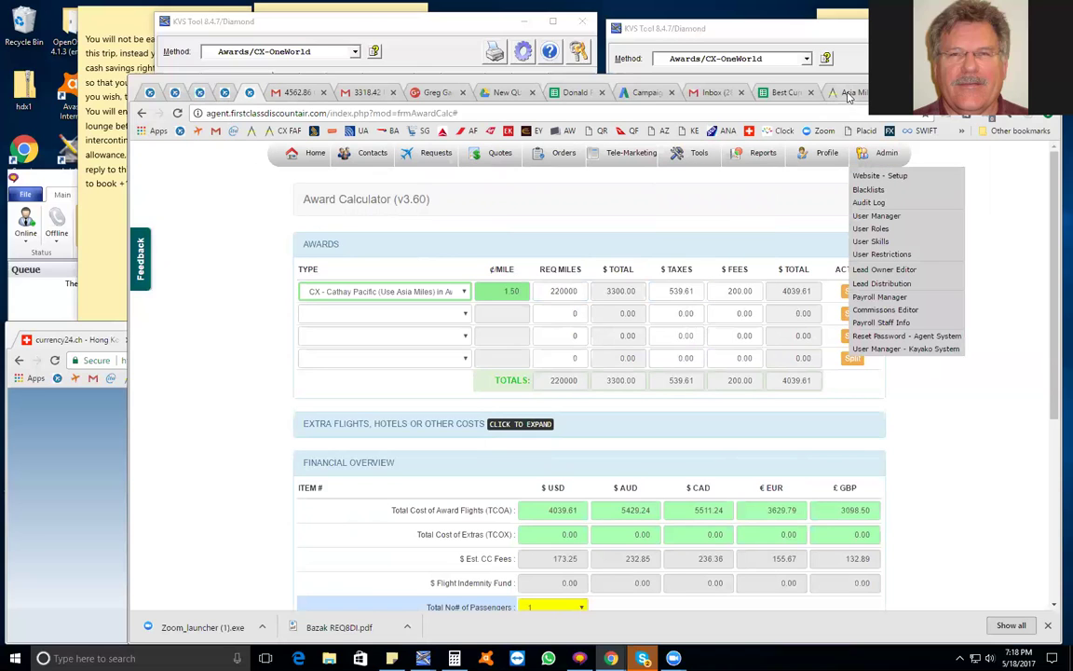
{"action": "left_click", "coordinate": [851, 93]}
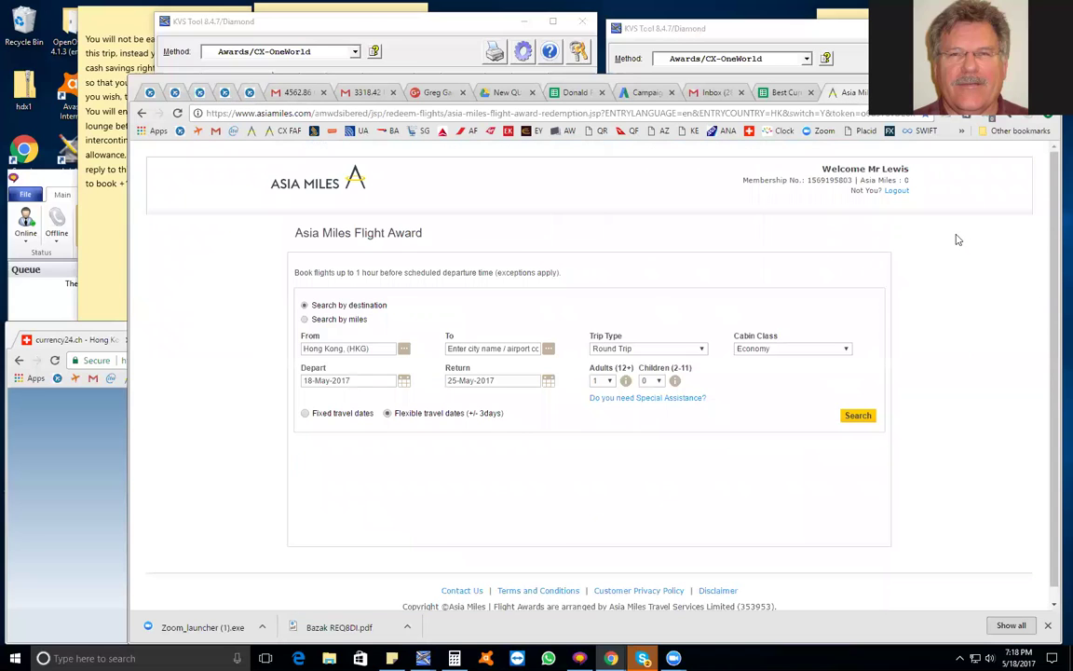
{"action": "left_click_drag", "start_coordinate": [554, 161], "coordinate": [785, 466]}
{"action": "left_click", "coordinate": [787, 465]}
{"action": "key", "text": "alt+Left"}
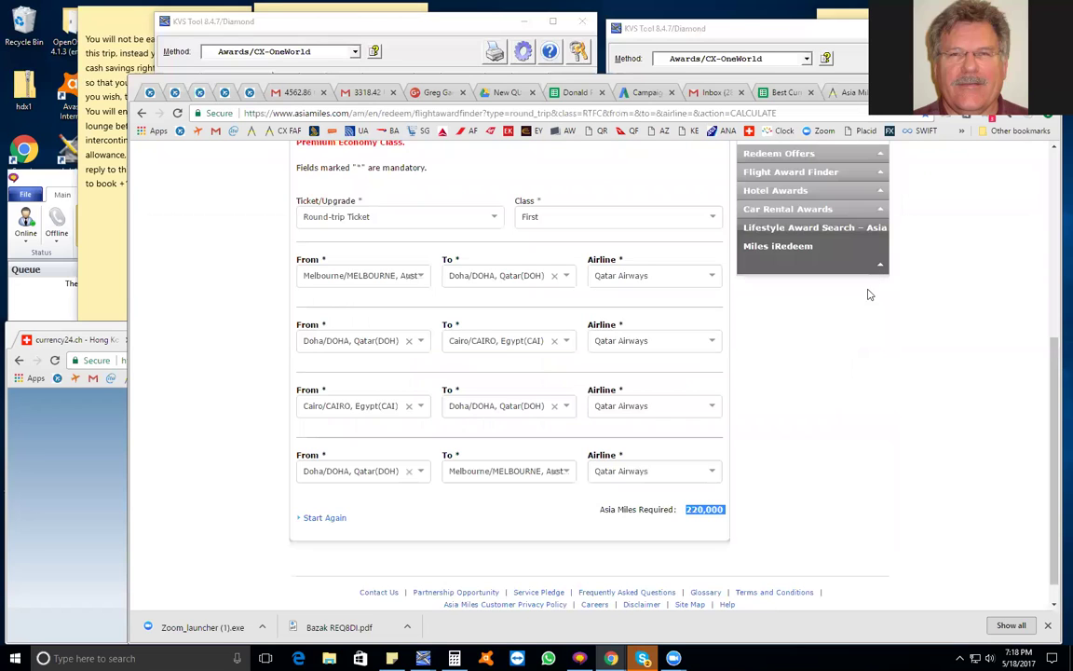
Start a blank Flight Award Finder calculation for a first-class round-trip ticket and add a second sector.
{"action": "scroll", "coordinate": [838, 370], "scroll_direction": "up", "scroll_amount": 2}
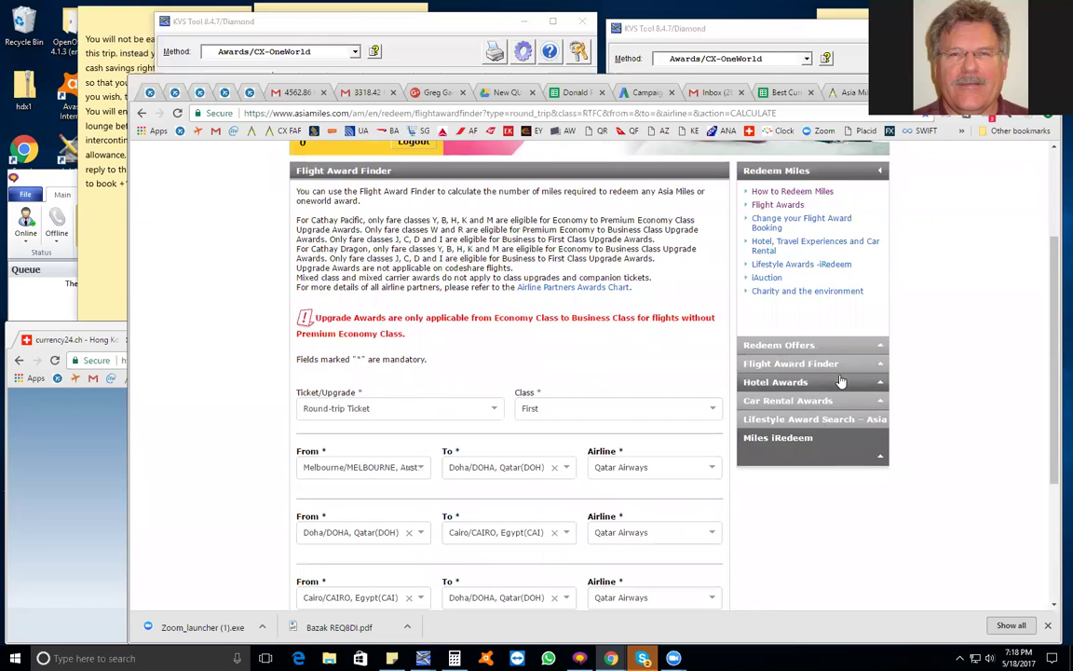
{"action": "left_click", "coordinate": [814, 367]}
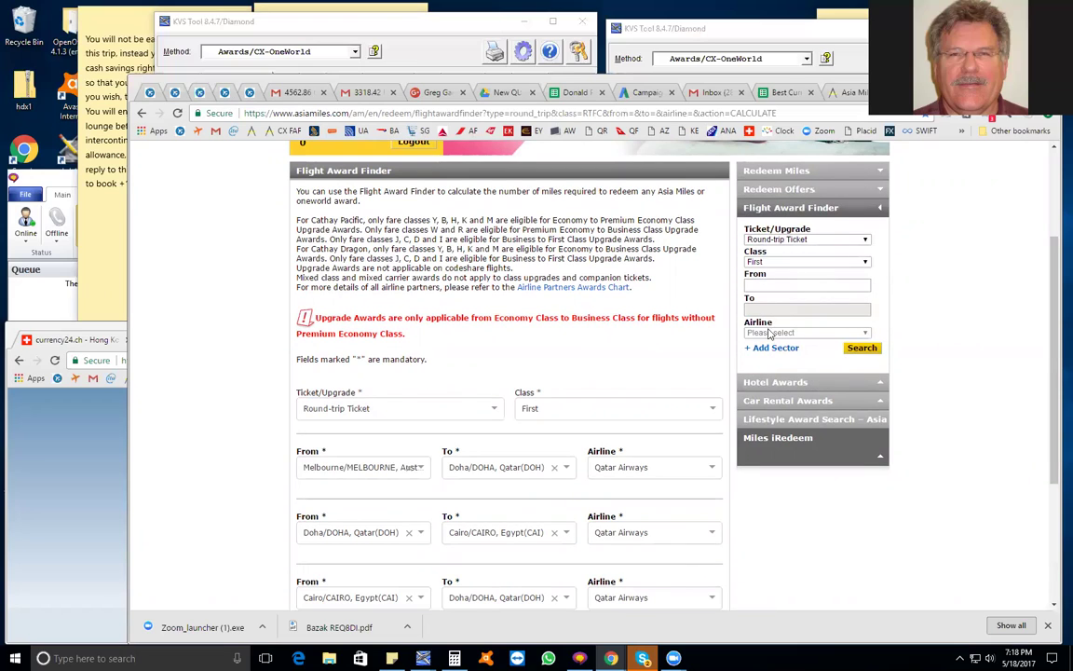
{"action": "left_click", "coordinate": [868, 349]}
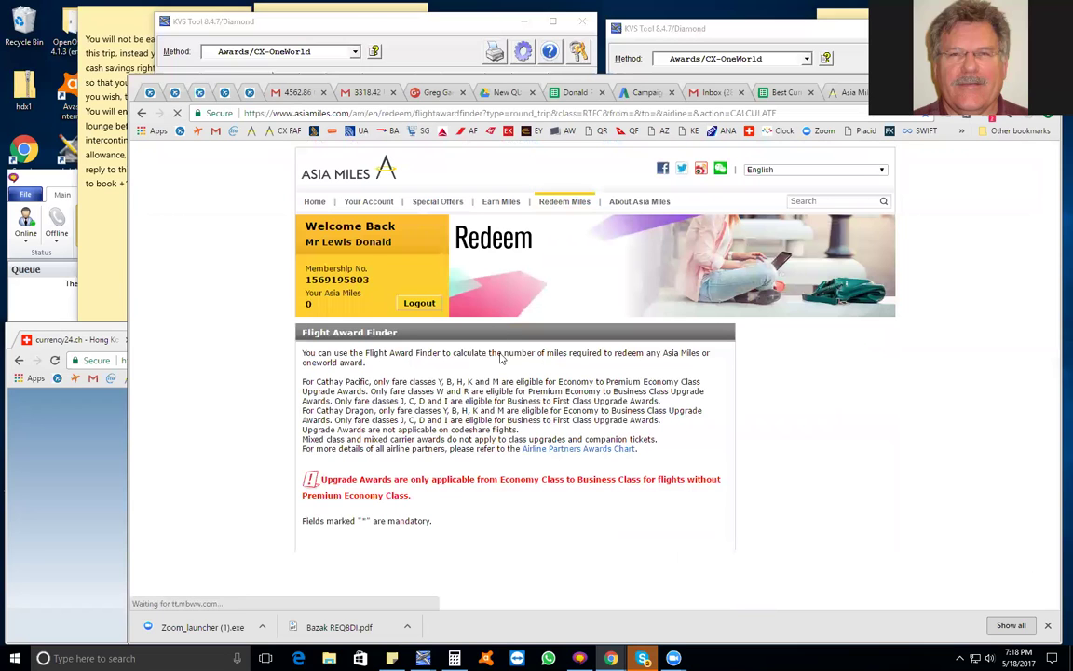
{"action": "scroll", "coordinate": [370, 508], "scroll_direction": "down", "scroll_amount": 2}
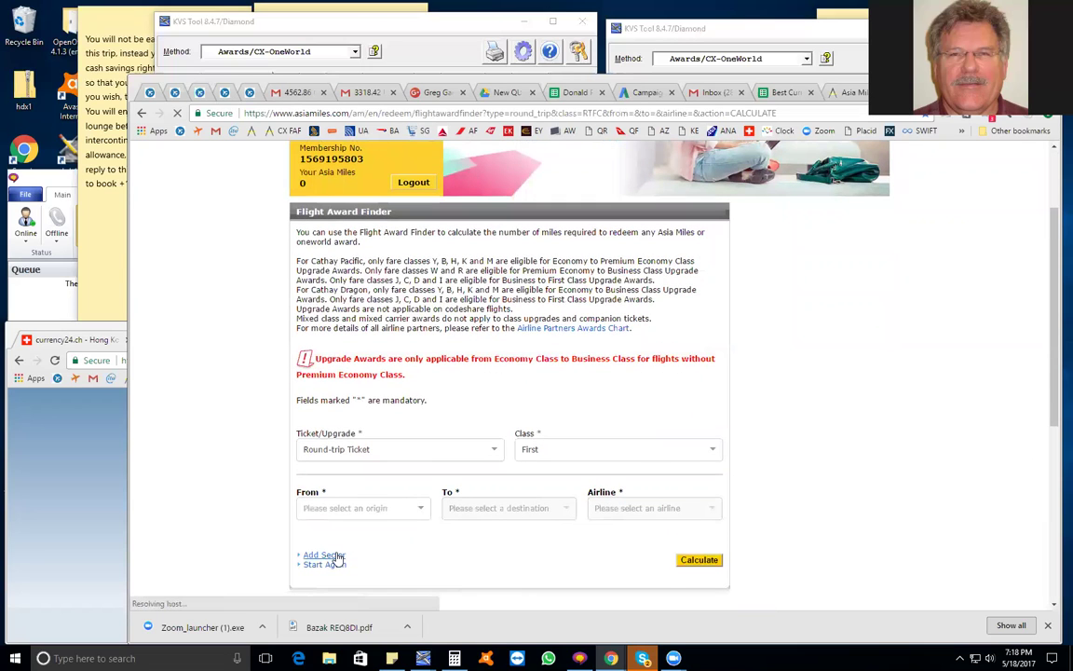
{"action": "scroll", "coordinate": [430, 538], "scroll_direction": "down", "scroll_amount": 2}
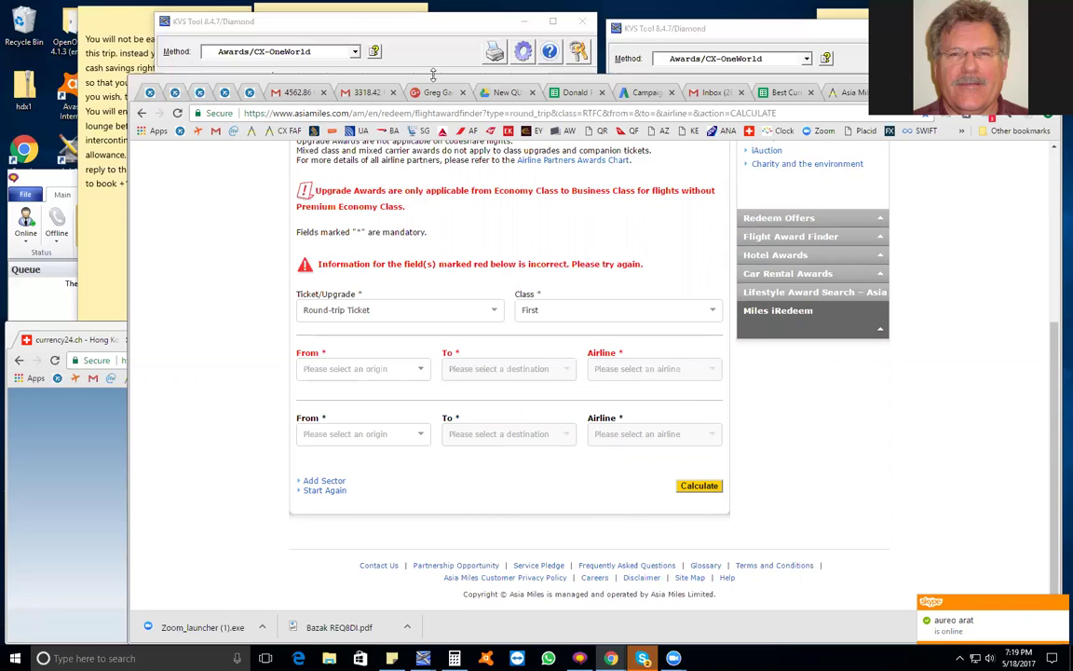
In both KVS Tool windows, set the method to Awards/AC-StarAlliance and search Melbourne–Cairo on 11 Oct 2017 and Cairo–Melbourne on 01 Nov 2017.
{"action": "left_click", "coordinate": [387, 30]}
{"action": "left_click", "coordinate": [319, 51]}
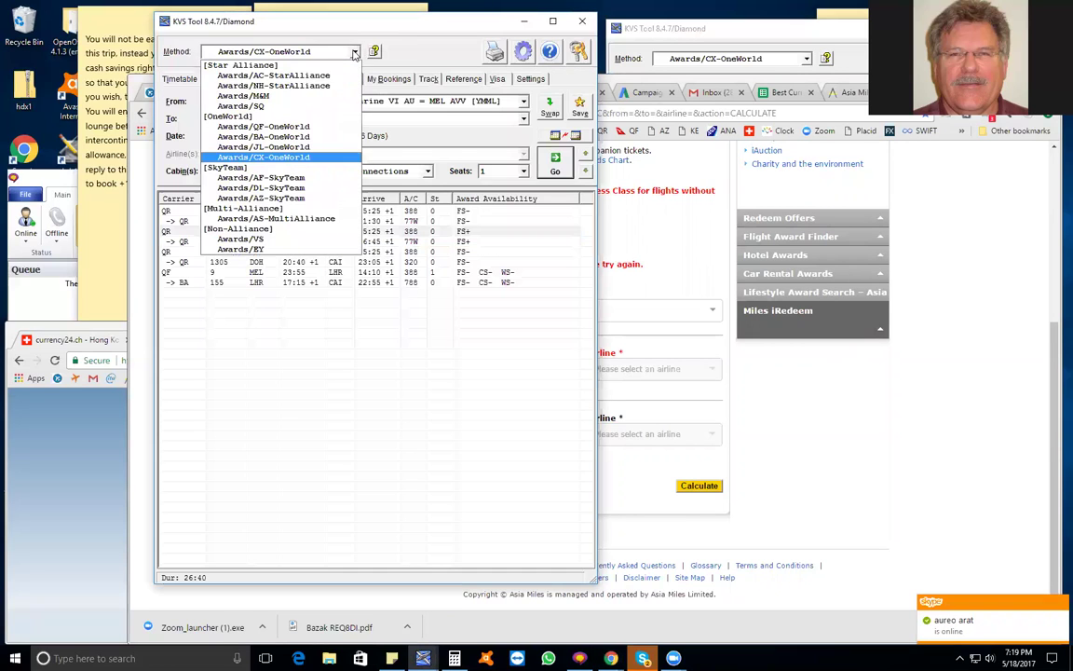
{"action": "left_click", "coordinate": [332, 75]}
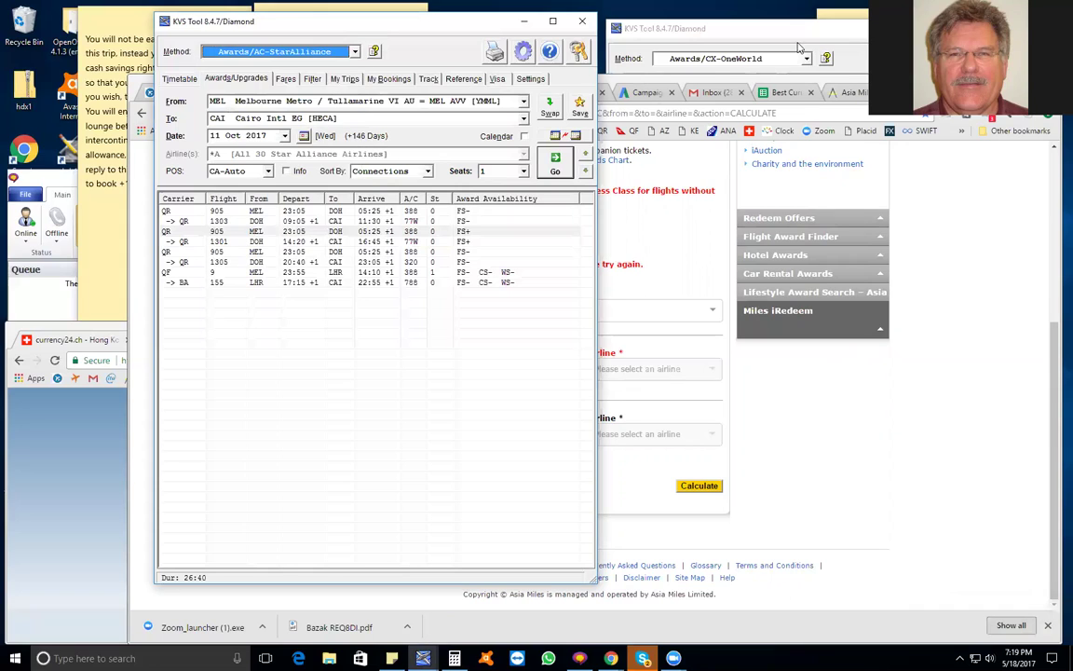
{"action": "left_click", "coordinate": [720, 42]}
{"action": "left_click", "coordinate": [726, 56]}
{"action": "left_click", "coordinate": [783, 83]}
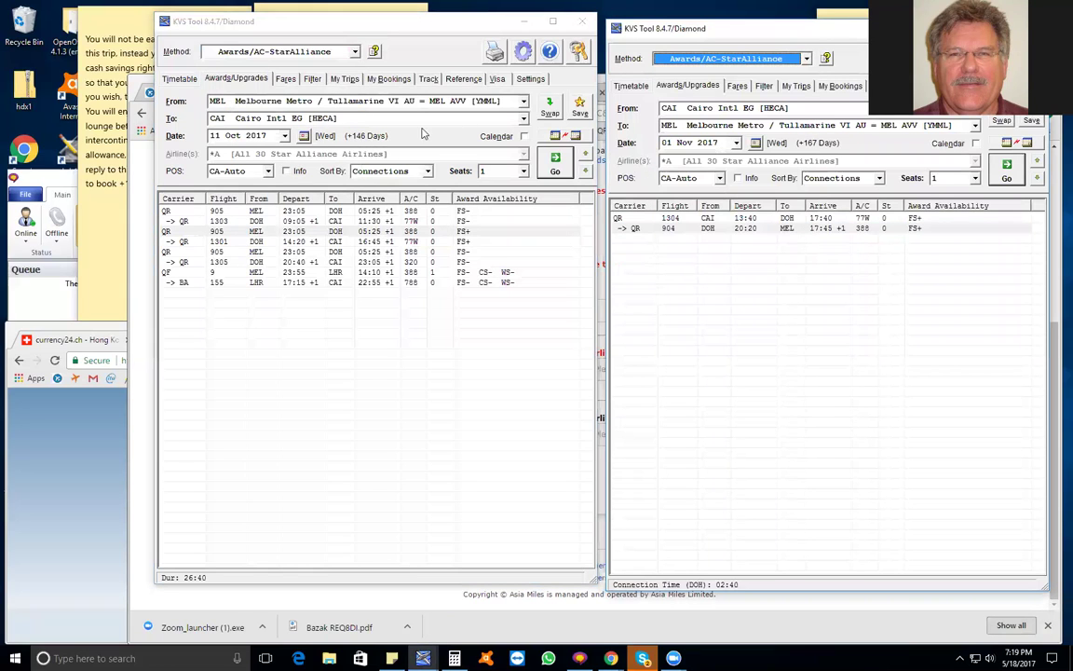
{"action": "left_click", "coordinate": [555, 165]}
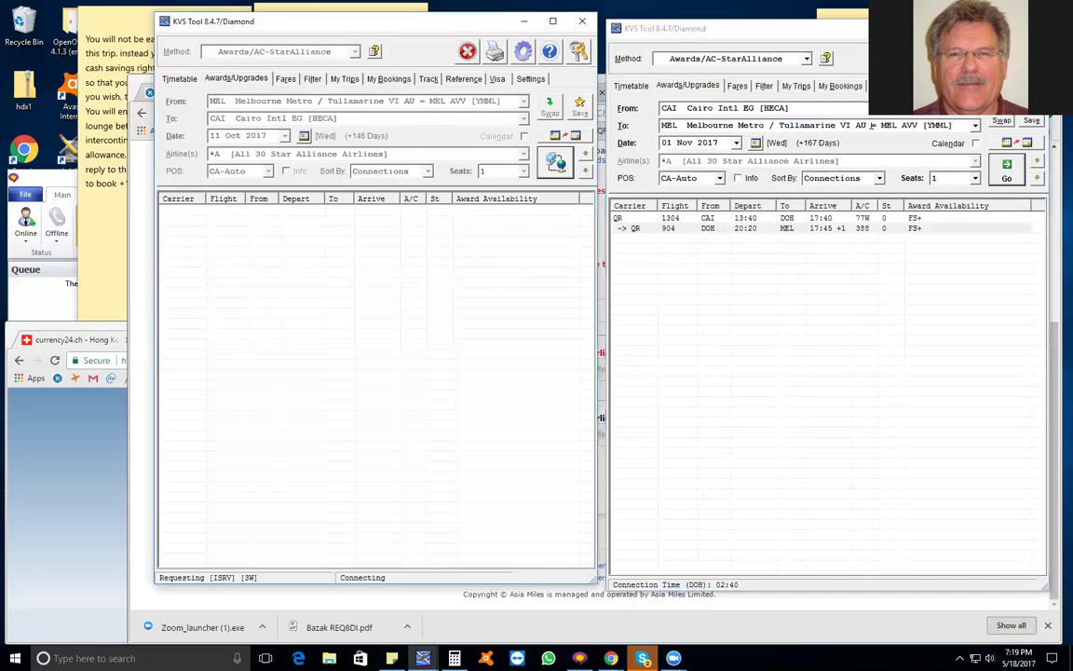
{"action": "left_click", "coordinate": [1007, 171]}
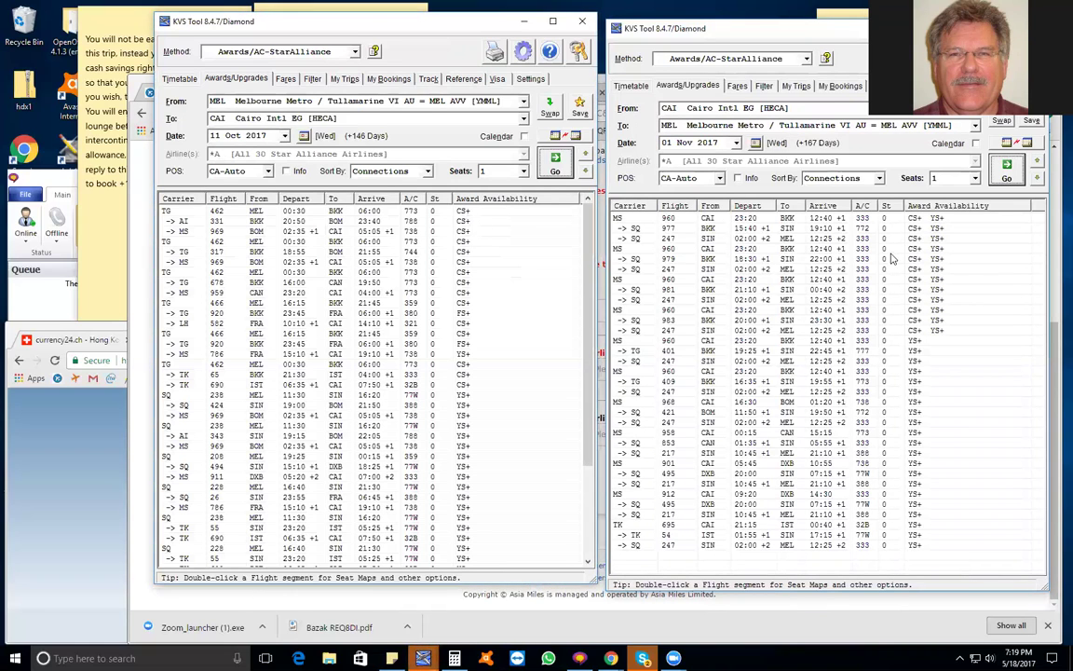
Examine the first outbound Star Alliance itinerary segment by segment: TG 462, AI 331 and MS 969.
{"action": "left_click", "coordinate": [827, 212]}
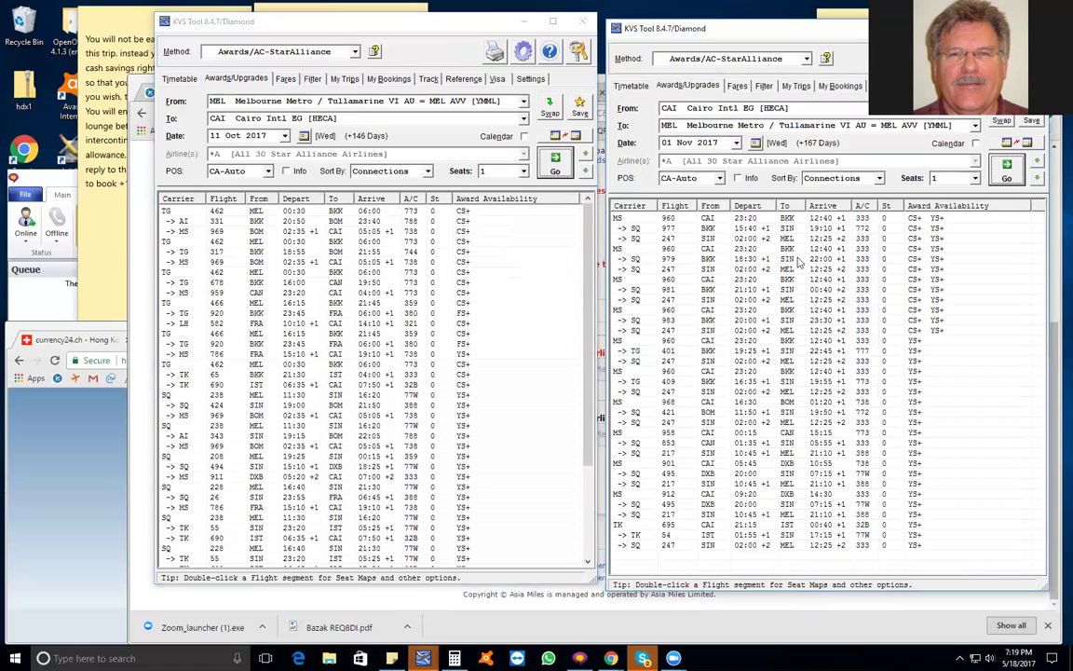
{"action": "left_click", "coordinate": [168, 220]}
{"action": "left_click", "coordinate": [185, 232]}
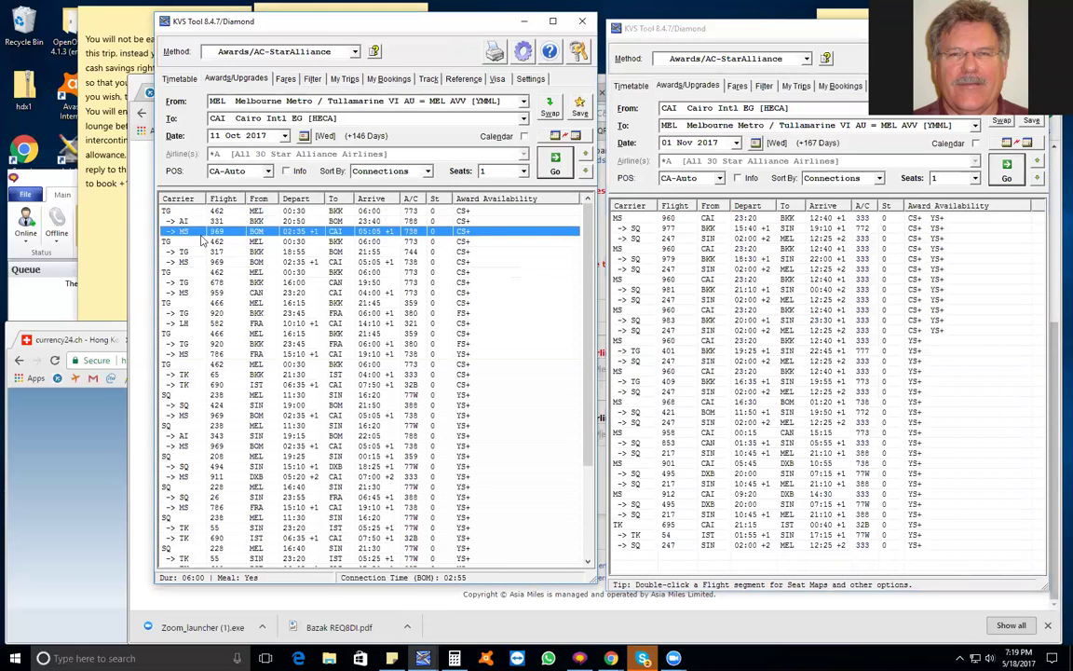
{"action": "left_click", "coordinate": [187, 222]}
{"action": "left_click", "coordinate": [186, 213]}
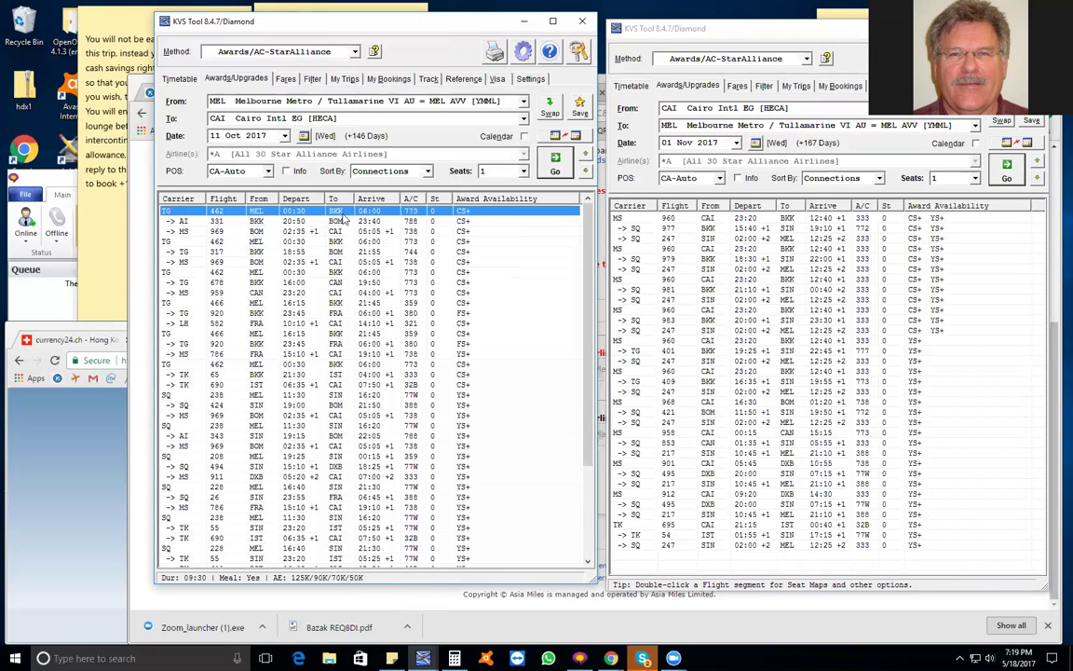
{"action": "left_click", "coordinate": [169, 222]}
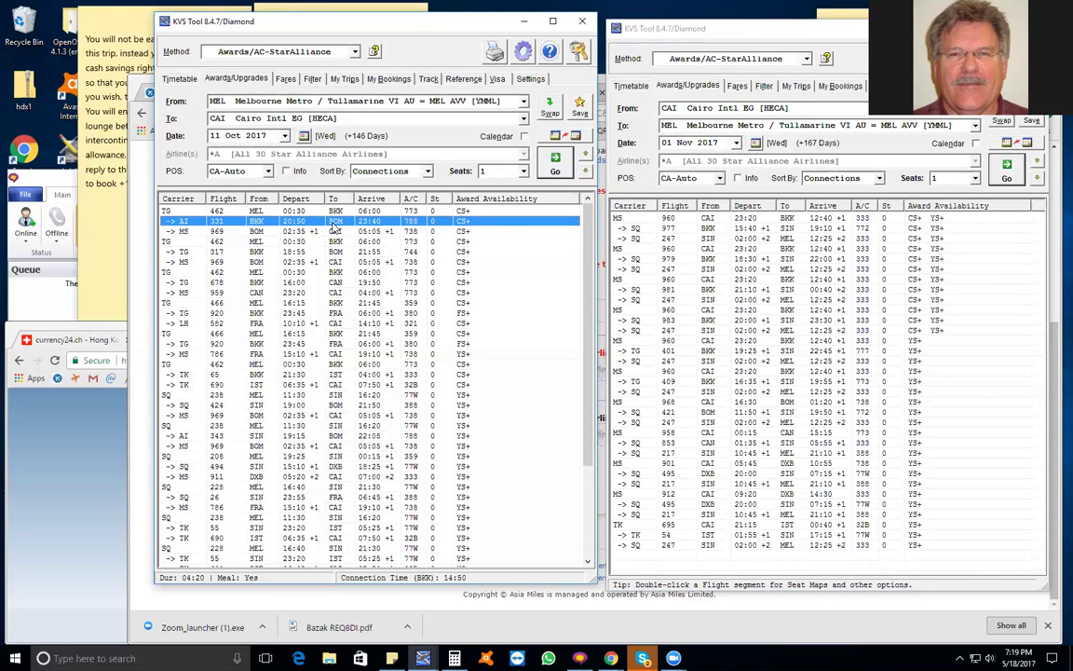
{"action": "left_click", "coordinate": [223, 231]}
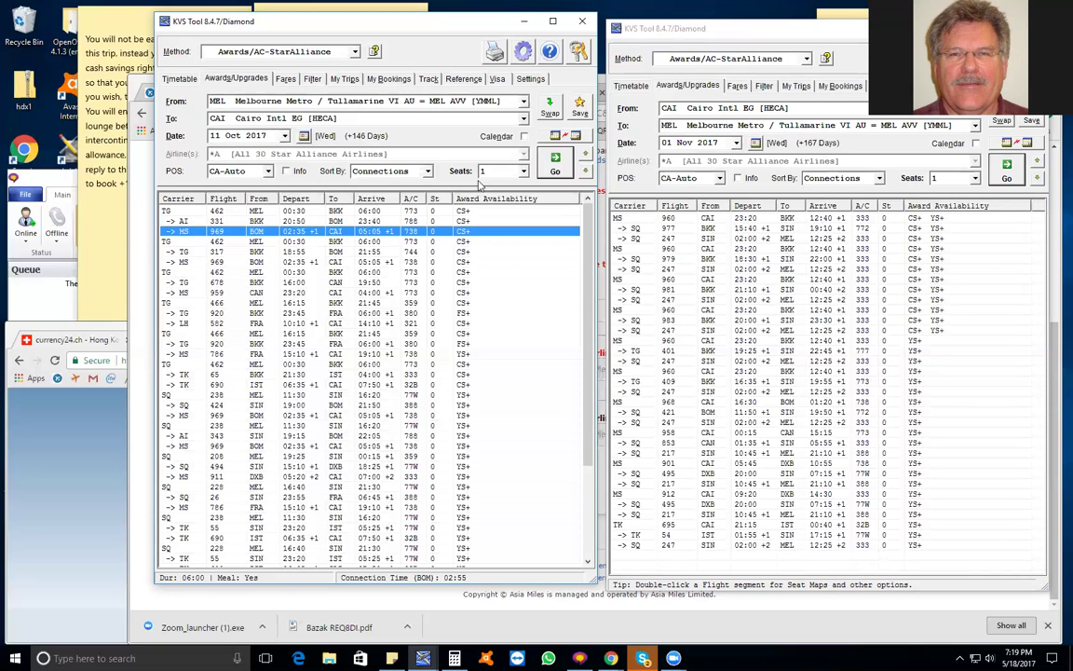
Run the outbound Star Alliance award search for 12 Oct 2017 and switch back to the Flight Award Finder in Chrome.
{"action": "left_click", "coordinate": [585, 173]}
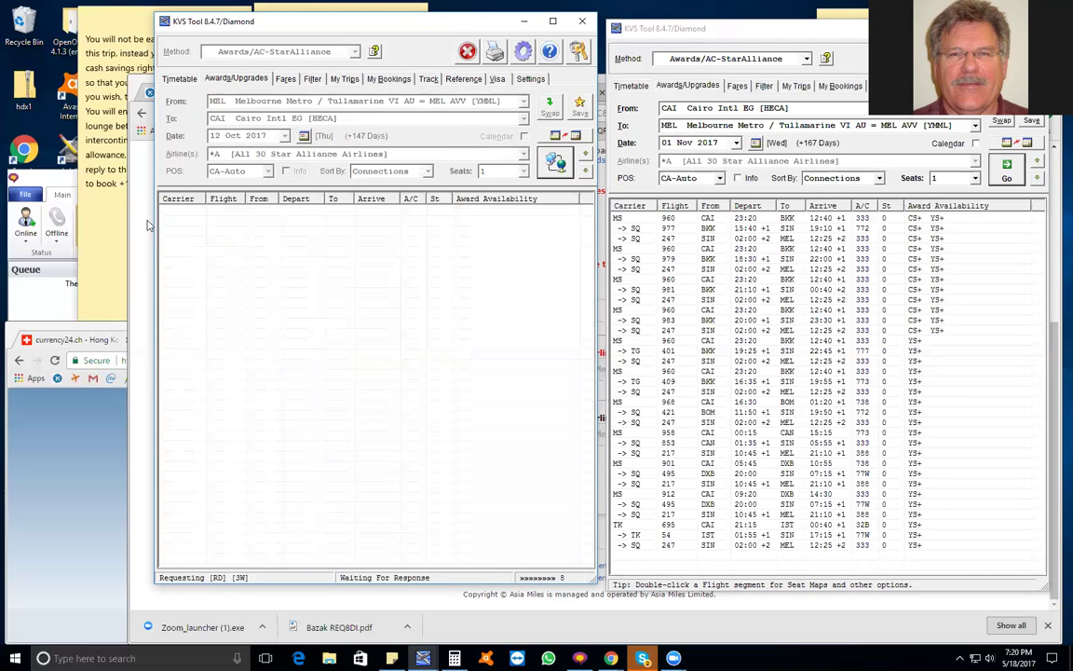
{"action": "key", "text": "alt+Tab"}
{"action": "scroll", "coordinate": [376, 207], "scroll_direction": "up", "scroll_amount": 1}
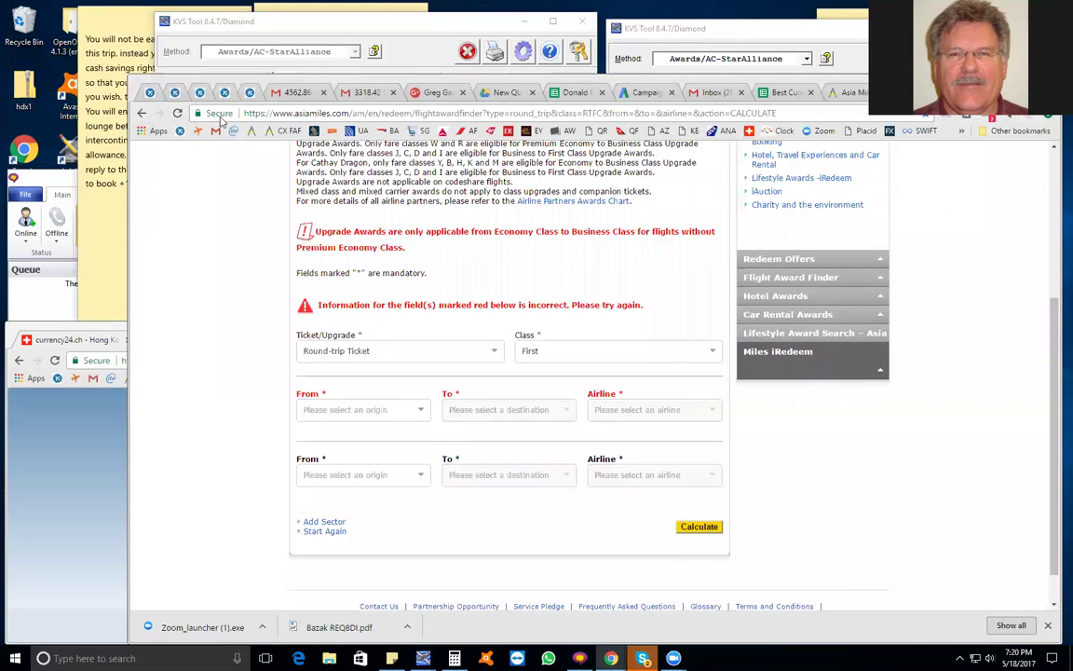
Reload the agent management system, sign back in with the company Google account and open the Quotes Needed list.
{"action": "left_click", "coordinate": [224, 93]}
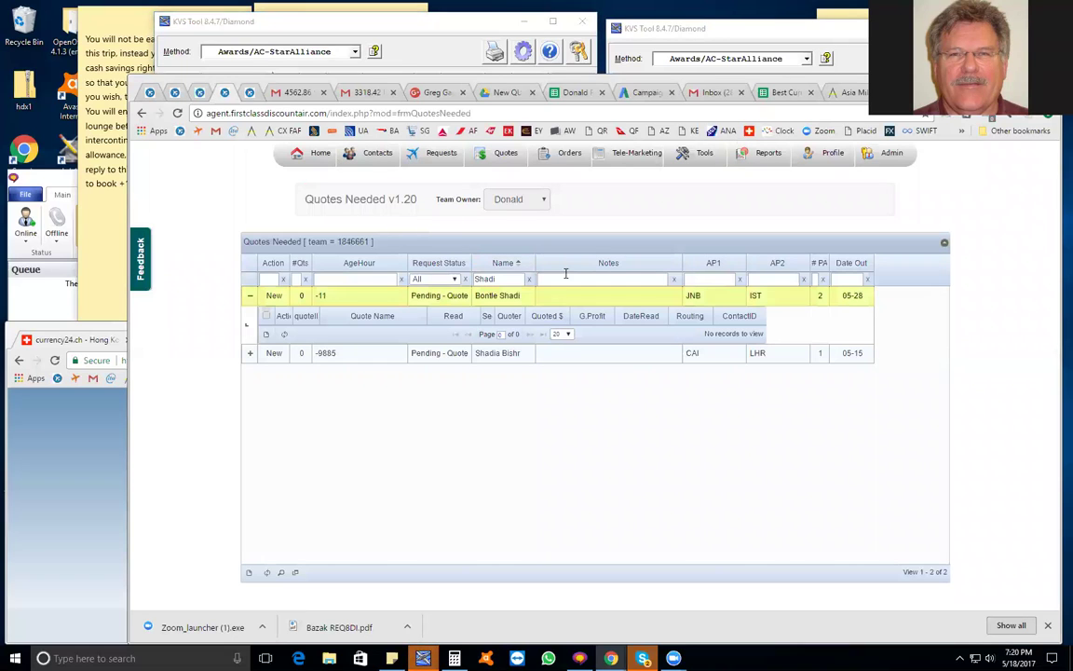
{"action": "key", "text": "F5"}
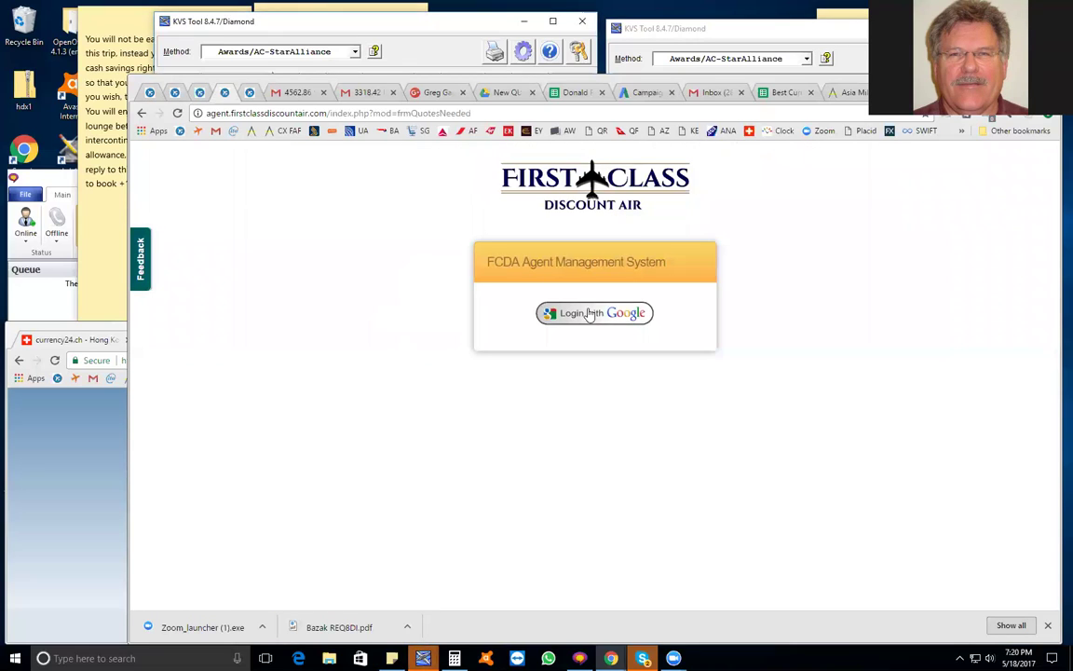
{"action": "left_click", "coordinate": [611, 314]}
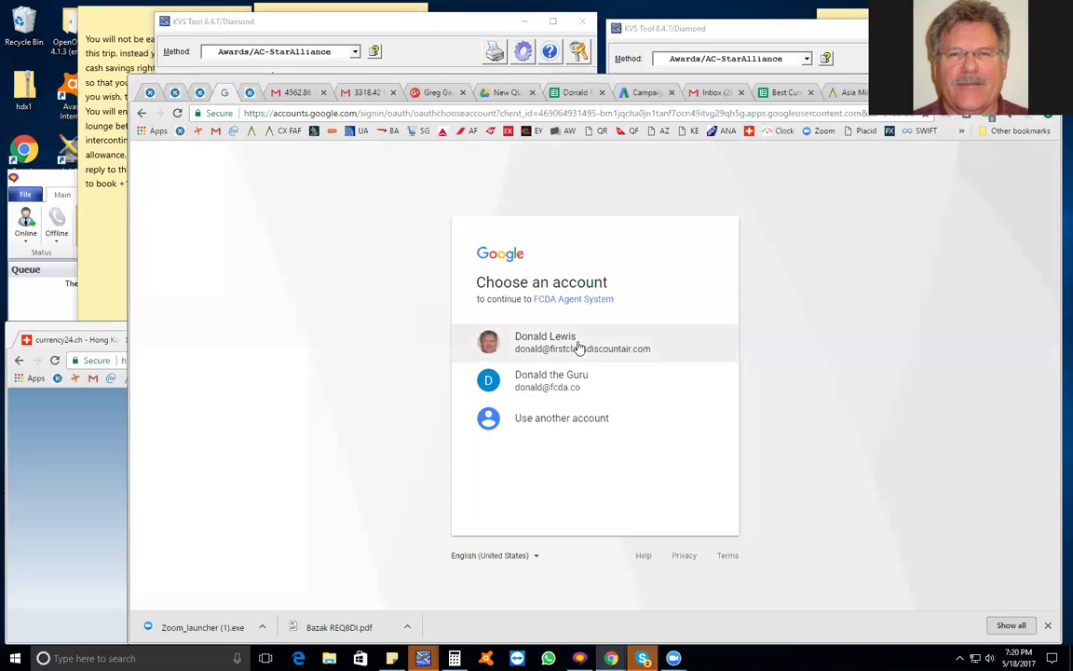
{"action": "left_click", "coordinate": [575, 345]}
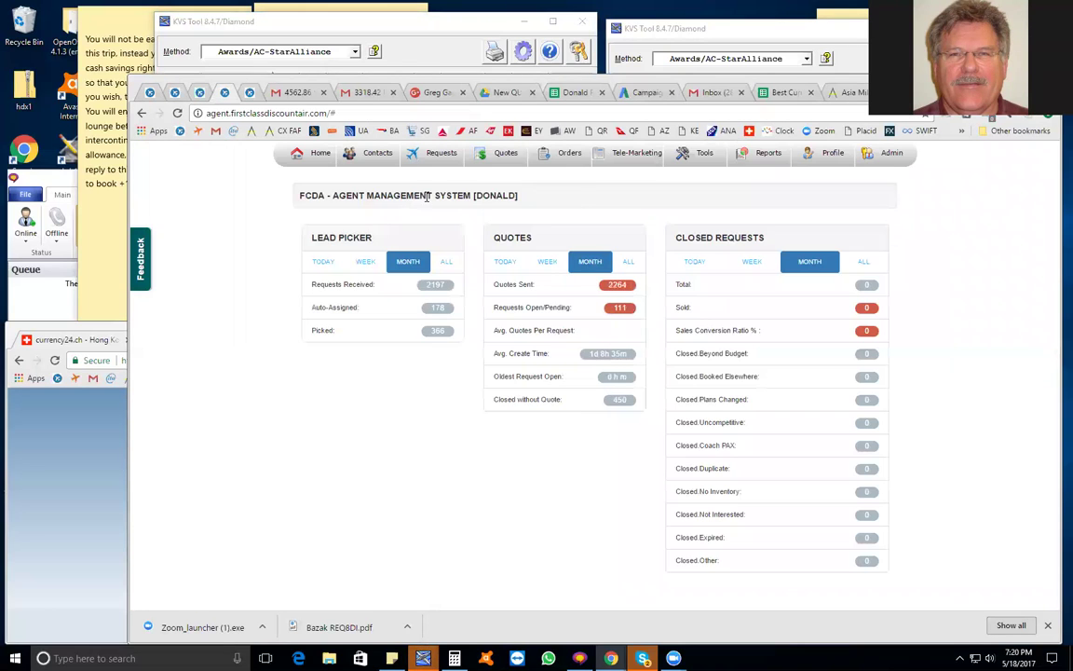
{"action": "mouse_move", "coordinate": [502, 155]}
{"action": "left_click", "coordinate": [499, 183]}
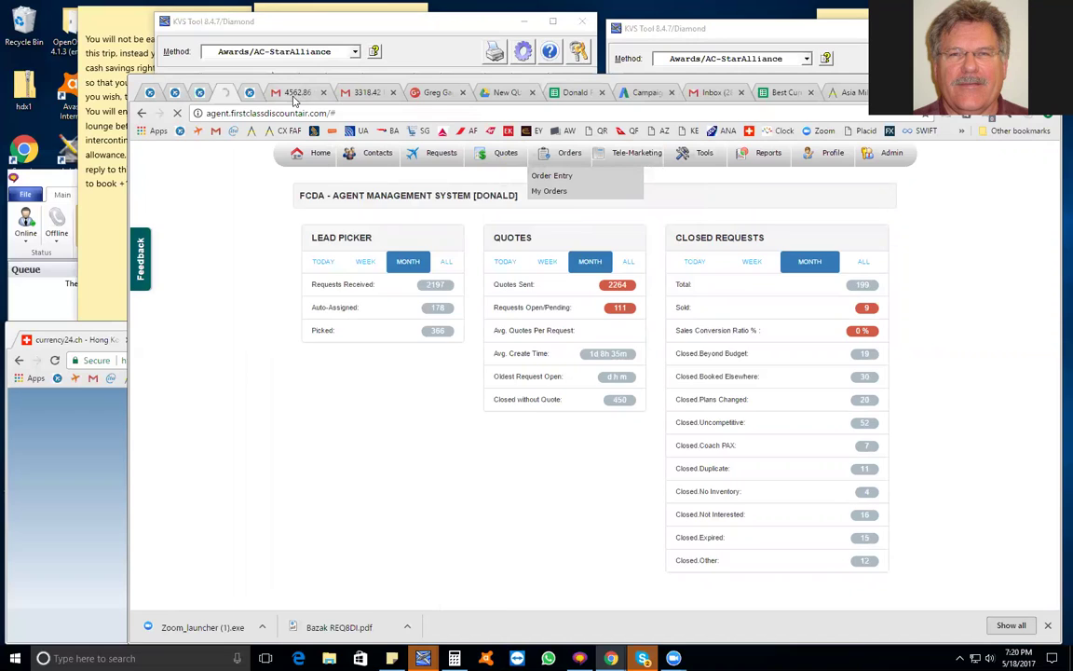
Look up the client's surname in the 4562.86 USD quotation email.
{"action": "left_click", "coordinate": [294, 95]}
{"action": "left_click_drag", "start_coordinate": [401, 335], "coordinate": [459, 318]}
{"action": "left_click", "coordinate": [426, 343]}
{"action": "left_click_drag", "start_coordinate": [387, 337], "coordinate": [422, 338]}
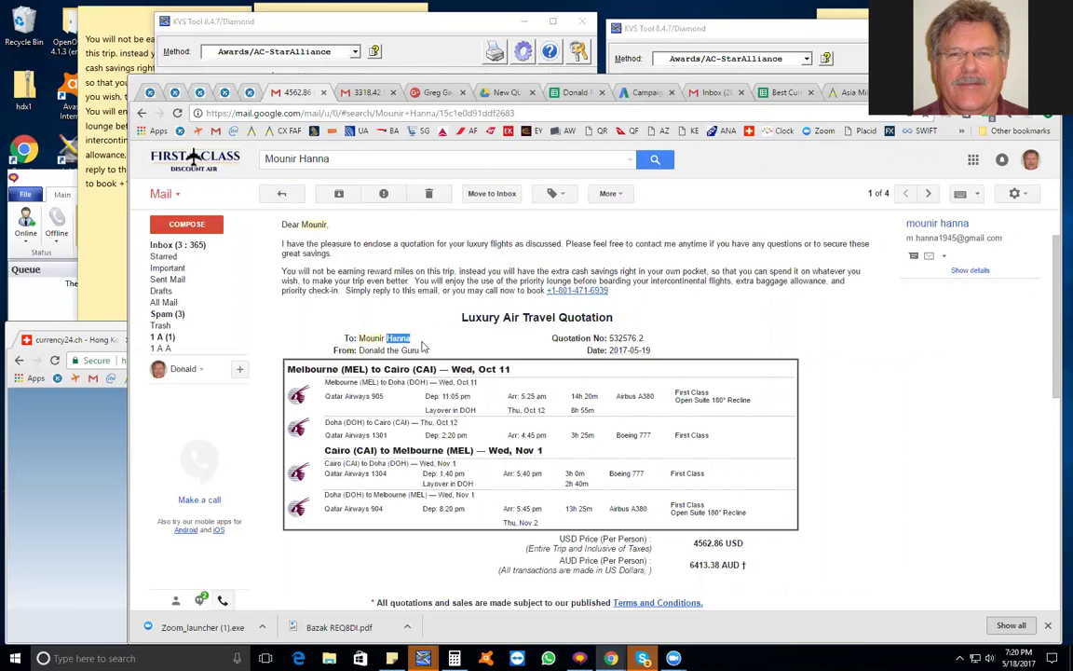
Return to the Quotes Needed list and filter it by the client's surname.
{"action": "left_click", "coordinate": [225, 92]}
{"action": "left_click", "coordinate": [545, 173]}
{"action": "mouse_move", "coordinate": [508, 154]}
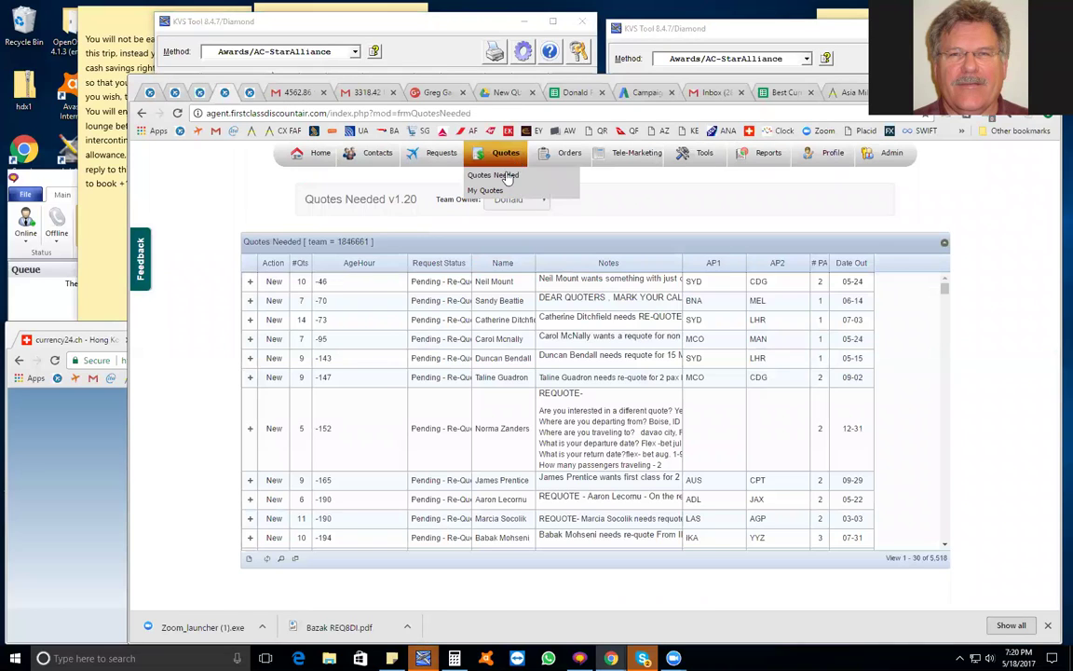
{"action": "left_click", "coordinate": [545, 300]}
{"action": "scroll", "coordinate": [551, 400], "scroll_direction": "down", "scroll_amount": 3}
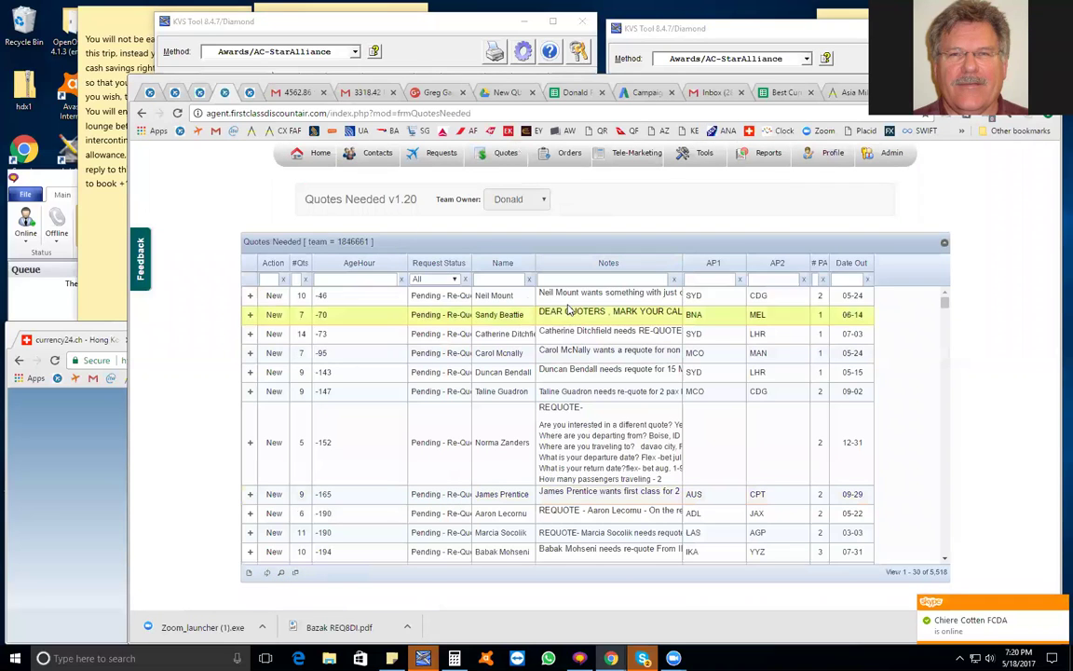
{"action": "left_click", "coordinate": [524, 281]}
{"action": "type", "text": "Hanna"}
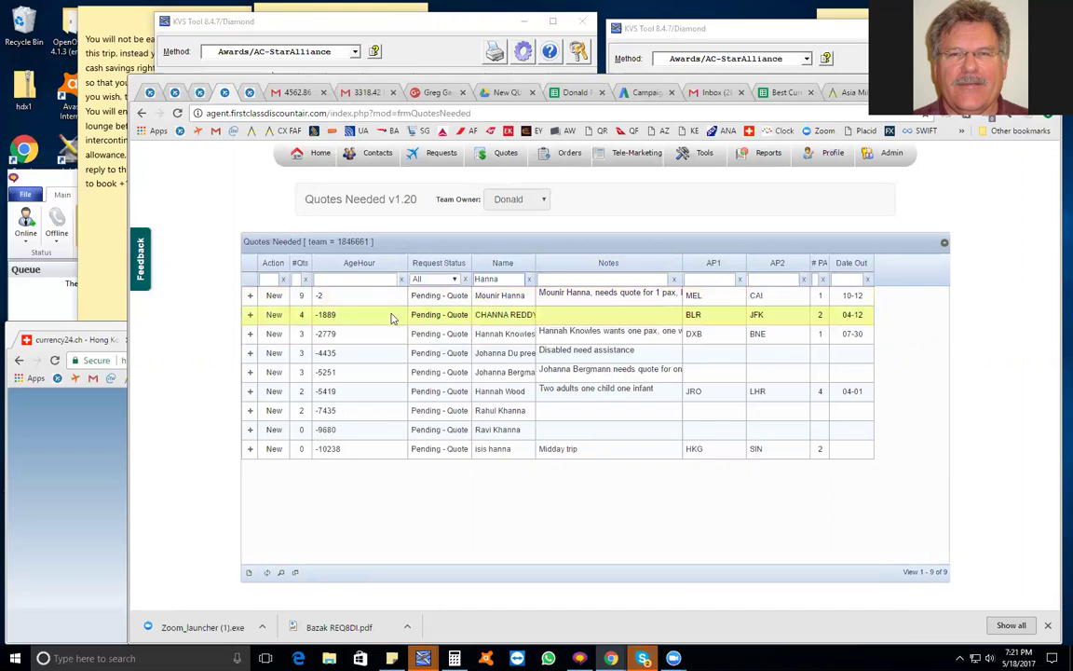
Expand the client's Melbourne–Cairo request and open the itinerary info of its AC quote.
{"action": "left_click", "coordinate": [251, 296]}
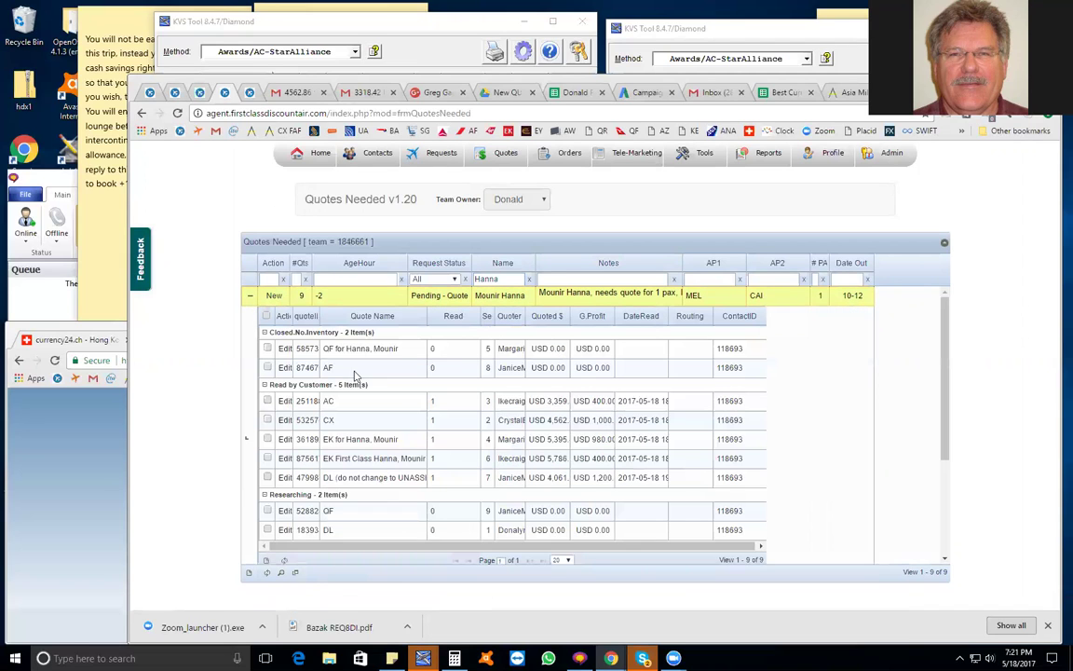
{"action": "scroll", "coordinate": [410, 547], "scroll_direction": "down", "scroll_amount": 5}
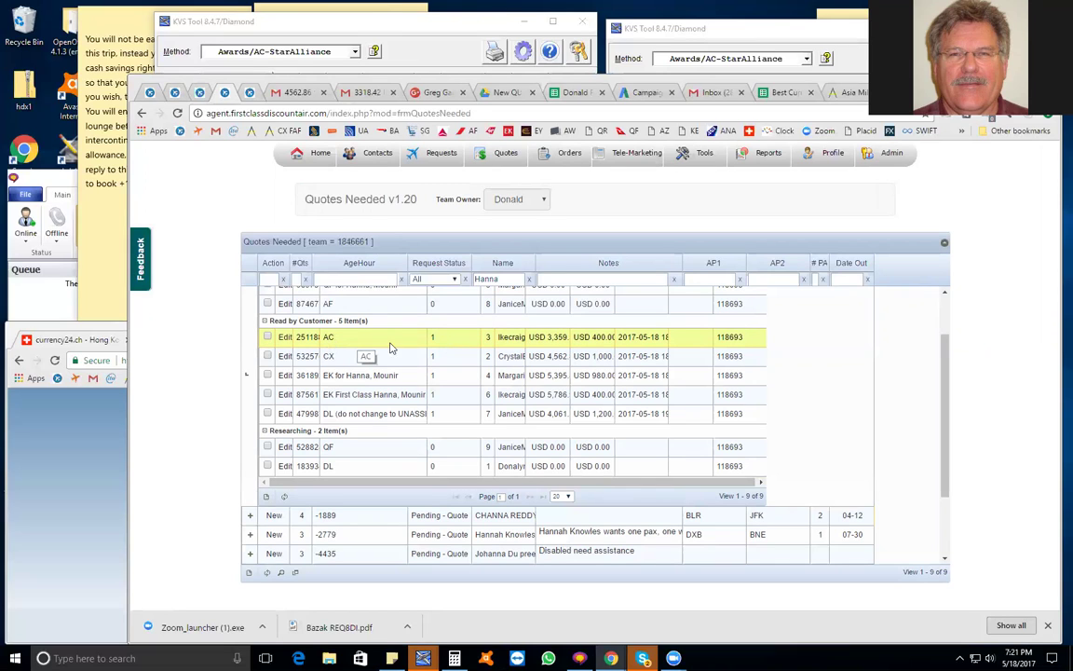
{"action": "left_click", "coordinate": [286, 339]}
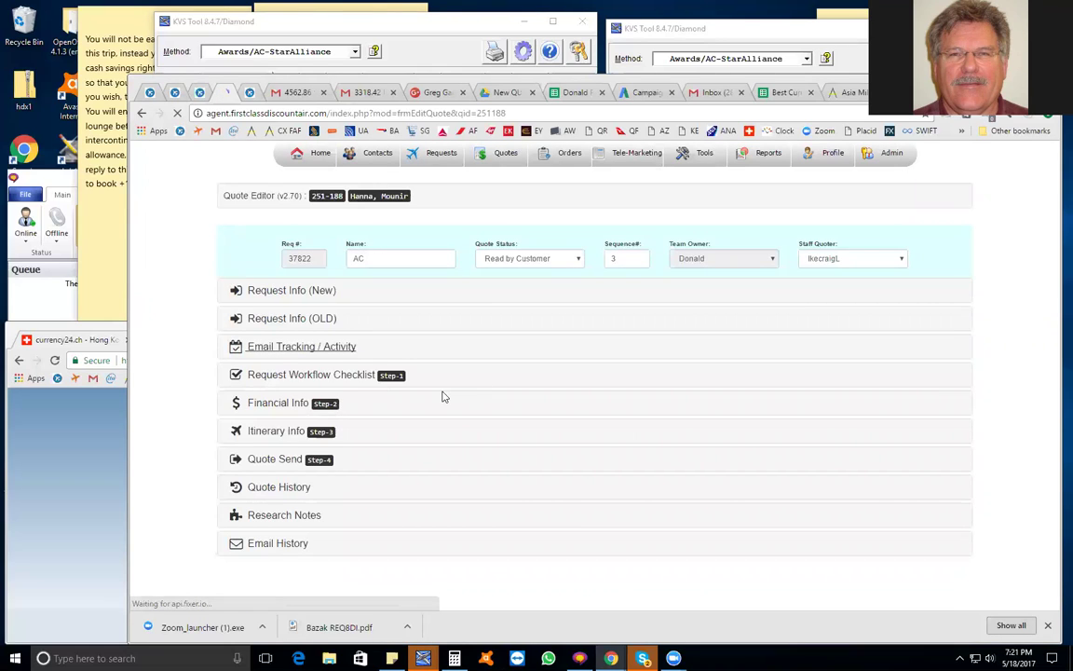
{"action": "left_click", "coordinate": [280, 434]}
{"action": "scroll", "coordinate": [708, 464], "scroll_direction": "down", "scroll_amount": 5}
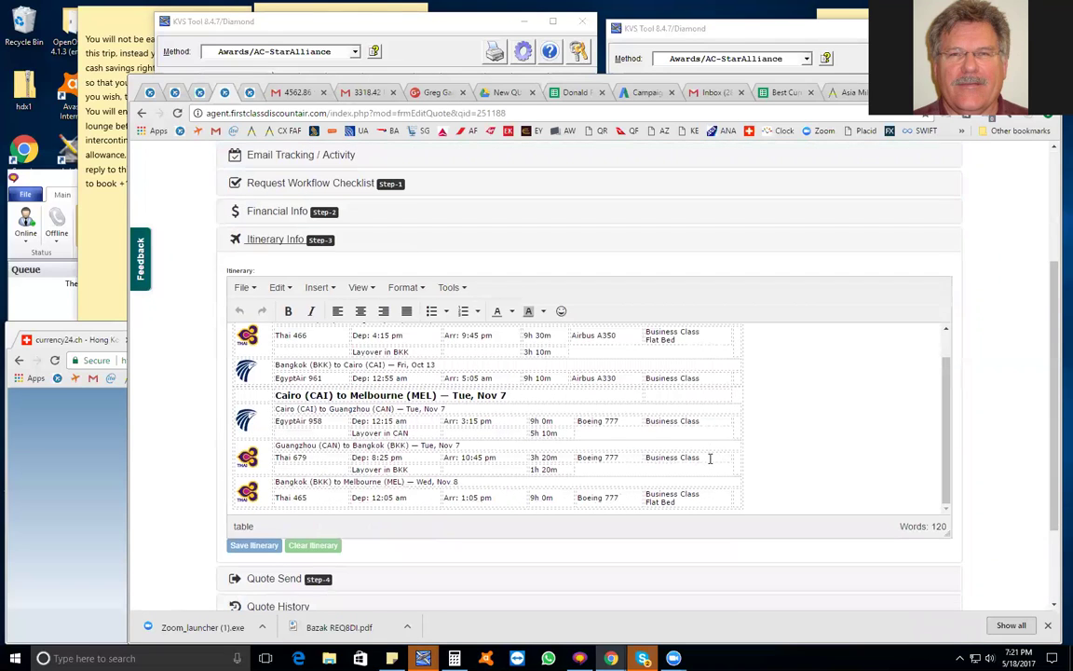
Compare the AC quote's outbound and return flights with the Star Alliance award results in both KVS Tool windows.
{"action": "scroll", "coordinate": [709, 458], "scroll_direction": "up", "scroll_amount": 1}
{"action": "scroll", "coordinate": [710, 458], "scroll_direction": "up", "scroll_amount": 1}
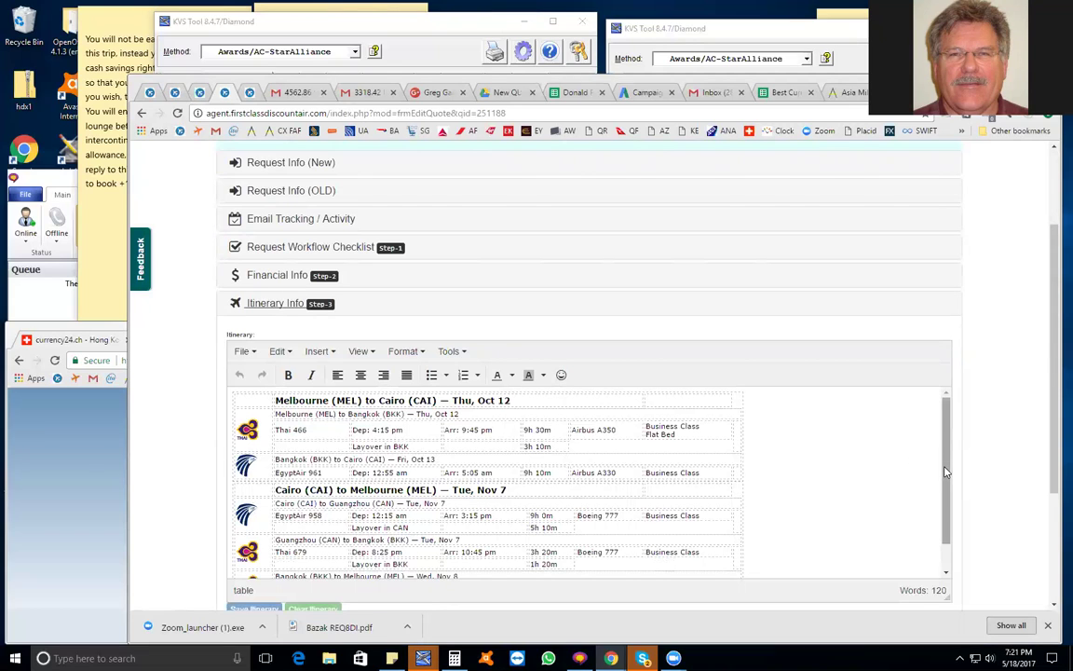
{"action": "scroll", "coordinate": [939, 508], "scroll_direction": "down", "scroll_amount": 1}
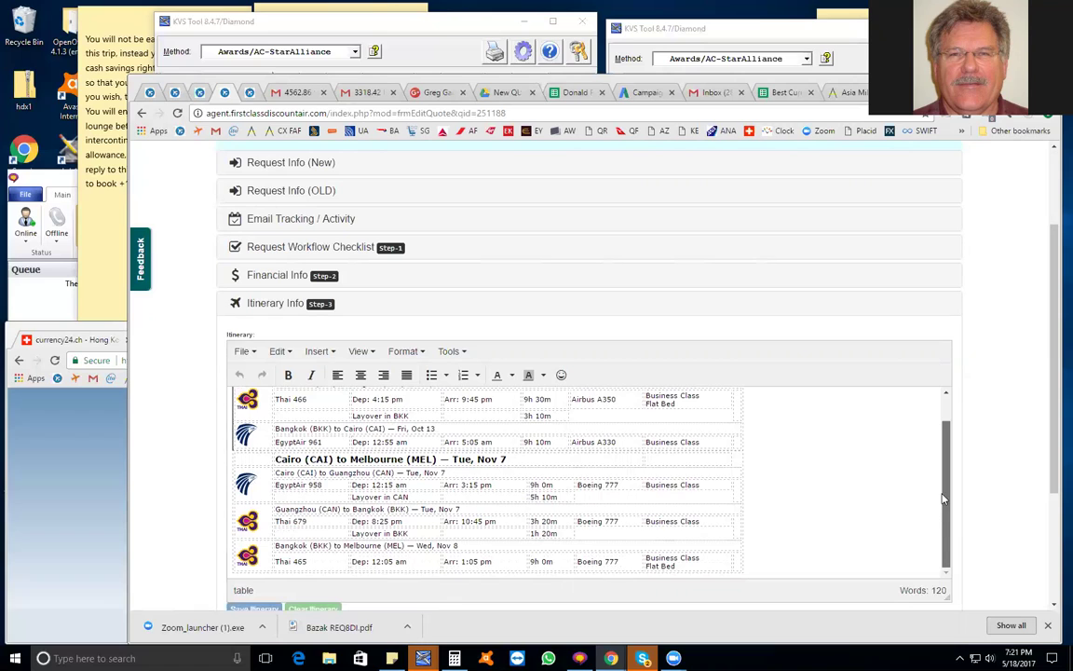
{"action": "scroll", "coordinate": [944, 485], "scroll_direction": "up", "scroll_amount": 1}
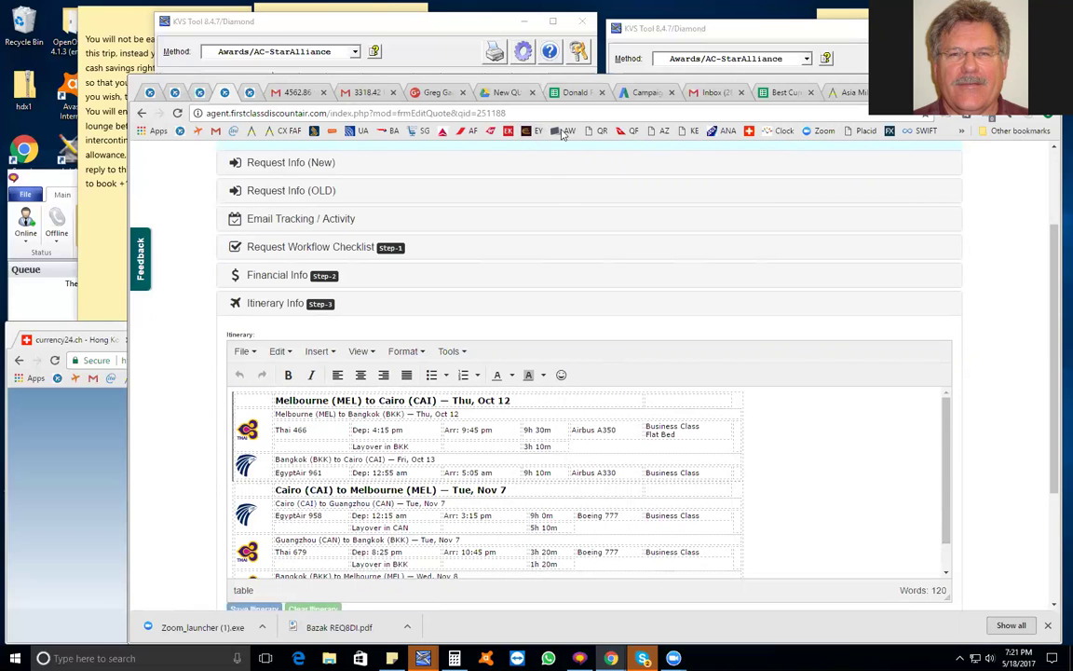
{"action": "left_click", "coordinate": [355, 77]}
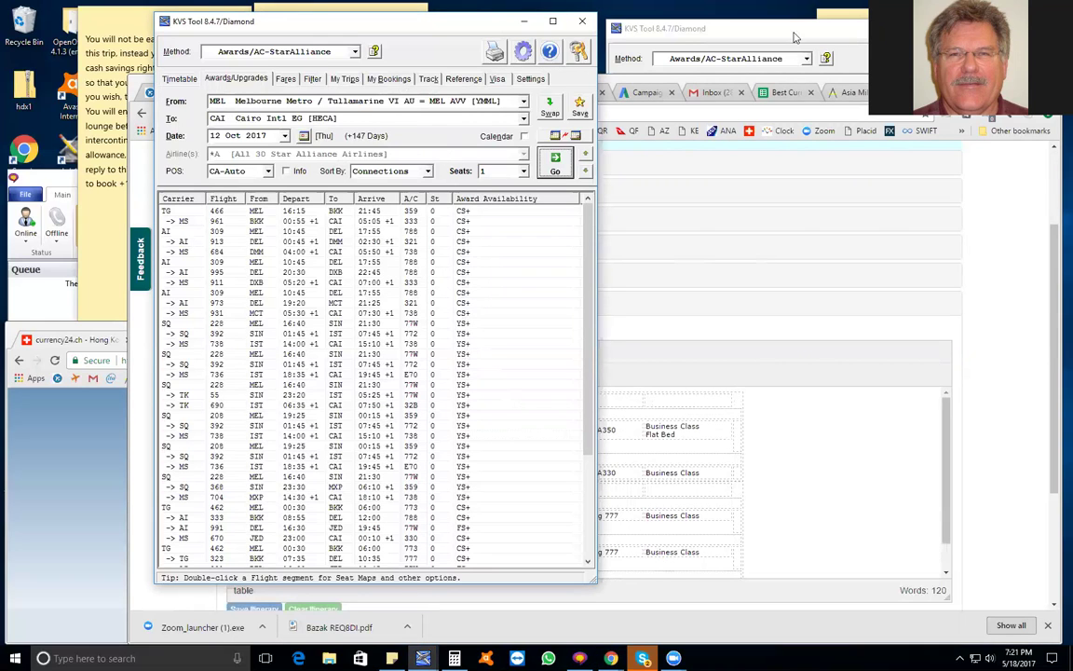
{"action": "left_click", "coordinate": [716, 32]}
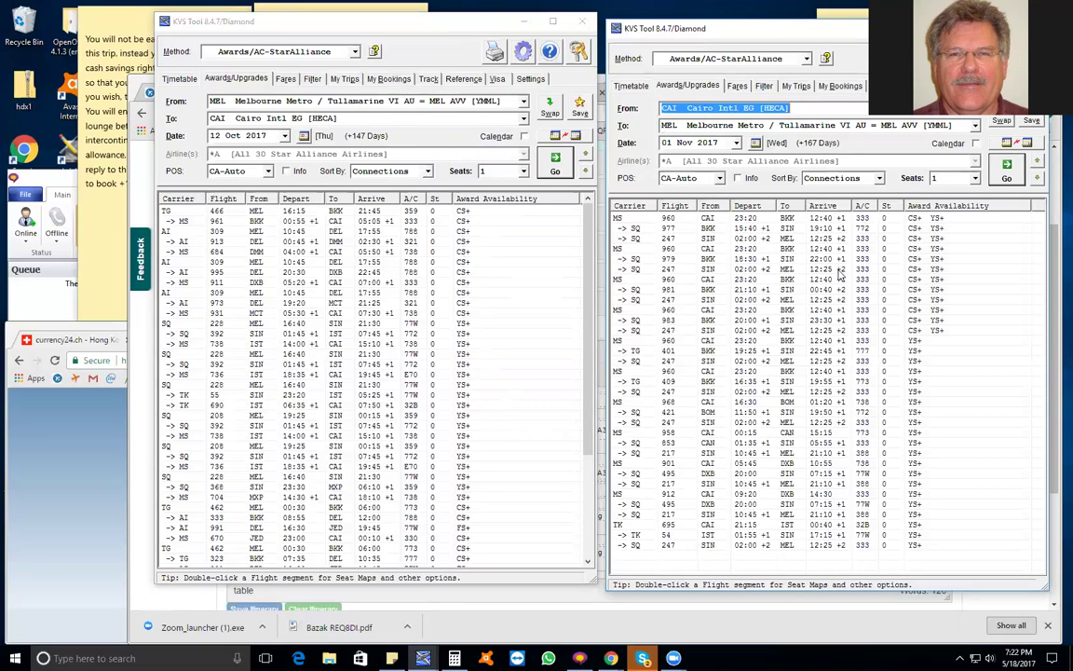
{"action": "left_click", "coordinate": [144, 386]}
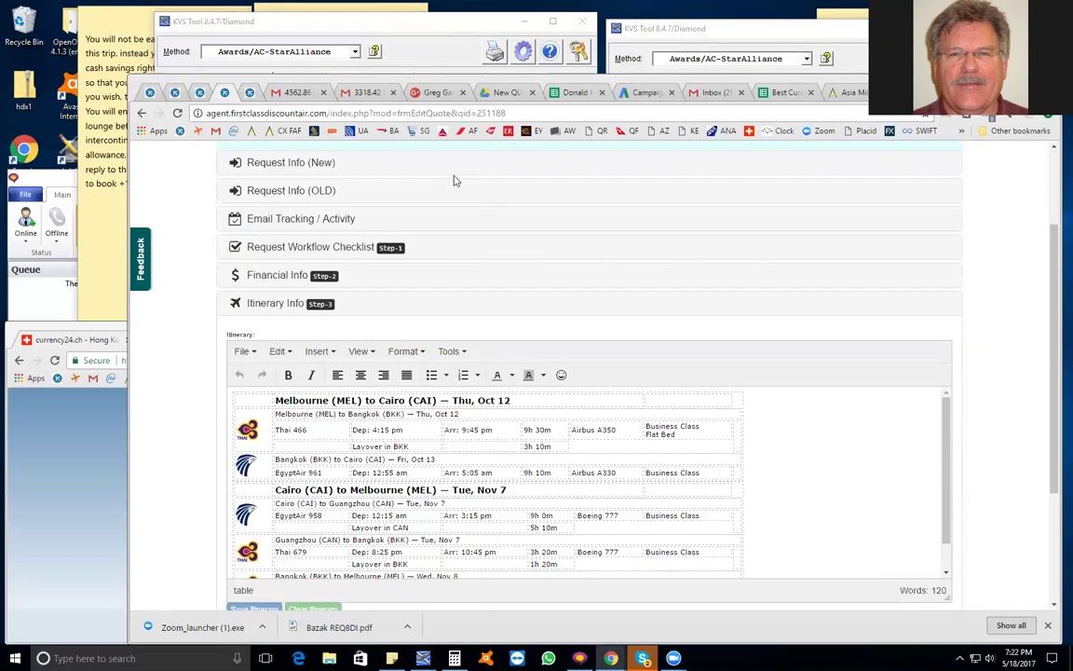
Load the Aeroplan site in place of the Google+ page and log in to its travel reward search with Remember me.
{"action": "left_click", "coordinate": [434, 93]}
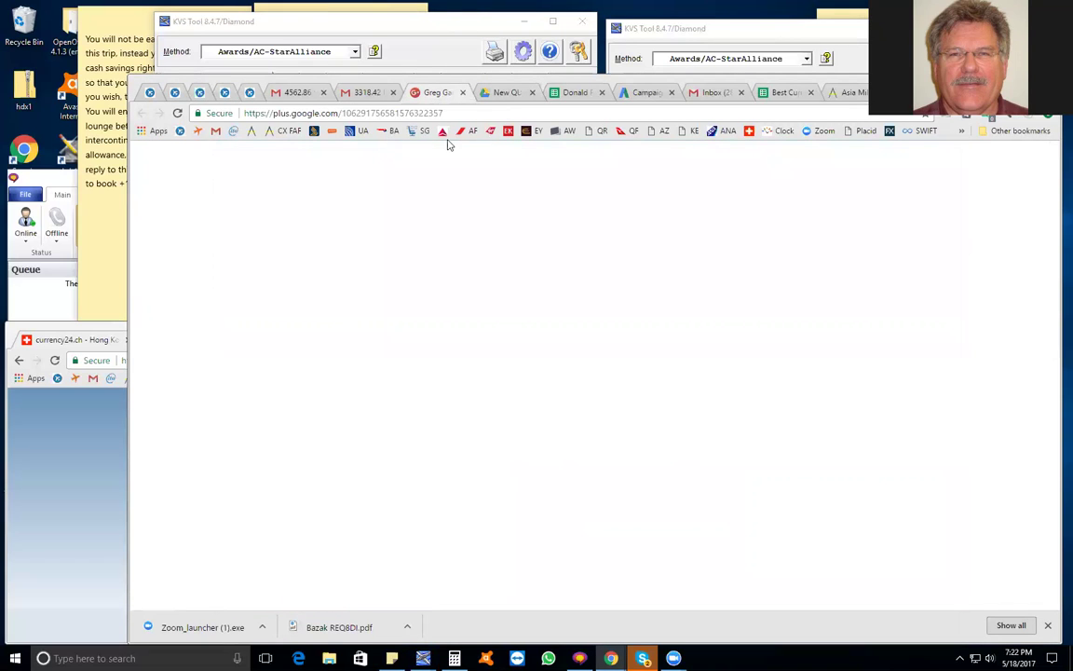
{"action": "left_click", "coordinate": [331, 130]}
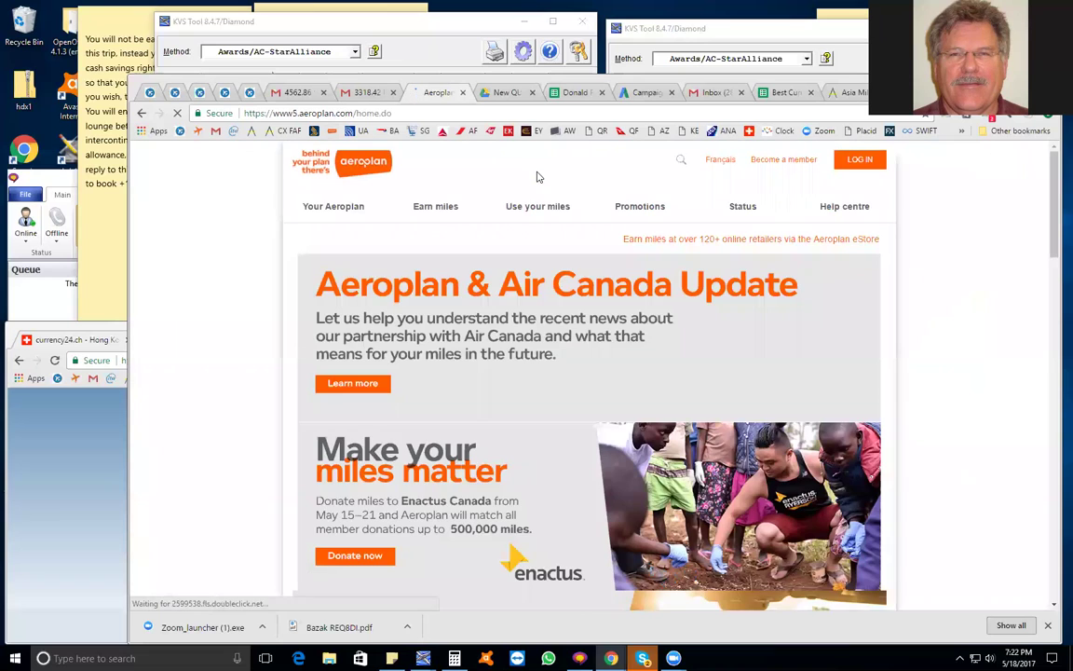
{"action": "mouse_move", "coordinate": [532, 208]}
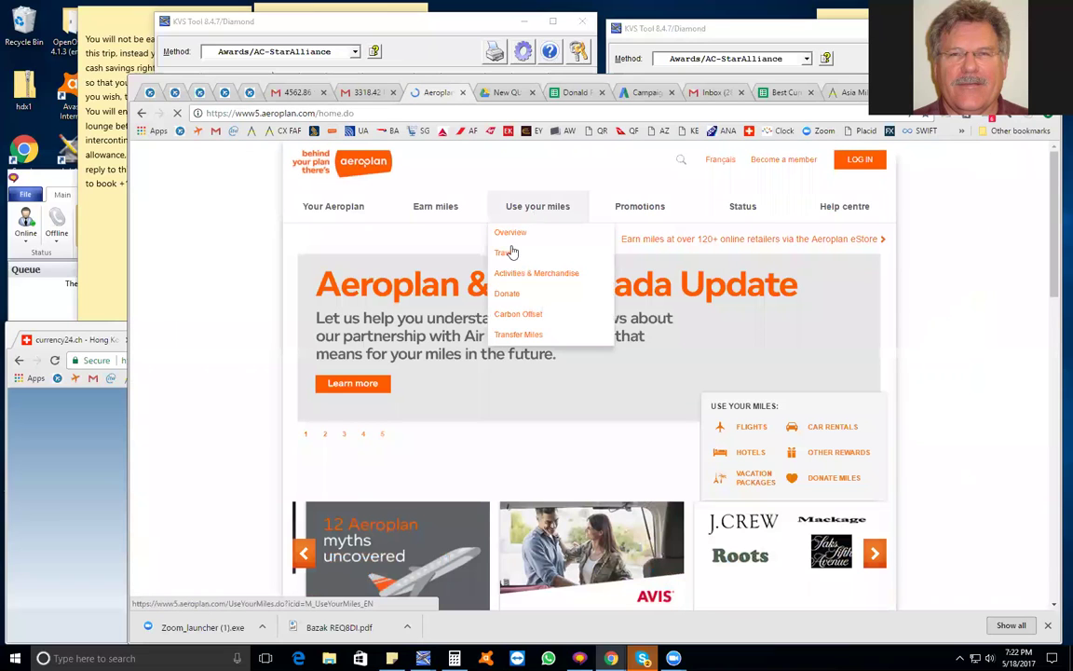
{"action": "left_click", "coordinate": [839, 208]}
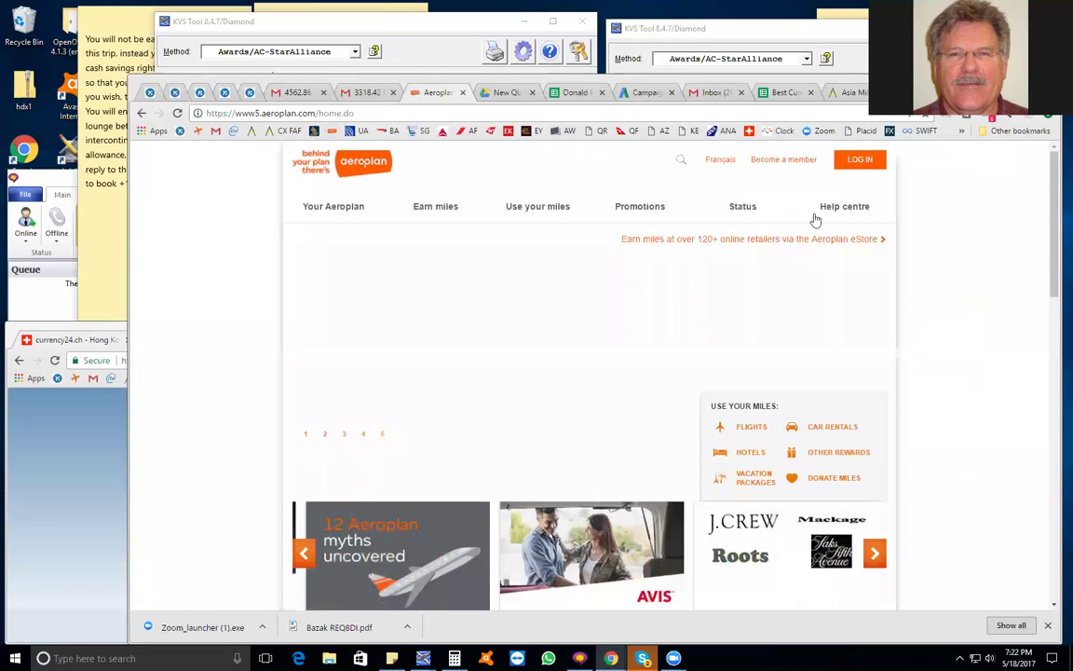
{"action": "mouse_move", "coordinate": [515, 212]}
{"action": "left_click", "coordinate": [504, 253]}
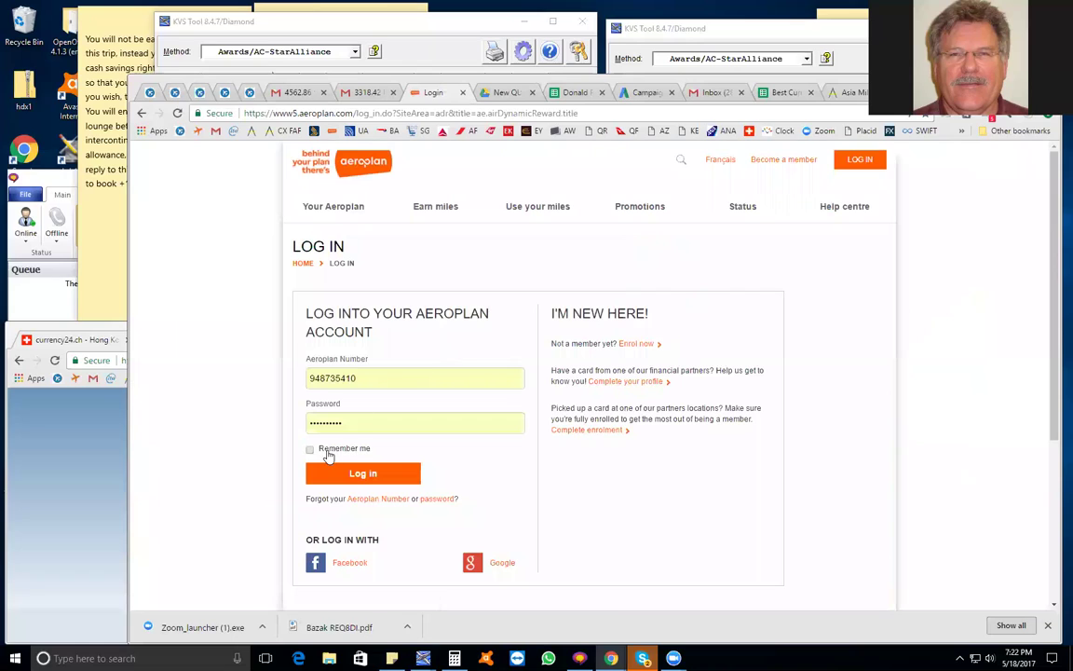
{"action": "left_click", "coordinate": [311, 449]}
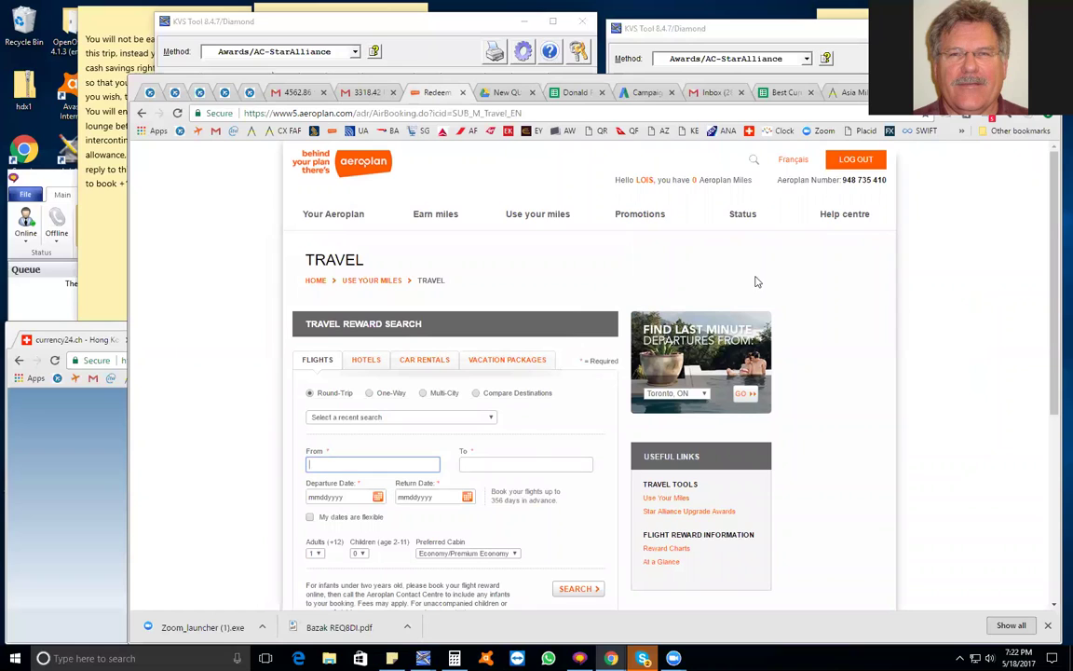
Make the flight reward search one-way from MEL (Melbourne, Australia) to CAI (Cairo, Egypt).
{"action": "scroll", "coordinate": [382, 281], "scroll_direction": "down", "scroll_amount": 2}
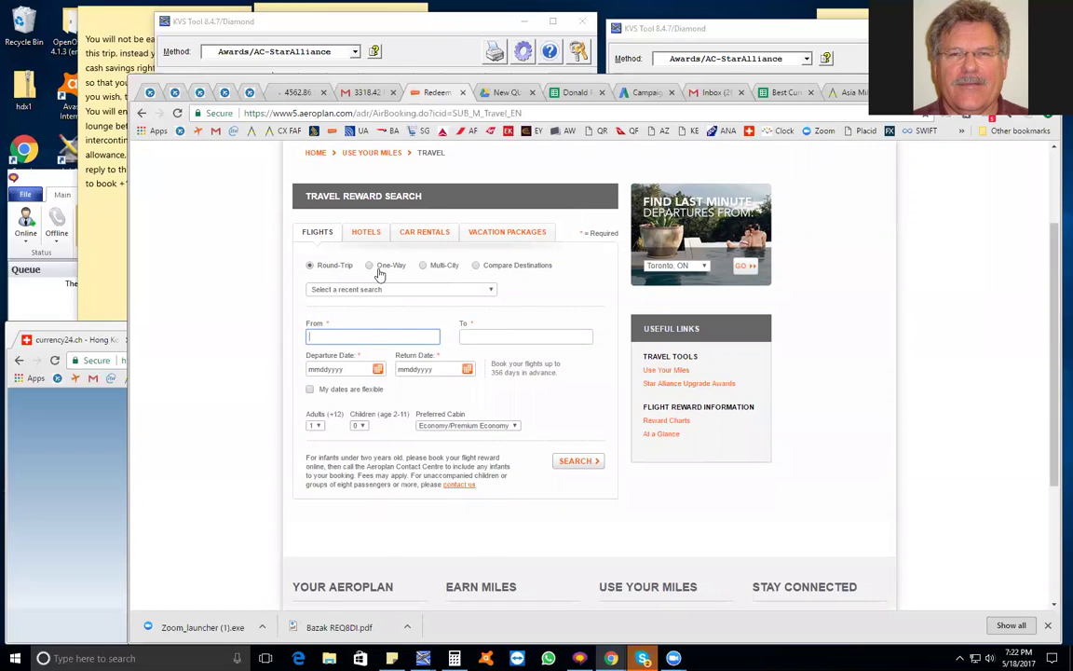
{"action": "left_click", "coordinate": [371, 266]}
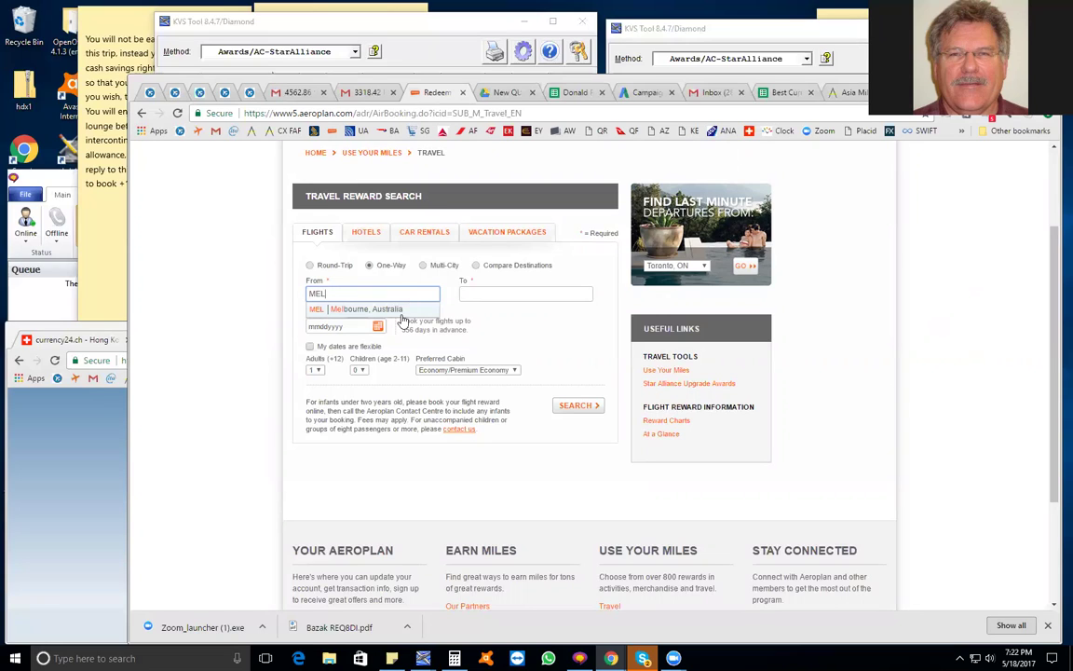
{"action": "left_click", "coordinate": [493, 292]}
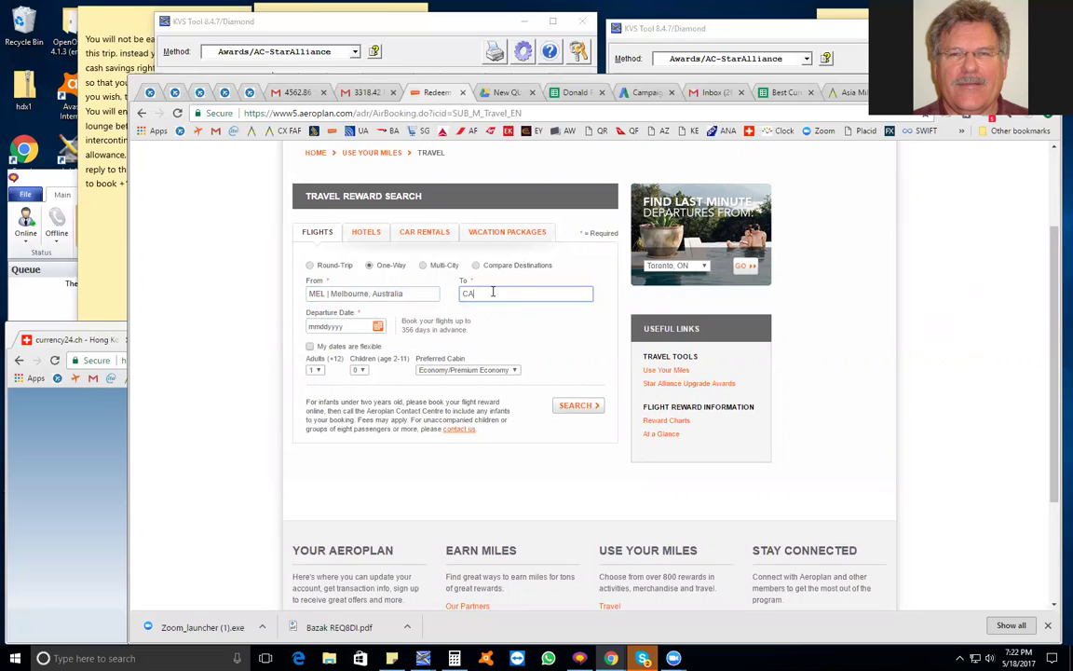
{"action": "type", "text": "CAI | Cairo, Egypt"}
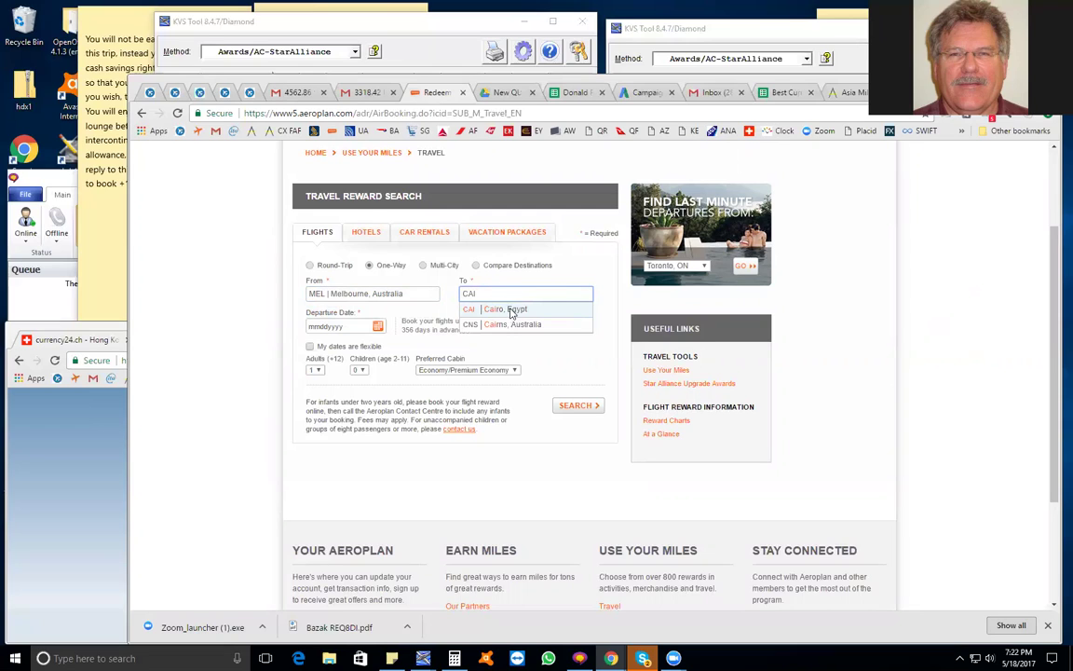
{"action": "left_click", "coordinate": [499, 309]}
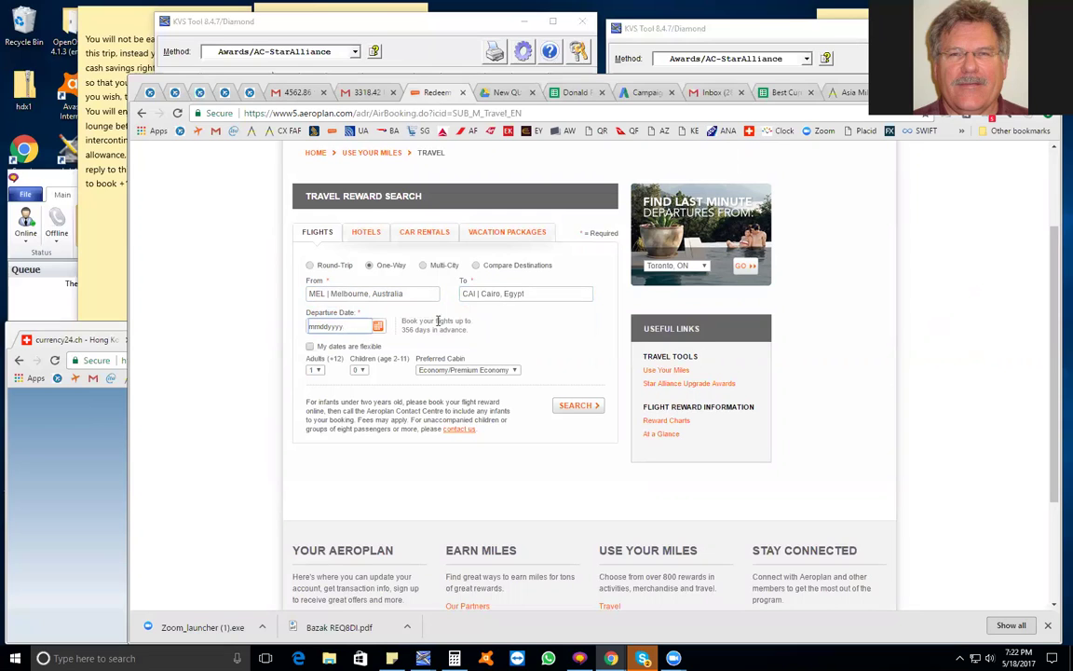
Set the departure date to Oct 12, 2017 and the preferred cabin to Business/First, and run the reward search.
{"action": "left_click", "coordinate": [377, 327]}
{"action": "left_click", "coordinate": [492, 212]}
{"action": "left_click", "coordinate": [492, 211]}
{"action": "left_click", "coordinate": [492, 211]}
{"action": "left_click", "coordinate": [491, 211]}
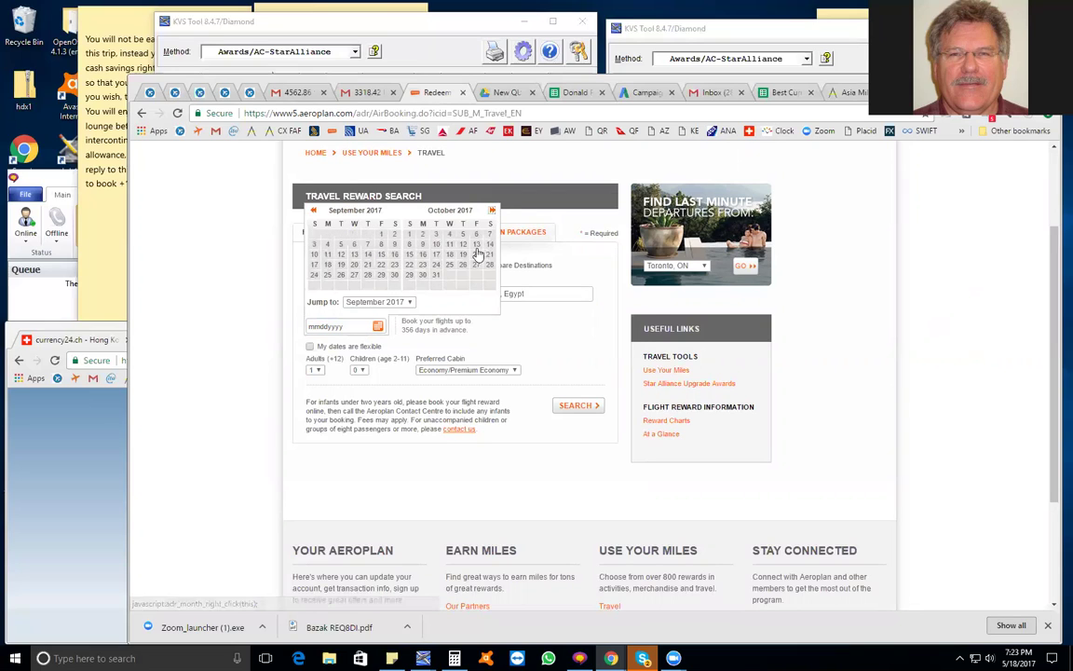
{"action": "left_click", "coordinate": [463, 244]}
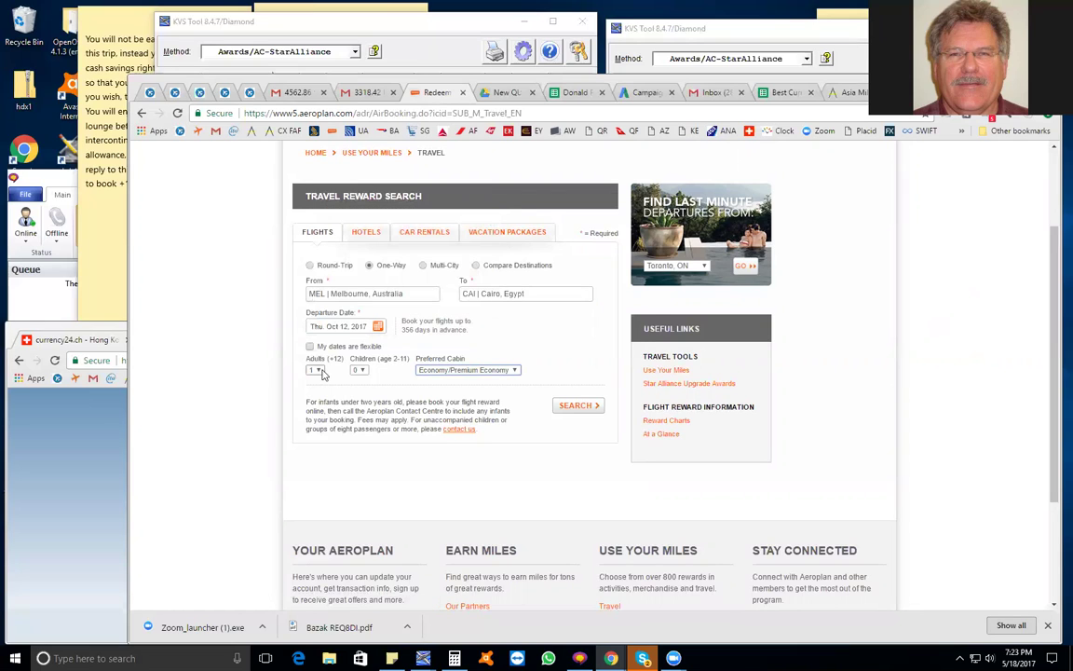
{"action": "left_click", "coordinate": [457, 373]}
{"action": "left_click", "coordinate": [452, 383]}
{"action": "left_click", "coordinate": [583, 408]}
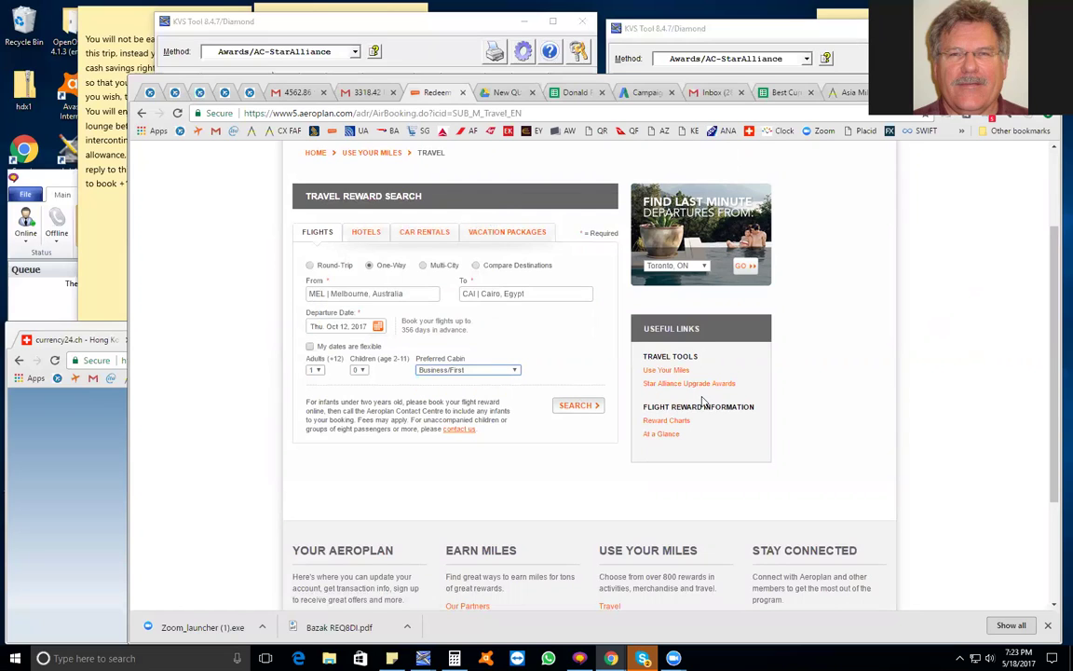